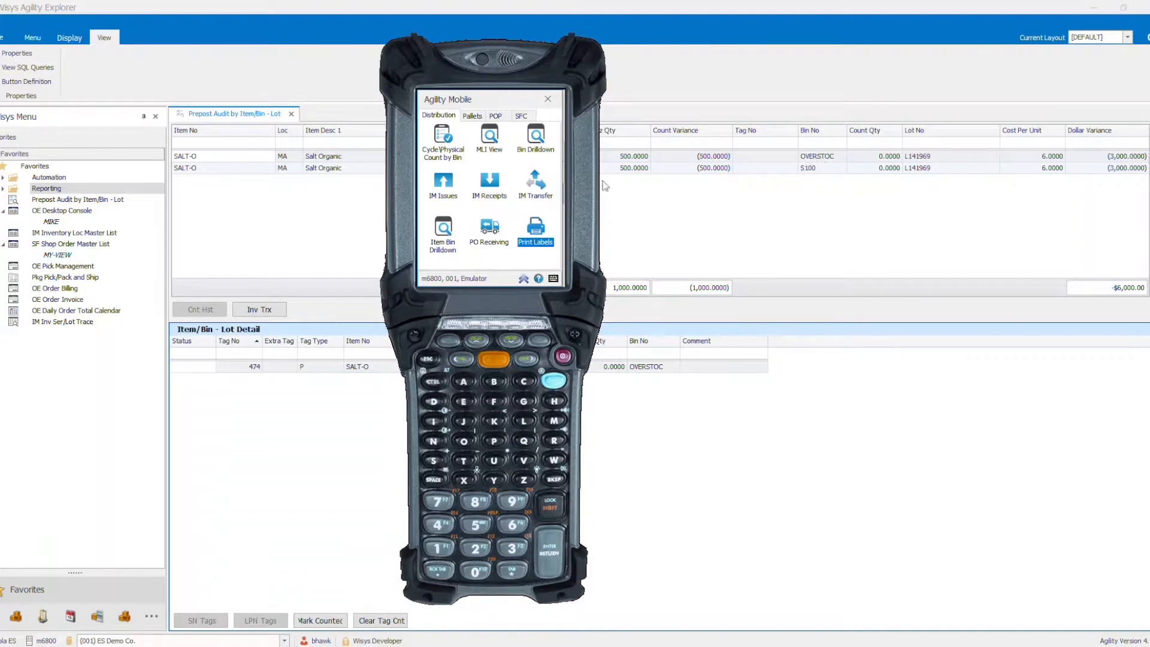
# - Look up the contents of bins S100 and OVERSTOC at location MA with Bin Drilldown
pyautogui.click(538, 141)
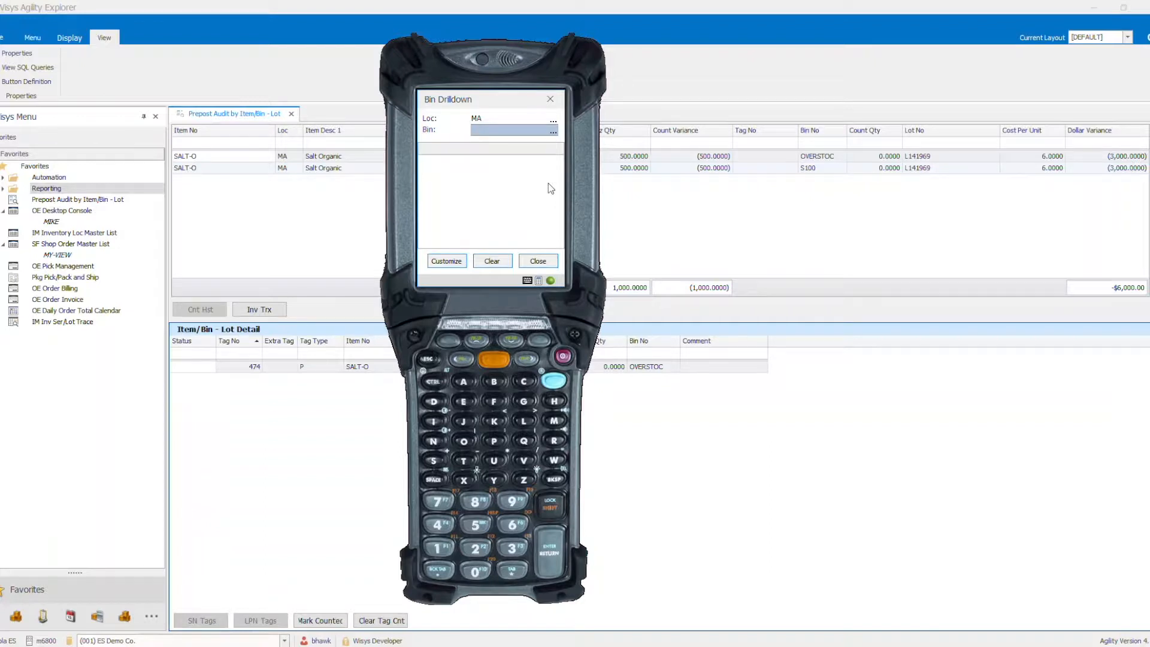
pyautogui.write('S100')
pyautogui.press('Return')
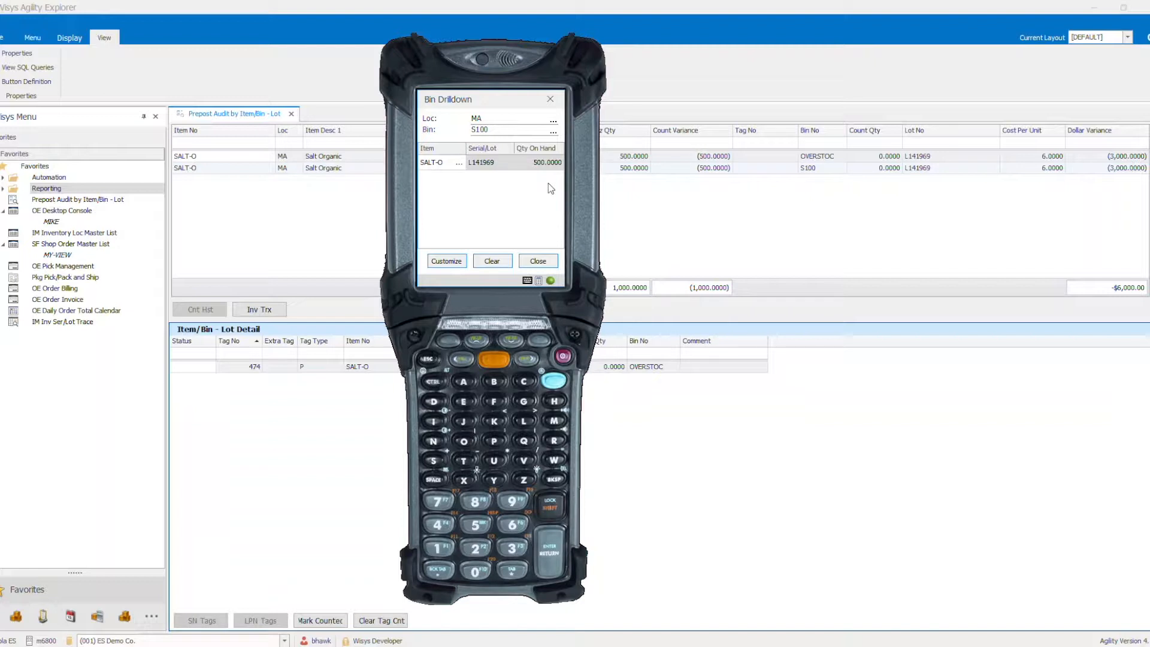
pyautogui.click(492, 261)
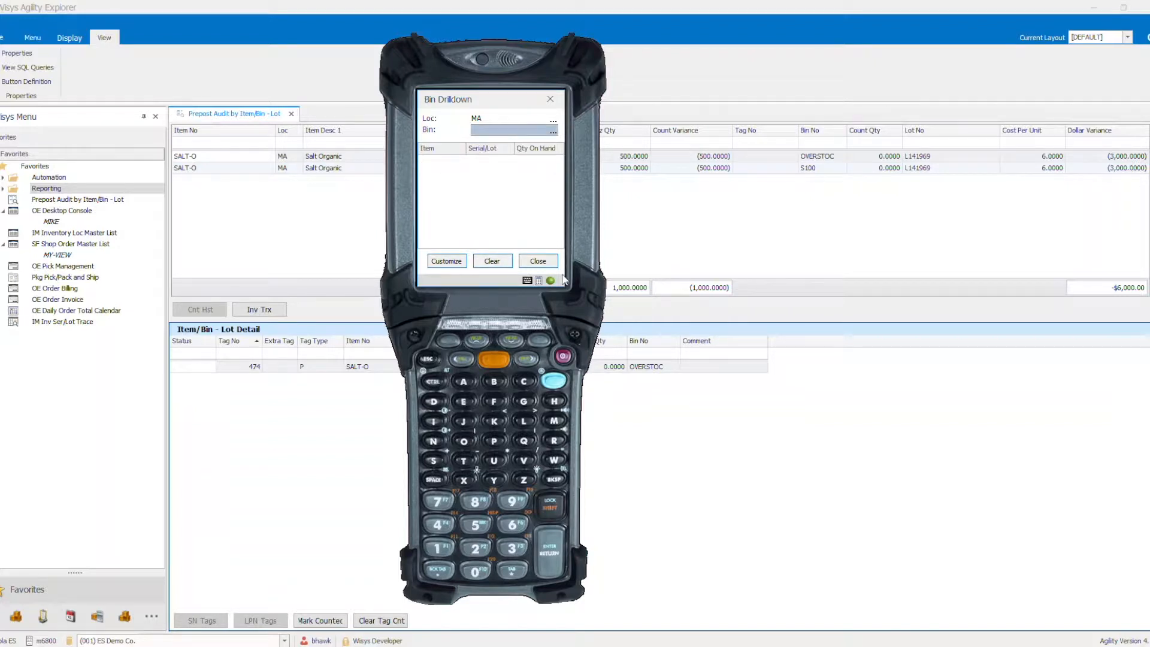
pyautogui.write('OVERSTOC')
pyautogui.press('Return')
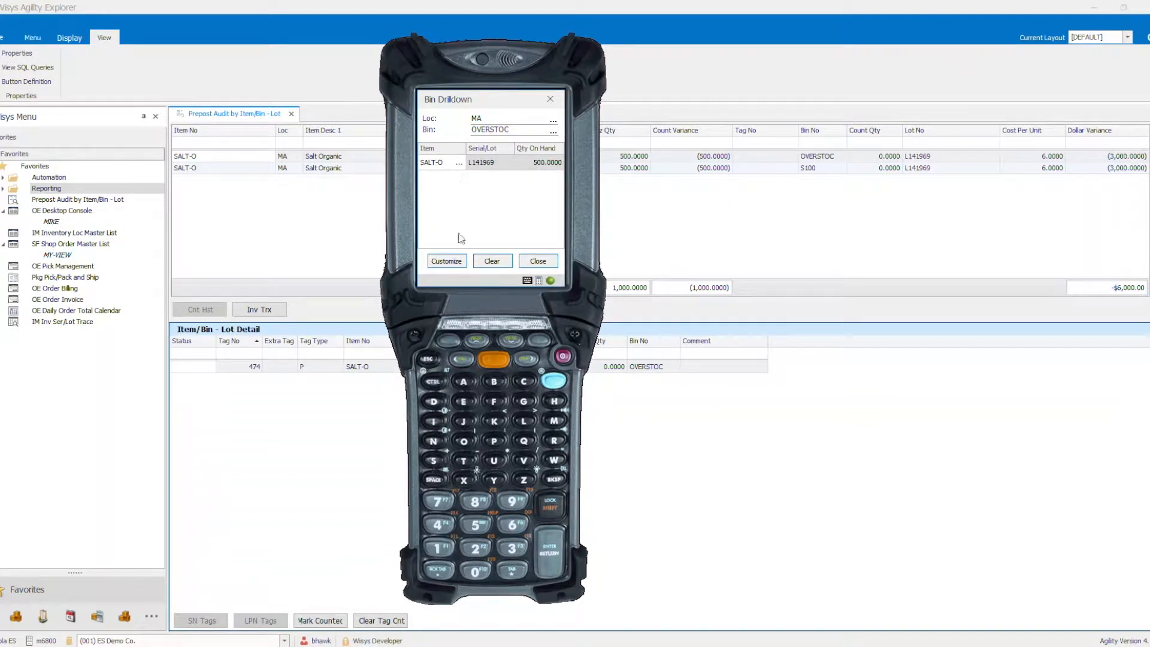
pyautogui.click(485, 264)
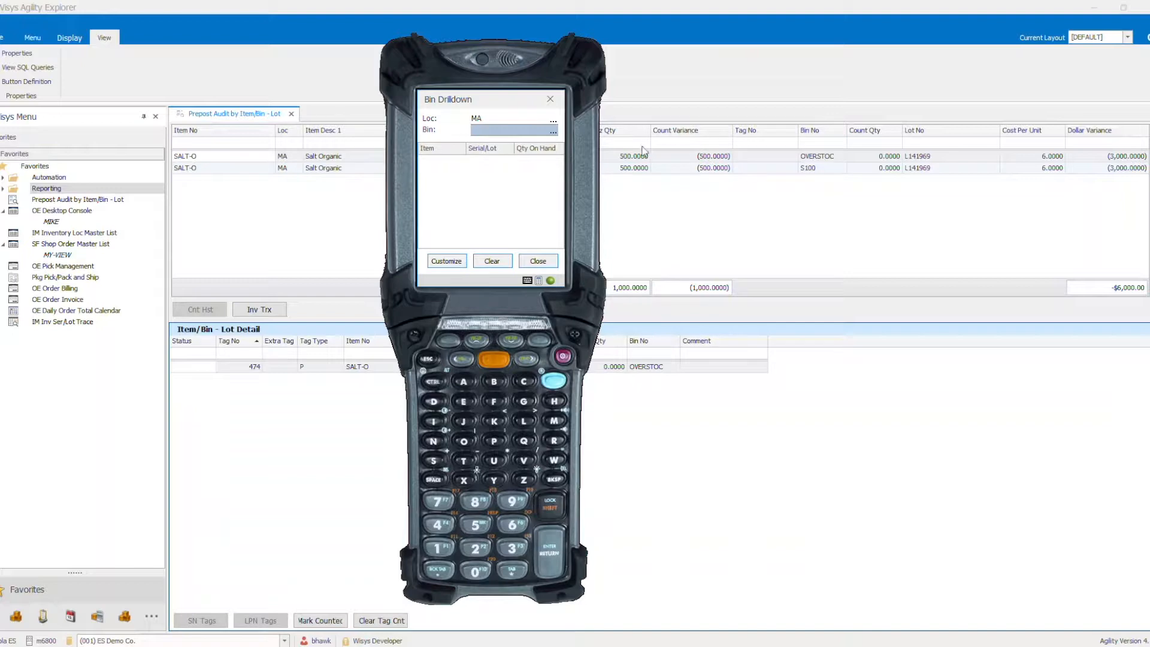
# - Examine the OVERSTOC and S100 rows in the Prepost Audit and refresh it for the DAILY batch
pyautogui.moveTo(507, 101)
pyautogui.mouseDown()
pyautogui.moveTo(368, 164)
pyautogui.moveTo(331, 115)
pyautogui.moveTo(524, 105)
pyautogui.moveTo(495, 100)
pyautogui.mouseUp()
pyautogui.click(644, 160)
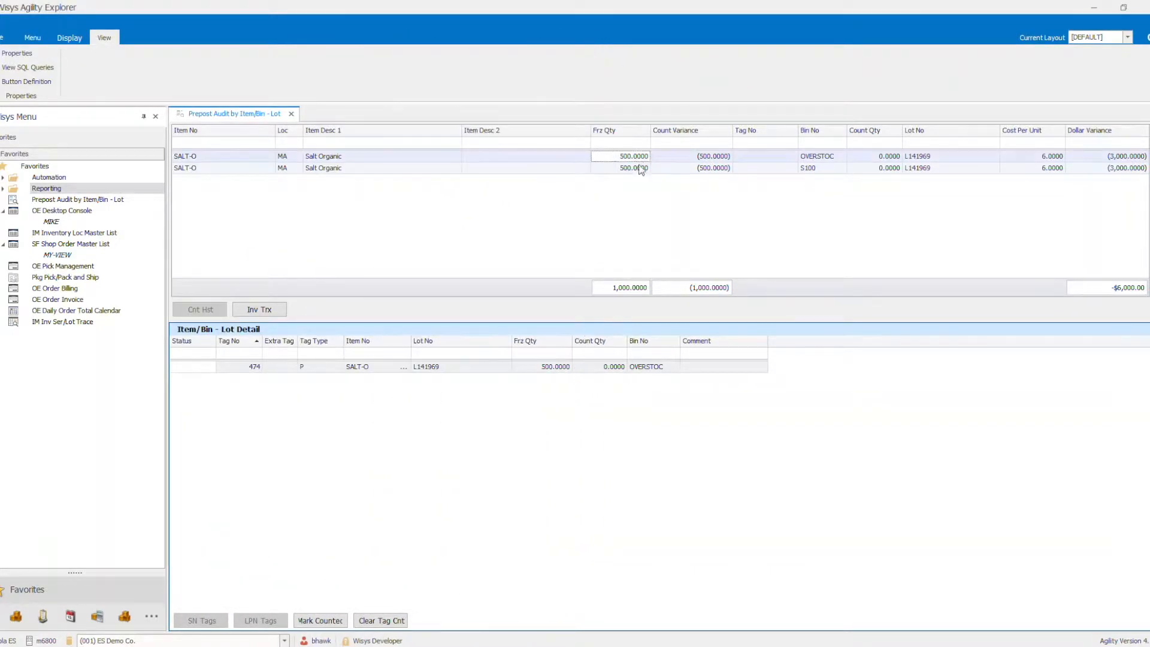
pyautogui.click(628, 168)
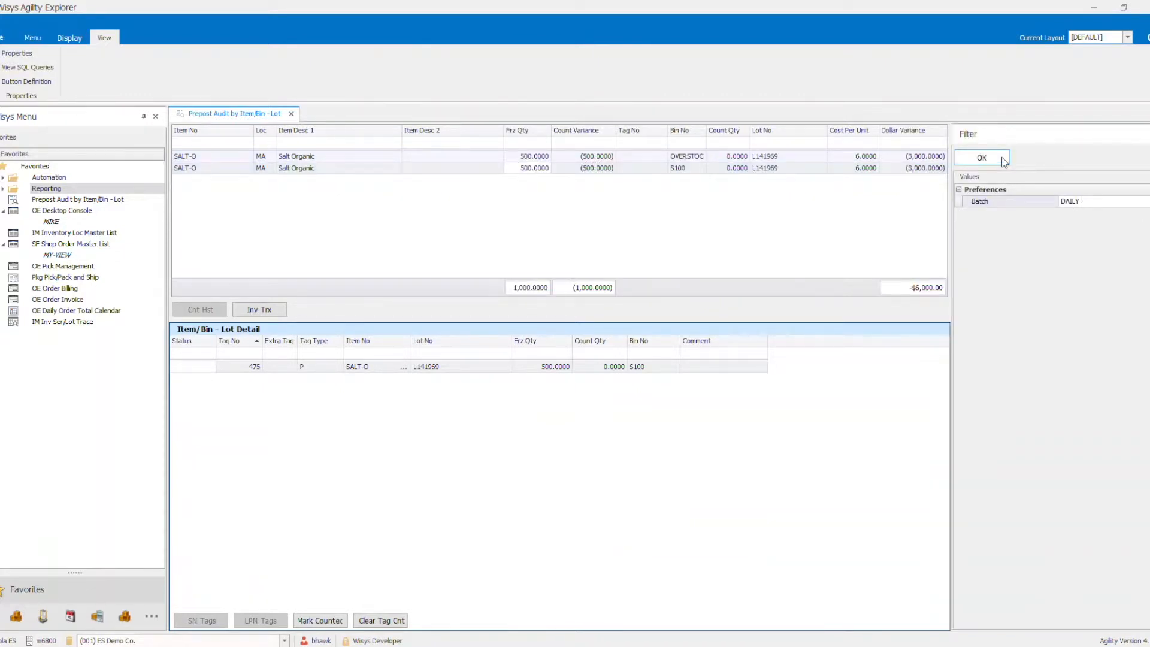
pyautogui.click(1003, 158)
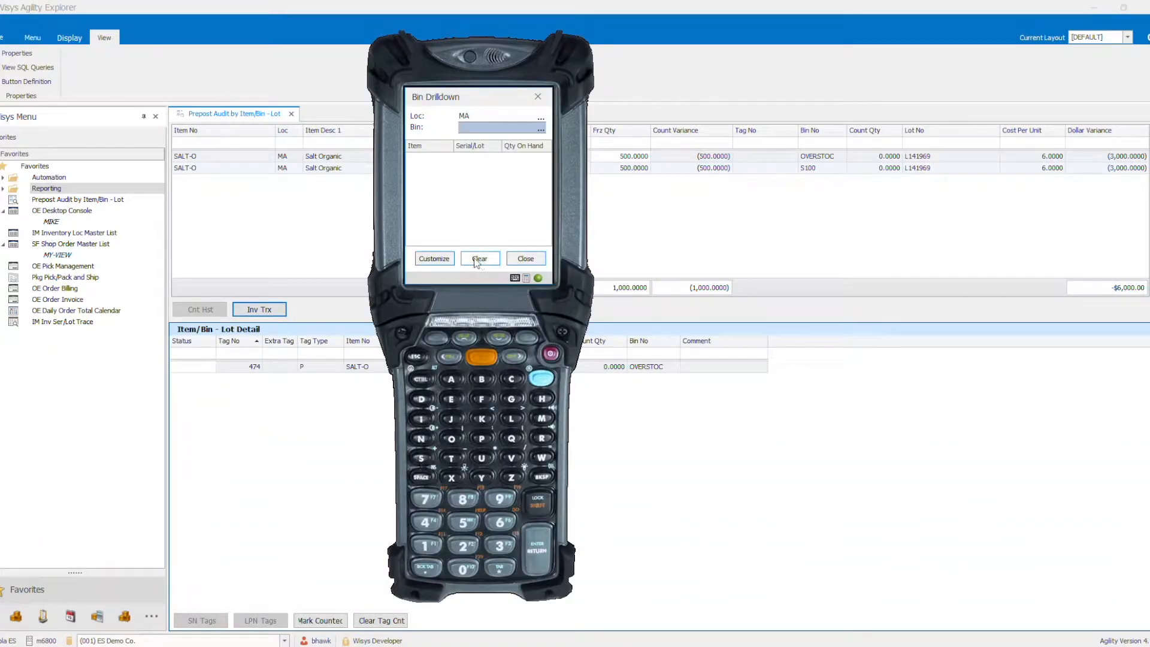
# - Leave Bin Drilldown on the mobile device and start a Cycle/Physical Count by Bin for batch DAILY
pyautogui.click(526, 259)
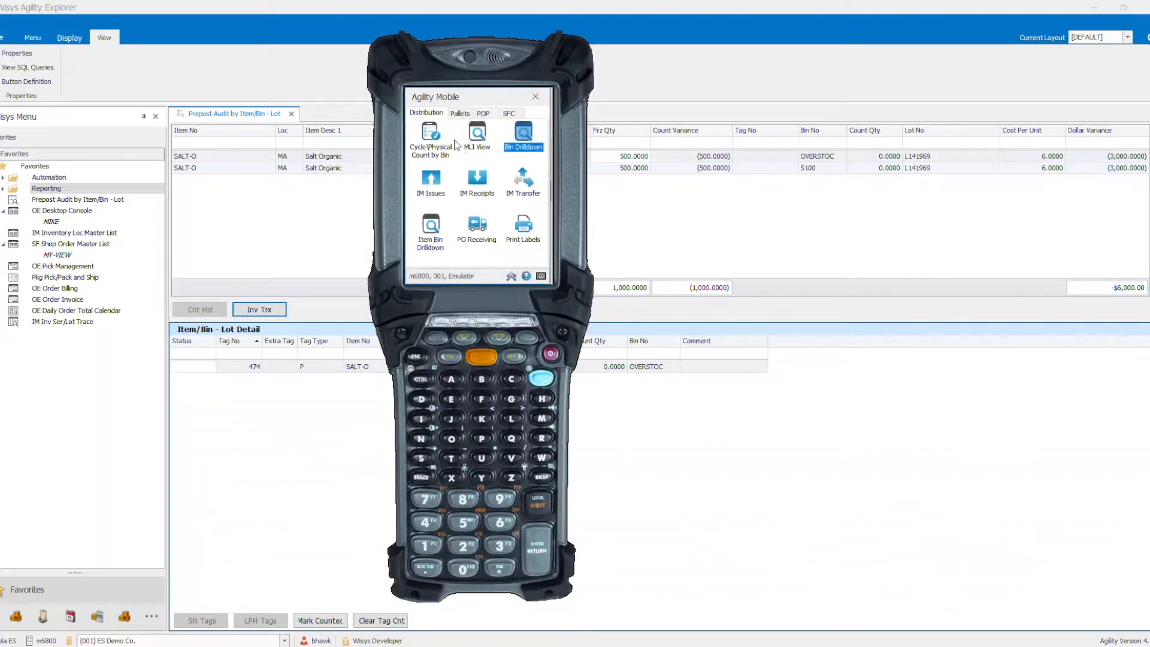
pyautogui.doubleClick(428, 136)
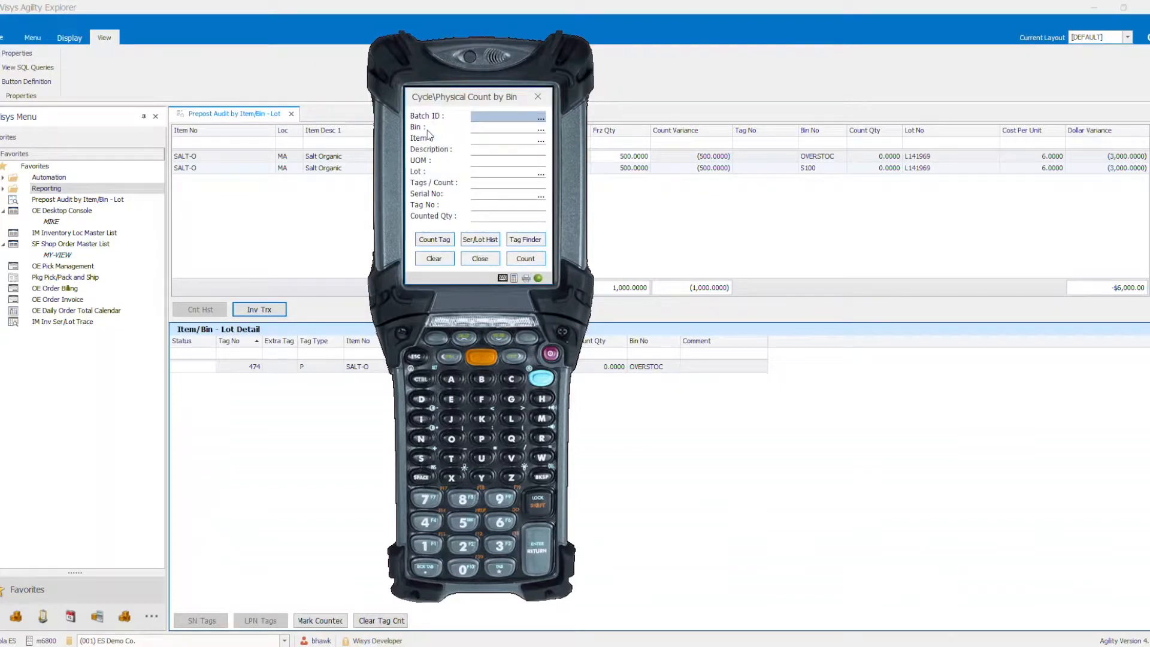
pyautogui.press('F7')
pyautogui.press('Return')
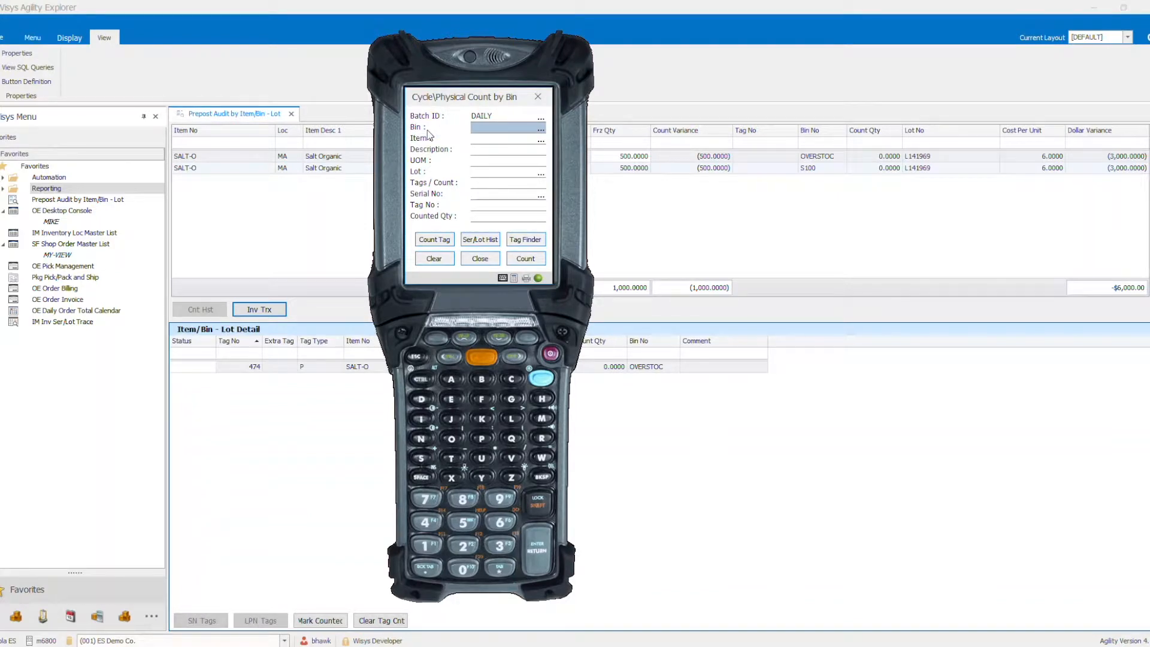
# - Record a counted quantity of 499 for item SALT-O, lot L141969, in bin S100
pyautogui.write('S100')
pyautogui.press('Return')
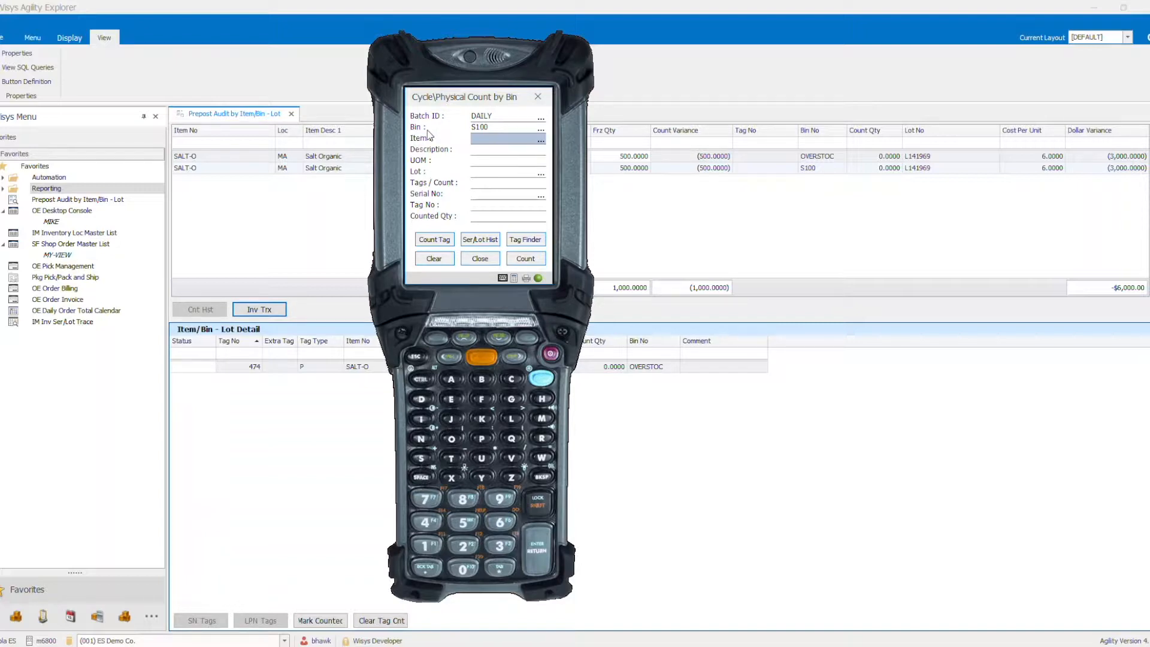
pyautogui.write('SALT-O')
pyautogui.press('Return')
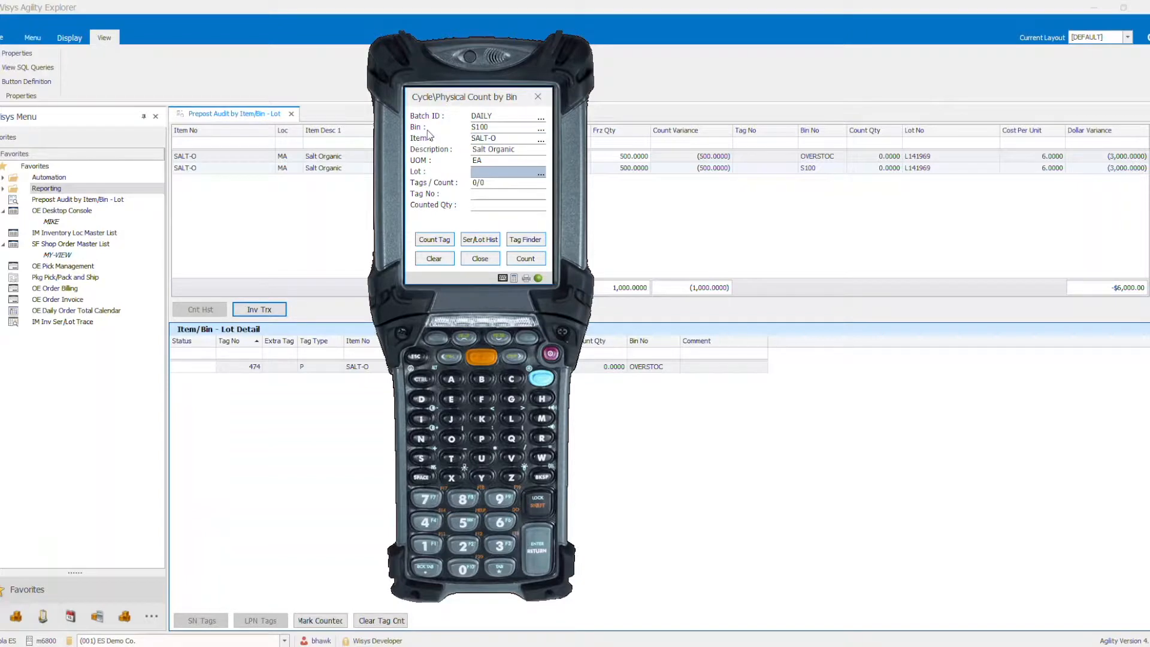
pyautogui.write('L141969')
pyautogui.press('Return')
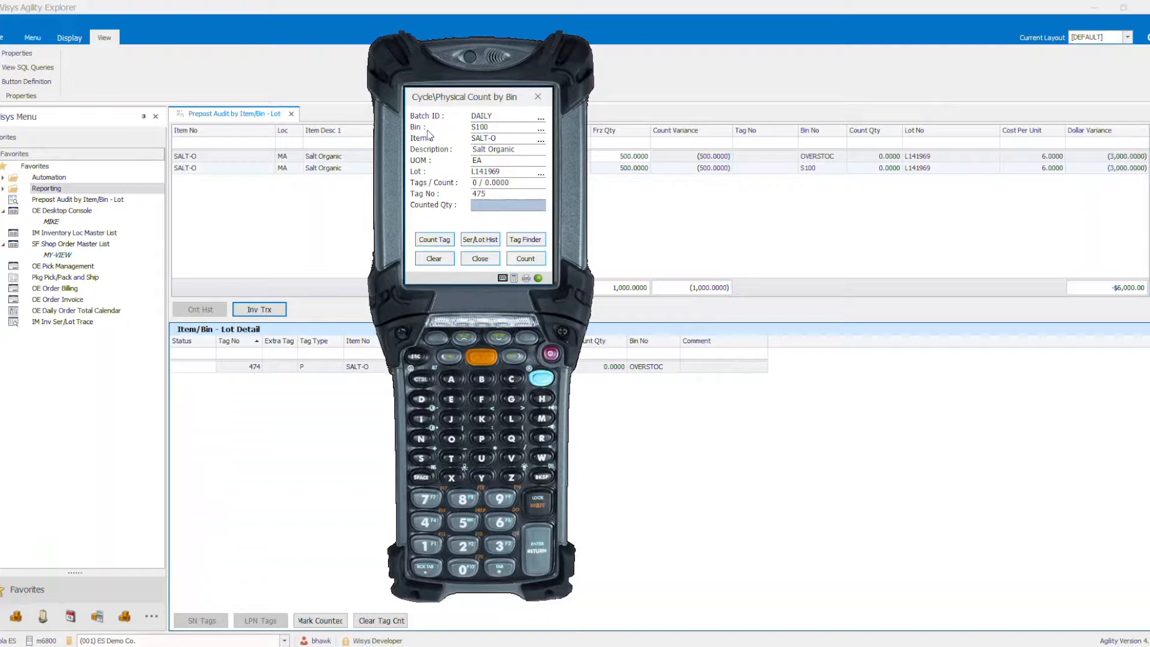
pyautogui.write('99')
pyautogui.press('BackSpace')
pyautogui.click(525, 261)
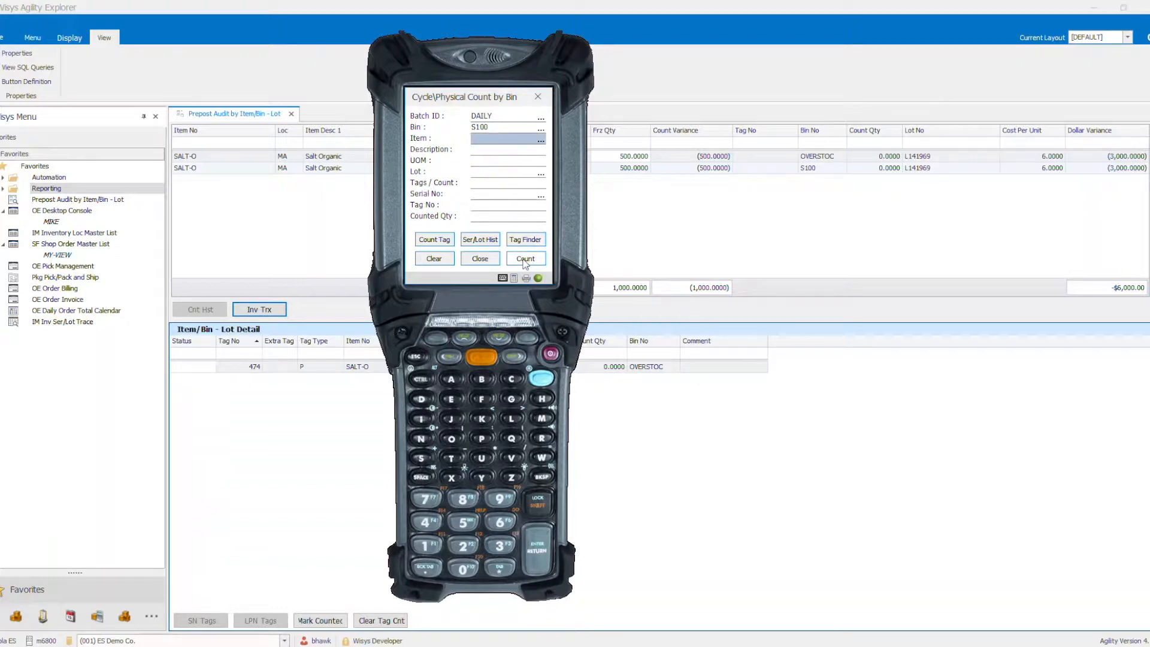
# - Refresh the Prepost Audit in Agility Explorer and examine the tag detail for bin S100
pyautogui.click(776, 197)
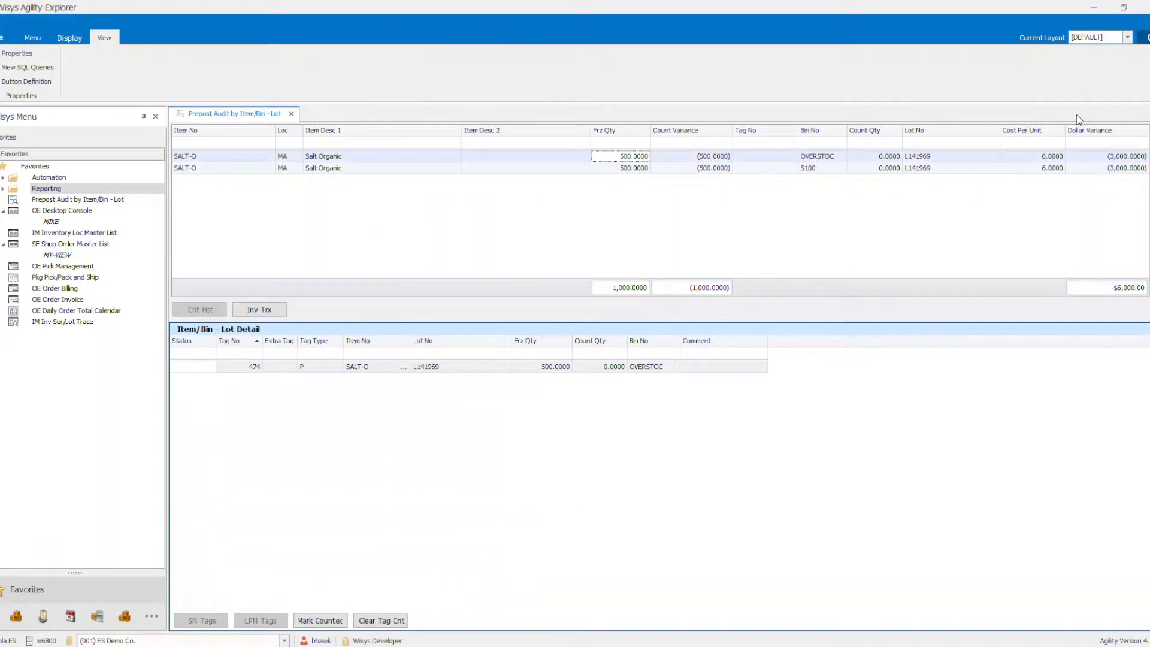
pyautogui.click(872, 168)
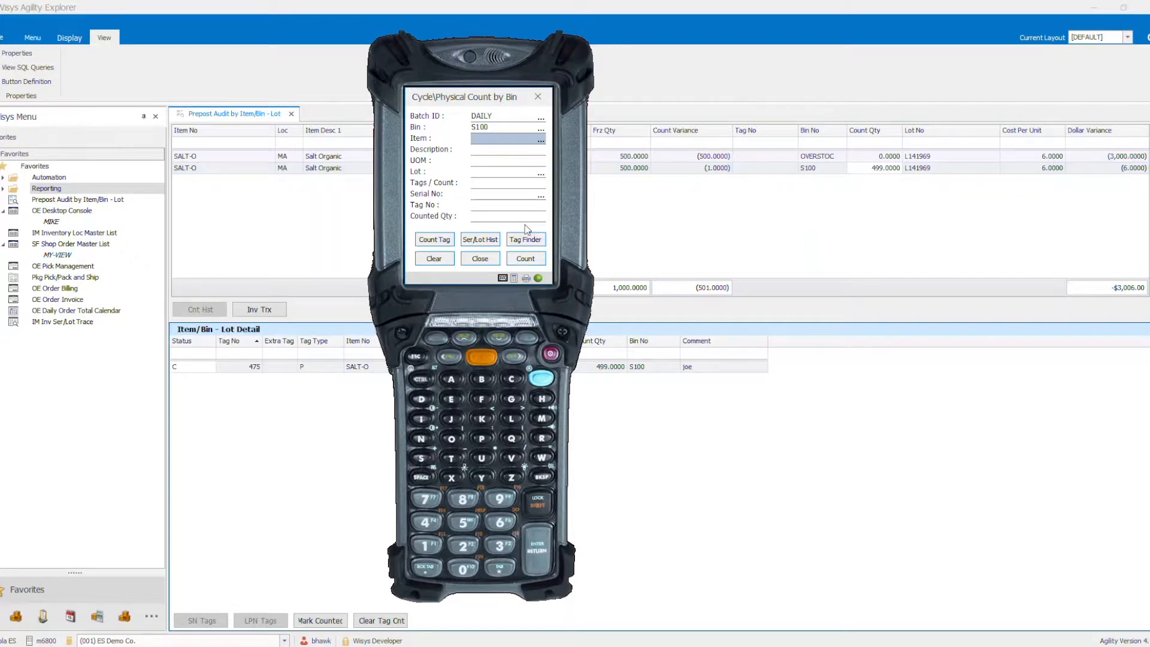
# - Clear the mobile count form and record a count of 500 in batch DAILY for SALT-O, lot L141969, in bin OVERSTOC
pyautogui.click(471, 258)
pyautogui.click(440, 160)
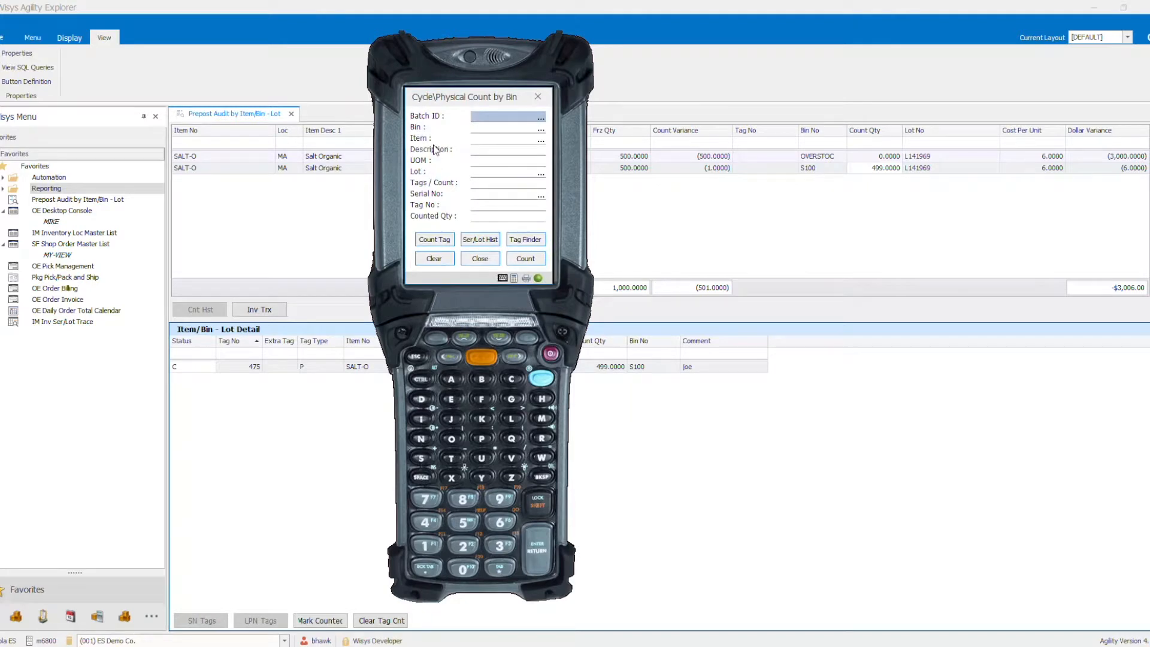
pyautogui.press('Return')
pyautogui.press('Return')
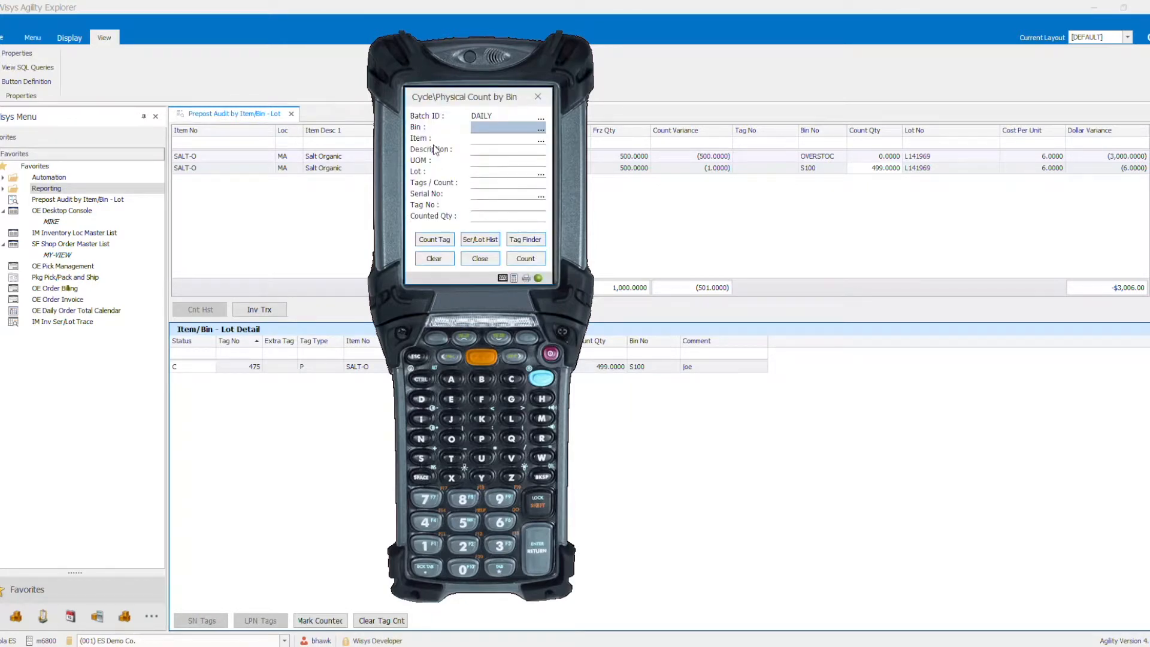
pyautogui.write('OVERSTOC')
pyautogui.press('Return')
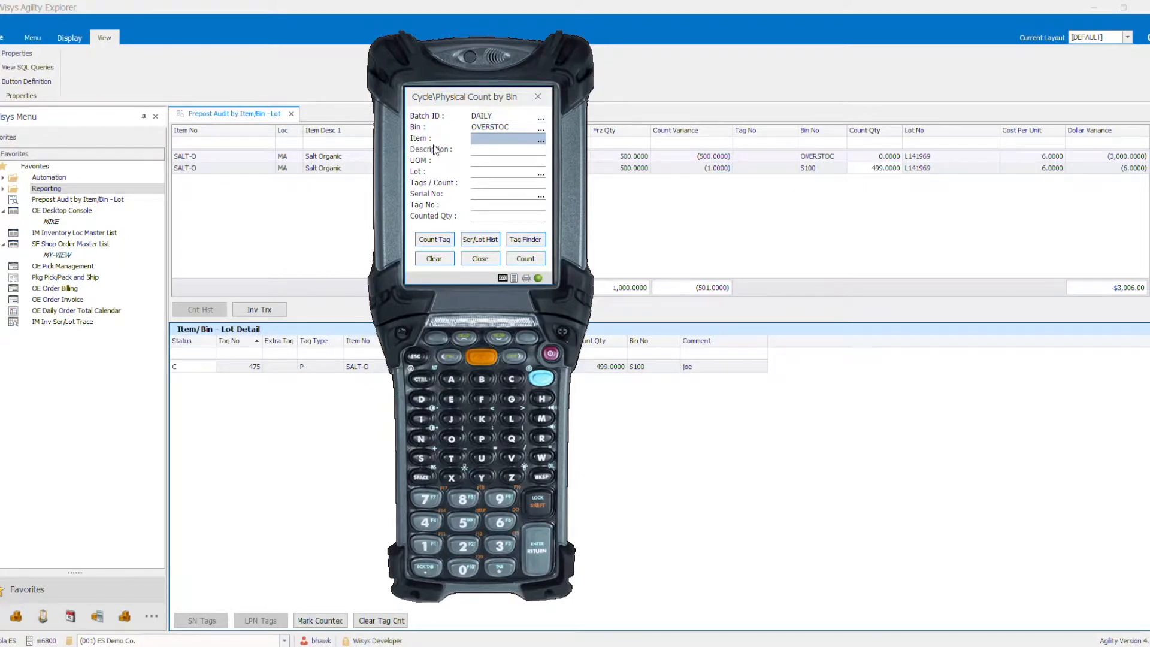
pyautogui.write('SALT-O')
pyautogui.press('Return')
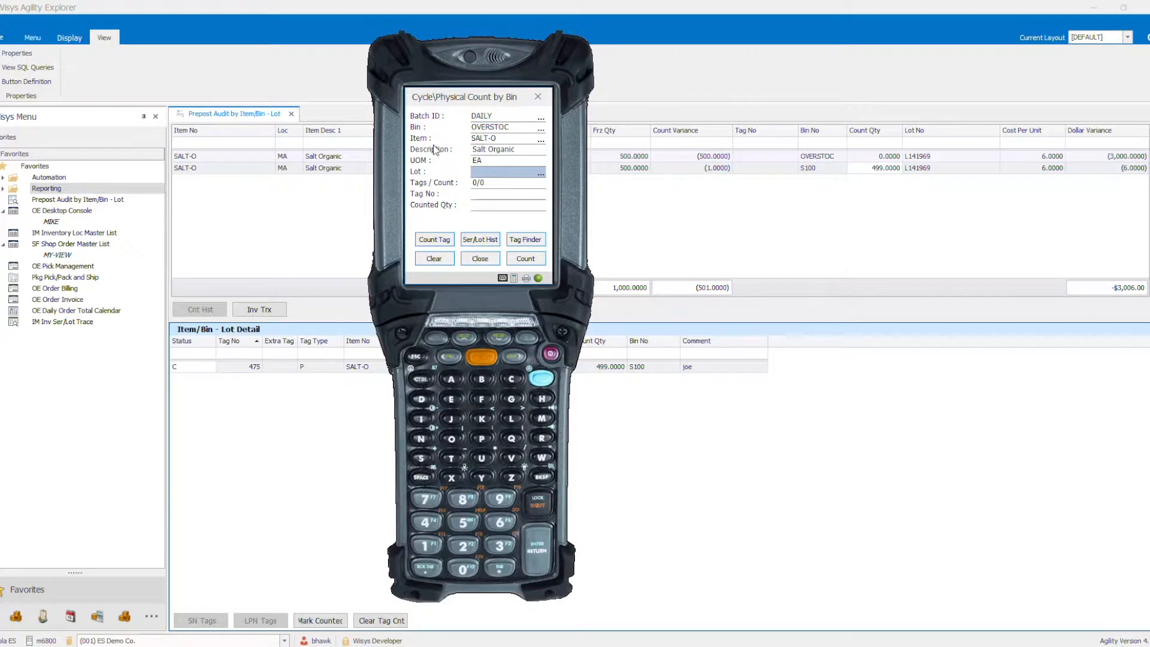
pyautogui.write('L141969')
pyautogui.press('Return')
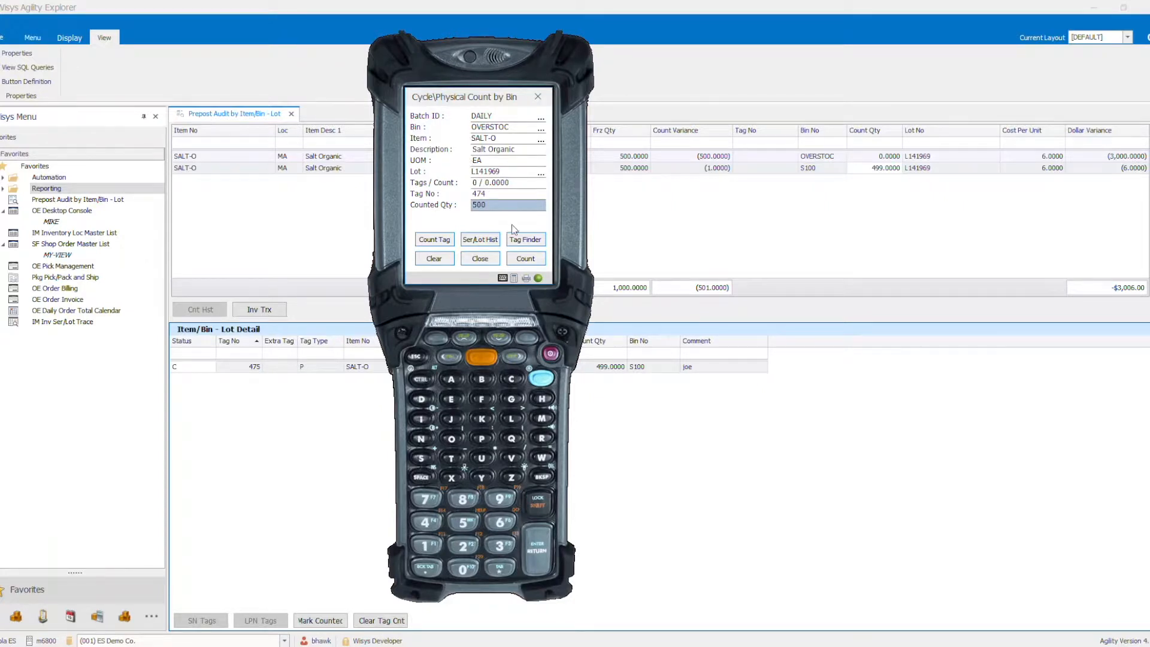
pyautogui.click(527, 259)
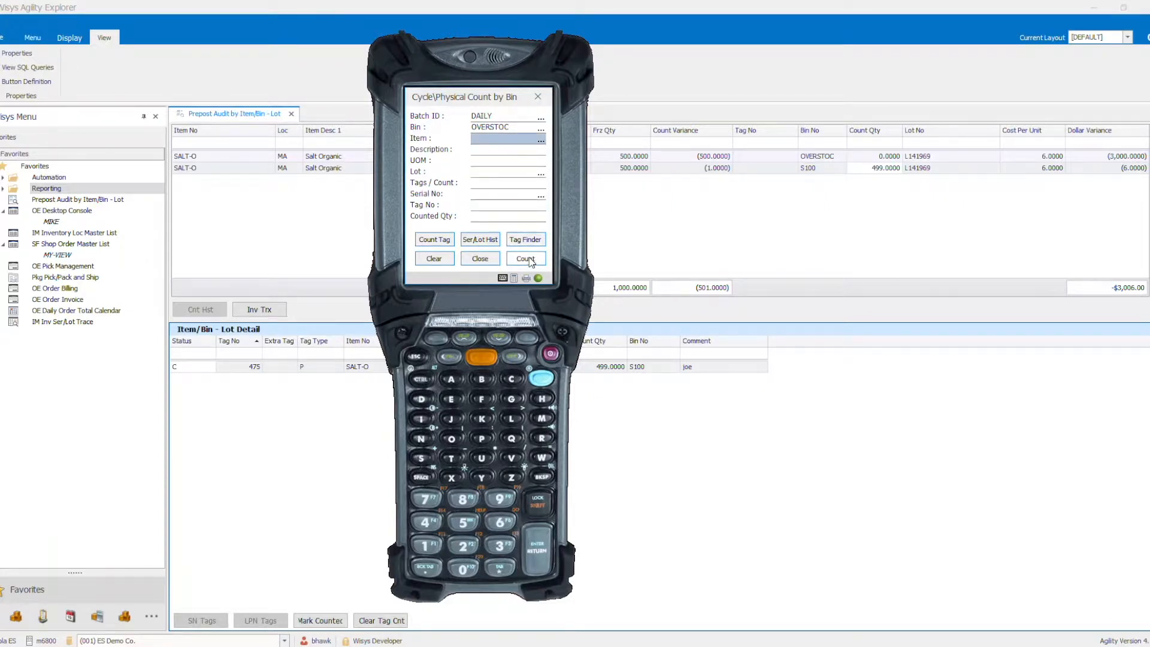
# - Refresh the Prepost Audit in Agility Explorer to review the recorded counts, and close the audit
pyautogui.click(1107, 83)
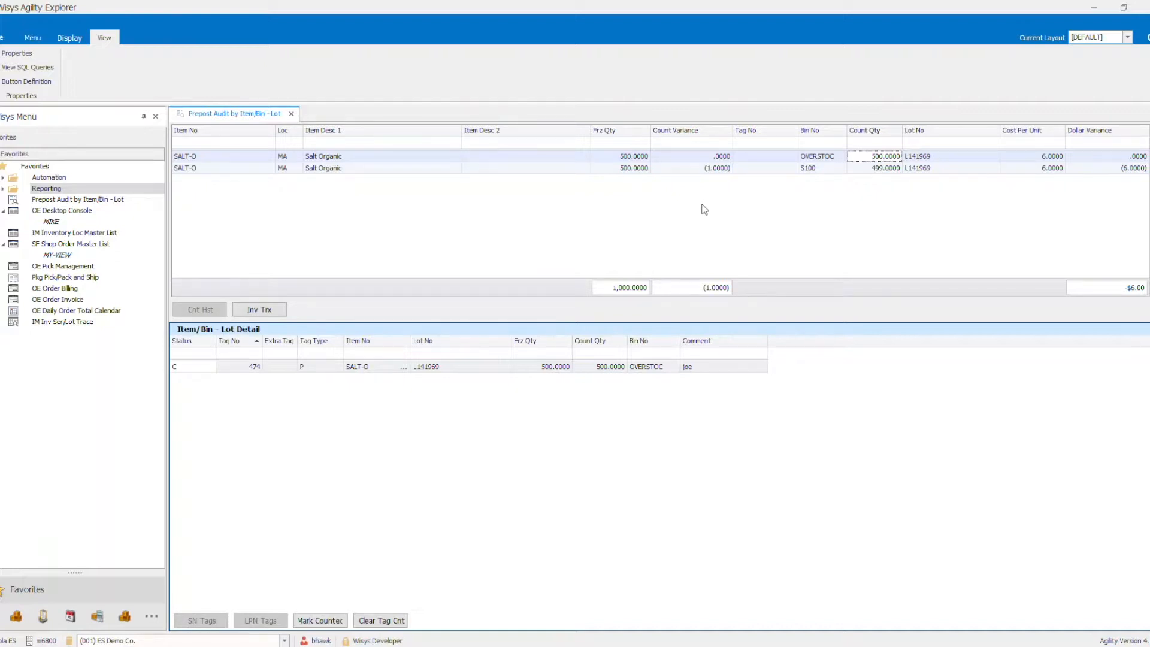
pyautogui.click(291, 114)
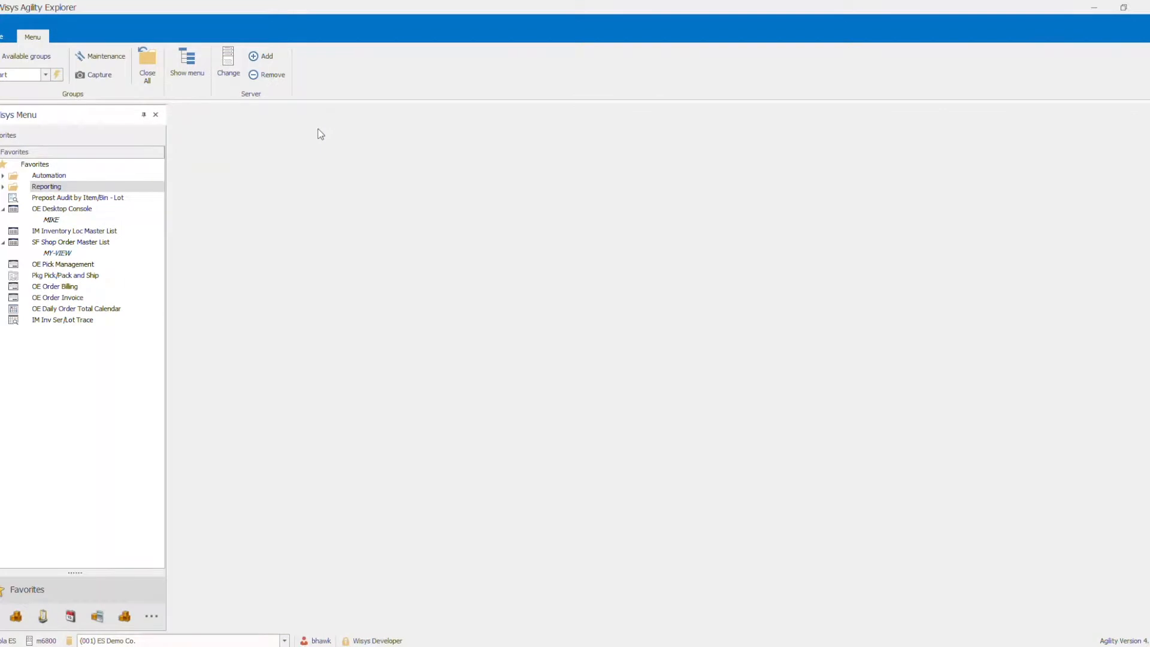
# - Open the OE Desktop Console and filter the sales orders by the customer number
pyautogui.doubleClick(74, 210)
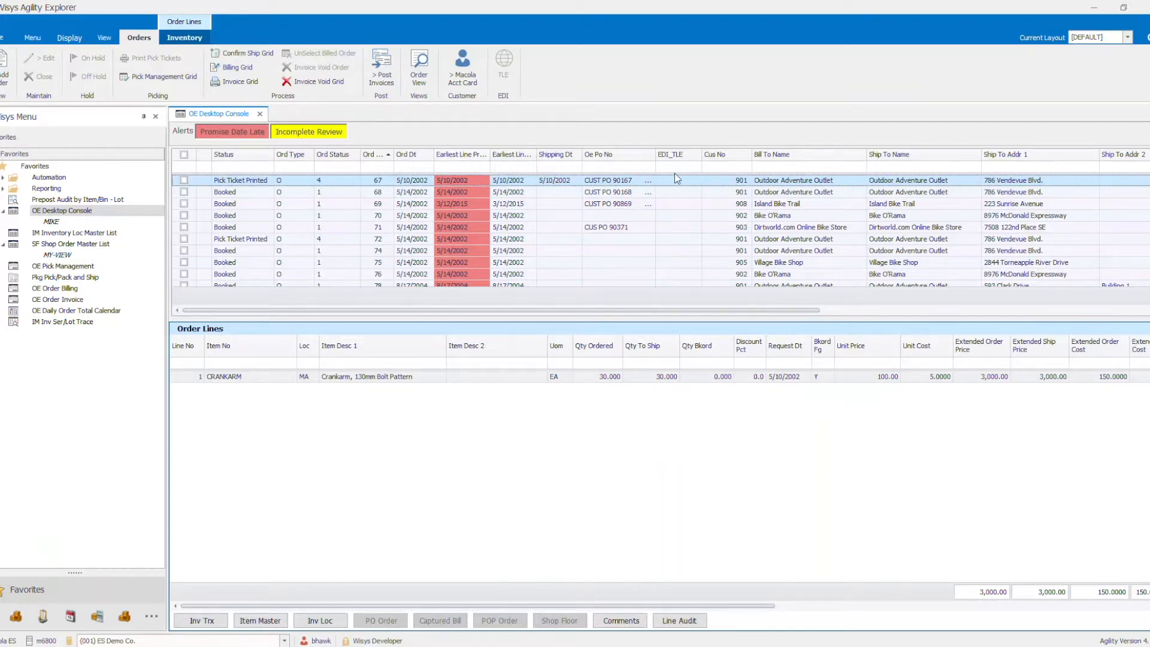
pyautogui.click(709, 158)
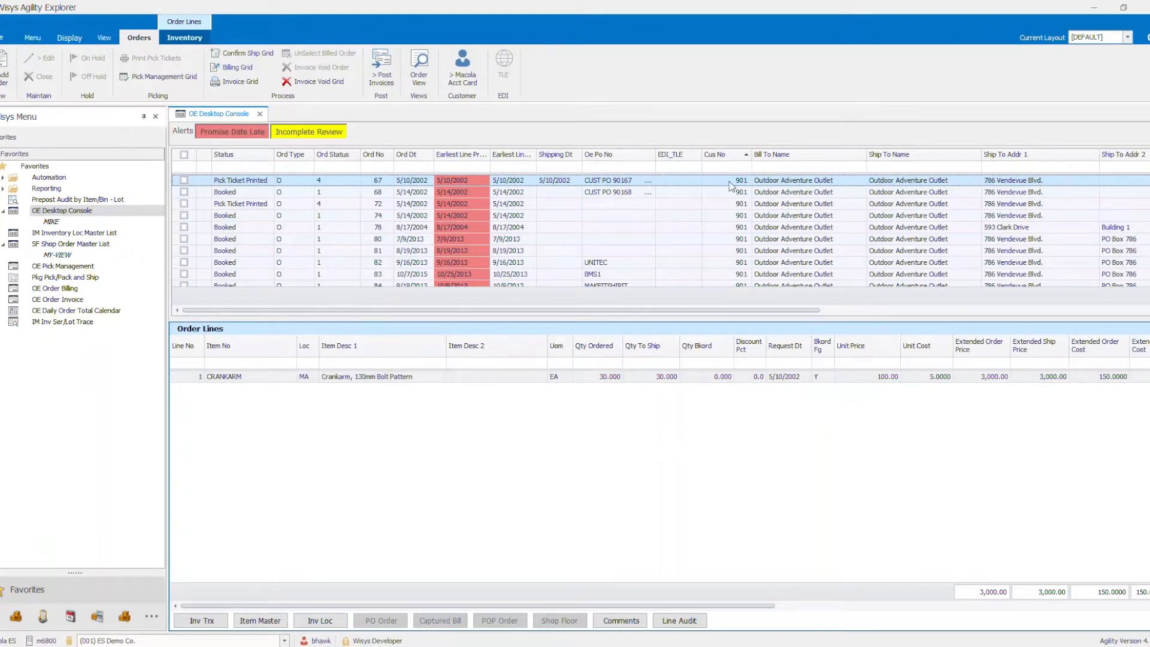
pyautogui.click(731, 167)
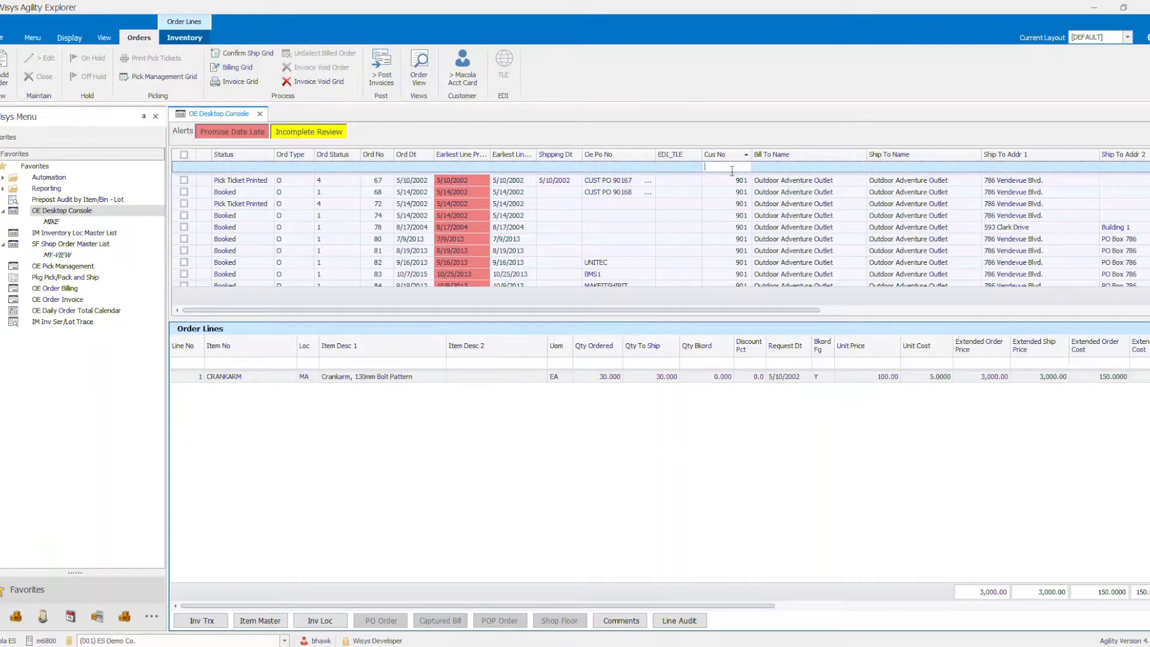
pyautogui.write('901')
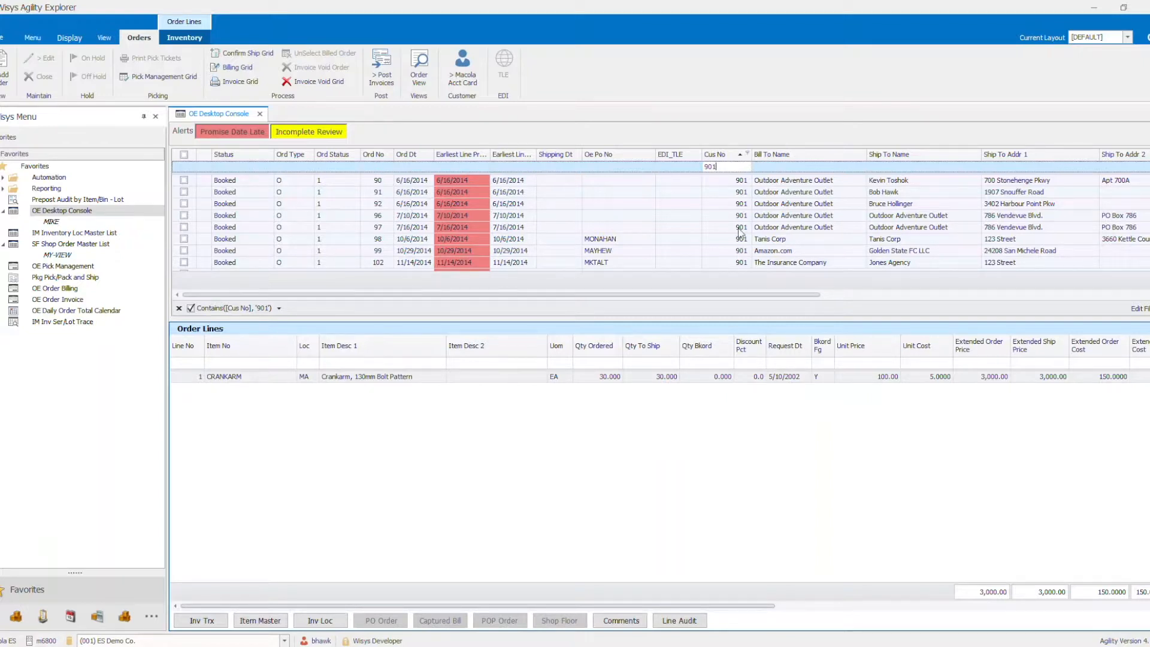
# - Filter the customer's orders by ship-via code UPS, and replace that filter with LTL
pyautogui.moveTo(790, 294); pyautogui.dragTo(1063, 294)
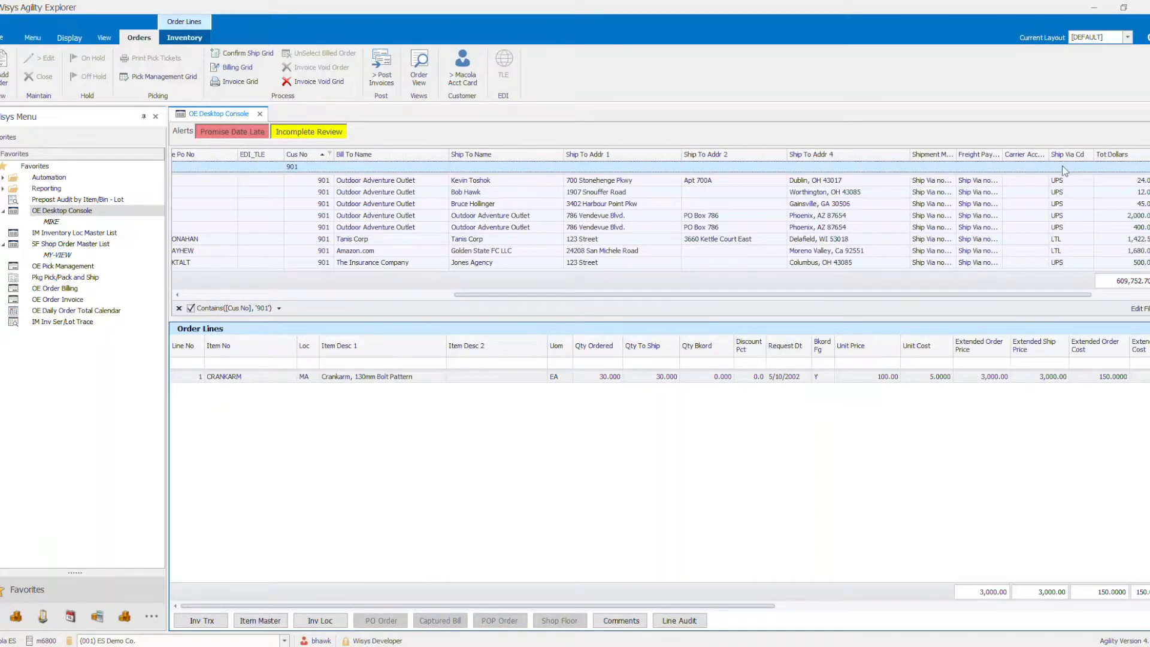
pyautogui.write('ups')
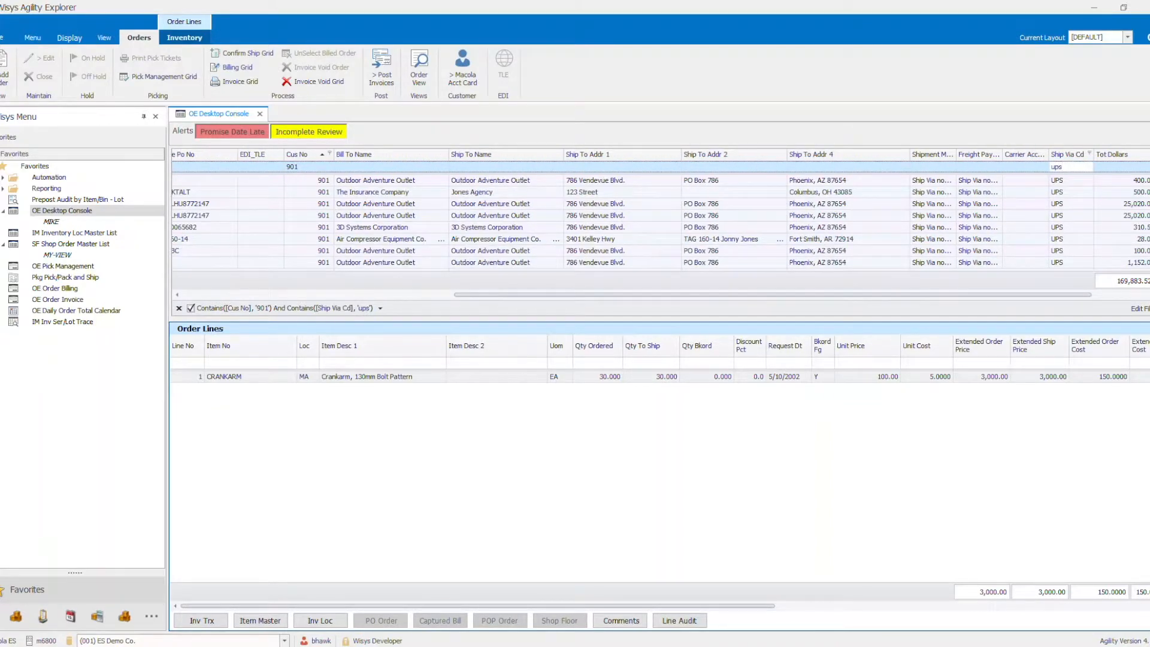
pyautogui.press('BackSpace')
pyautogui.press('BackSpace')
pyautogui.press('BackSpace')
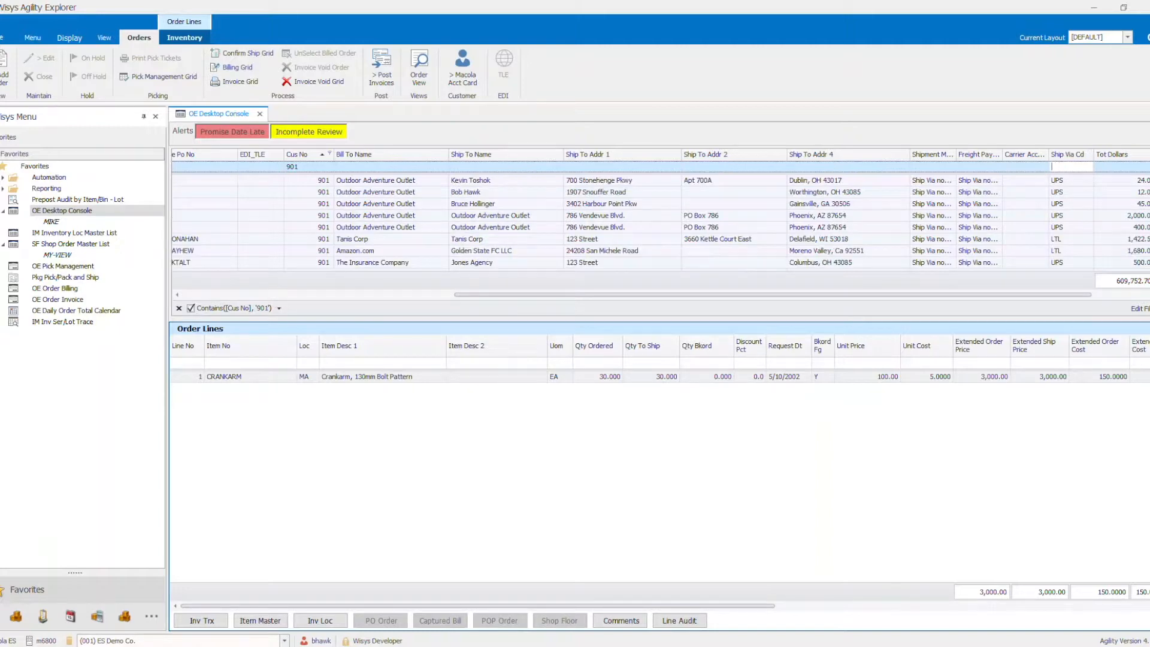
pyautogui.write('ltl')
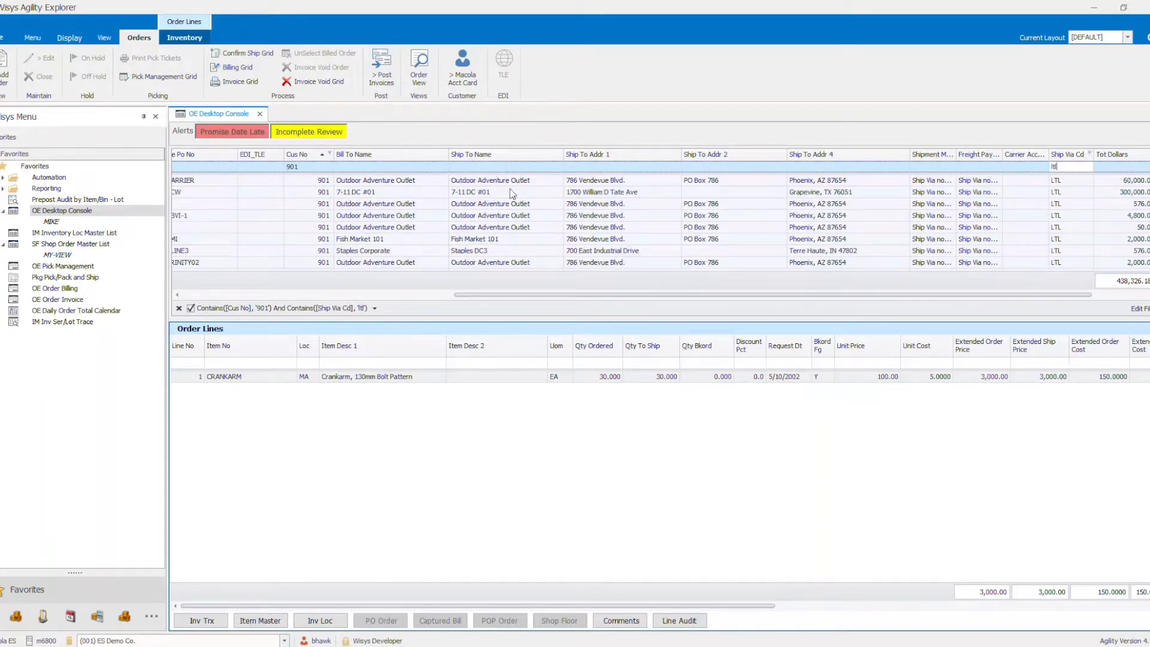
# - Sort the filtered orders by earliest line promise date in ascending order
pyautogui.moveTo(500, 293); pyautogui.dragTo(234, 295)
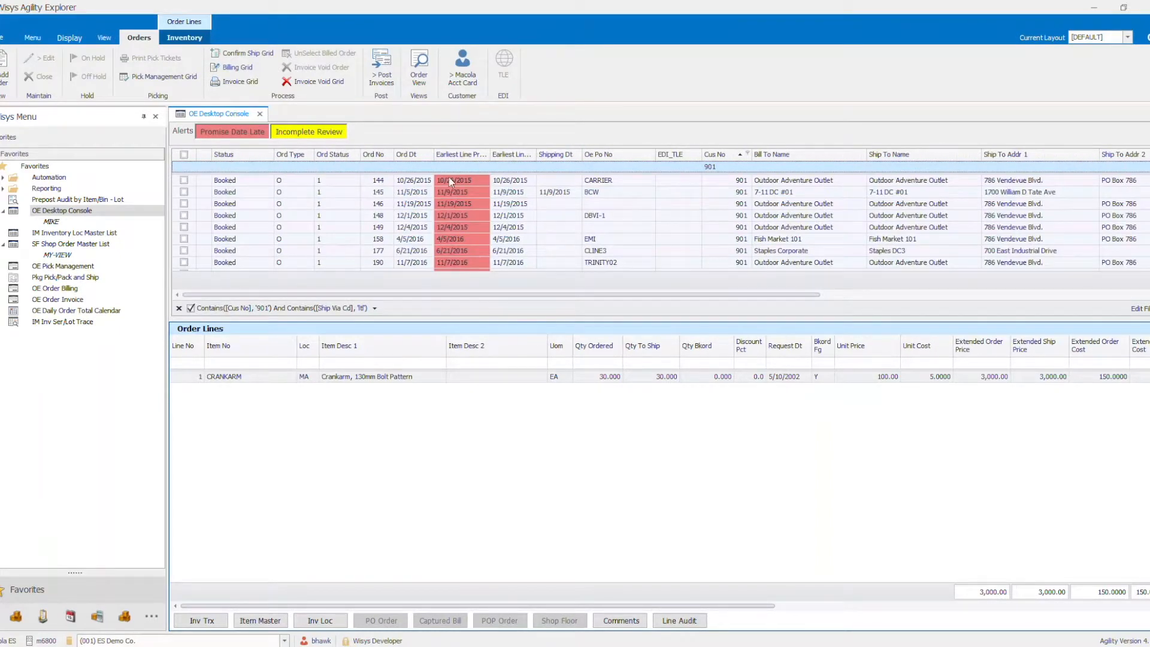
pyautogui.click(455, 154)
# - Clear the order list filters and filter for a single order by its order number
pyautogui.click(178, 308)
pyautogui.click(377, 166)
pyautogui.write('208')
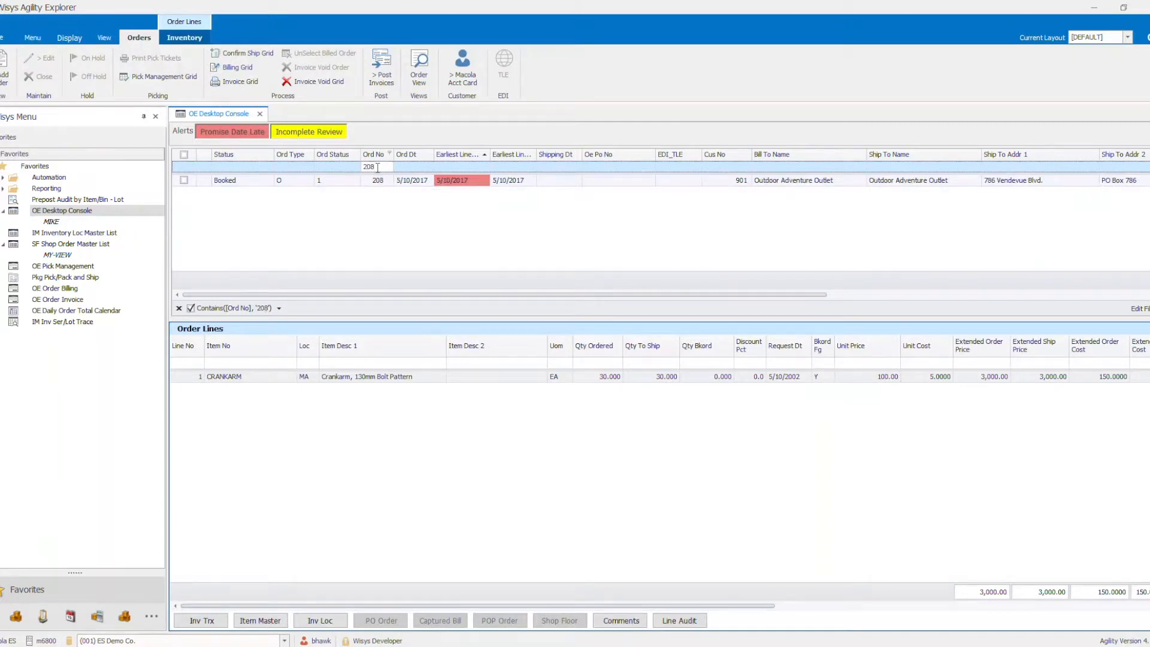
# - Select the filtered sales order and examine the item description and backordered quantity on its AWES line
pyautogui.click(377, 181)
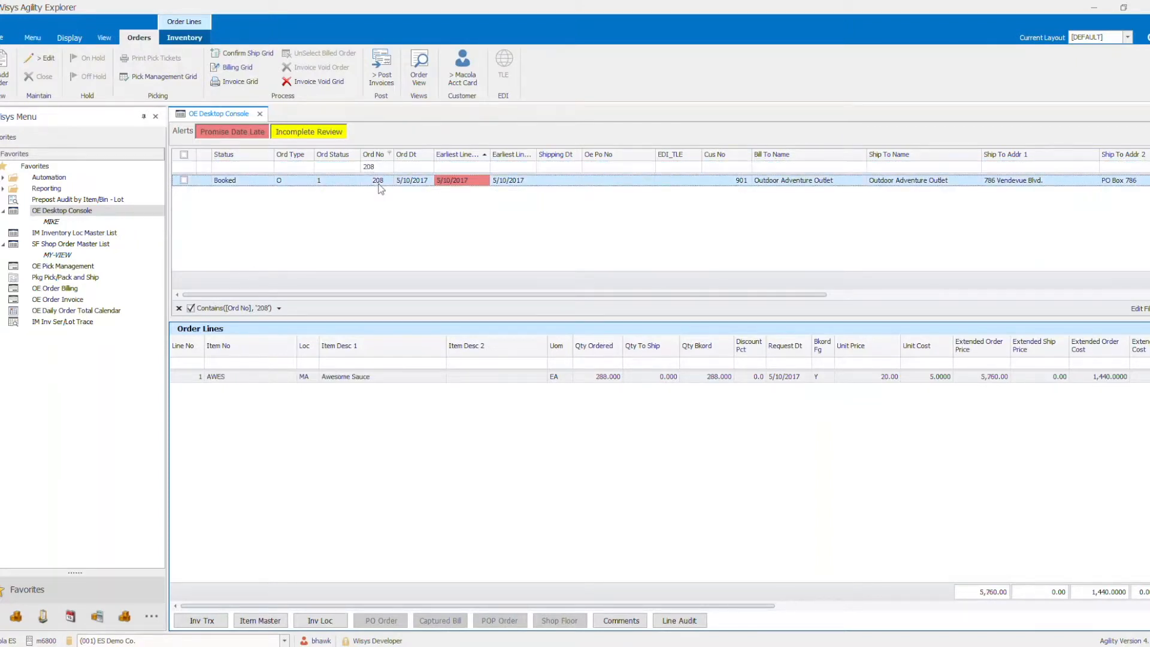
pyautogui.click(365, 377)
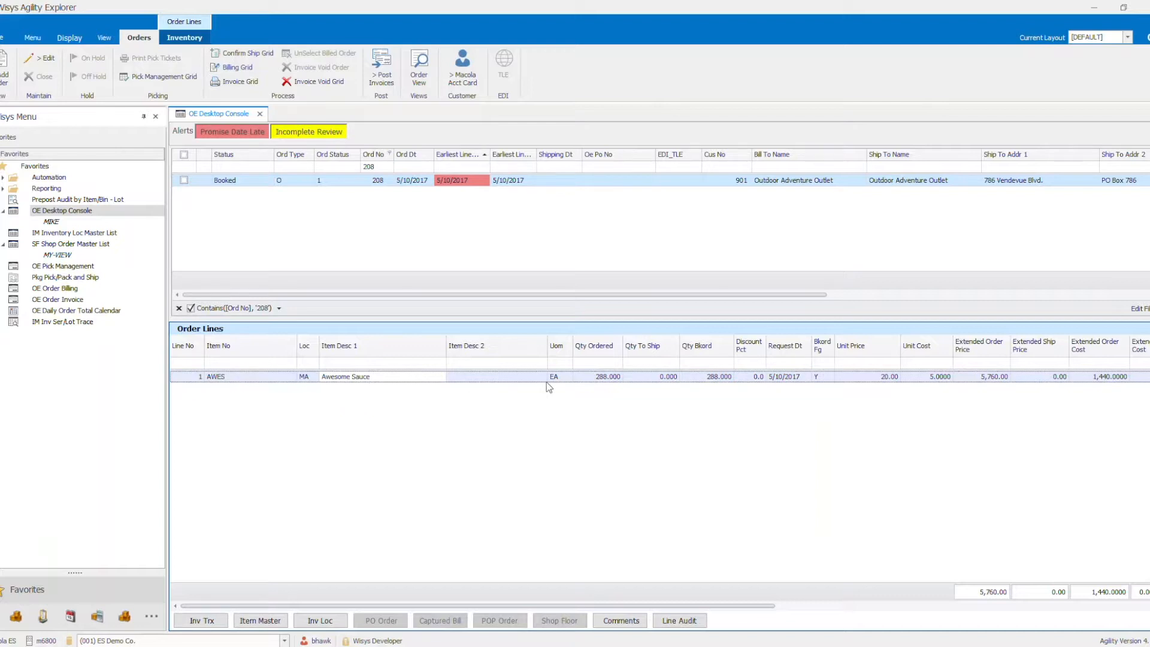
pyautogui.click(657, 378)
pyautogui.click(703, 378)
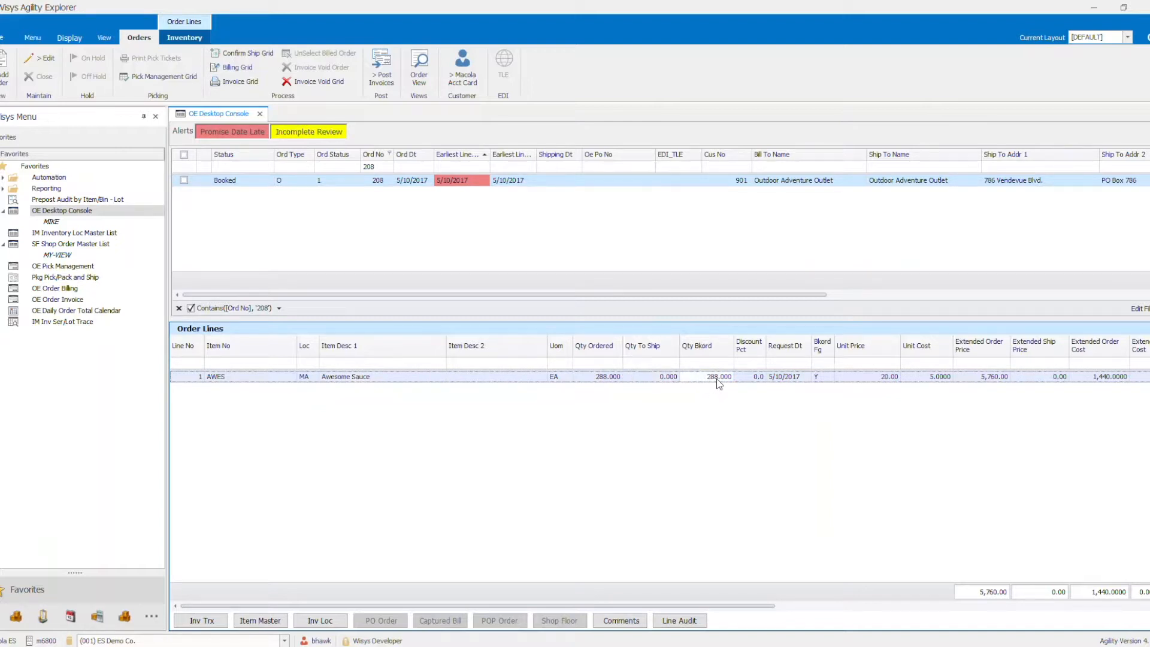
# - Open the inventory location details for item AWES from the order line and launch its Can Build check
pyautogui.click(321, 621)
pyautogui.click(258, 378)
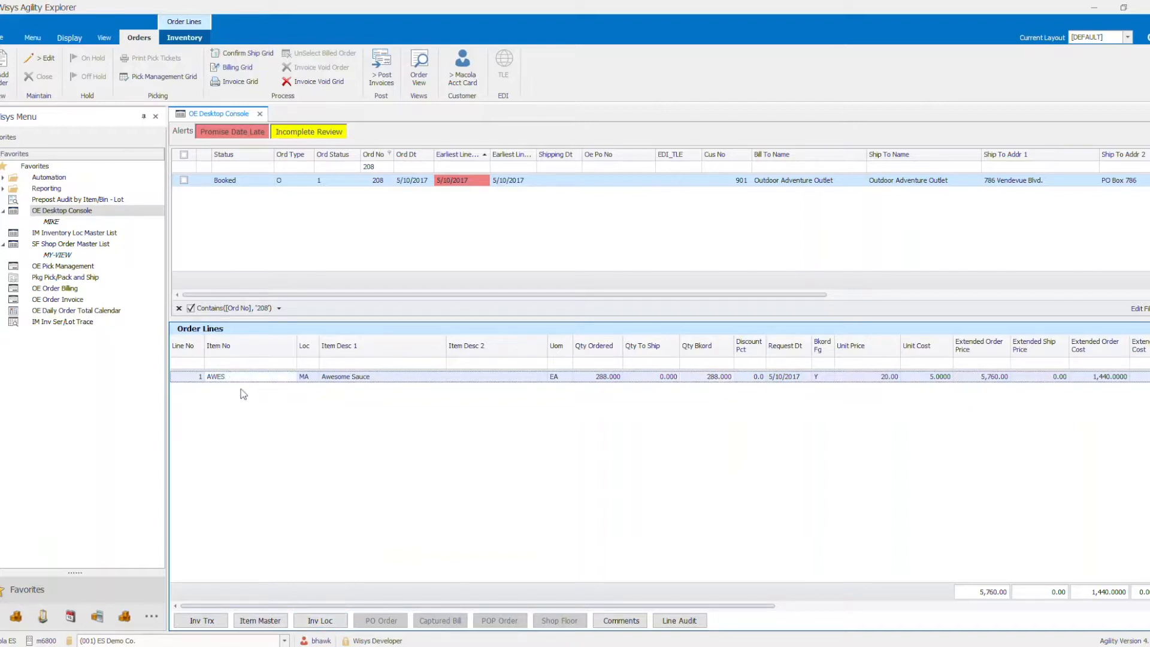
pyautogui.click(312, 626)
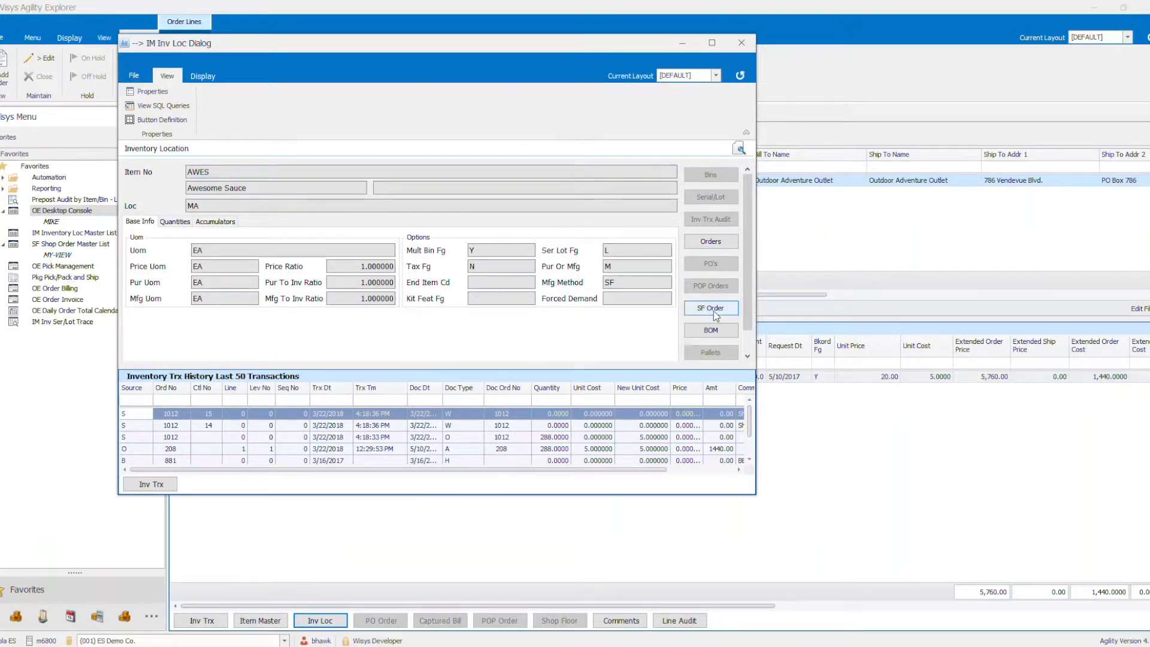
pyautogui.scroll(-1, 749, 312)
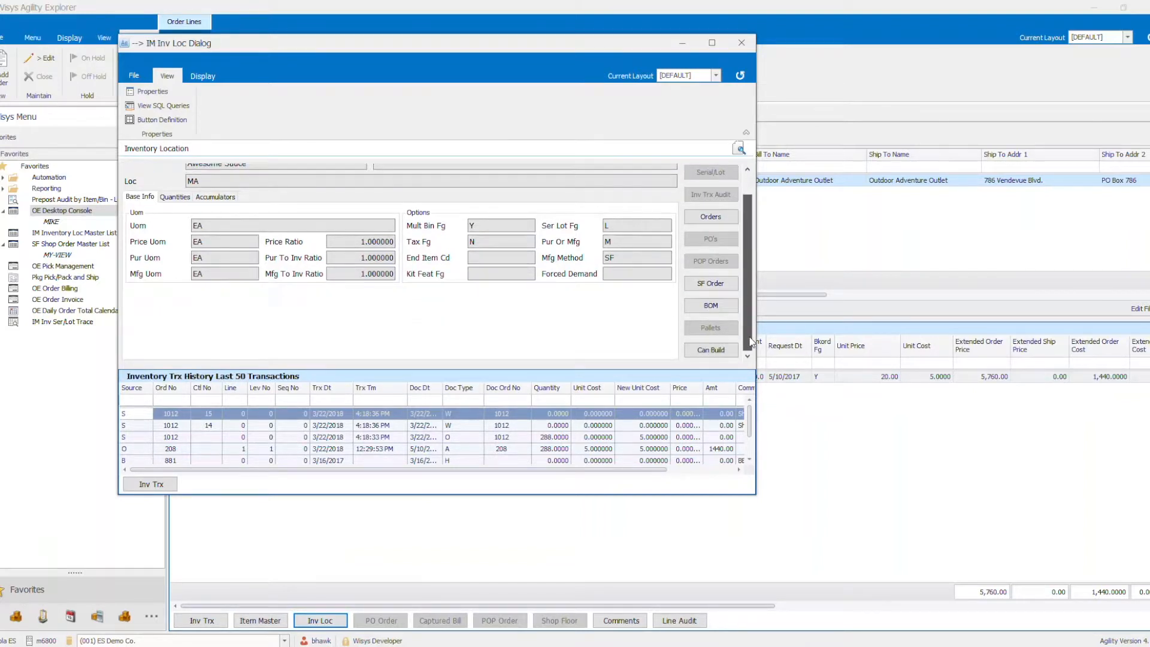
pyautogui.click(710, 349)
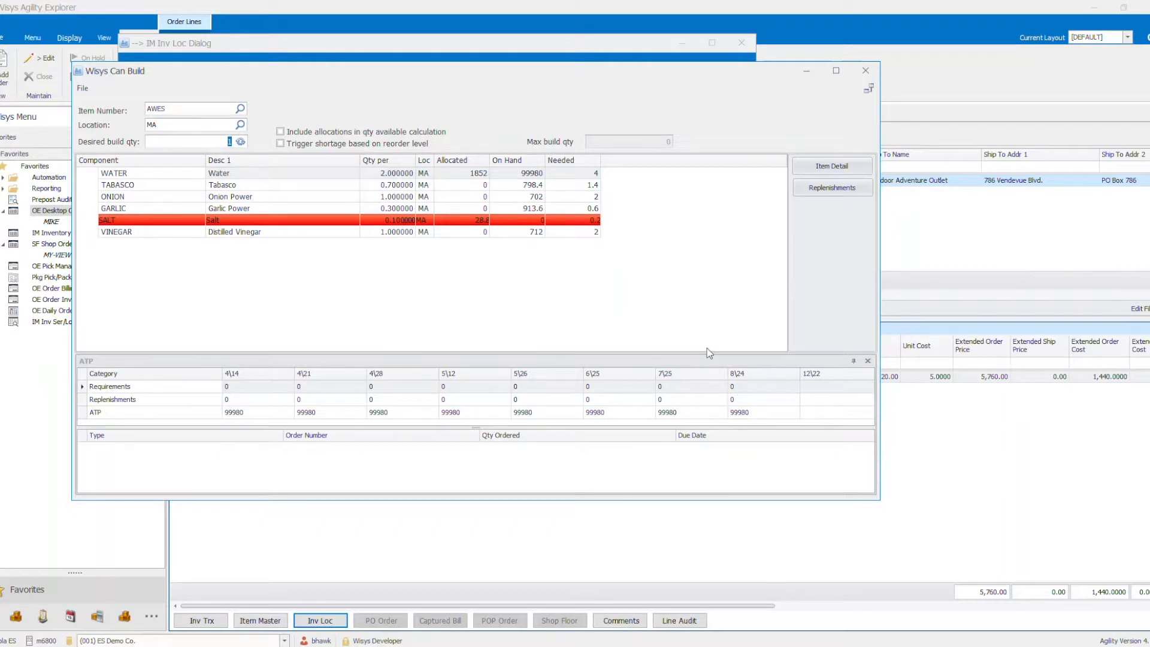
# - Calculate component needs for a desired build quantity of 288, check the SALT component, and close the build and location windows
pyautogui.click(233, 141)
pyautogui.press('BackSpace')
pyautogui.write('288')
pyautogui.click(240, 141)
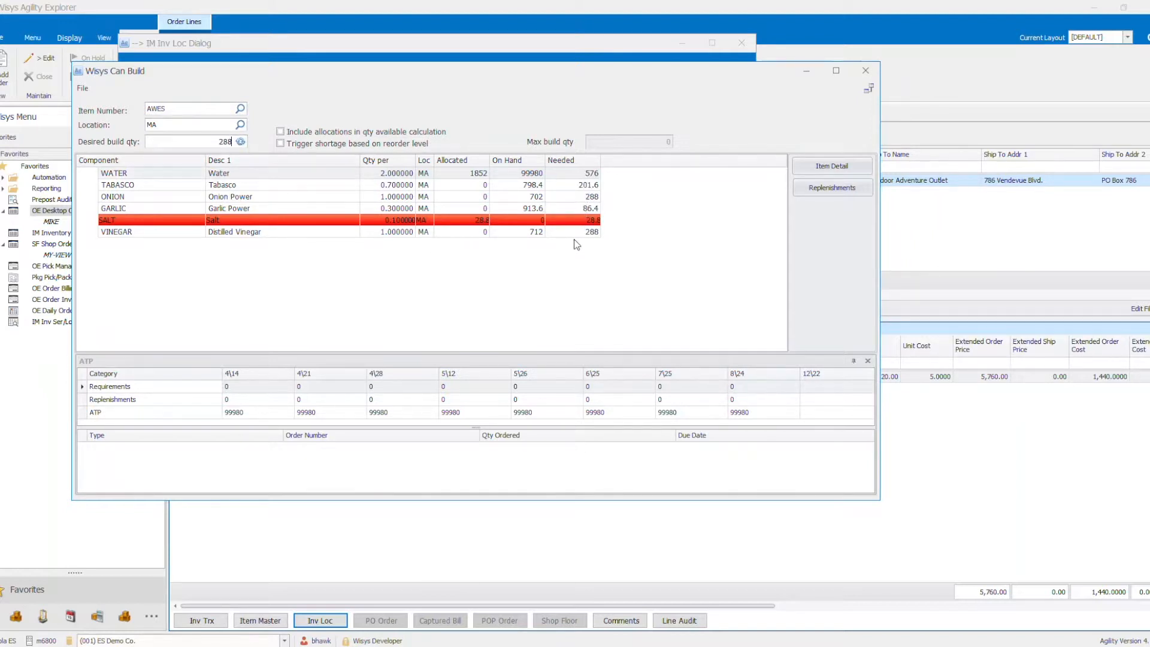
pyautogui.click(478, 221)
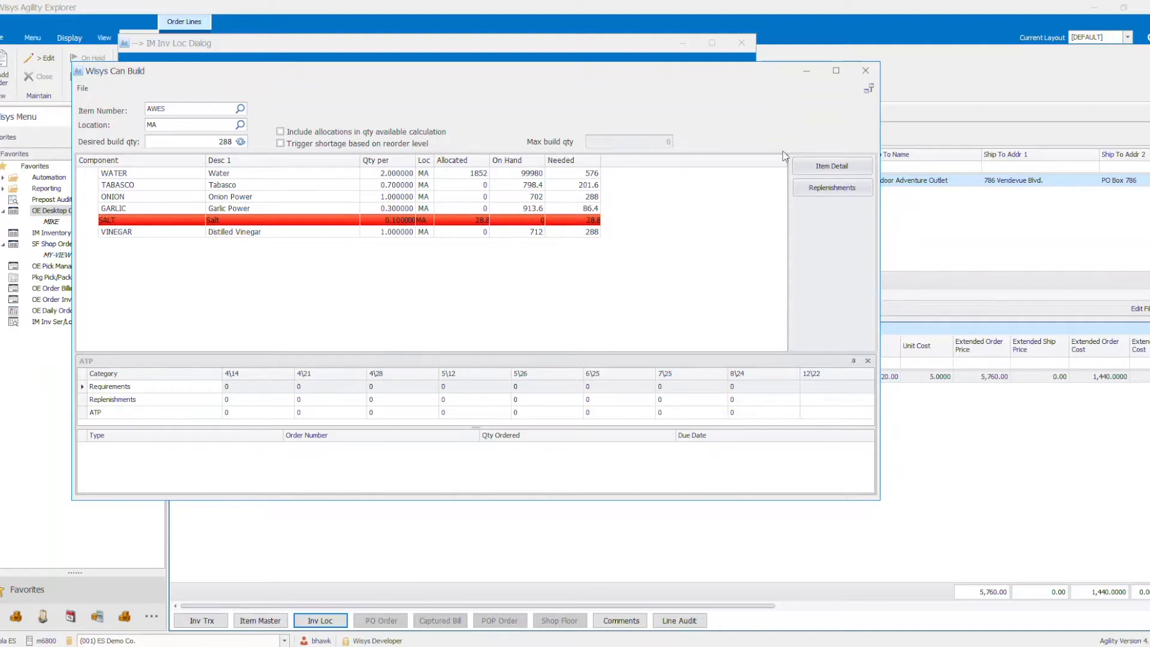
pyautogui.click(867, 74)
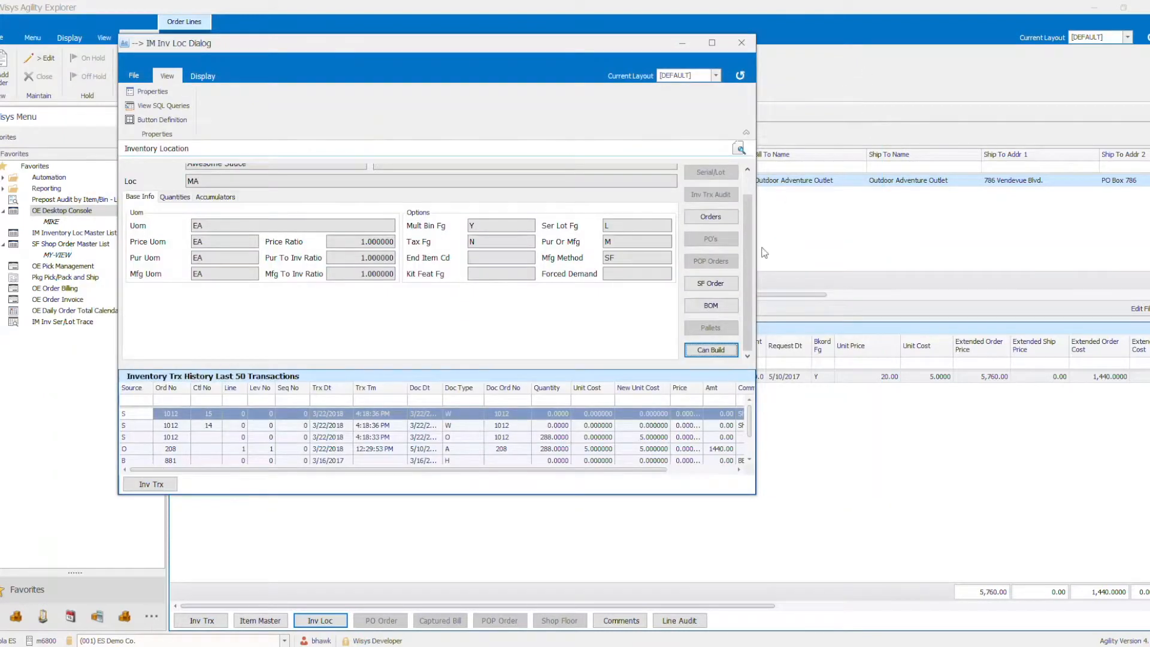
pyautogui.click(743, 43)
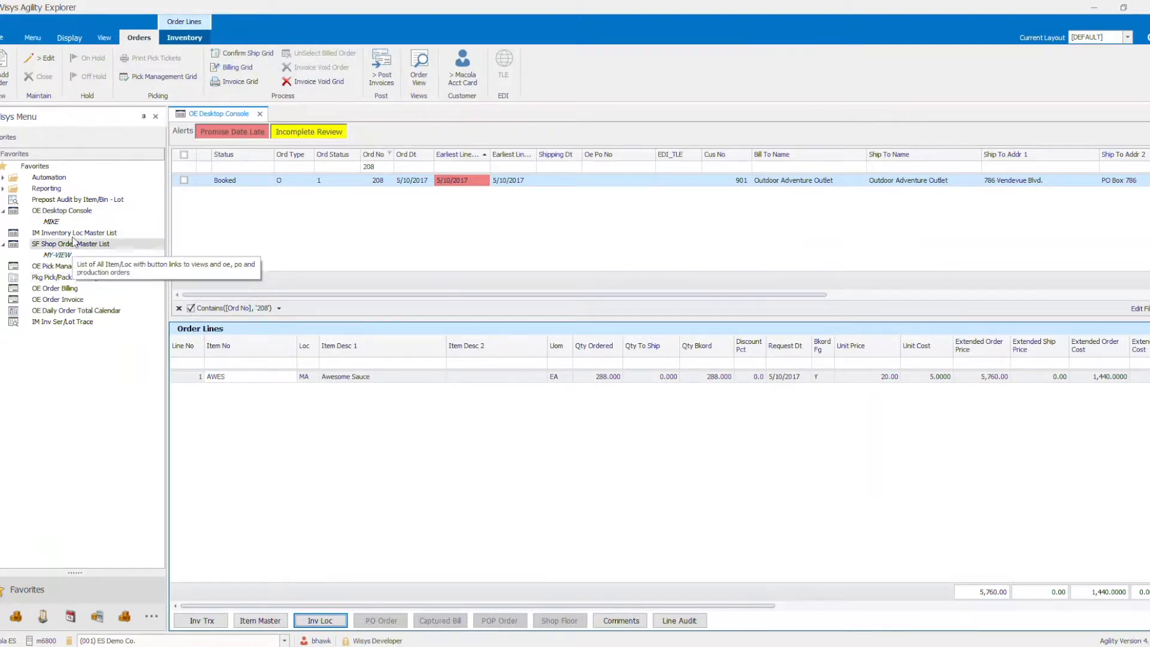
# - Open the IM Inventory Loc Master List, filter the item numbers by "salt", and select the SALT item
pyautogui.click(90, 233)
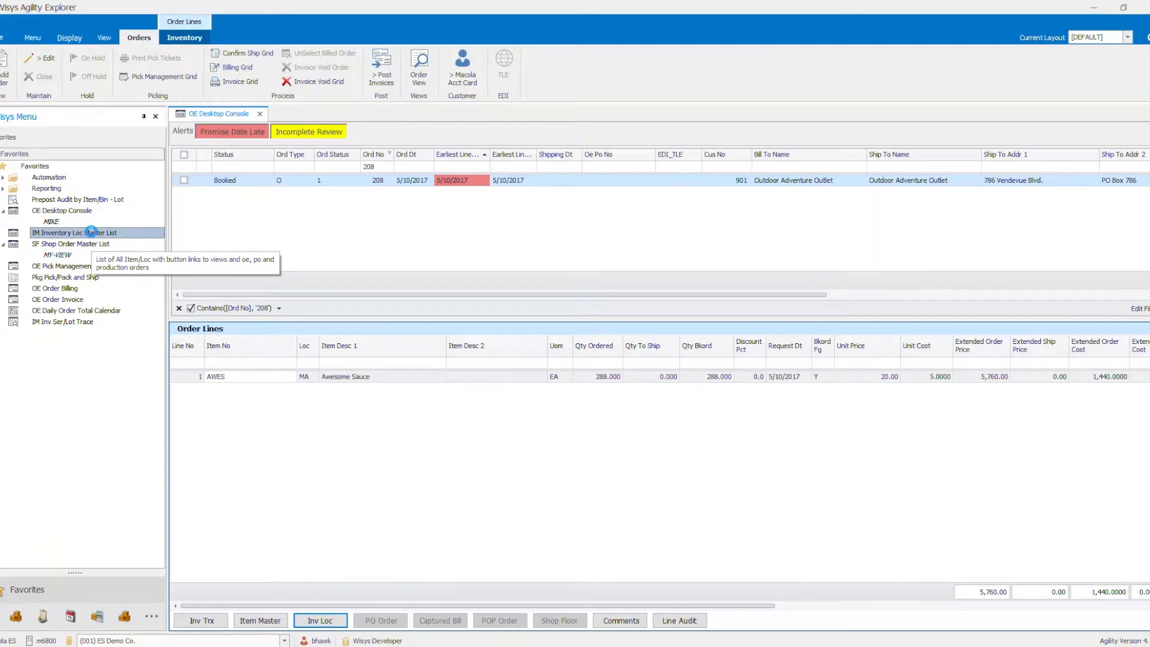
pyautogui.doubleClick(91, 233)
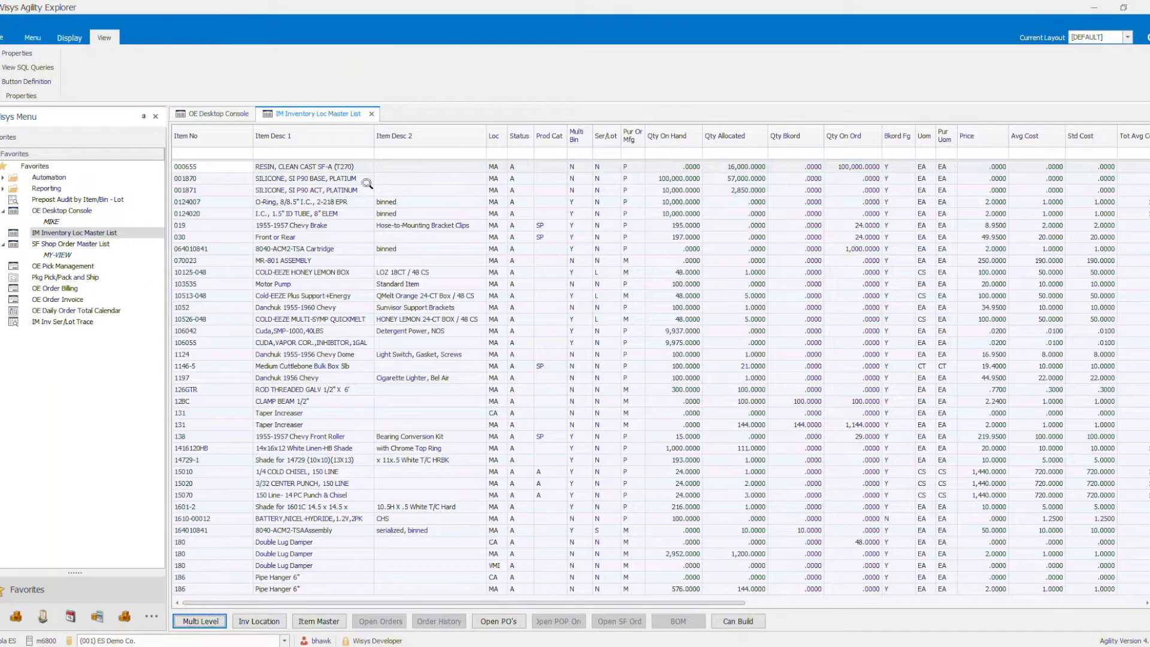
pyautogui.click(208, 151)
pyautogui.write('salt')
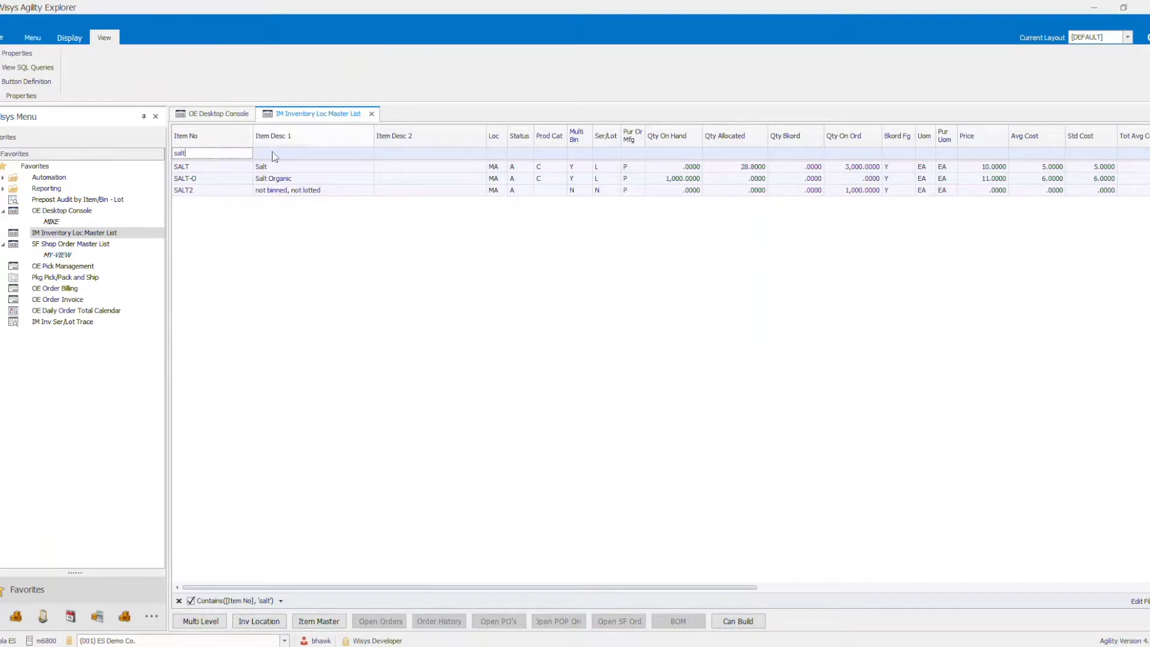
pyautogui.click(195, 167)
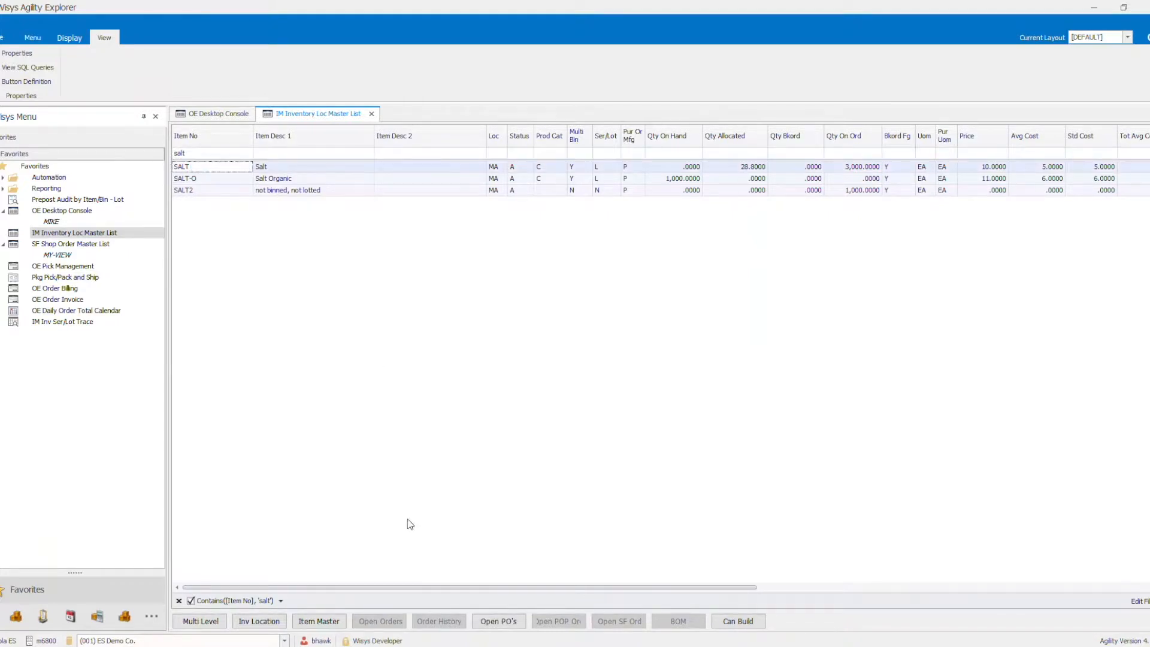
# - View the open purchase orders for item SALT, check the order line, and close the window
pyautogui.click(499, 622)
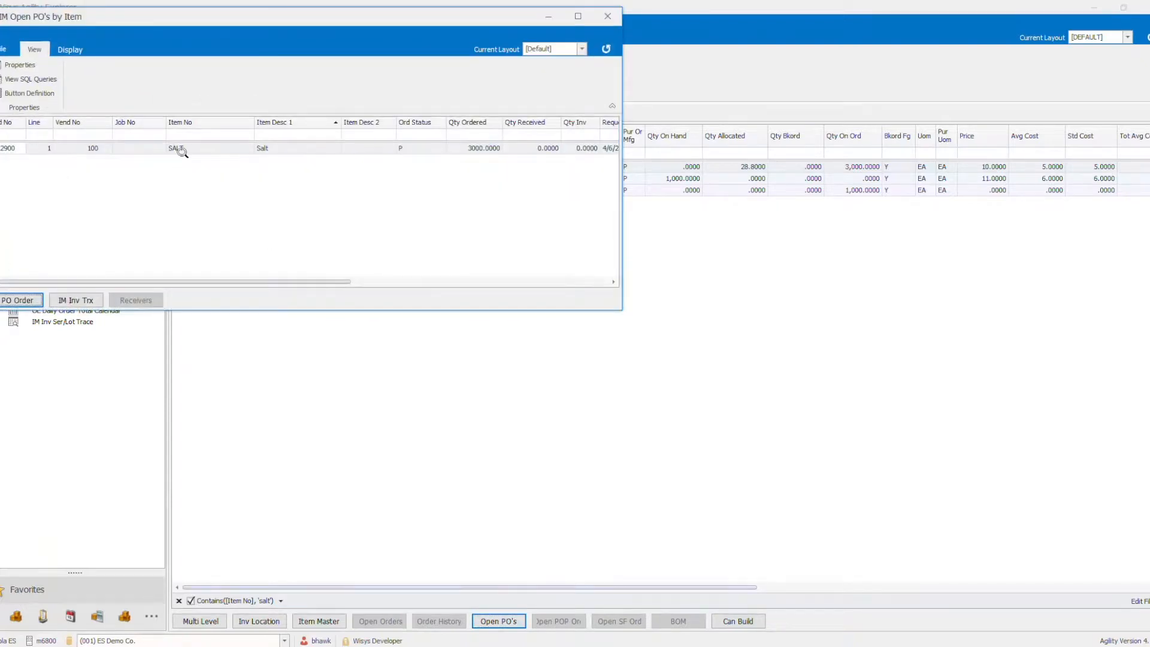
pyautogui.moveTo(169, 18); pyautogui.dragTo(547, 157)
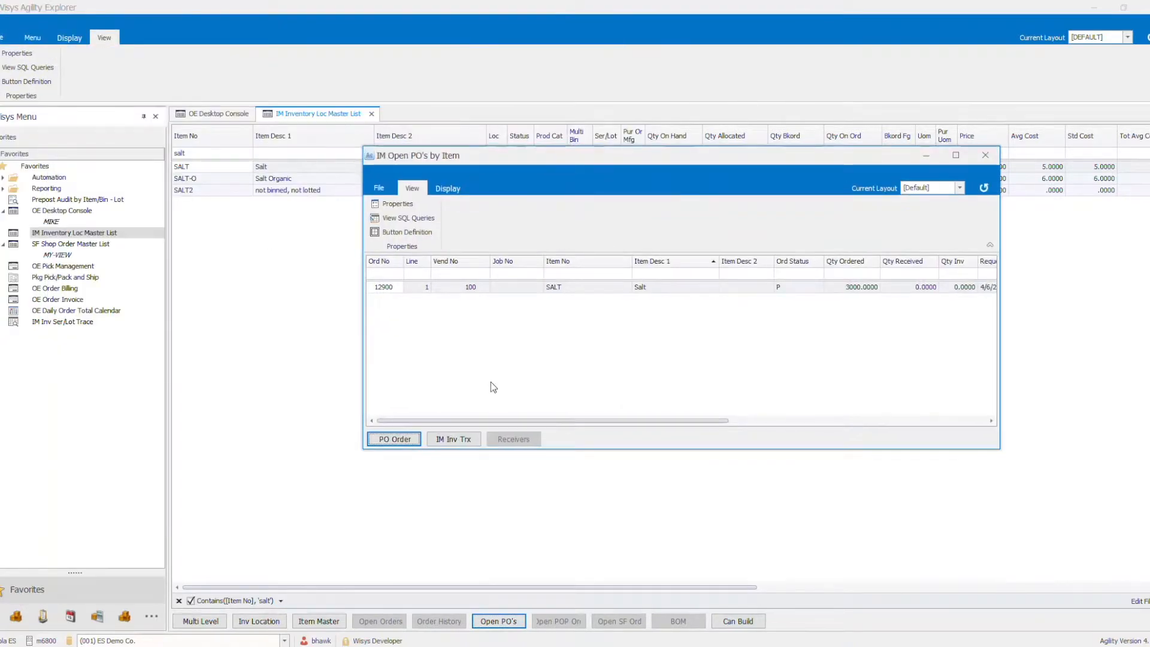
pyautogui.click(515, 287)
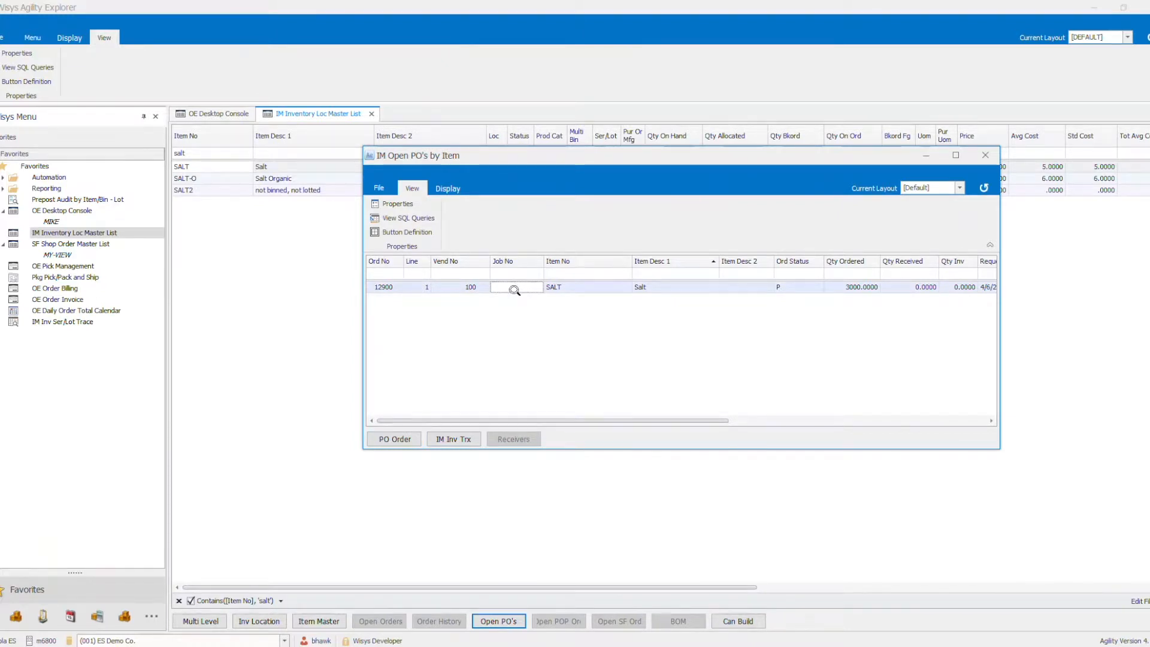
pyautogui.moveTo(529, 159); pyautogui.dragTo(345, 223)
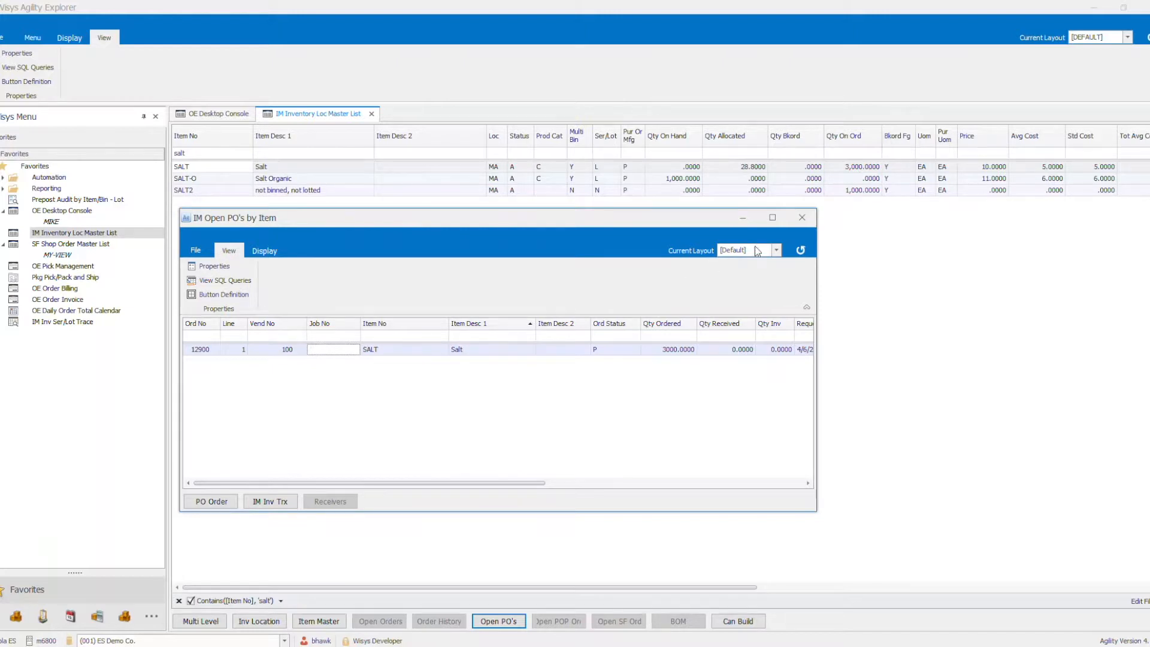
pyautogui.click(799, 221)
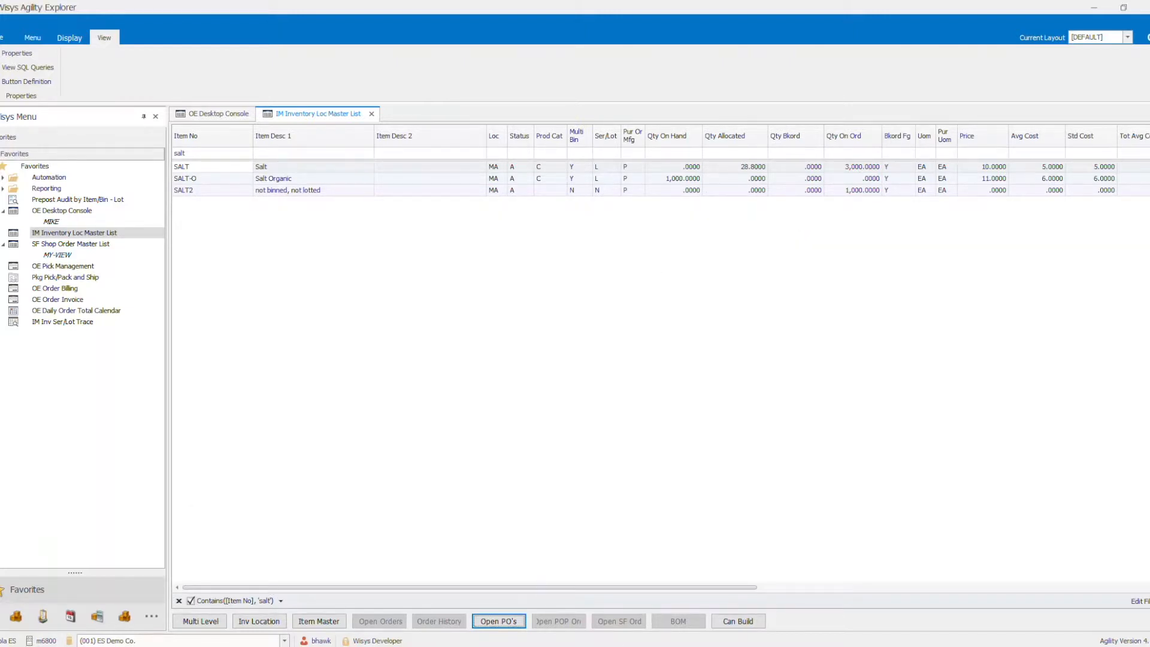
# - Switch to the Agility Mobile device emulator, leave the count by bin, and open PO Receiving
pyautogui.hotkey('alt', 'Tab')
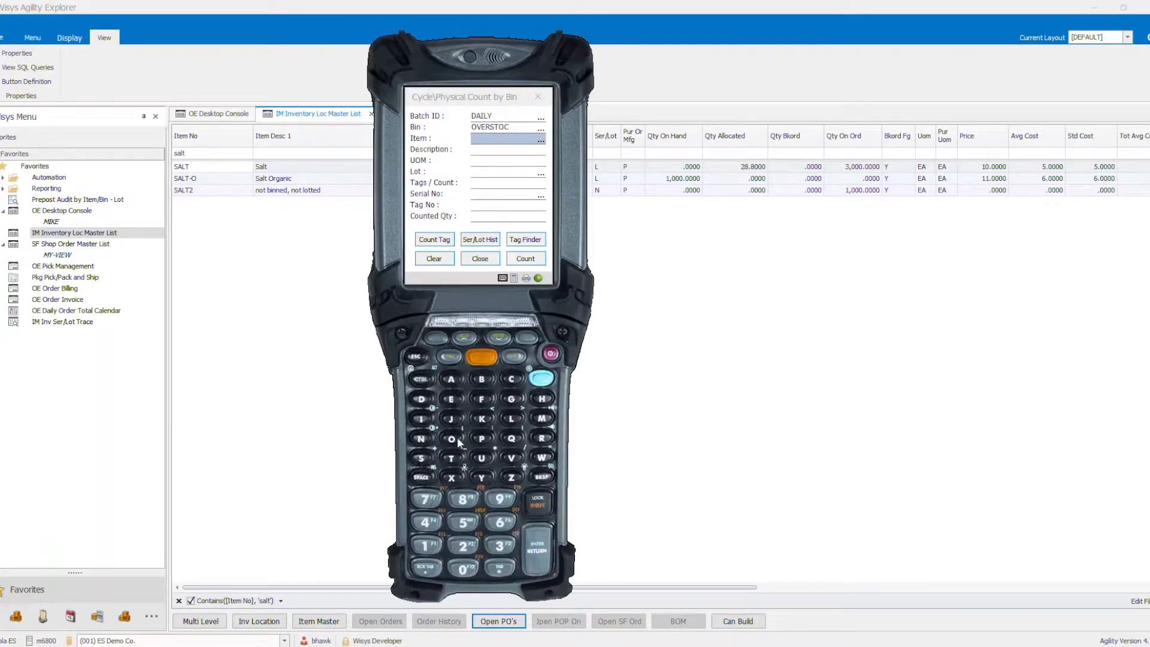
pyautogui.click(480, 258)
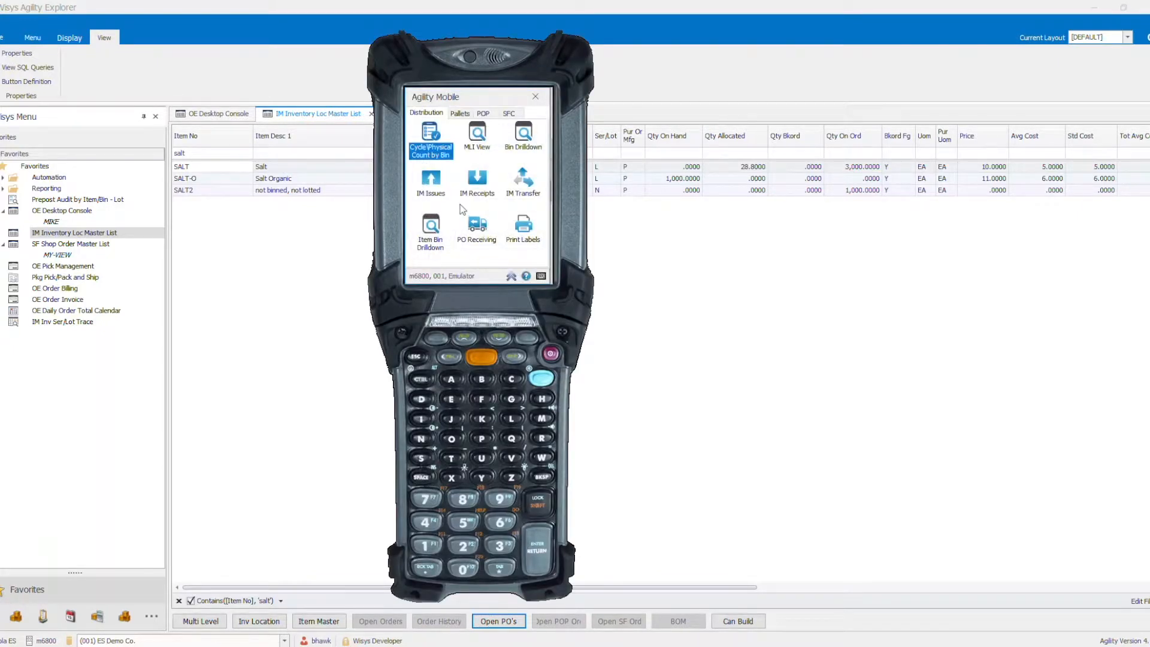
pyautogui.click(475, 229)
pyautogui.click(476, 228)
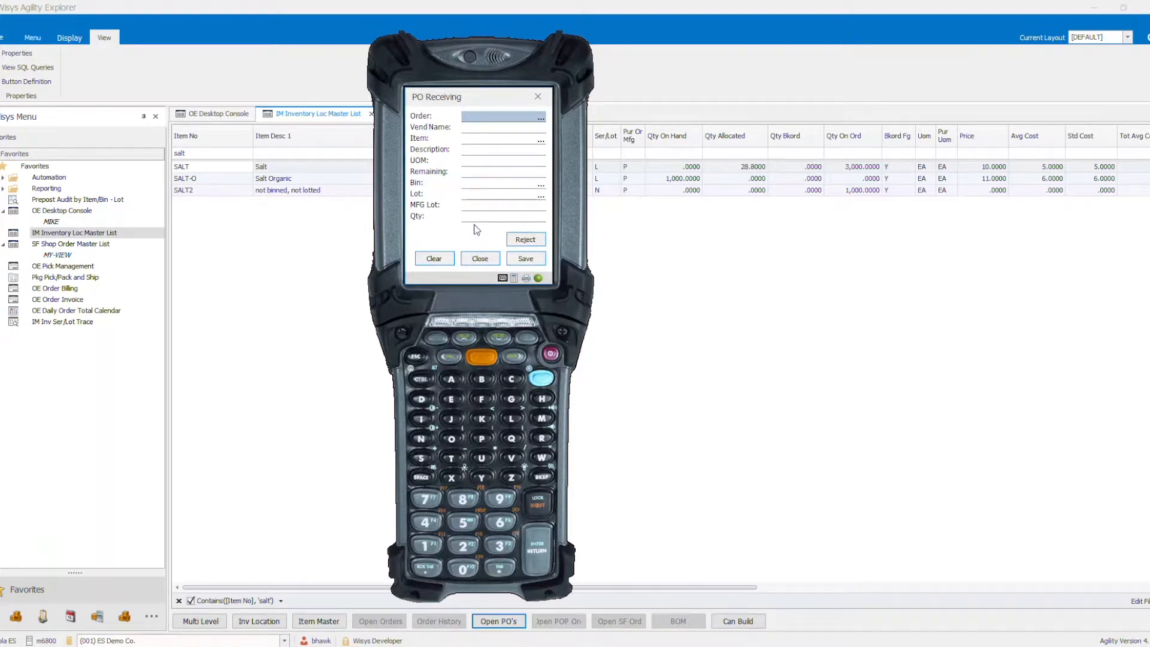
# - Enter the purchase order number and item SALT for receiving, and accept adding the item's DOCK bin record
pyautogui.write('129-00')
pyautogui.press('Return')
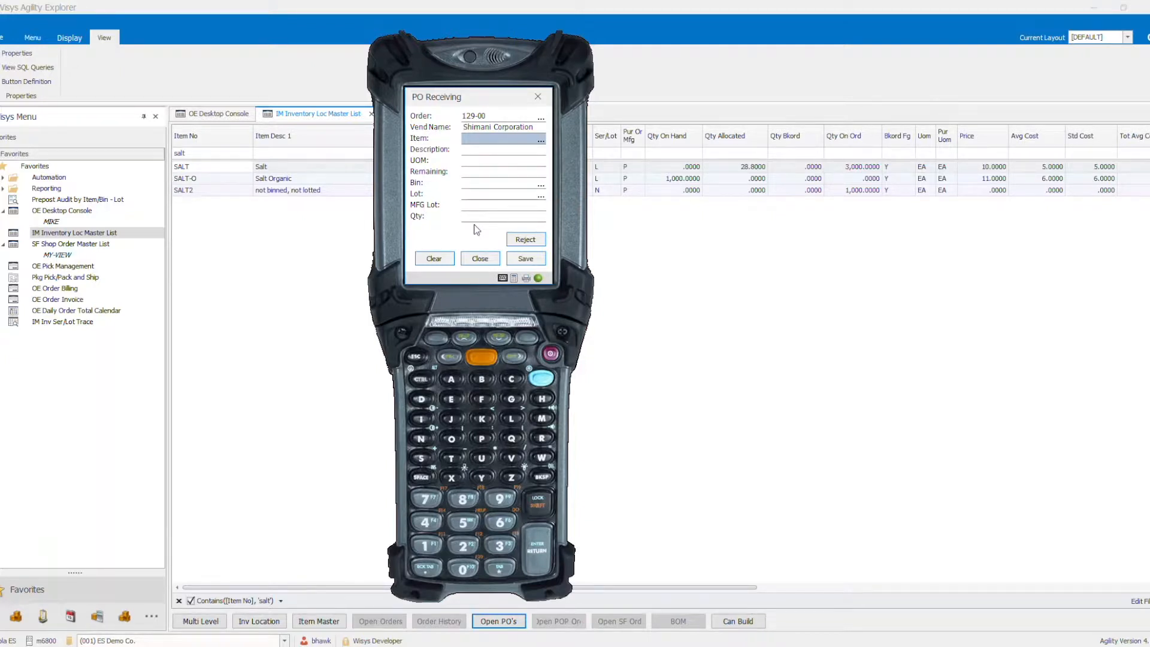
pyautogui.write('SALT')
pyautogui.press('Return')
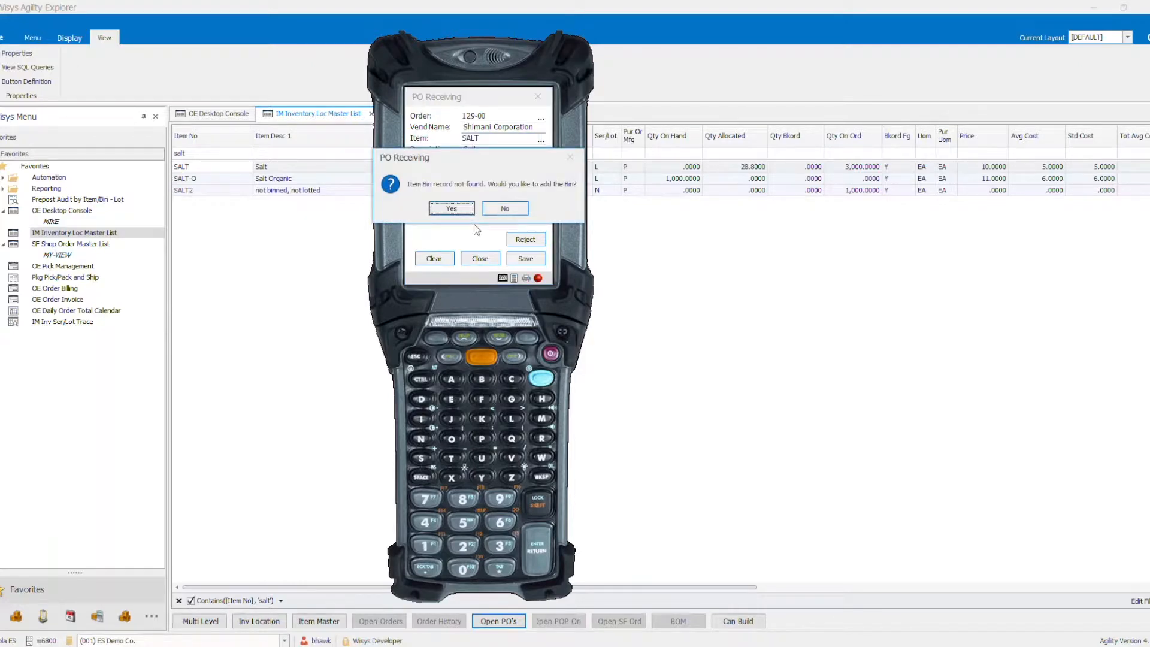
pyautogui.press('Return')
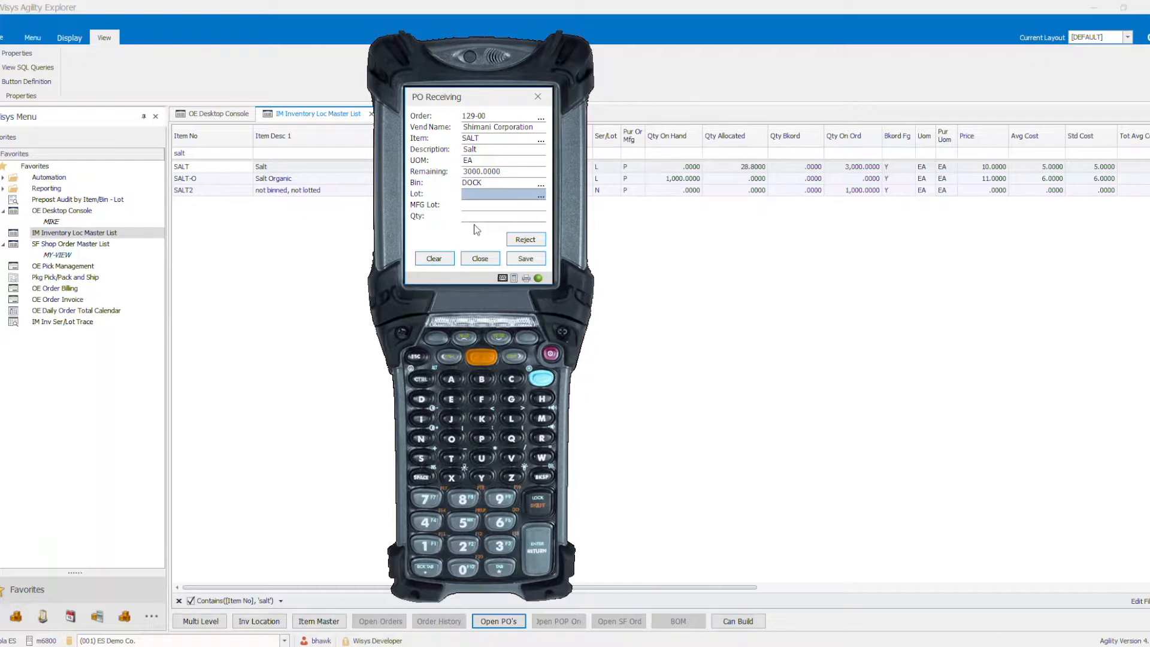
# - Receive a quantity of 300 under lot L141969 with the MFG lot left blank, and close PO Receiving
pyautogui.write('L141969')
pyautogui.press('Return')
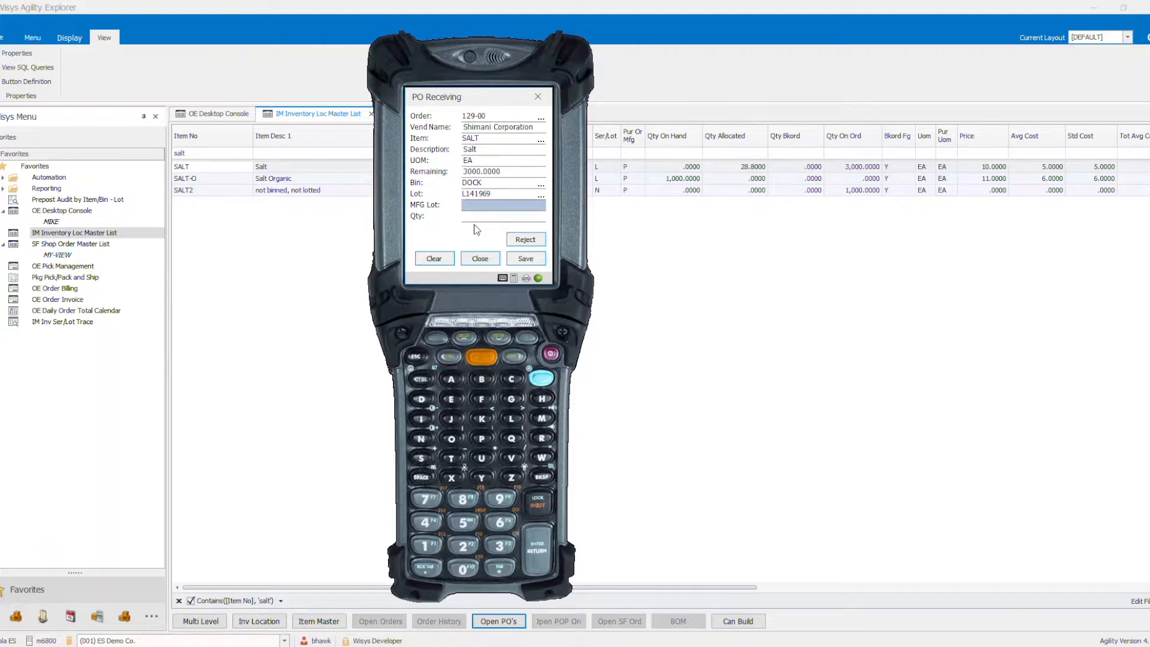
pyautogui.press('Return')
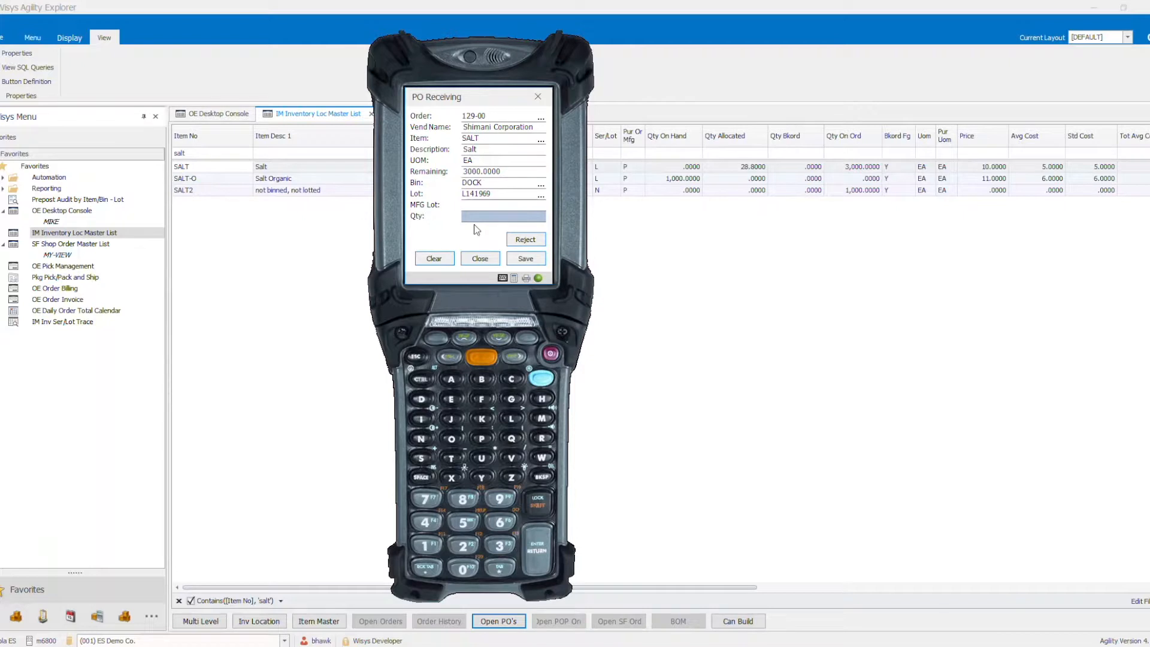
pyautogui.write('3000')
pyautogui.press('Return')
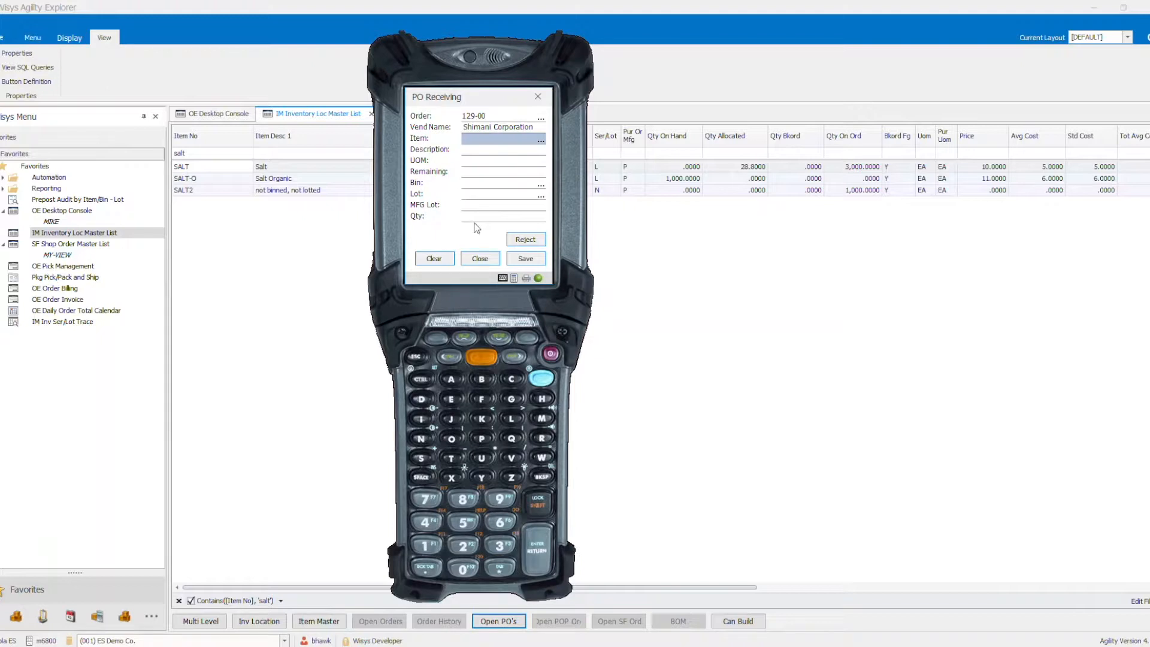
pyautogui.click(480, 260)
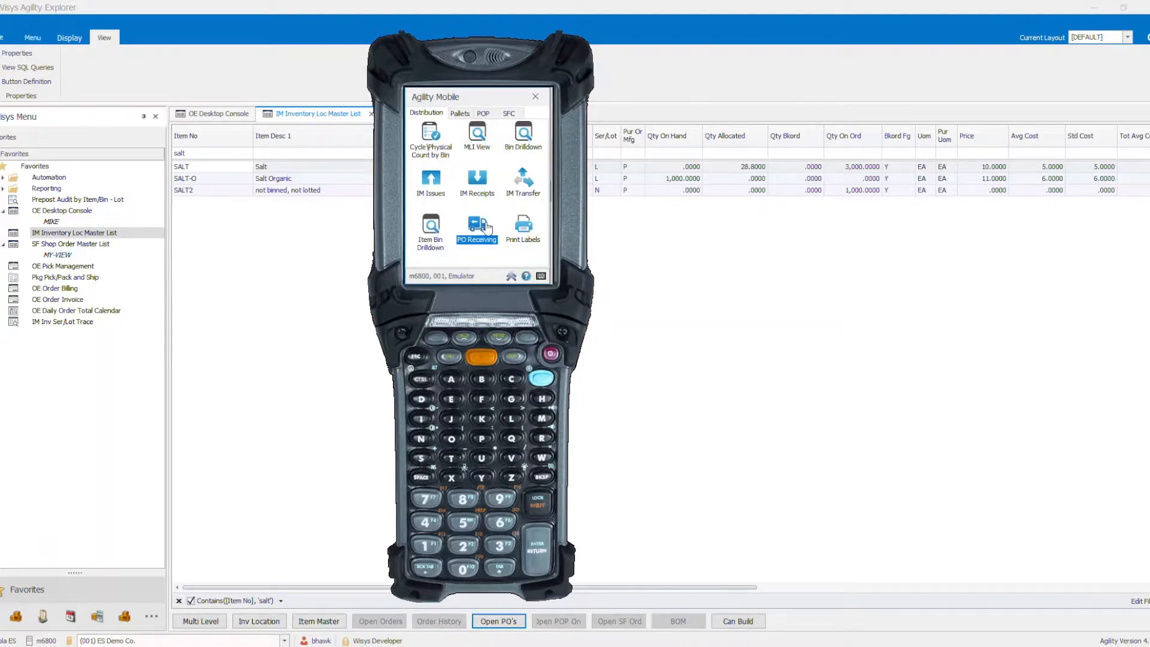
# - Open Pallet Build Multiple for pallets and enter item SALT, bin DOCK and lot L141969
pyautogui.click(460, 115)
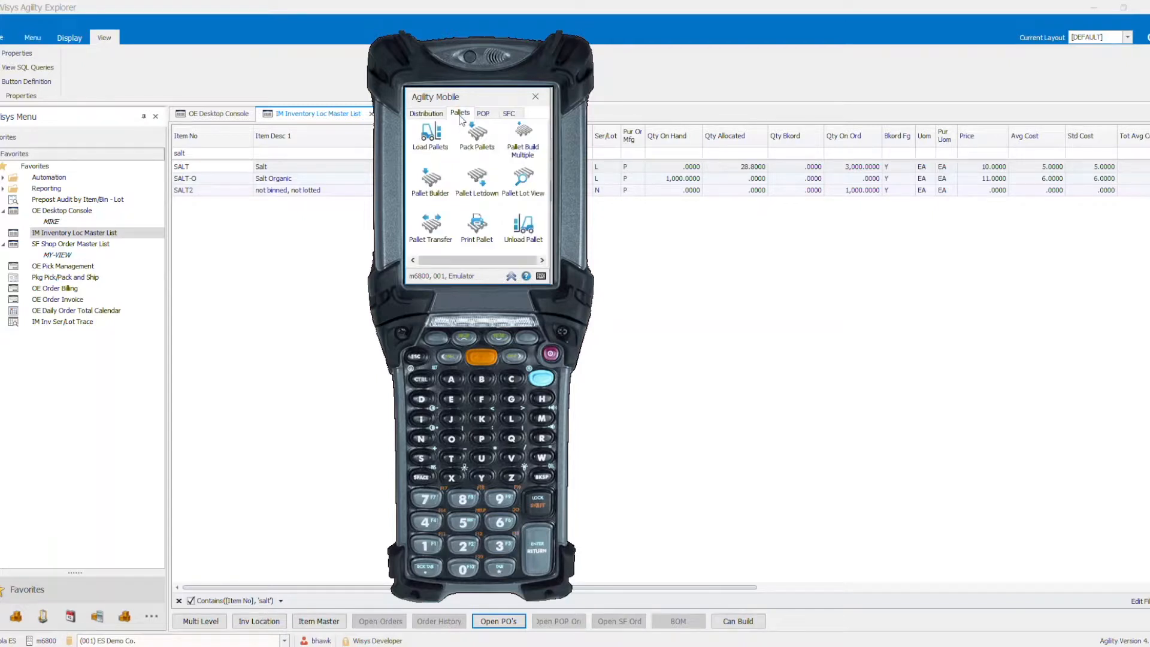
pyautogui.click(527, 151)
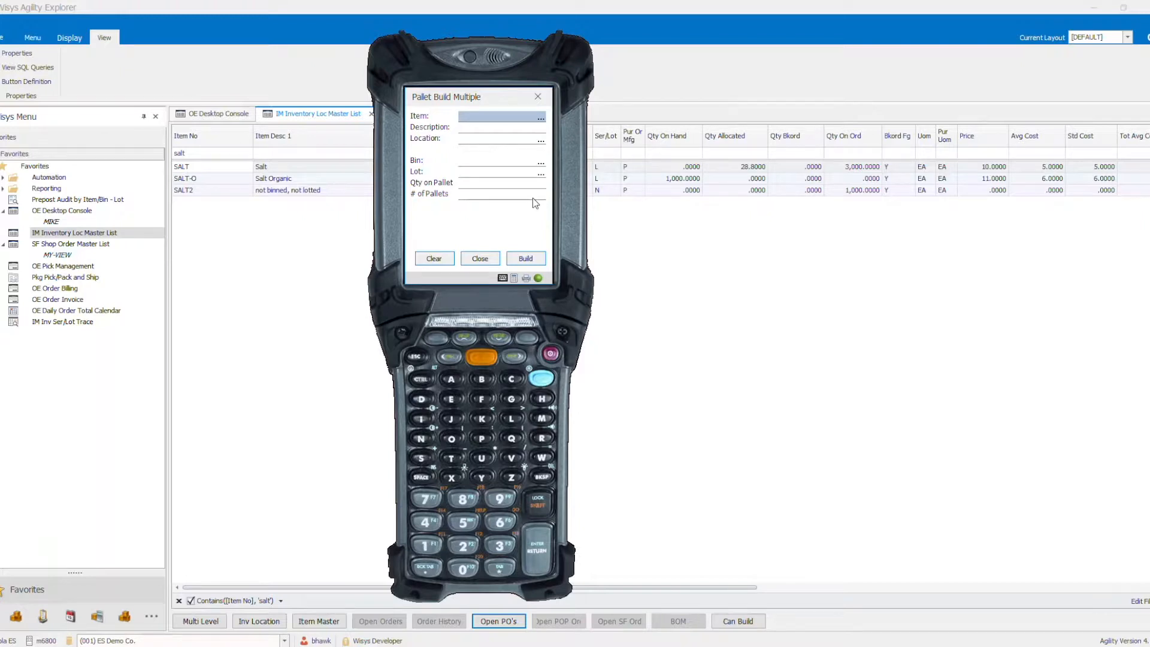
pyautogui.write('SALT')
pyautogui.press('Return')
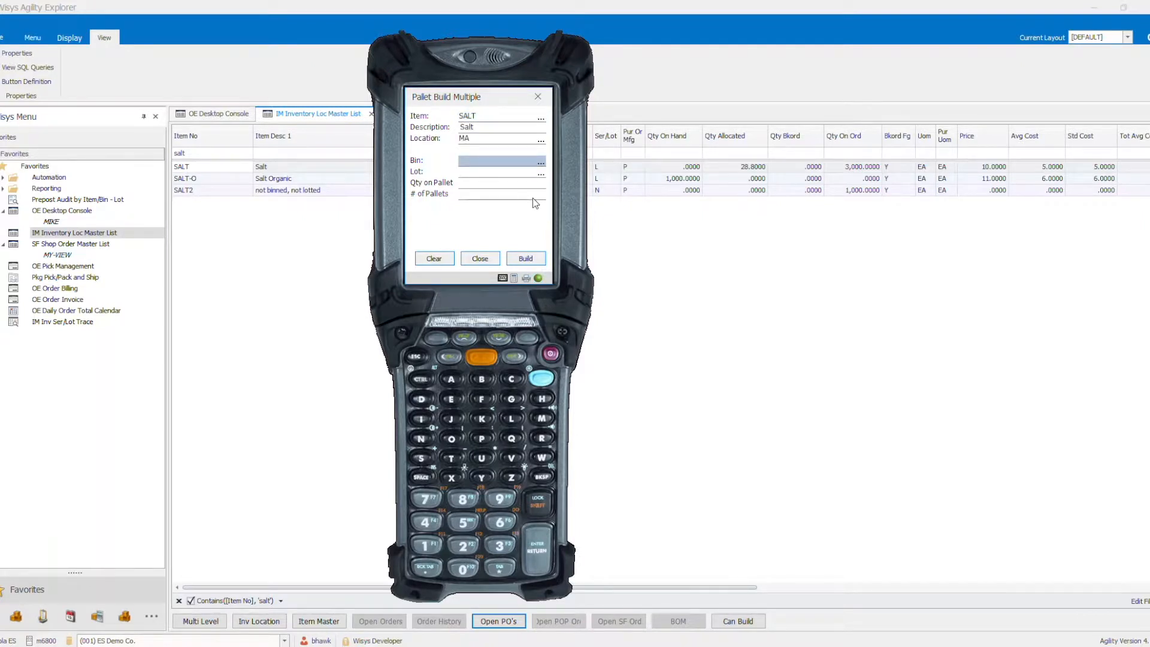
pyautogui.write('DOCK')
pyautogui.press('Return')
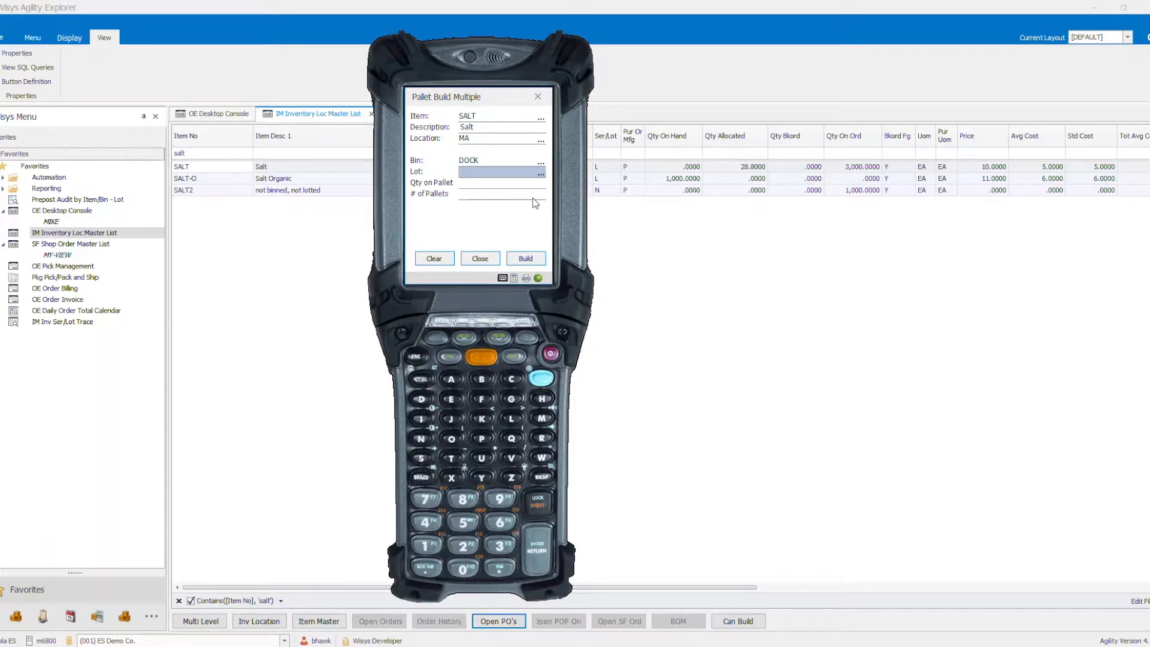
pyautogui.write('L141969')
pyautogui.press('Return')
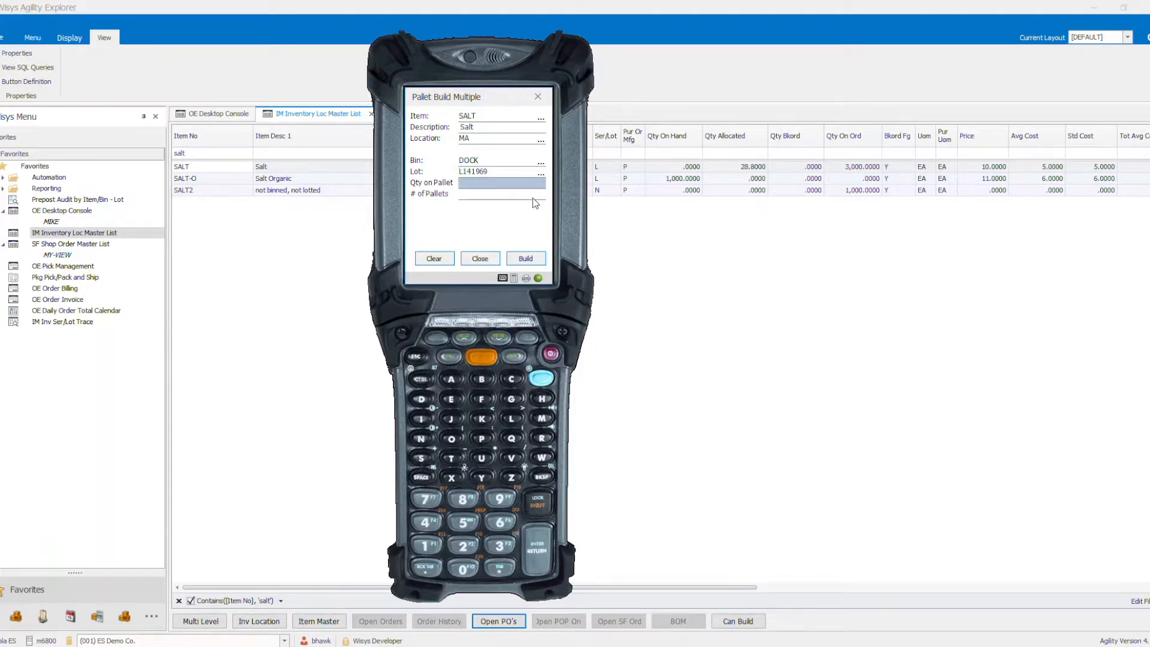
# - Build 3 pallets with a quantity of 1000 on each and choose a printer for the labels
pyautogui.write('1000')
pyautogui.press('Return')
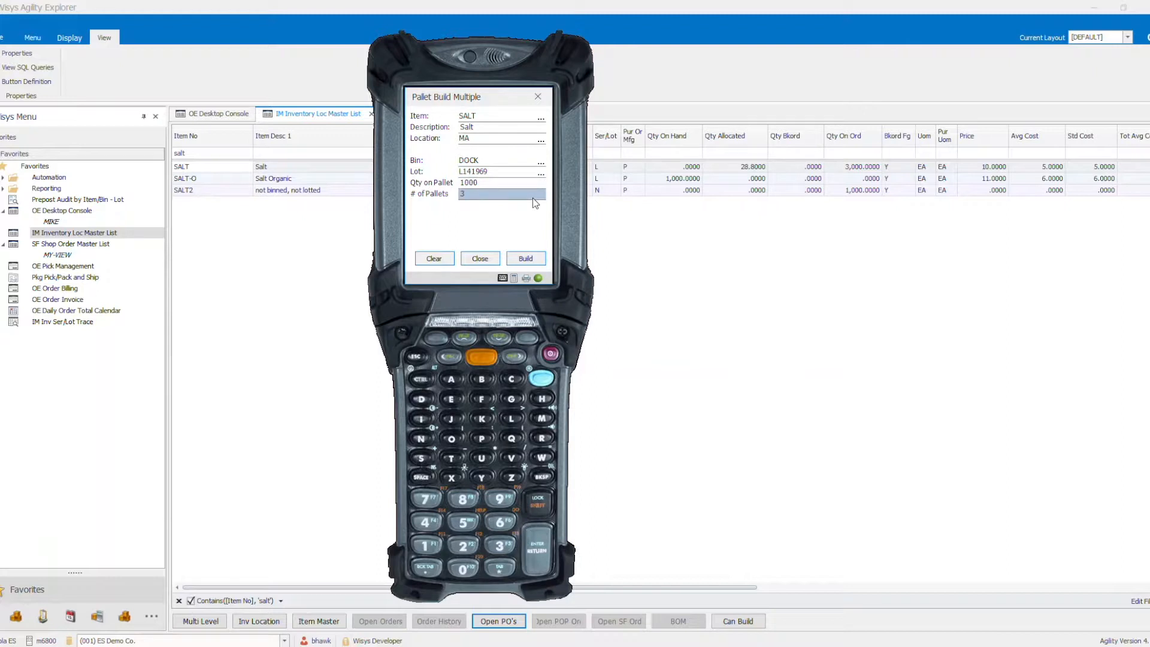
pyautogui.press('Return')
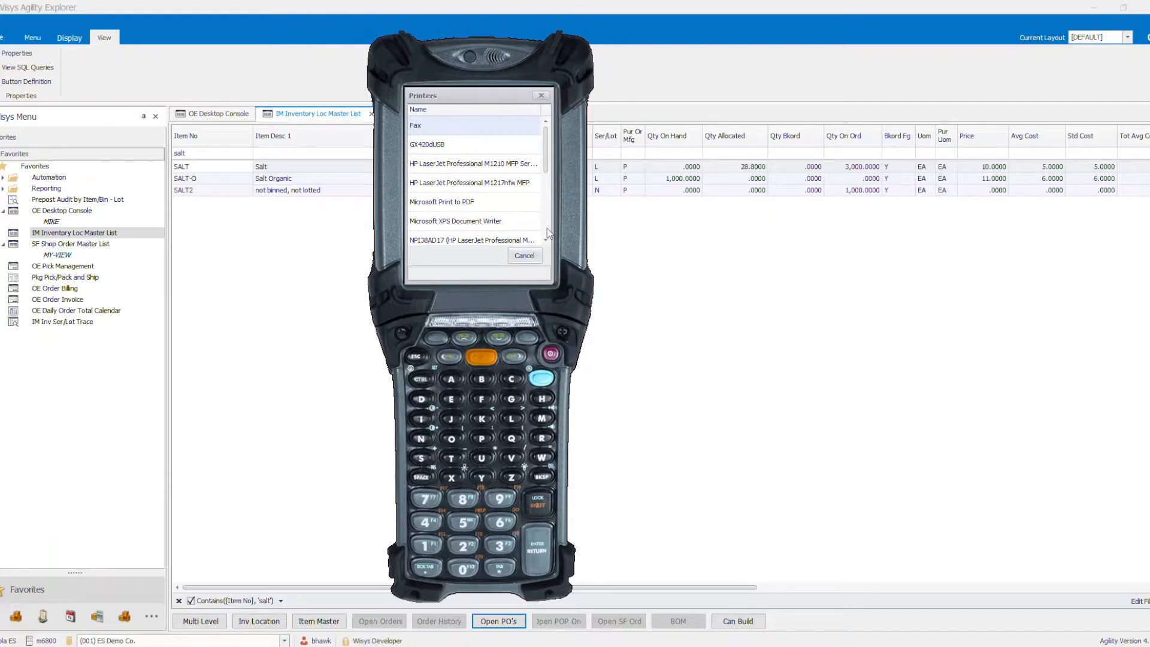
pyautogui.scroll(-3, 547, 233)
pyautogui.click(445, 239)
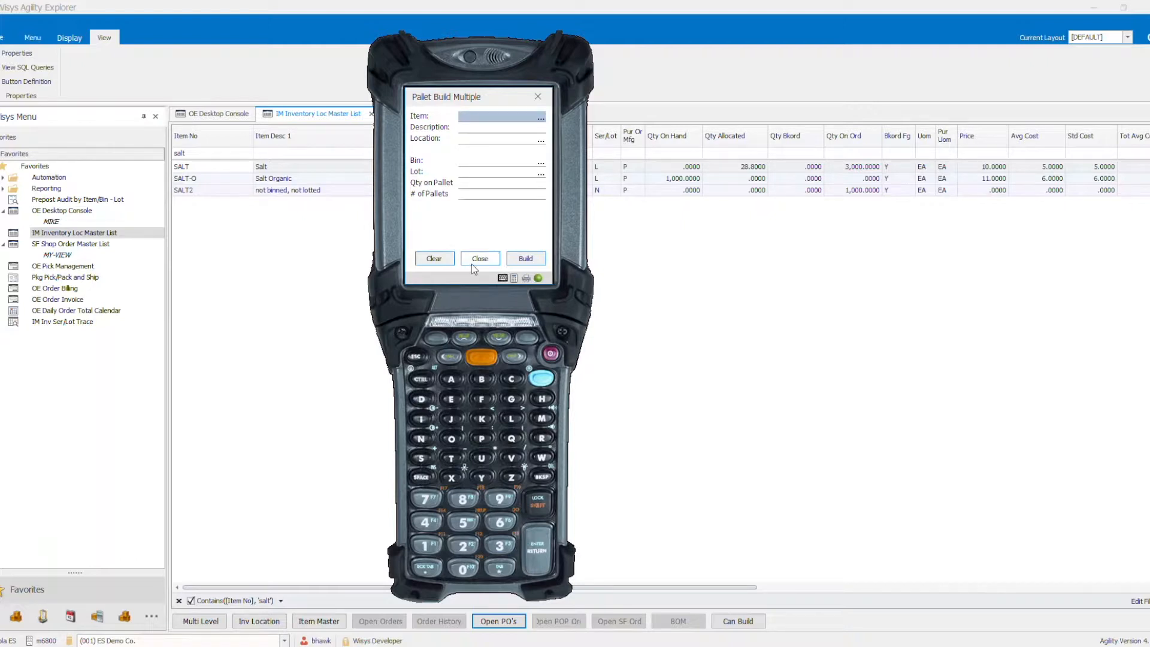
# - Leave Pallet Build Multiple, open Pallet Transfer, and transfer pallet 120 to bin A000
pyautogui.click(473, 259)
pyautogui.click(448, 250)
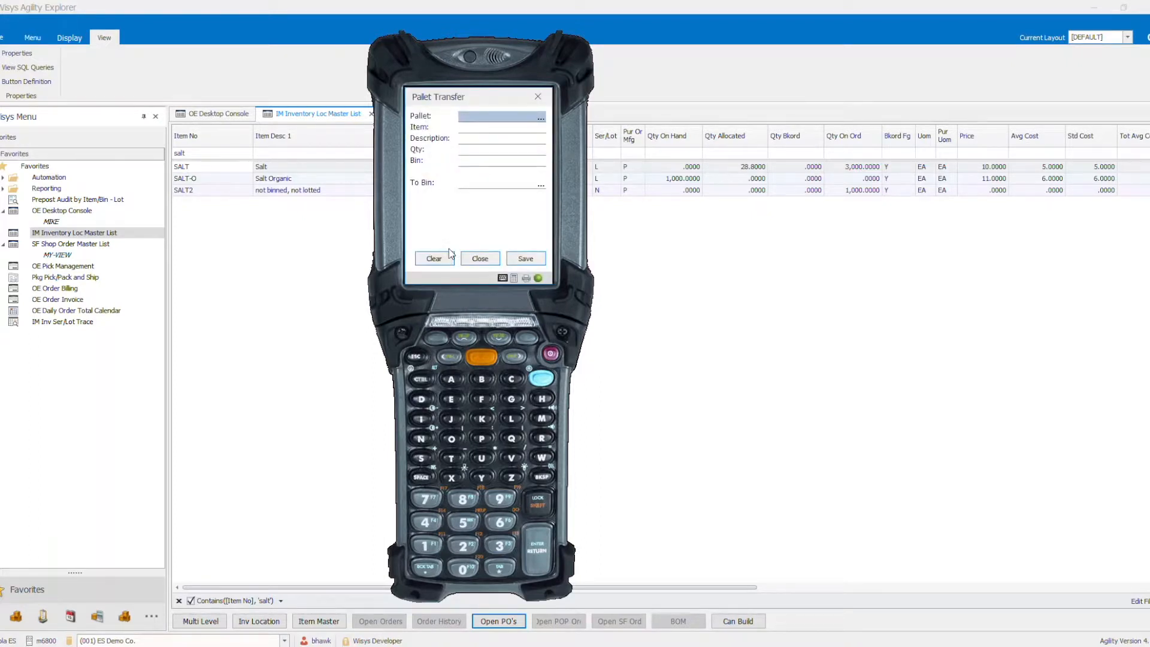
pyautogui.write('120')
pyautogui.press('Return')
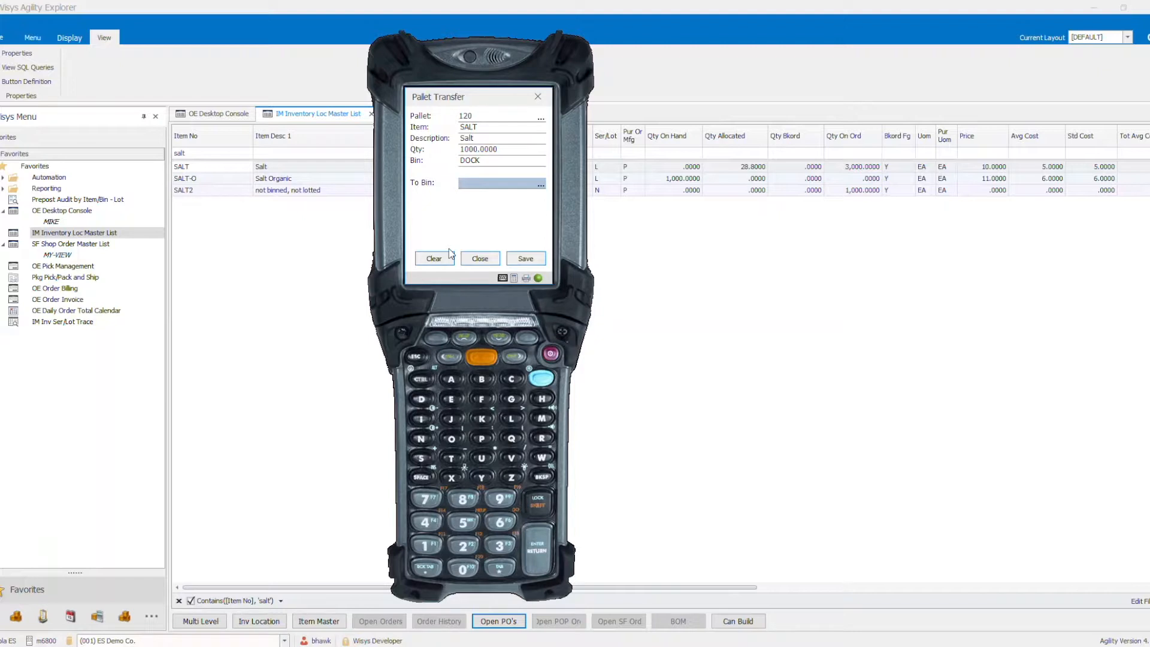
pyautogui.click(450, 253)
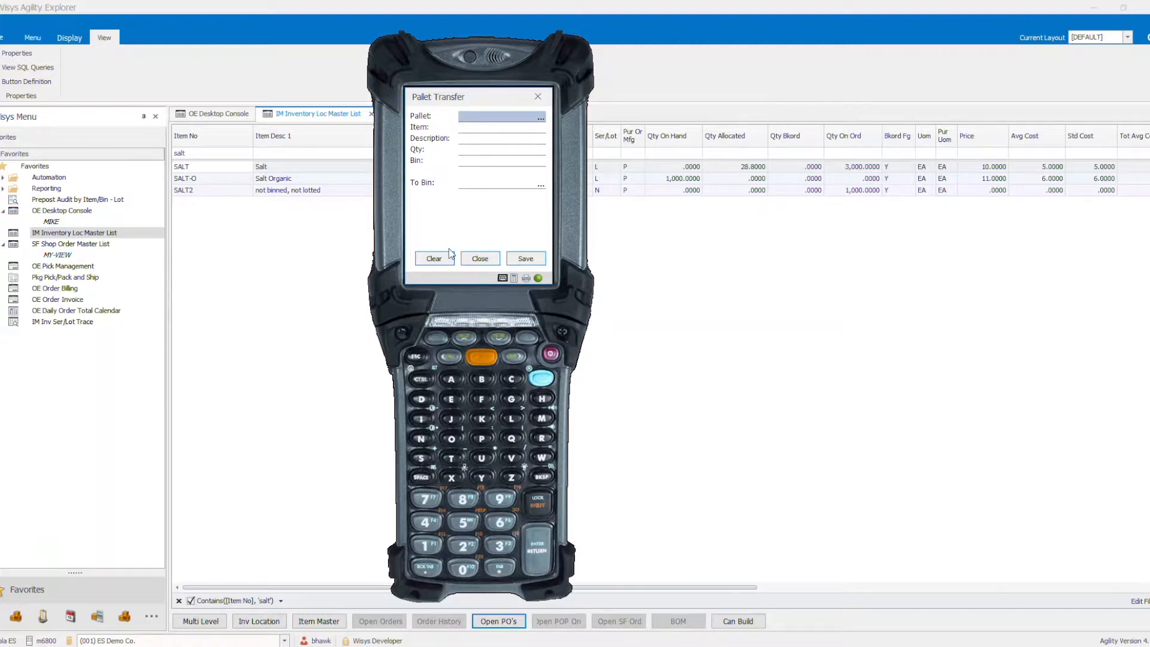
# - Transfer pallet 119 to bin A100 and pallet 118 to bin A200
pyautogui.write('119')
pyautogui.press('Return')
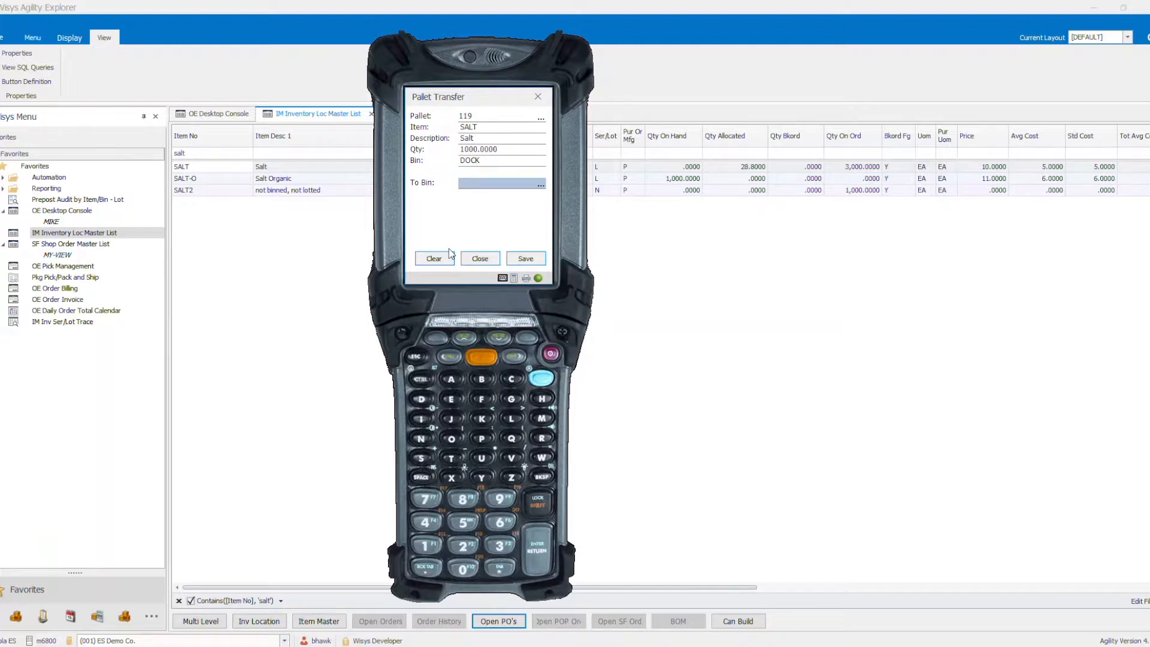
pyautogui.click(451, 254)
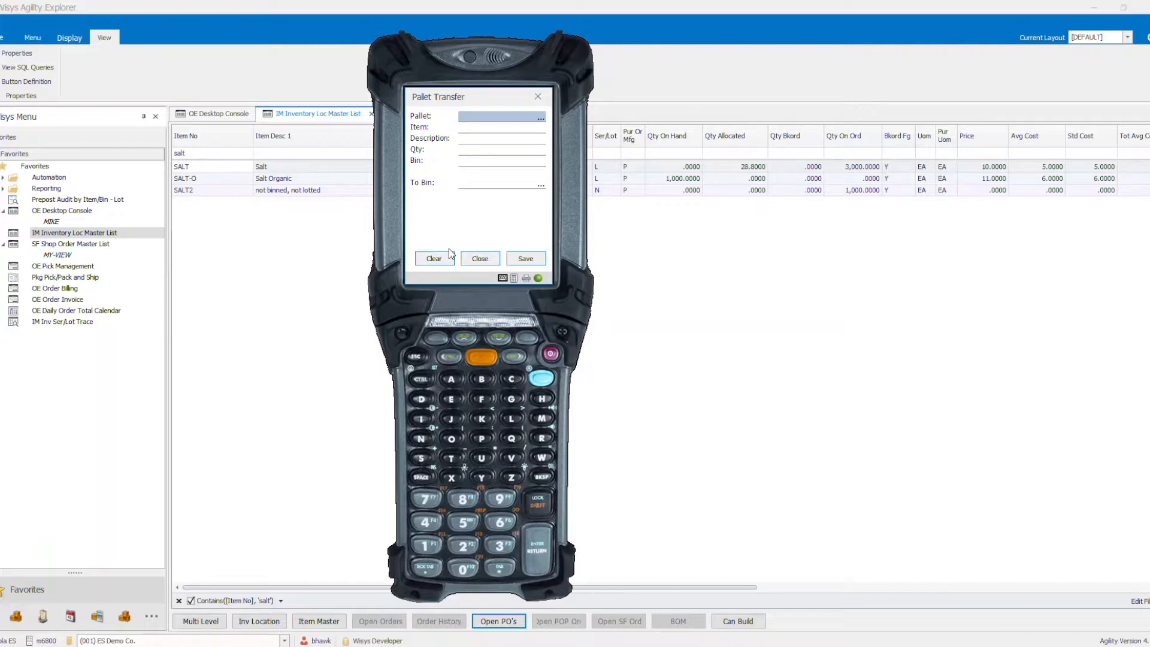
pyautogui.write('118')
pyautogui.press('Return')
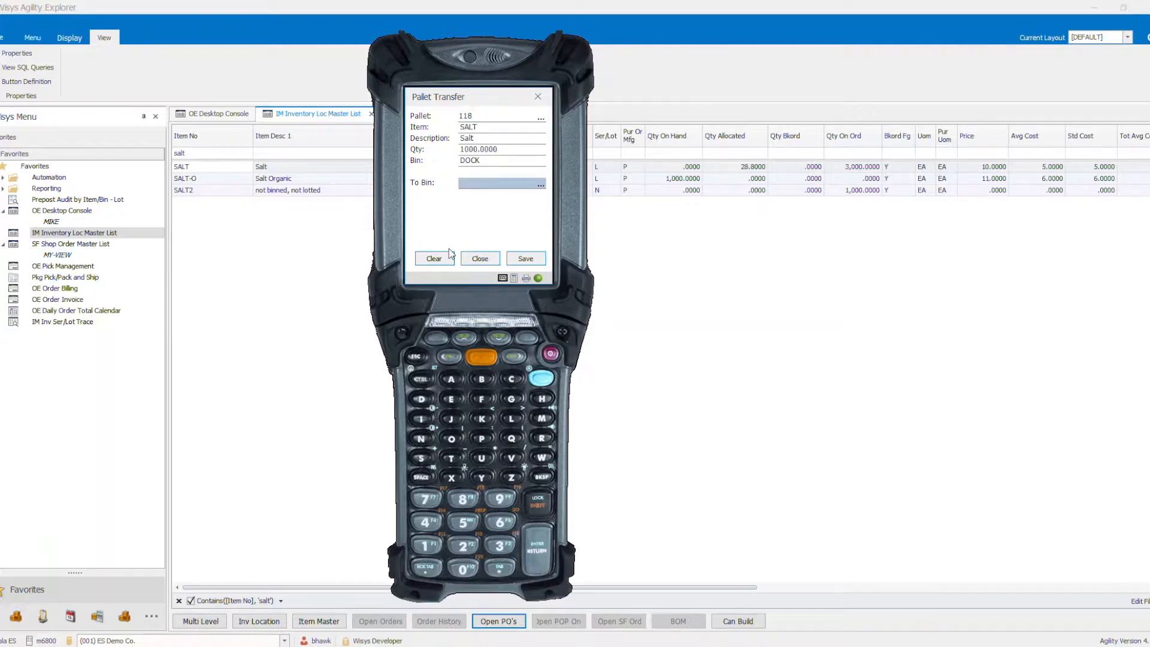
pyautogui.click(449, 252)
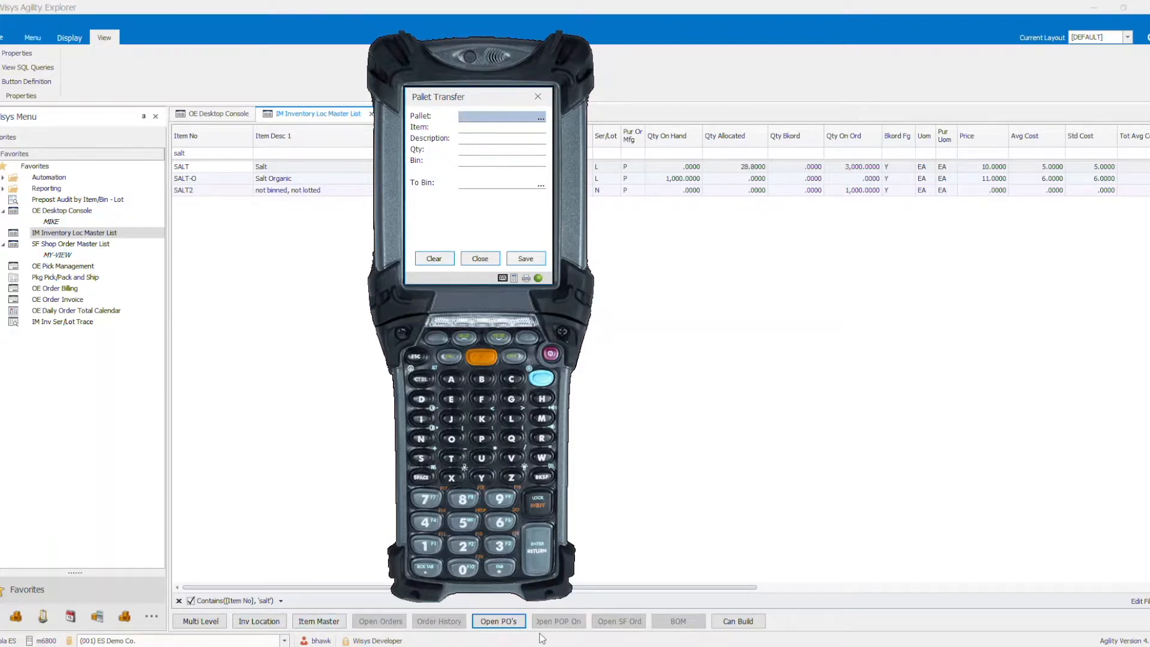
# - Switch to Agility Explorer and open the inventory location record of item SALT
pyautogui.click(250, 516)
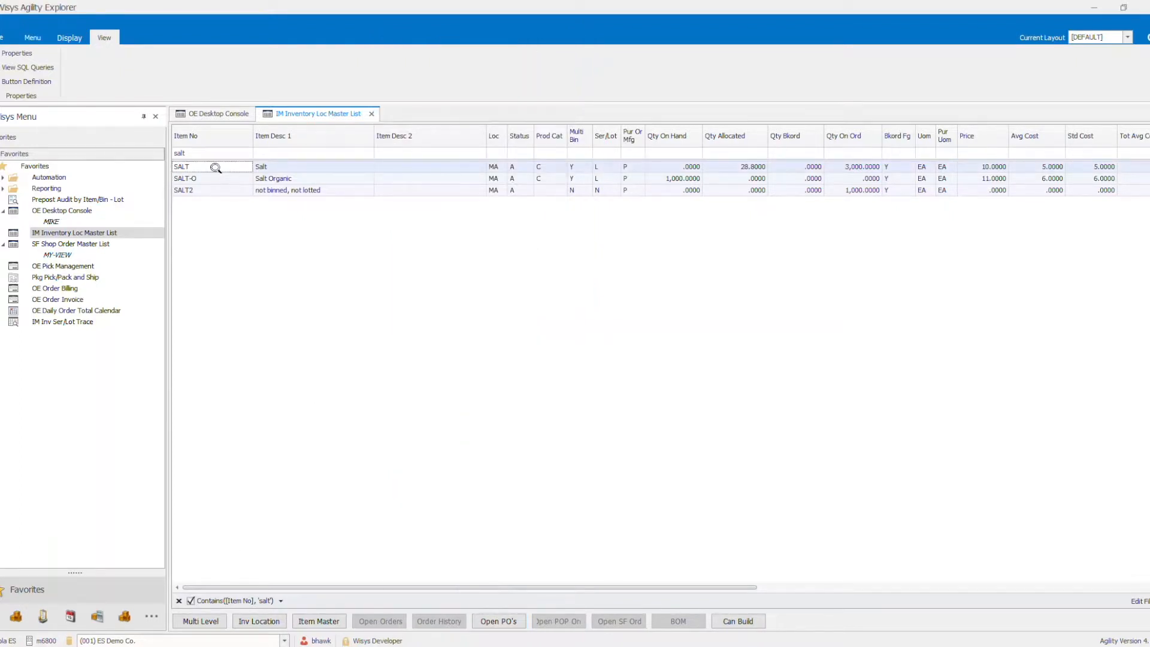
pyautogui.click(275, 618)
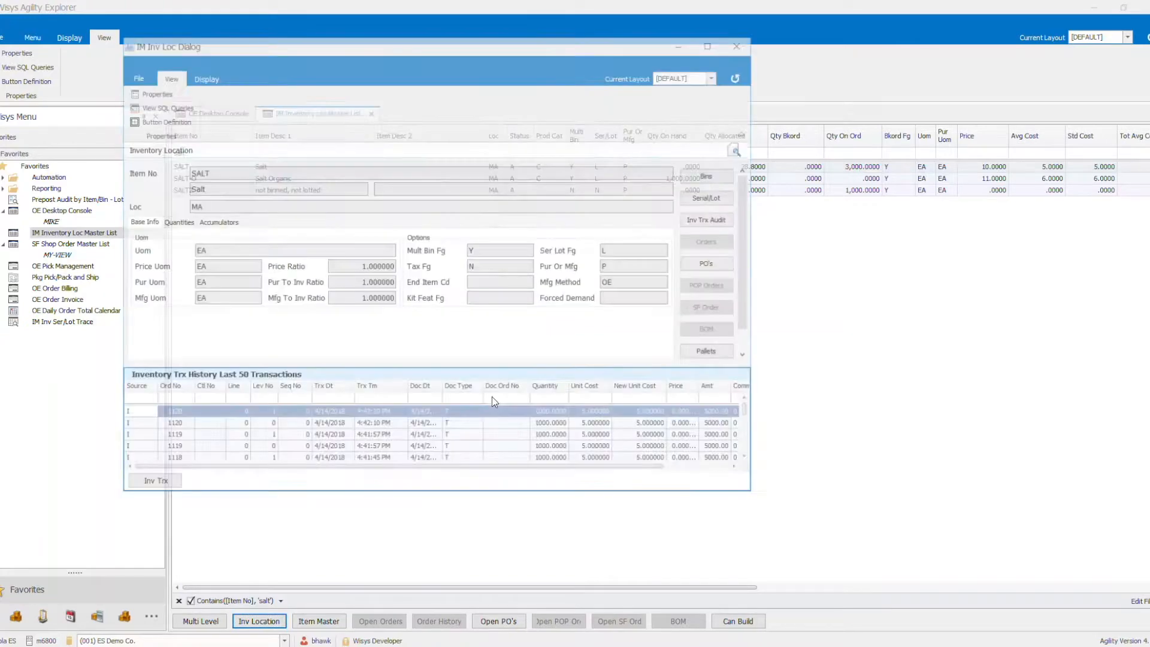
pyautogui.click(747, 356)
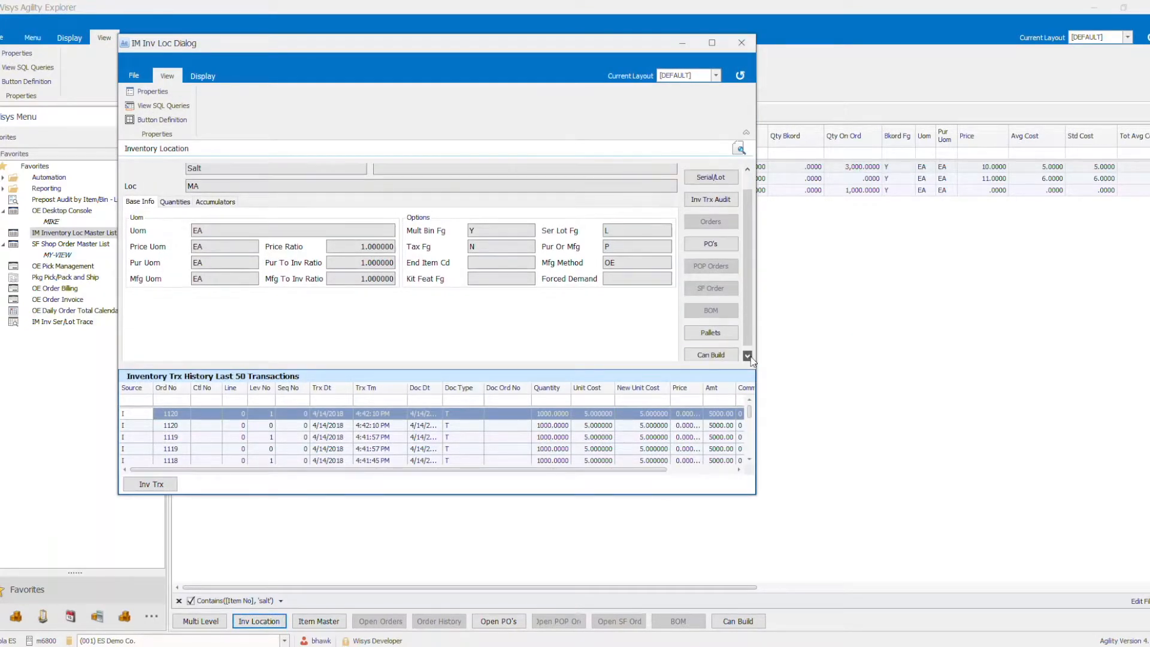
pyautogui.click(710, 350)
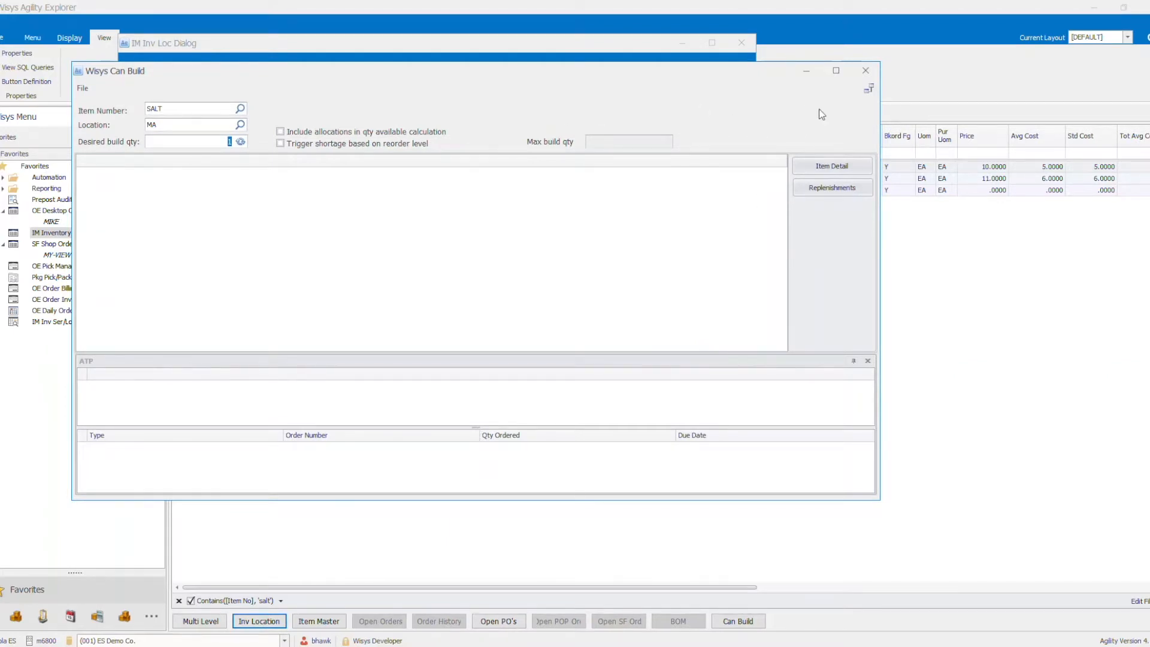
pyautogui.click(866, 70)
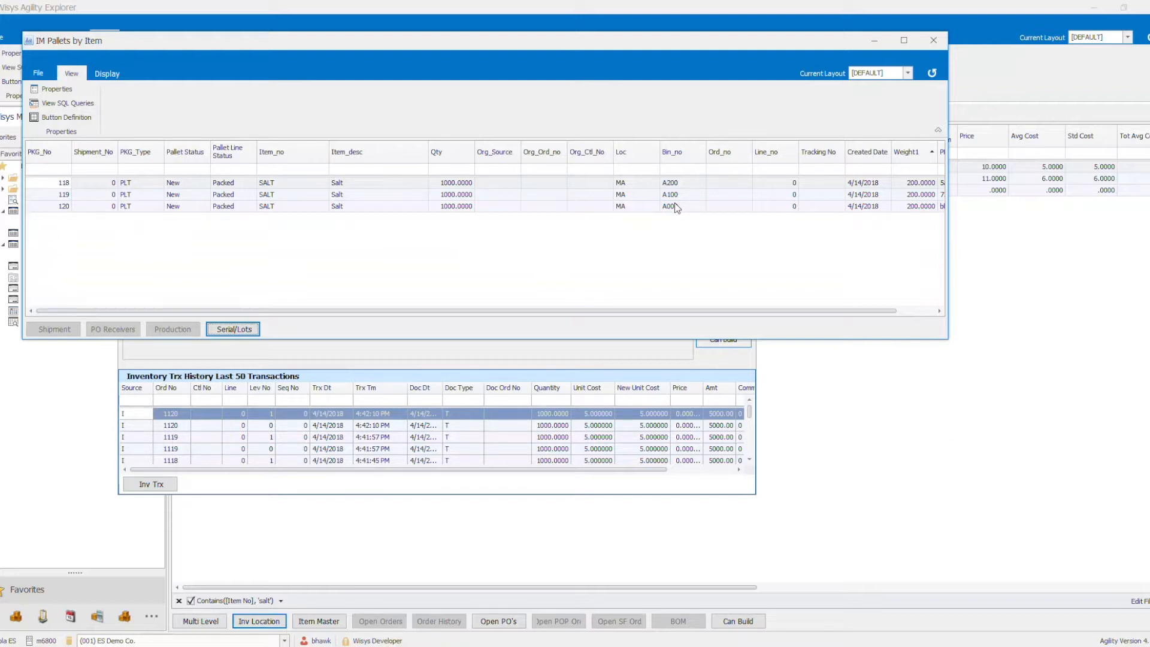
# - View the pallets of item SALT and the serial/lots of pallet 118, and close both windows
pyautogui.click(241, 330)
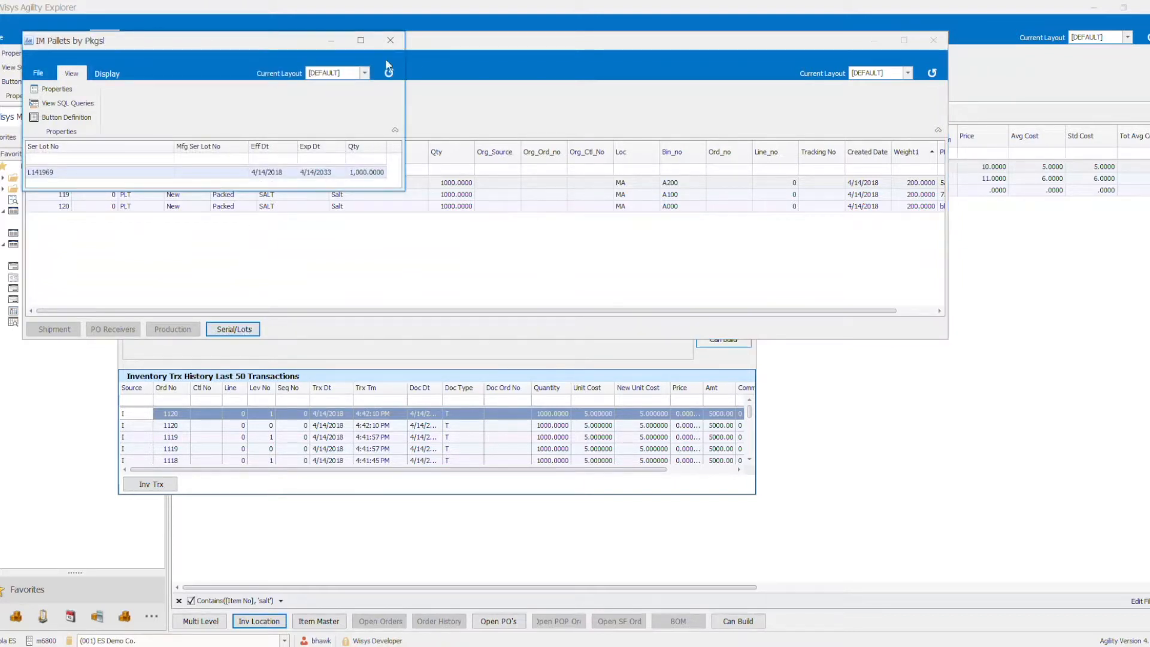
pyautogui.click(390, 40)
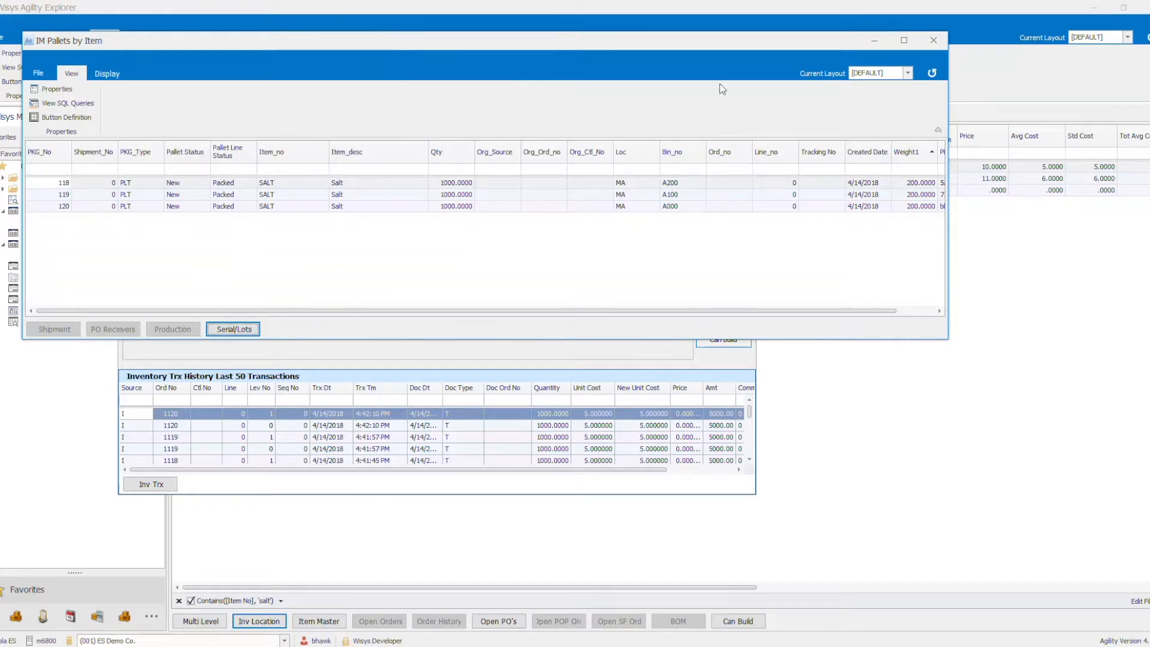
pyautogui.click(935, 42)
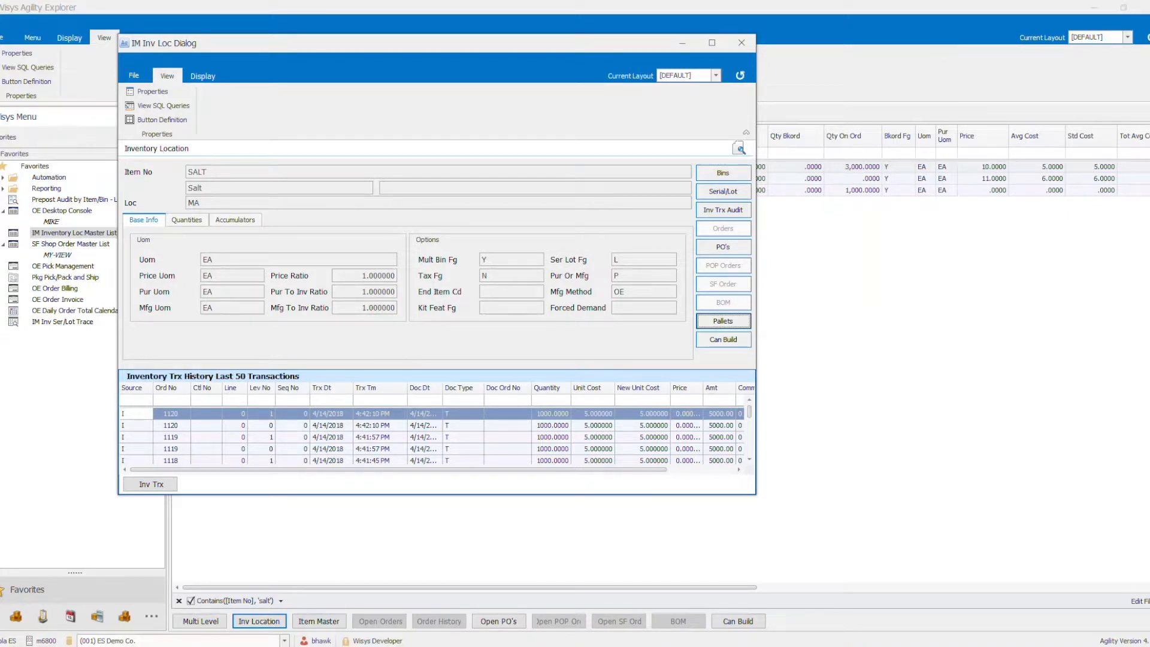
# - Close SALT's inventory location window and leave Pallet Transfer on the mobile device
pyautogui.click(741, 43)
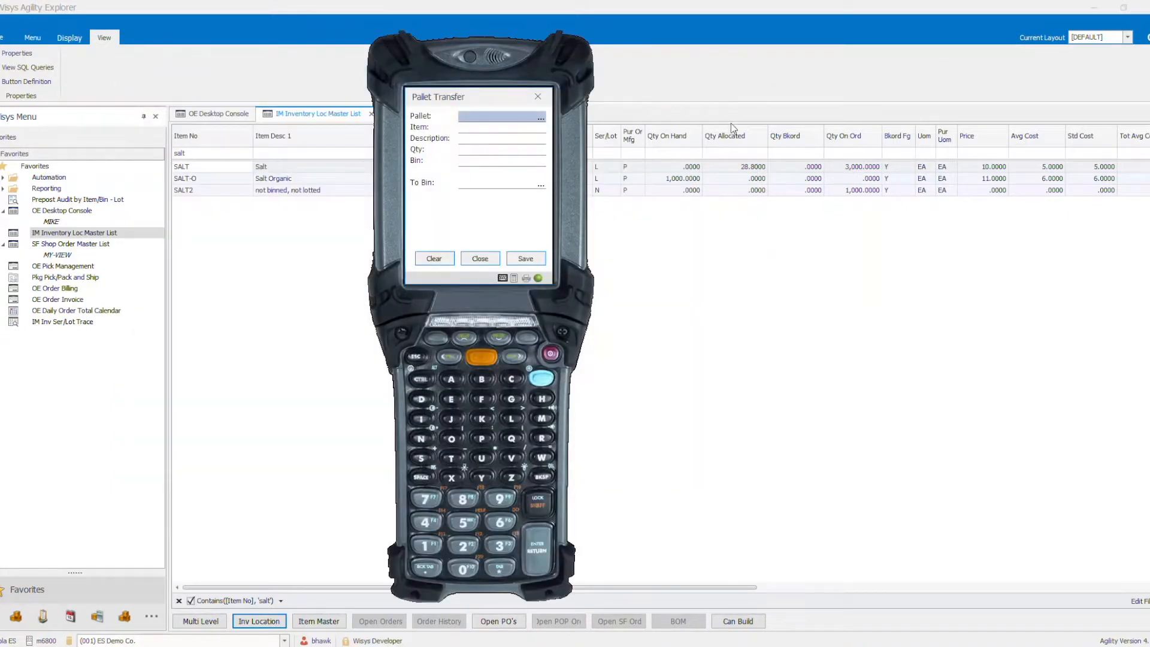
pyautogui.click(434, 262)
pyautogui.click(464, 261)
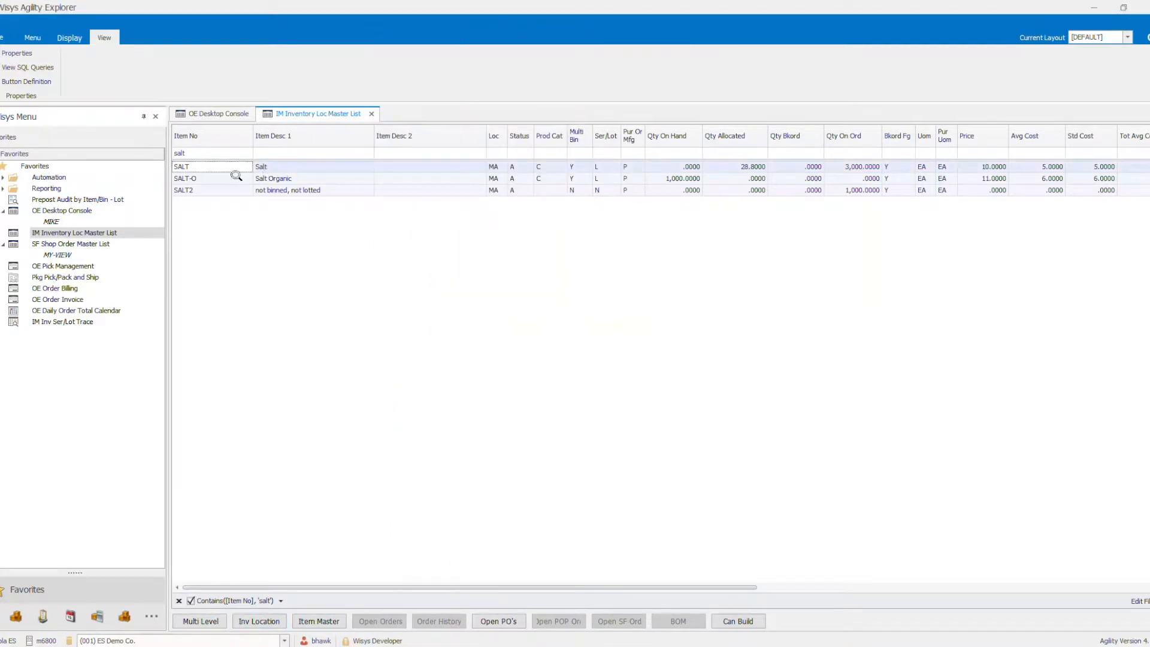
# - Filter the inventory location list to item numbers containing "awes" and select Awesome Sauce
pyautogui.click(185, 154)
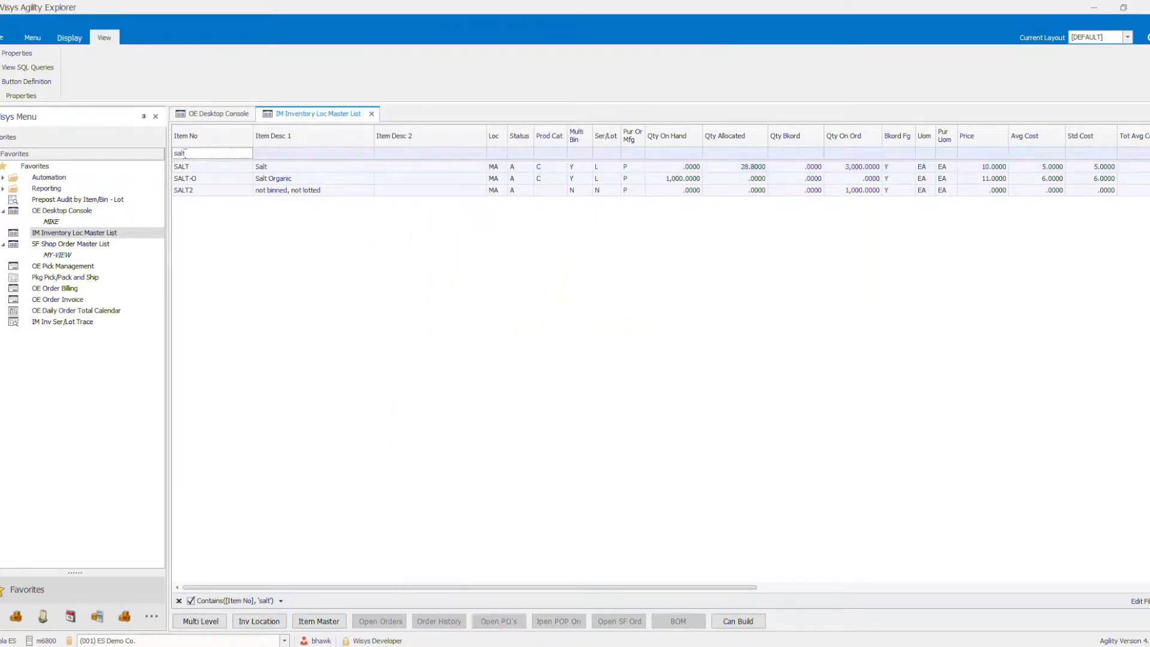
pyautogui.moveTo(197, 154); pyautogui.dragTo(174, 154)
pyautogui.write('aws')
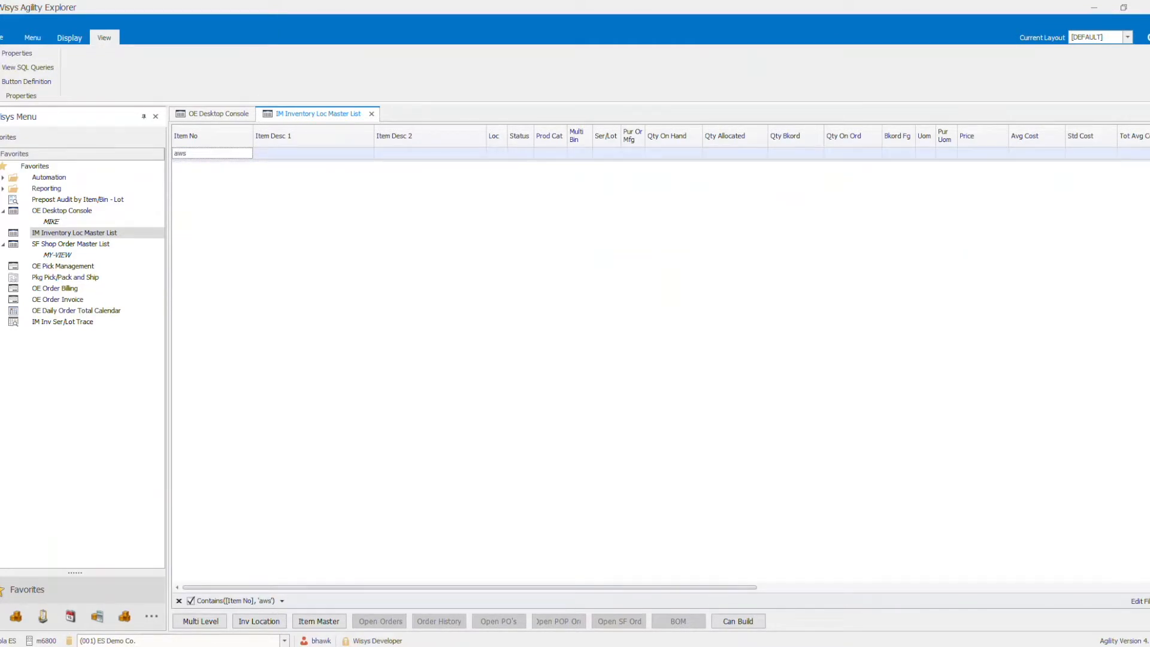
pyautogui.press('BackSpace')
pyautogui.write('es')
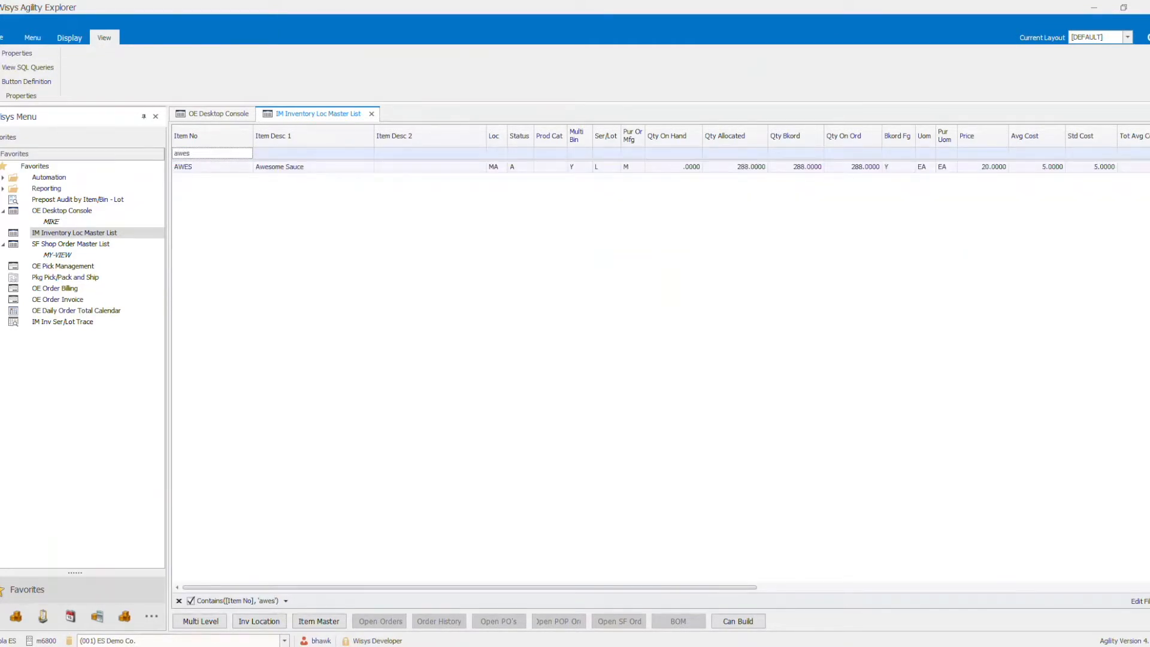
pyautogui.click(308, 166)
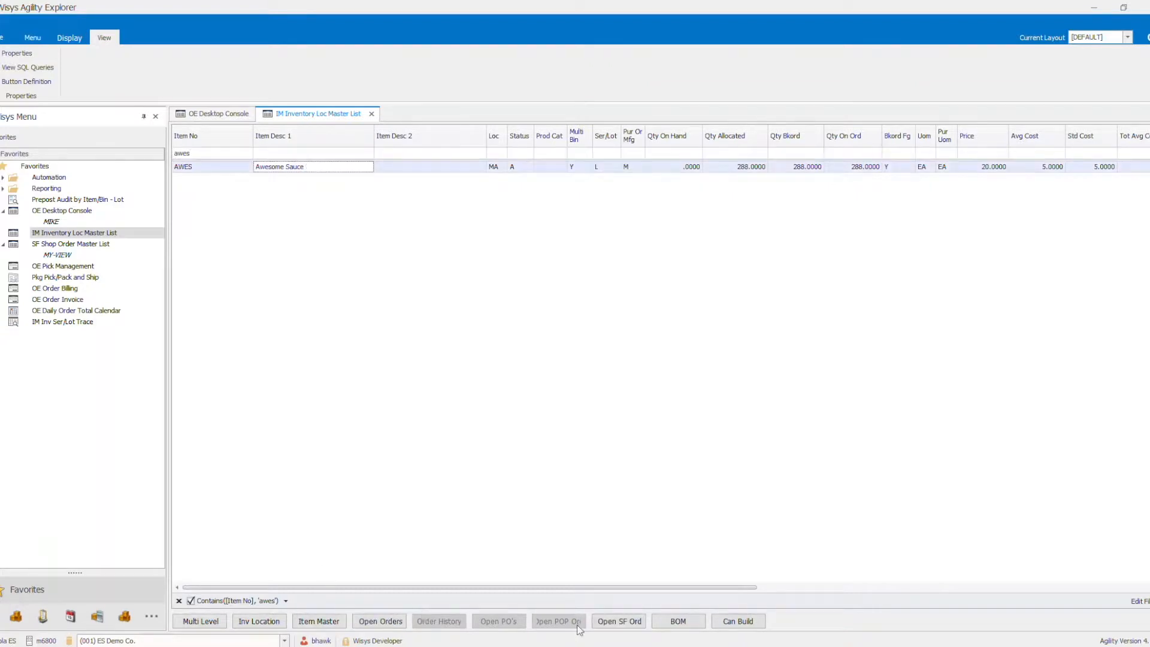
# - View the open shop floor orders for Awesome Sauce and open the details of the listed order
pyautogui.click(628, 623)
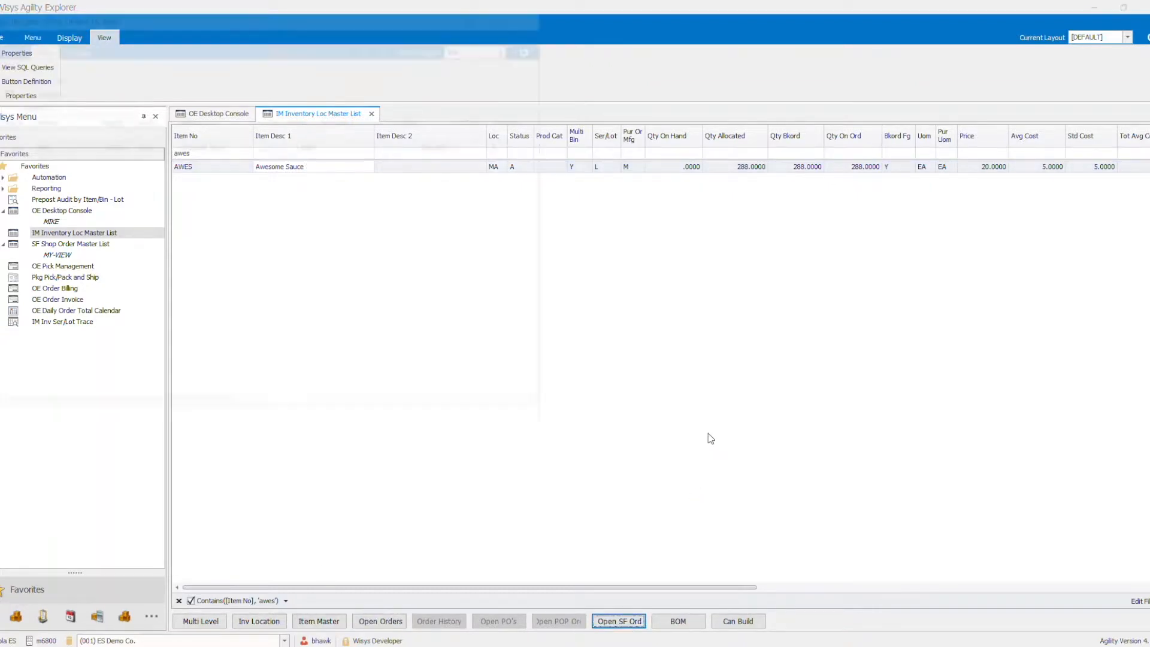
pyautogui.moveTo(345, 26); pyautogui.dragTo(643, 77)
pyautogui.click(316, 197)
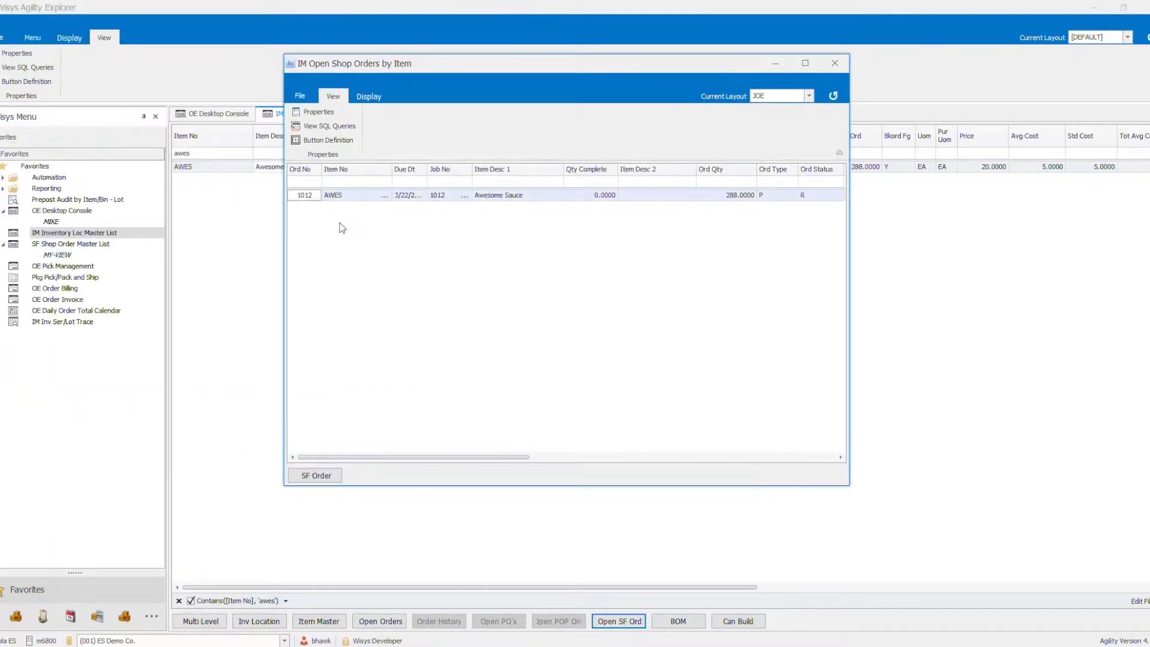
pyautogui.click(305, 474)
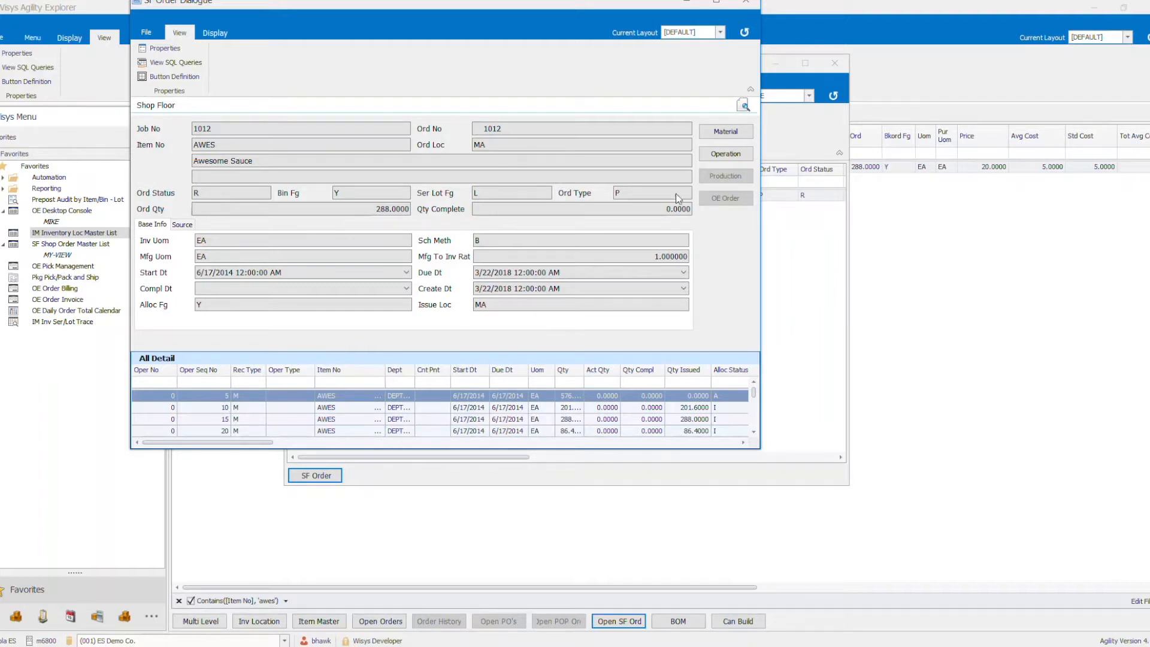
# - View the shop order's material detail, widen its window, and check the quantities issued for the components
pyautogui.click(734, 132)
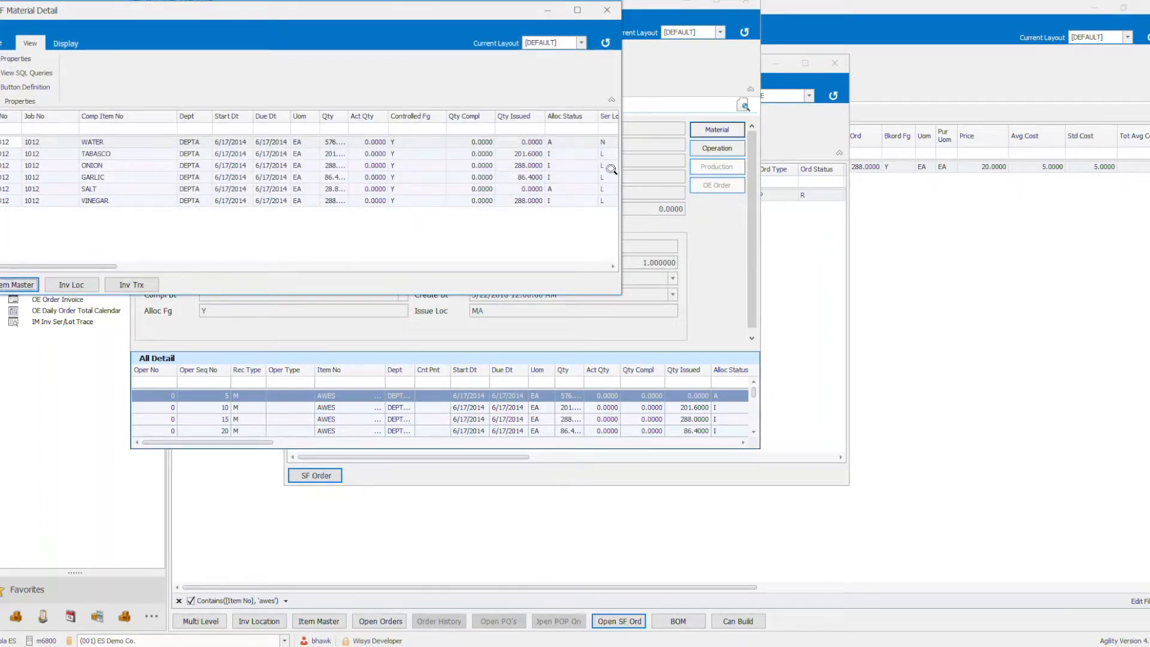
pyautogui.moveTo(622, 164); pyautogui.dragTo(684, 166)
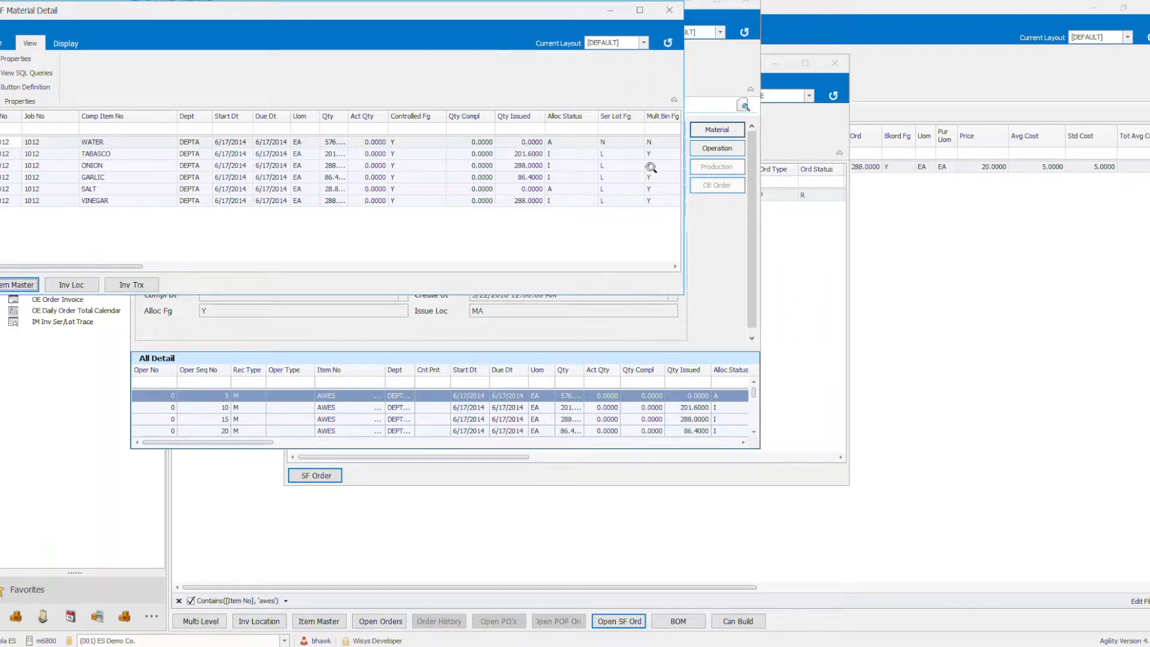
pyautogui.click(526, 154)
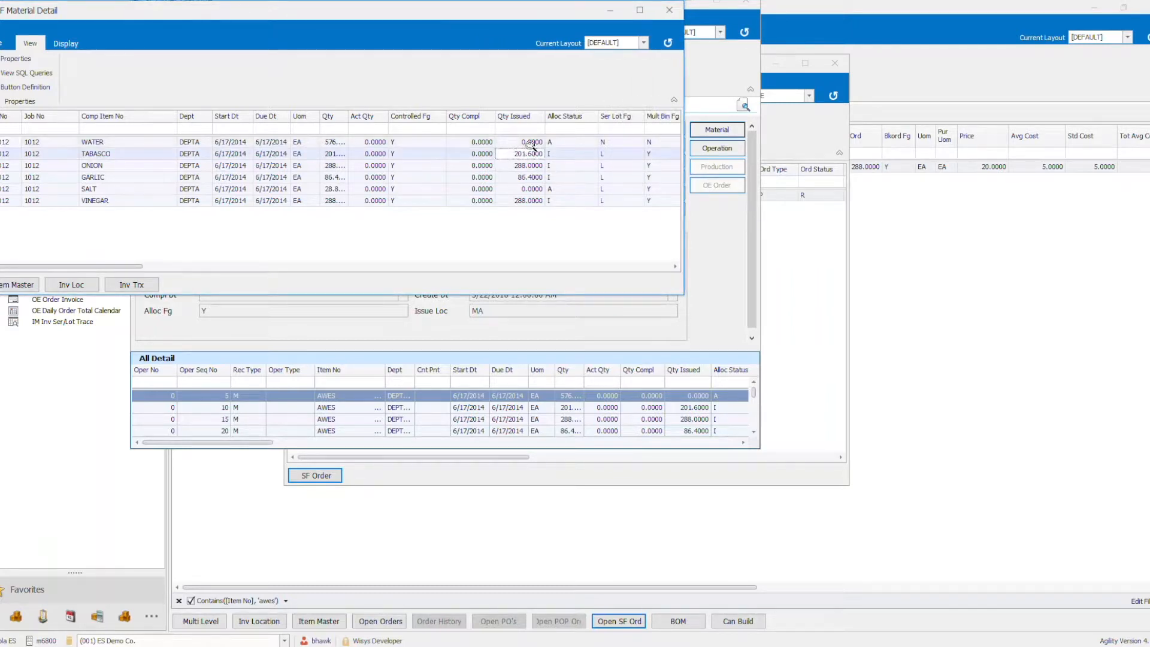
# - Widen the material detail window and the Qty column, and check the water backflush flag and SALT's required and issued quantities
pyautogui.click(123, 143)
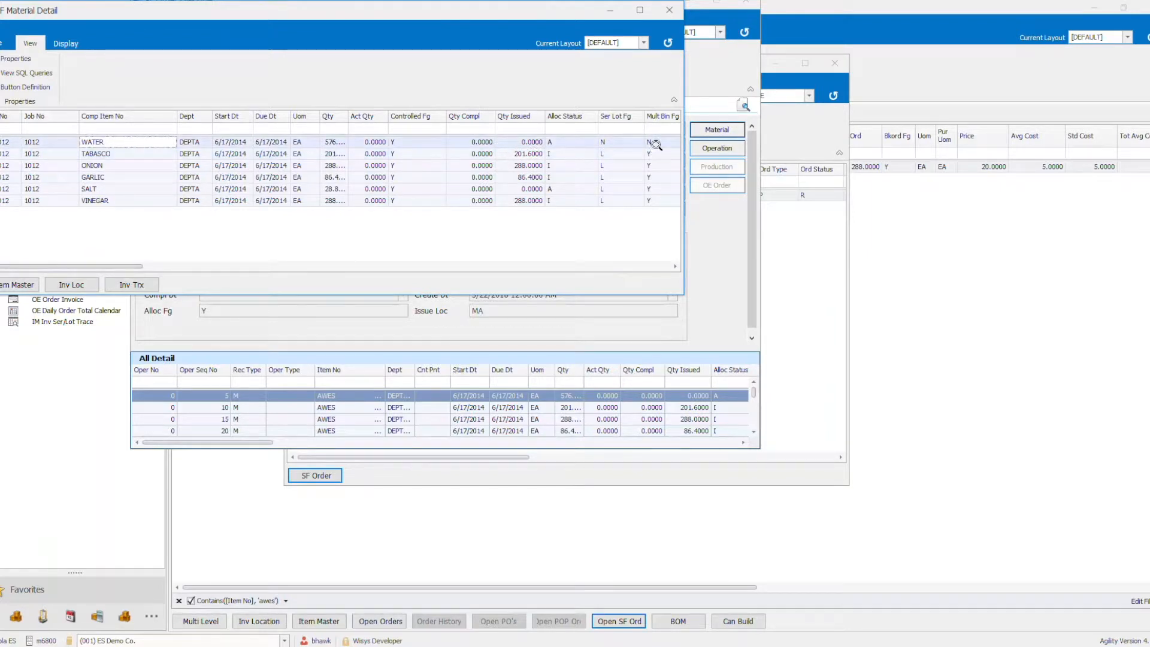
pyautogui.moveTo(683, 142); pyautogui.dragTo(915, 155)
pyautogui.click(781, 143)
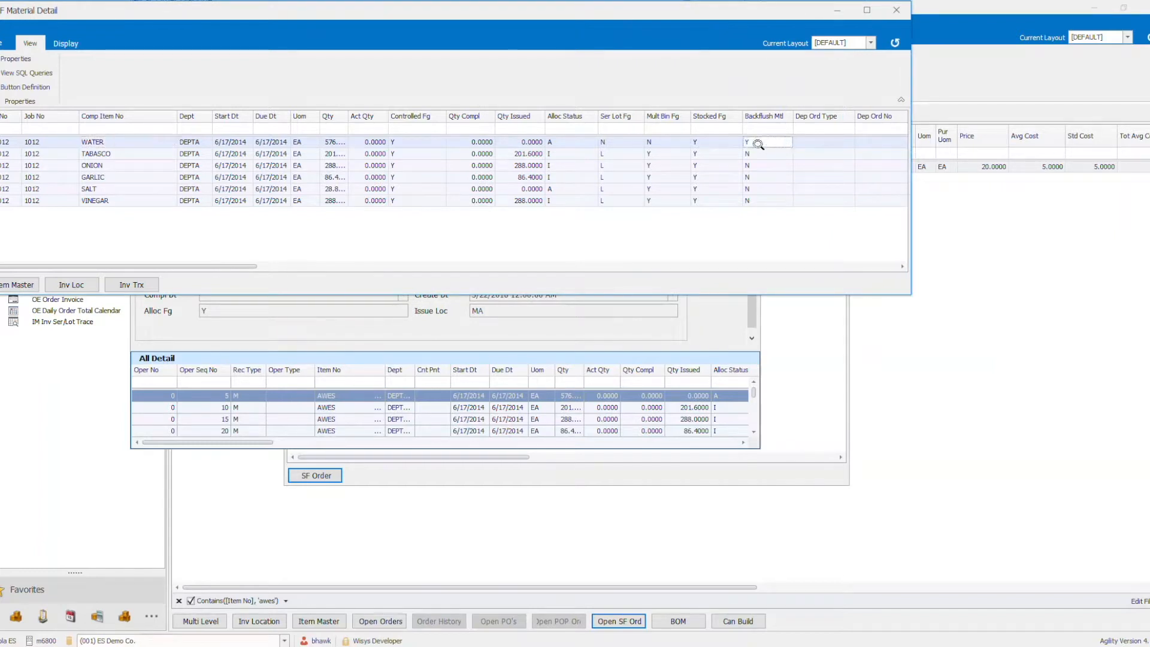
pyautogui.click(476, 154)
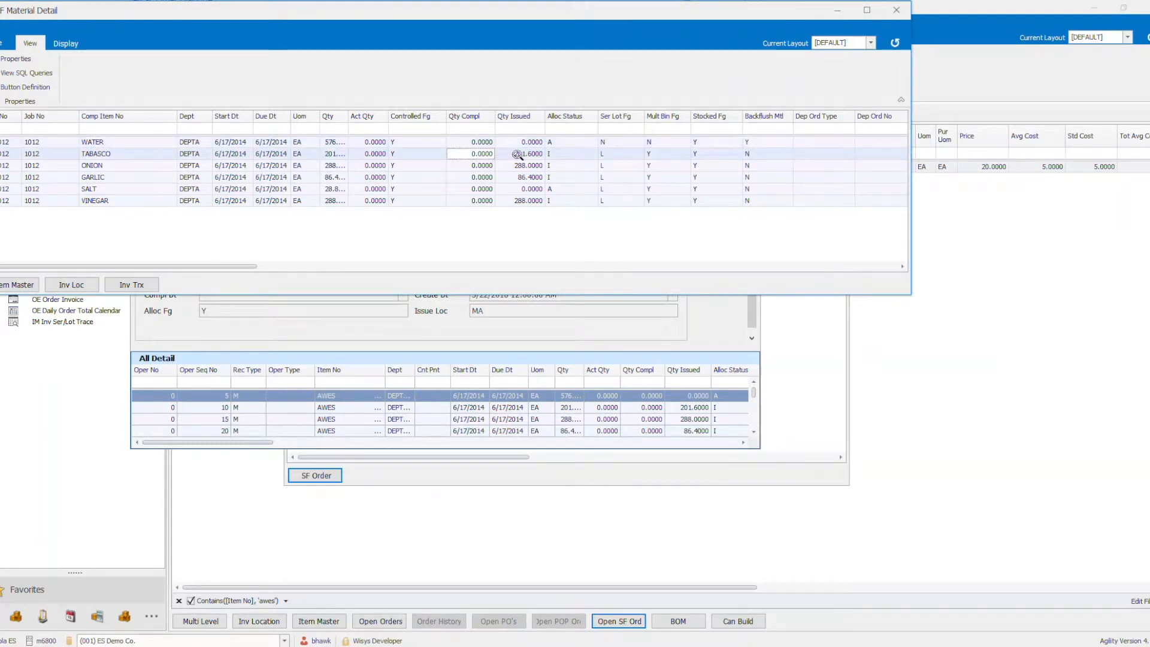
pyautogui.moveTo(348, 120); pyautogui.dragTo(385, 120)
pyautogui.click(562, 189)
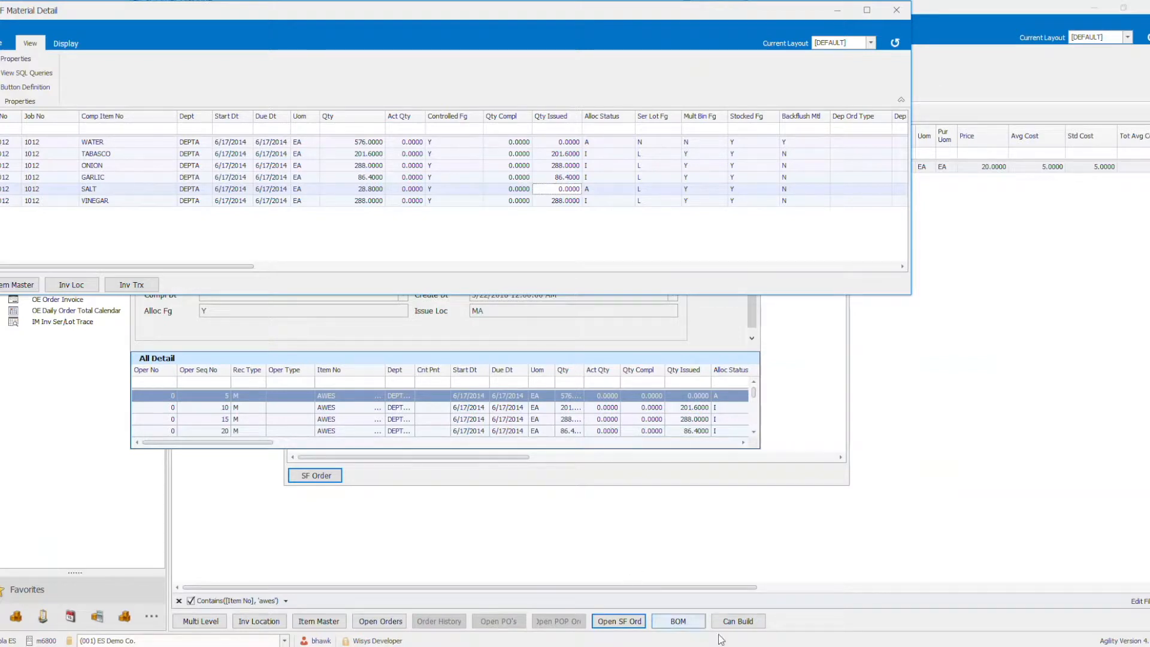
# - Switch to the Agility Mobile device, move it clear of the component list, and show its SFC functions
pyautogui.moveTo(569, 646)
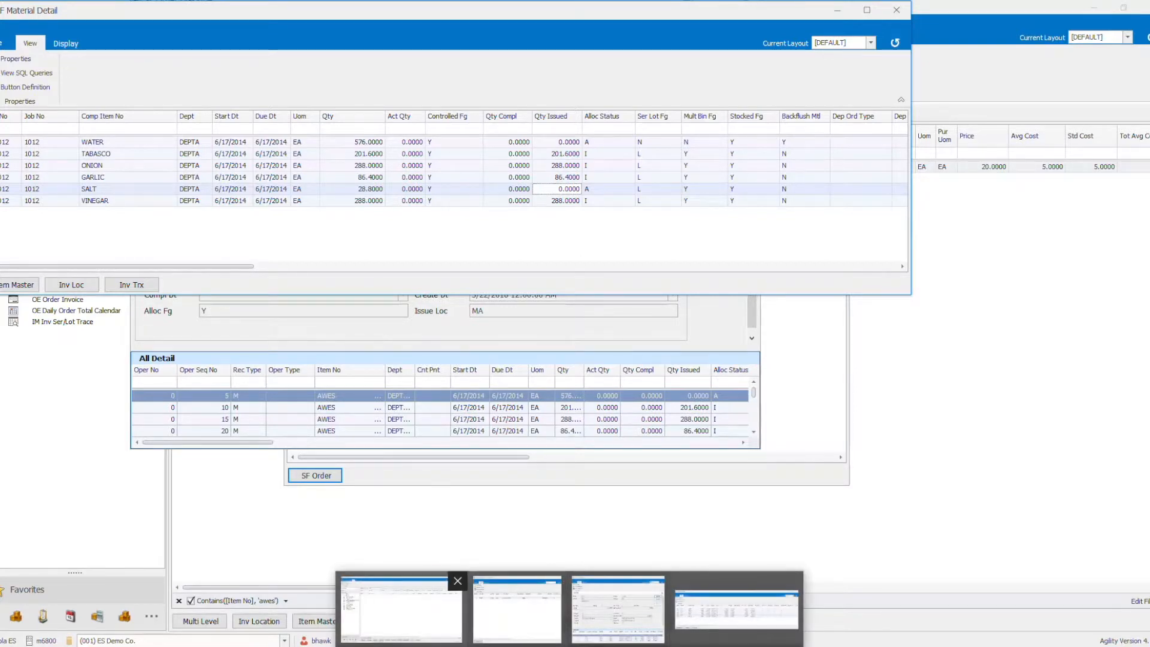
pyautogui.click(401, 610)
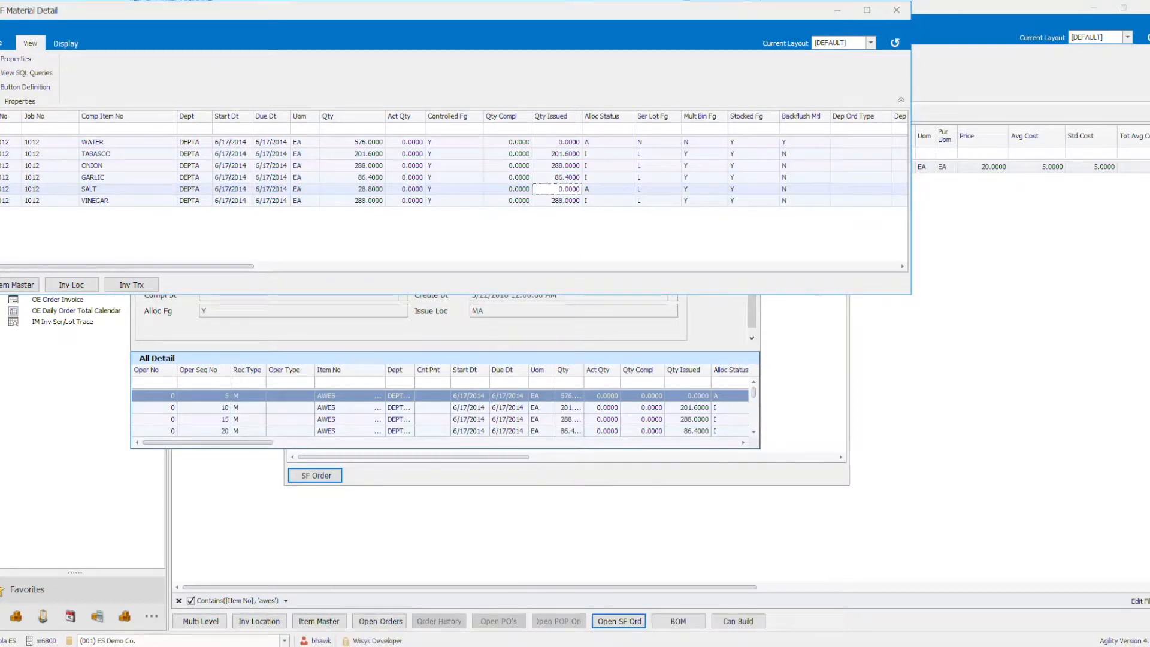
pyautogui.click(527, 646)
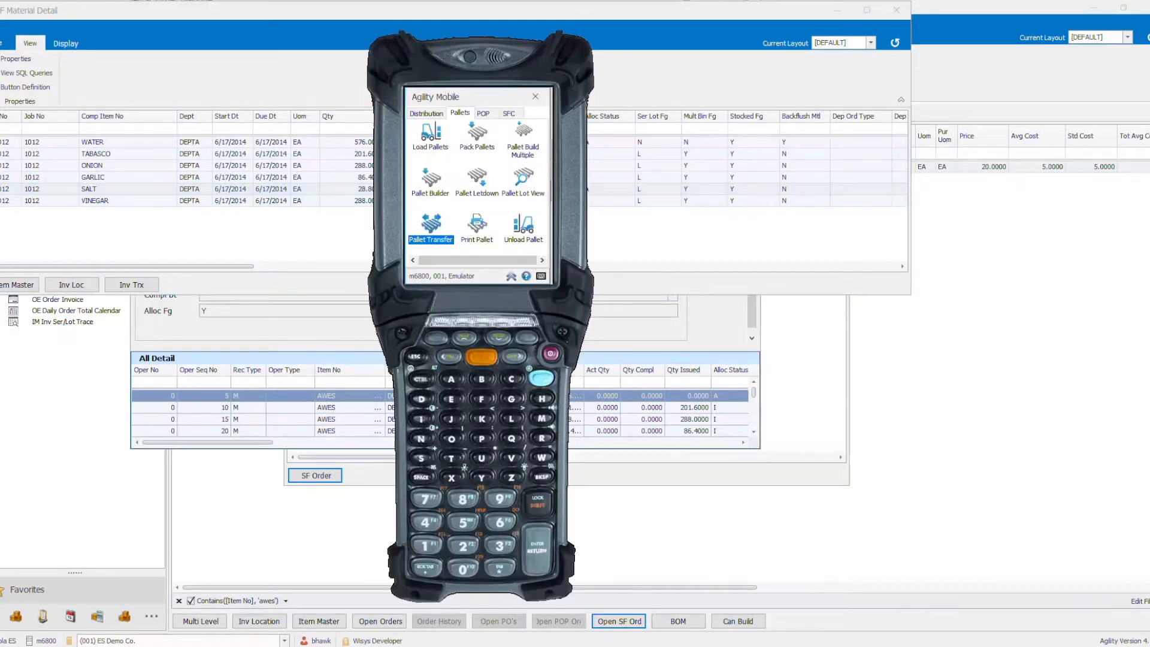
pyautogui.moveTo(478, 103); pyautogui.dragTo(642, 116)
pyautogui.click(672, 126)
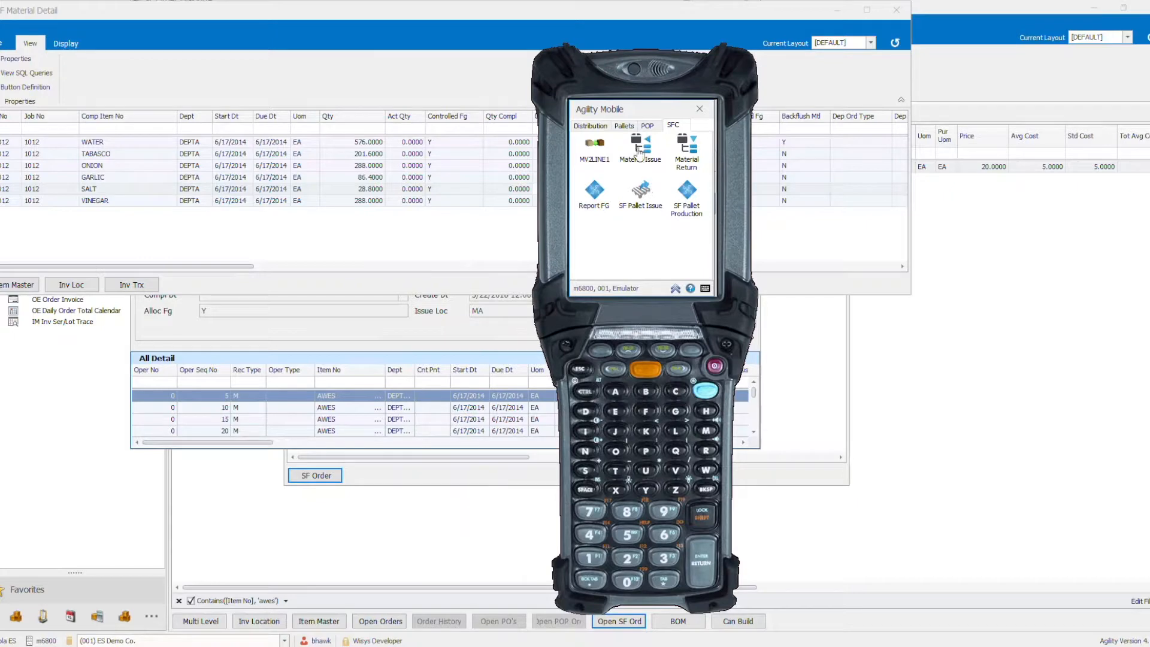
# - View the Material Issue form with the device moved off the Qty Issued column, and leave the form
pyautogui.click(640, 154)
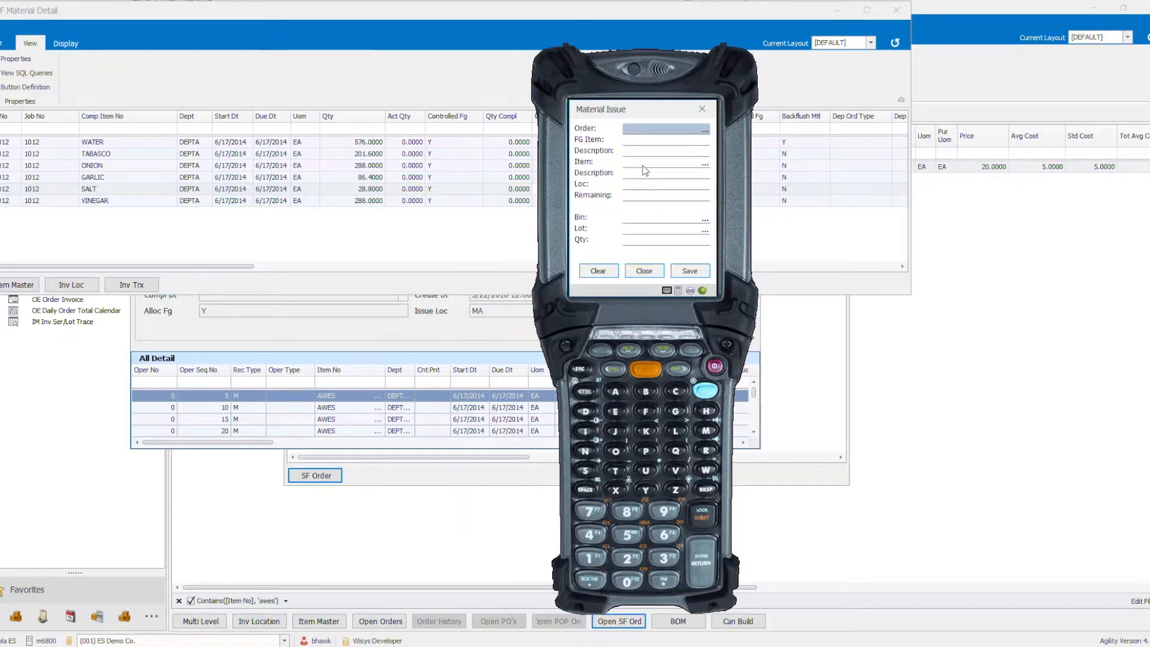
pyautogui.moveTo(656, 114); pyautogui.dragTo(766, 100)
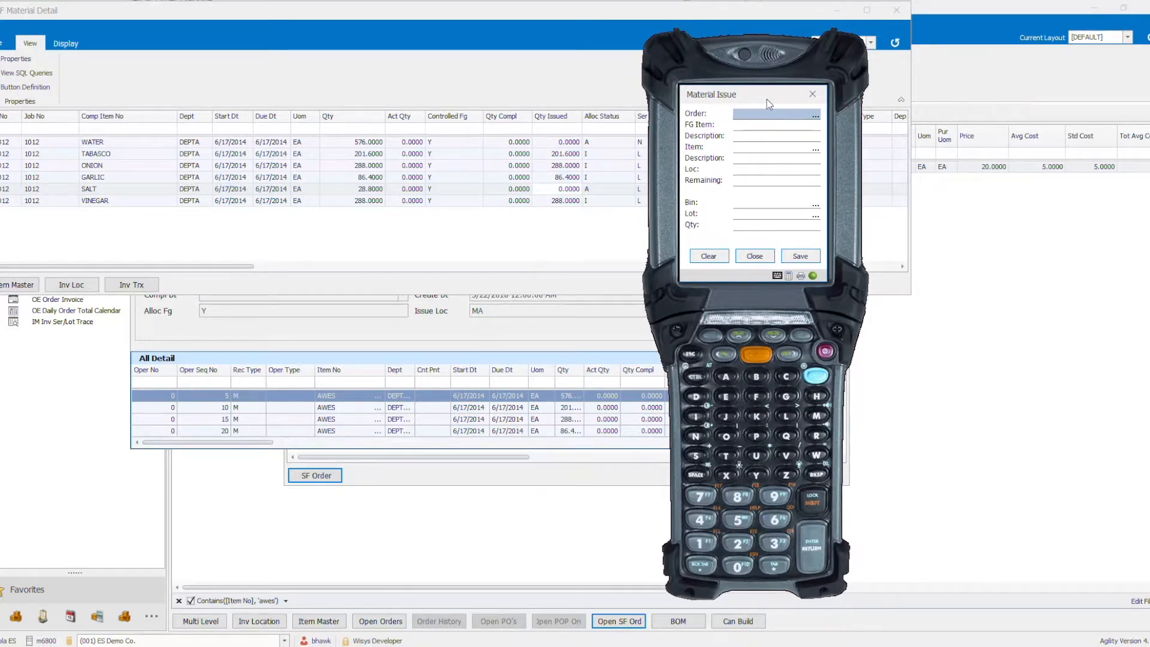
pyautogui.click(758, 264)
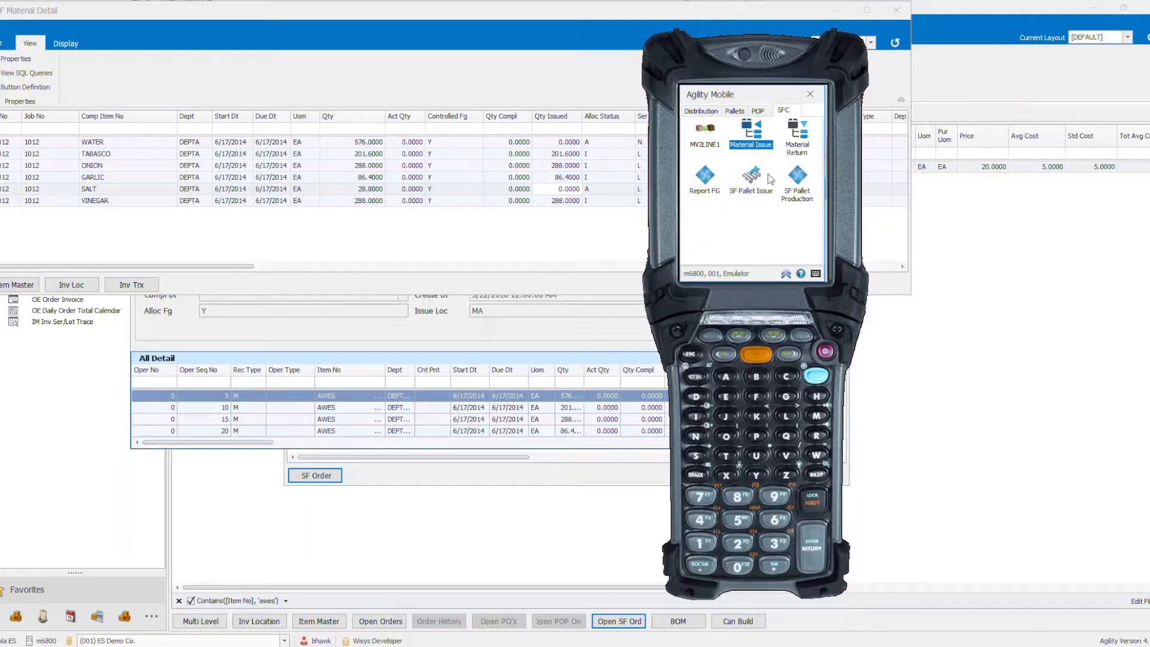
# - Issue a whole pallet of SALT to the Awesome Sauce shop order with SF Pallet Issue, accepting the over-issue
pyautogui.click(753, 179)
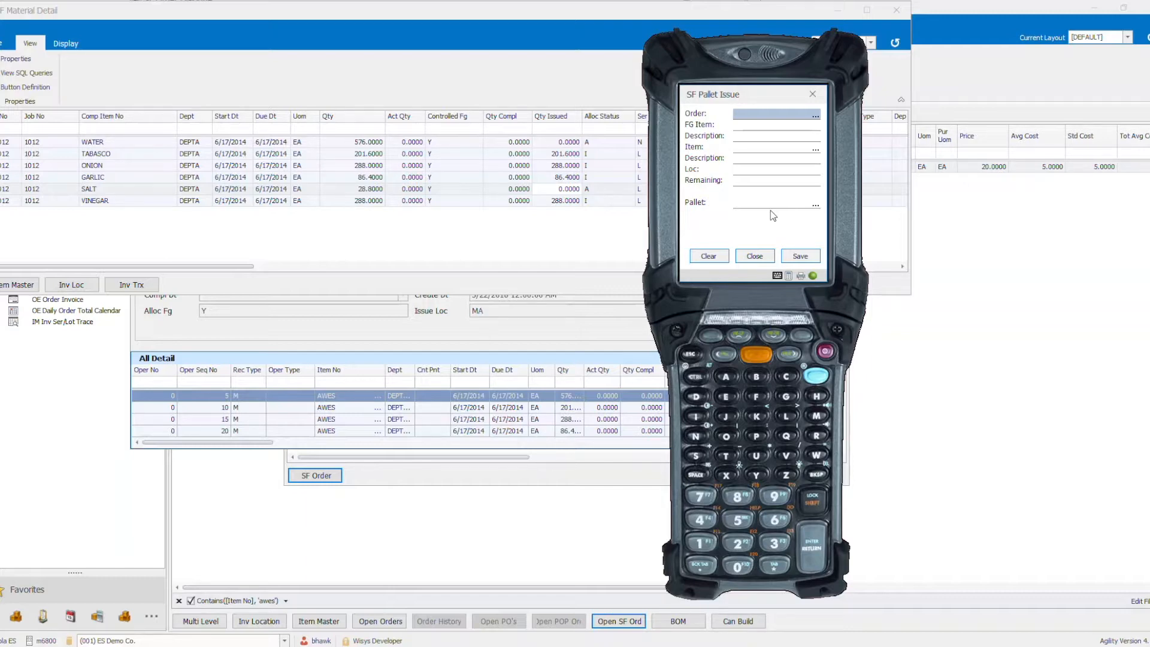
pyautogui.write('1012')
pyautogui.press('Return')
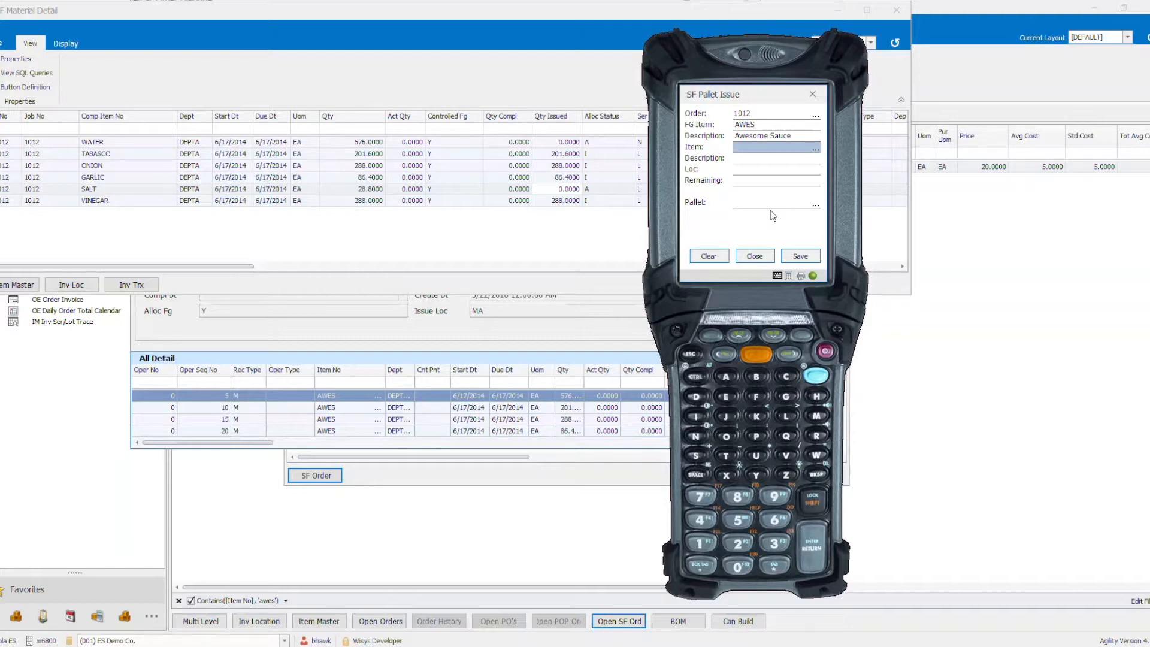
pyautogui.write('SALT')
pyautogui.press('Return')
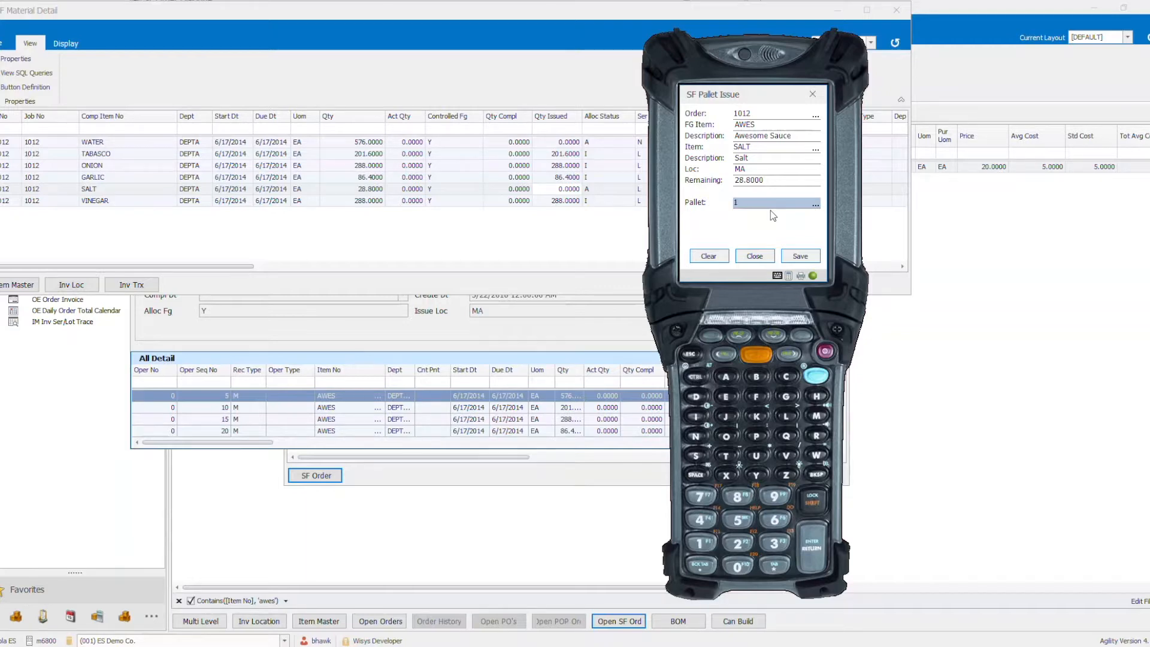
pyautogui.press('Return')
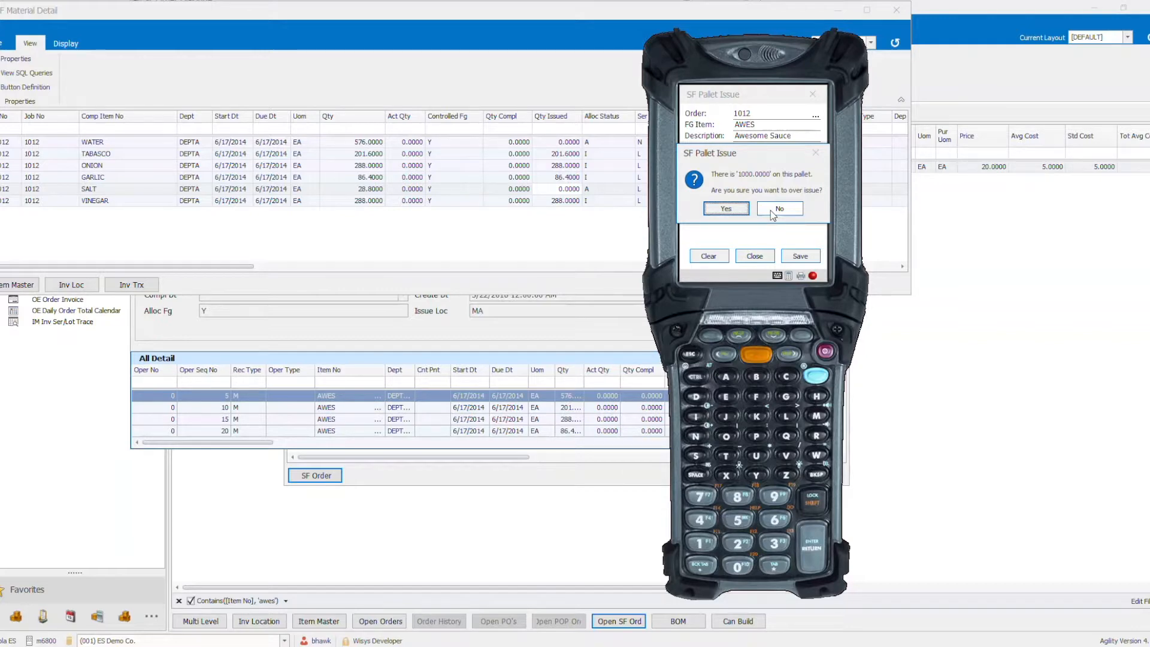
pyautogui.click(726, 208)
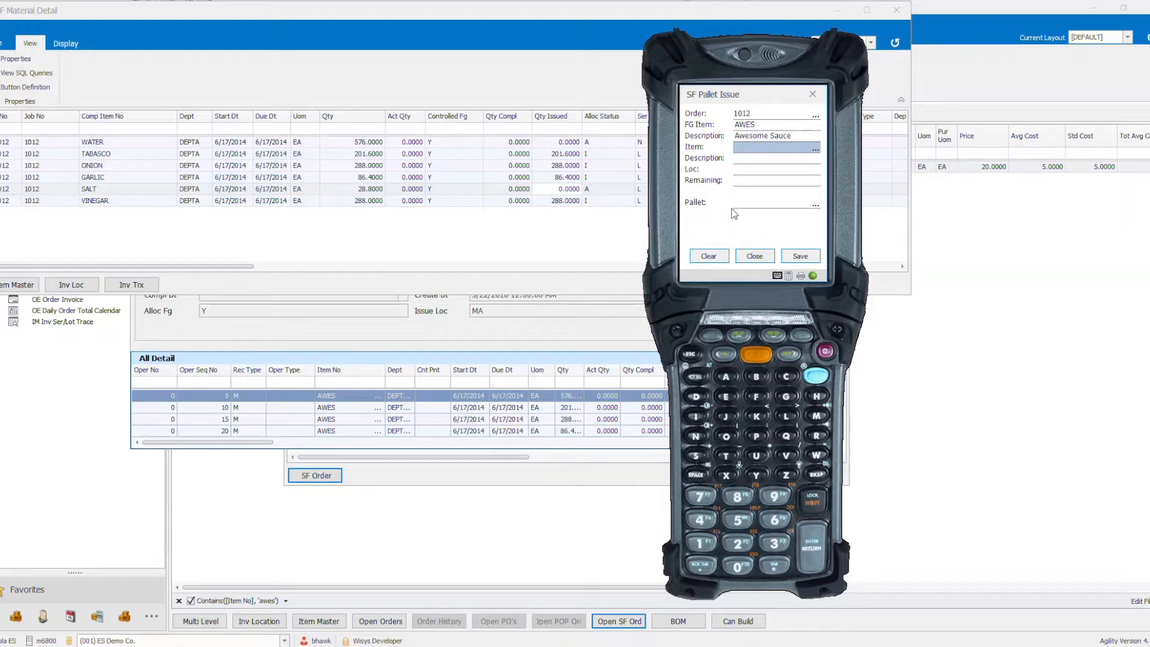
# - Refresh the shop order's material detail and check the quantity issued for SALT
pyautogui.click(561, 234)
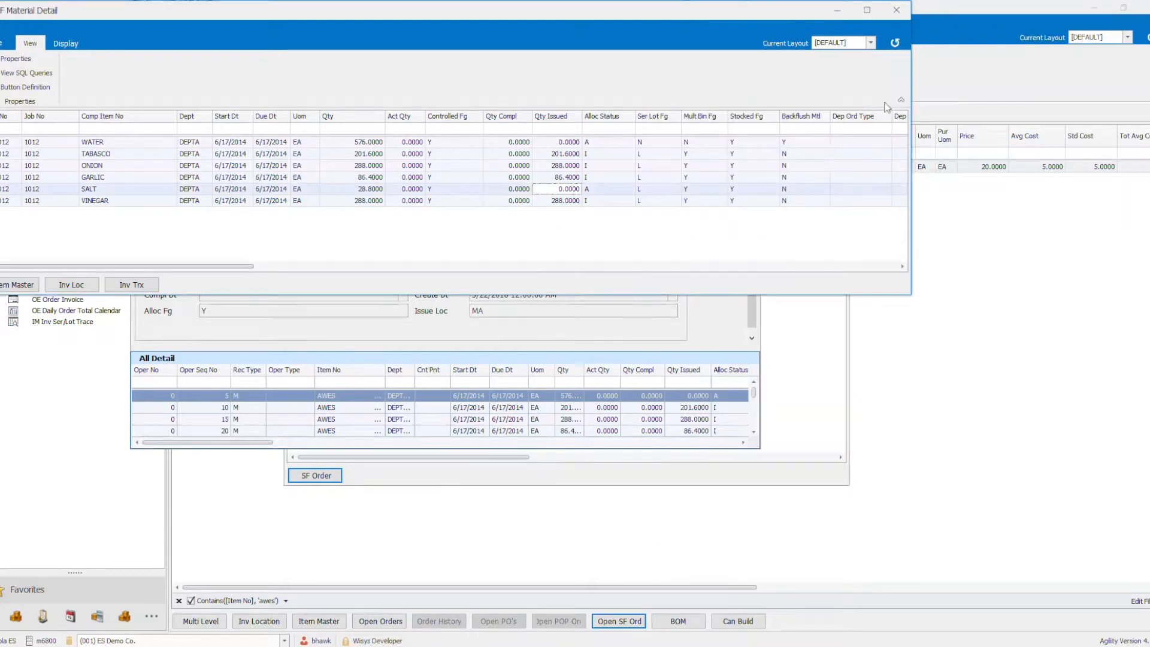
pyautogui.click(895, 42)
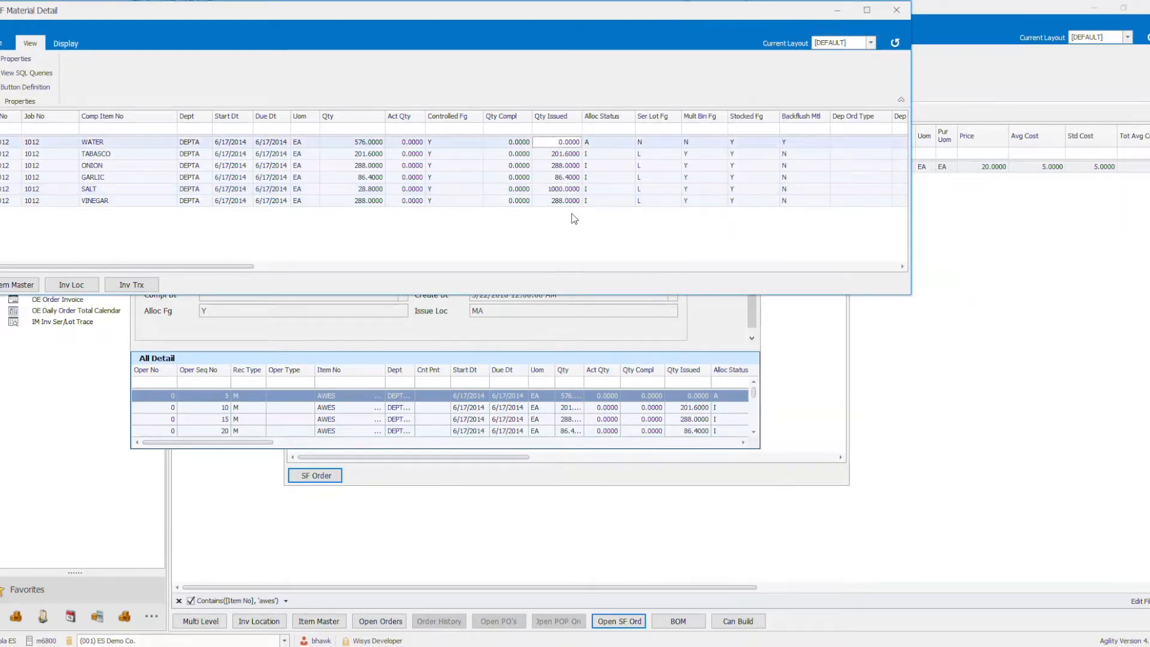
pyautogui.click(558, 188)
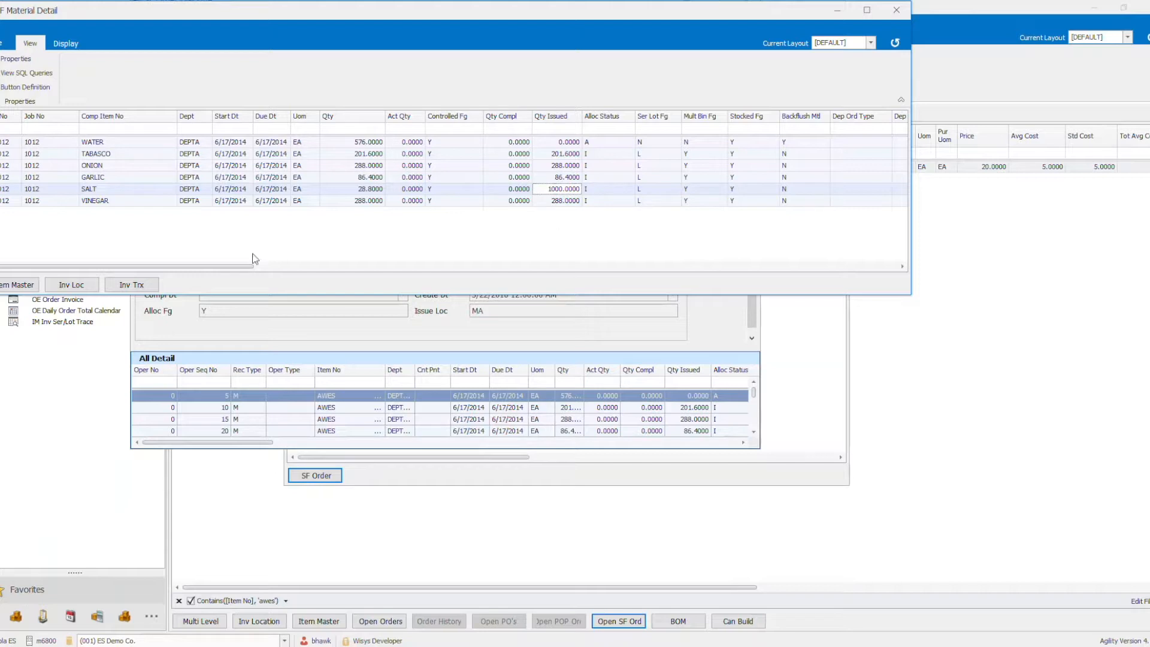
# - Open SALT's inventory location from the material detail and view its pallets
pyautogui.click(71, 286)
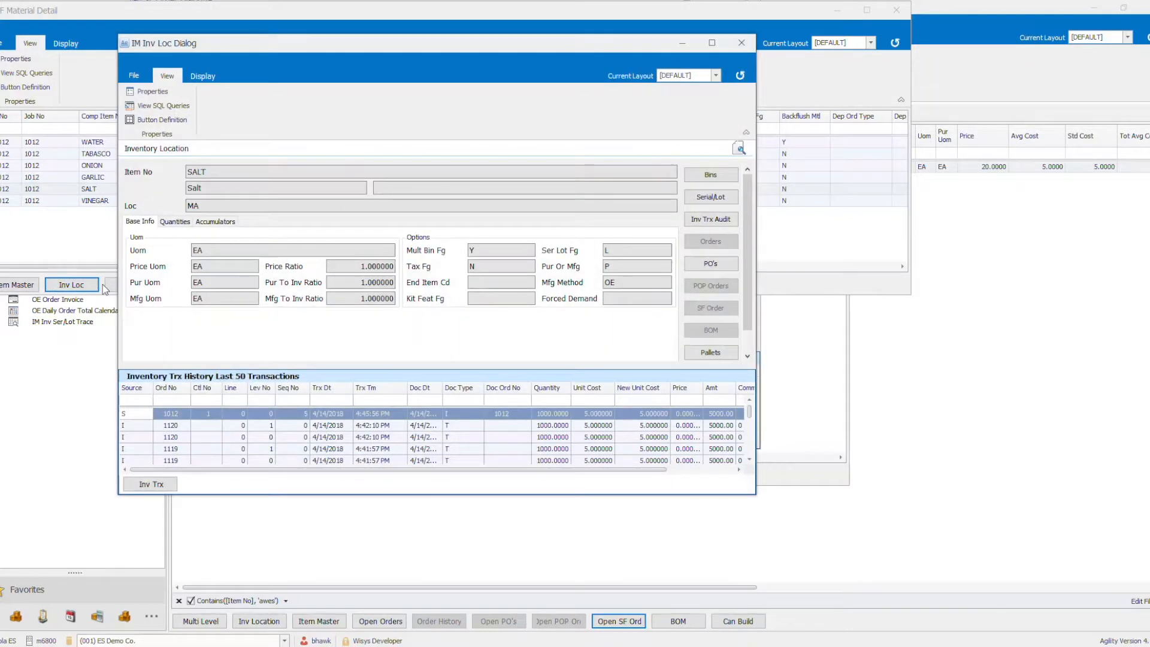
pyautogui.moveTo(747, 260); pyautogui.dragTo(748, 303)
pyautogui.click(734, 329)
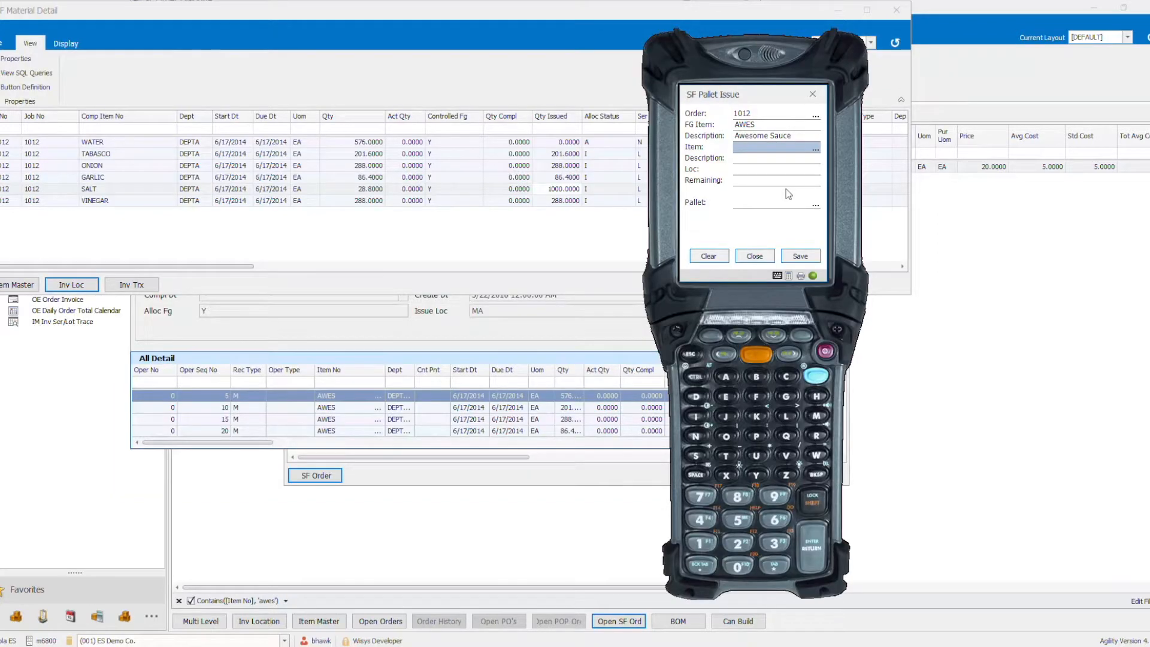
# - With SF Pallet Production, report a new pallet of 96 Awesome Sauce against the shop order and print its label on ZDesigner GX420d
pyautogui.click(752, 256)
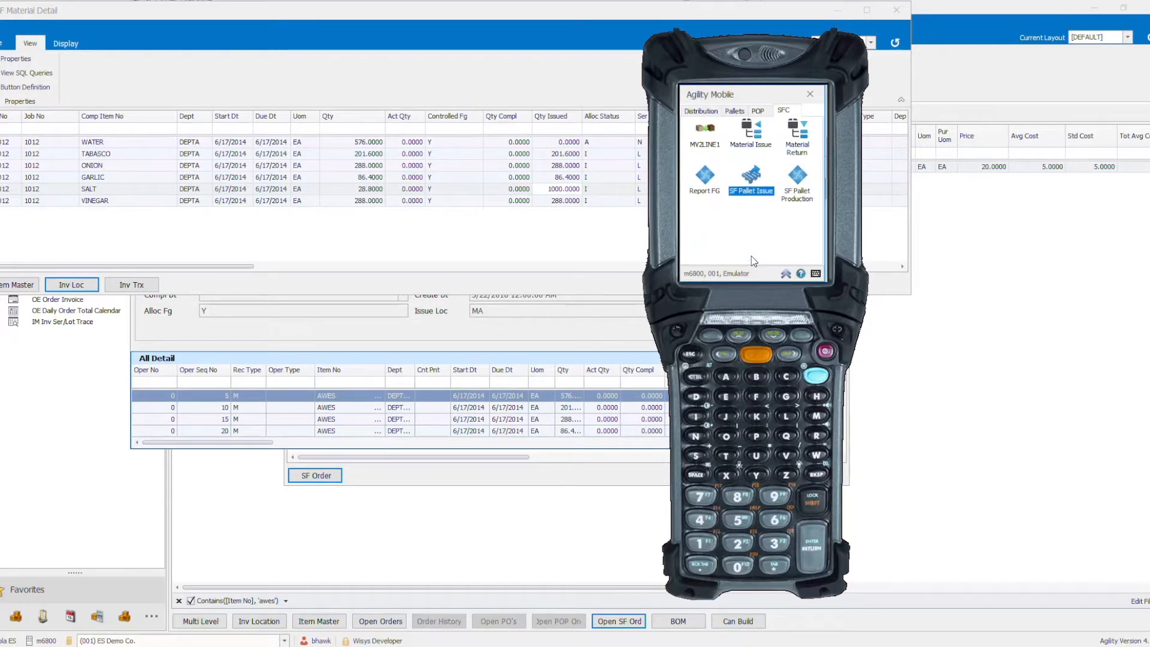
pyautogui.click(797, 180)
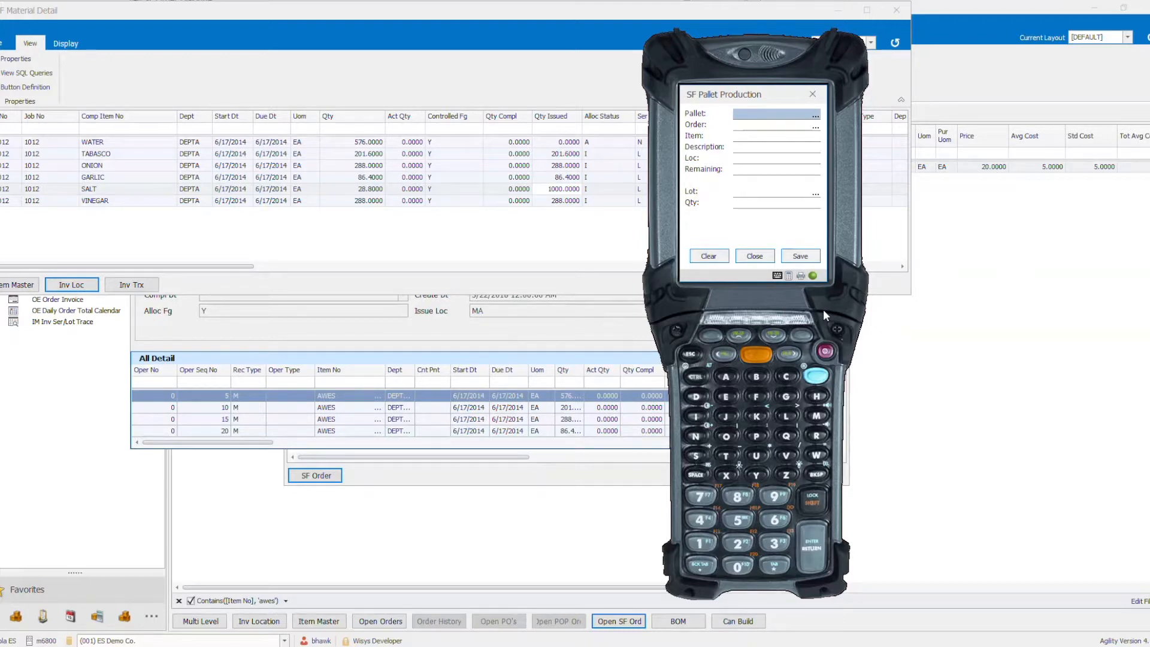
pyautogui.press('Return')
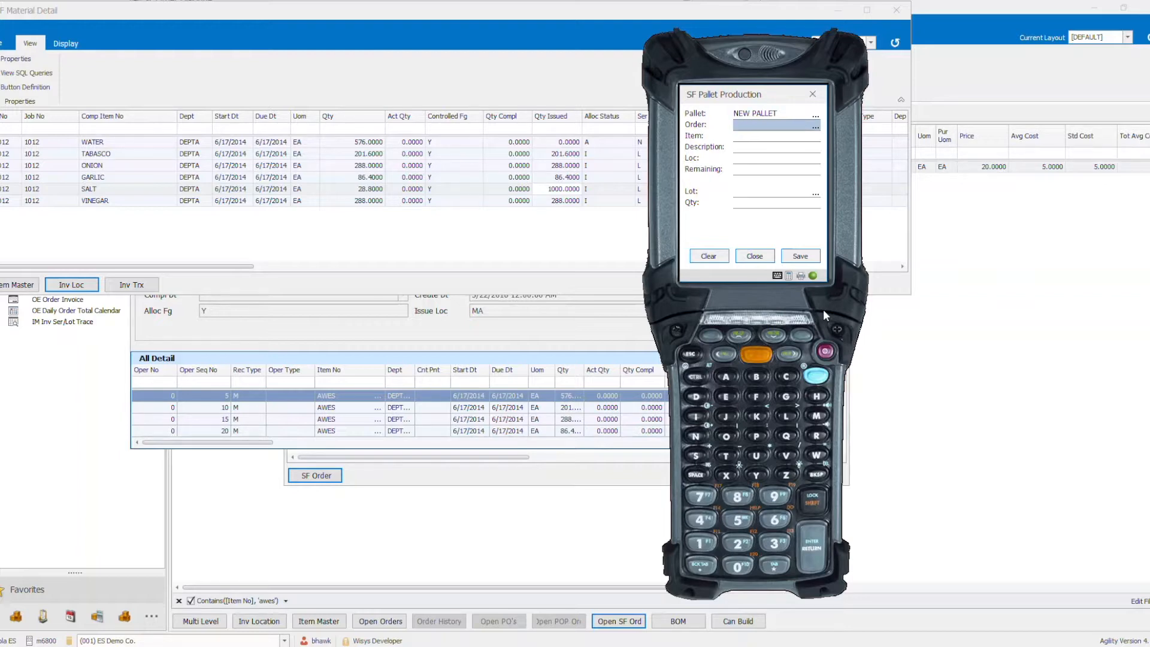
pyautogui.write('1012')
pyautogui.press('Return')
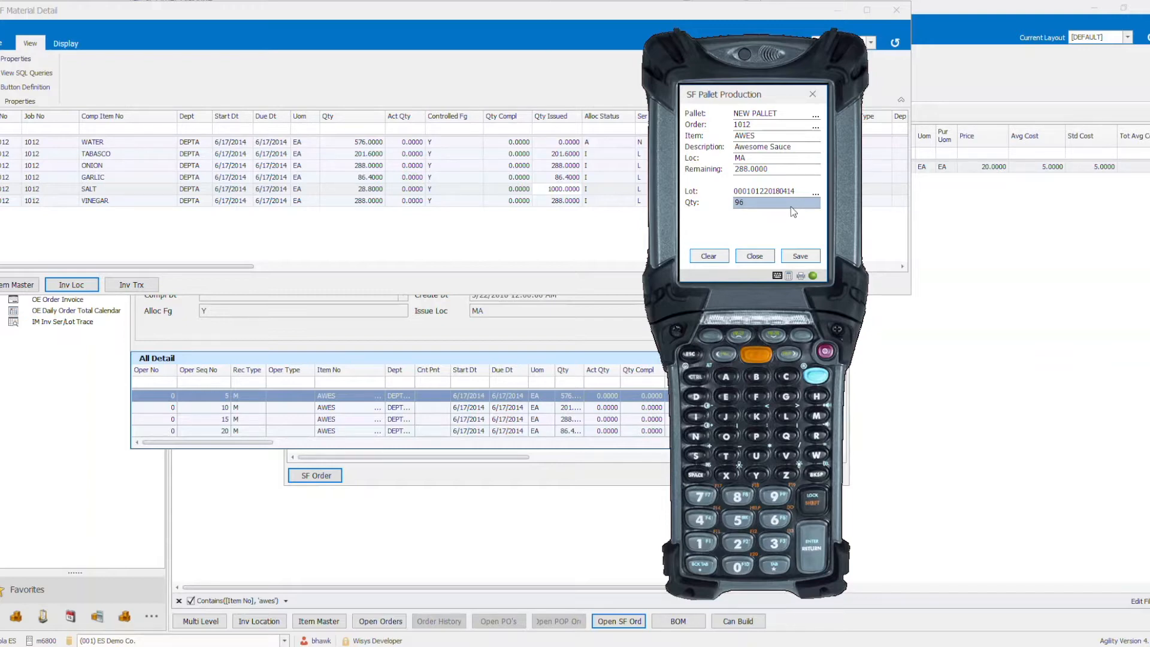
pyautogui.click(804, 256)
pyautogui.scroll(-3, 817, 225)
pyautogui.click(708, 217)
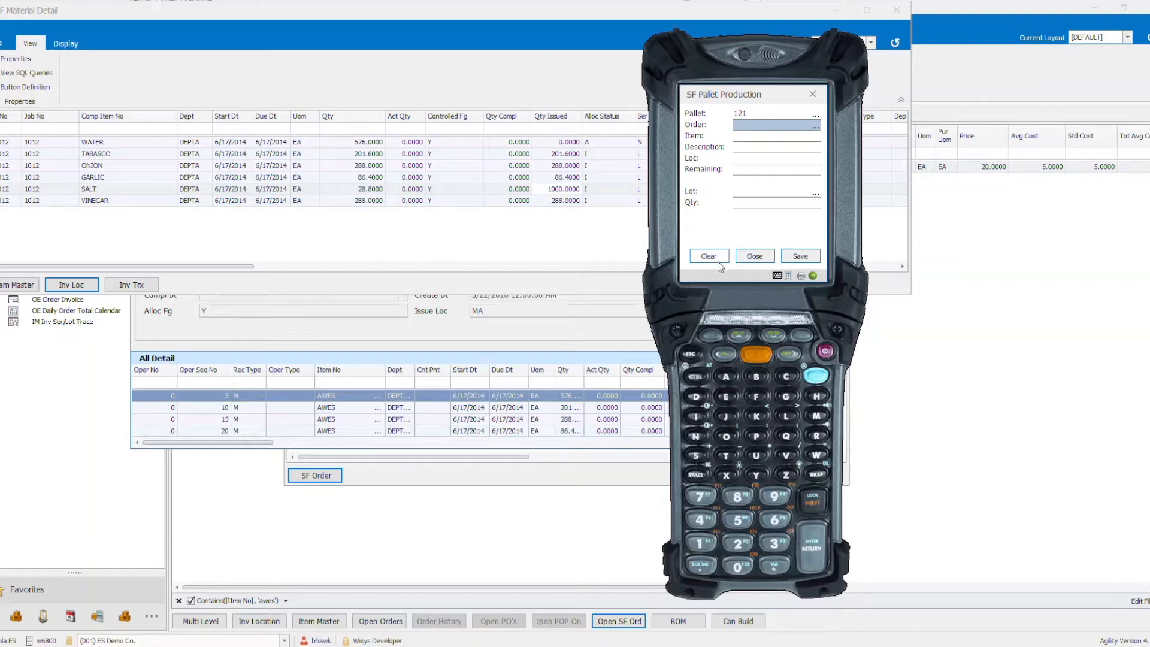
# - Clear the production form and report a second new pallet of 96 Awesome Sauce for the same order, printing its label on ZDesigner GX420d
pyautogui.click(752, 254)
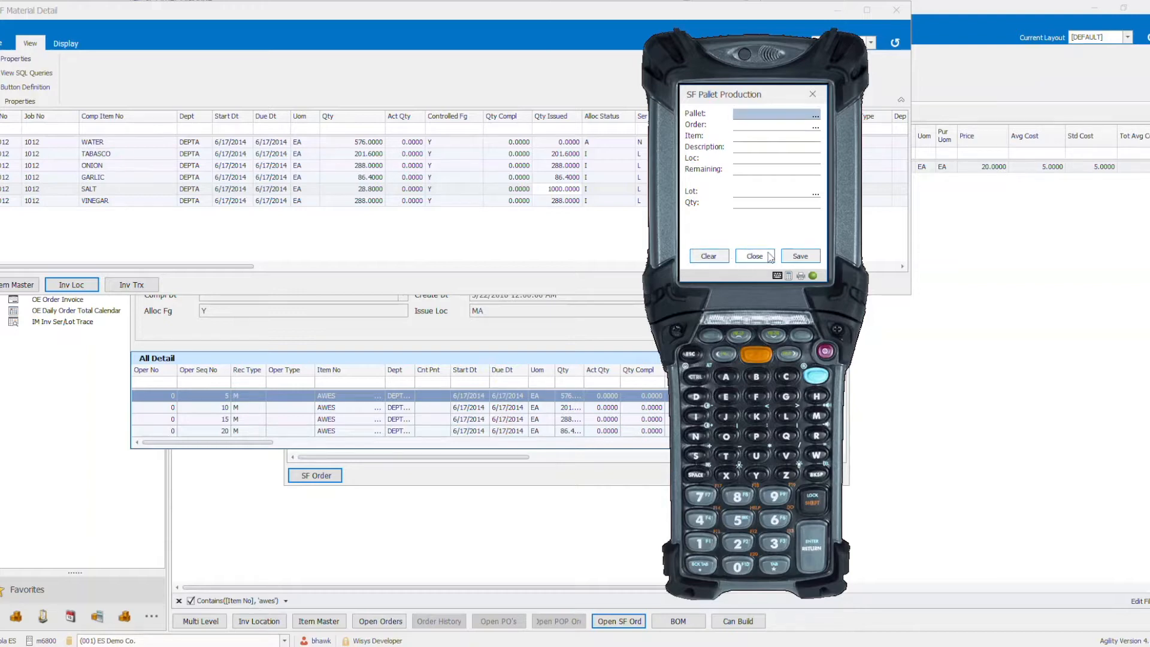
pyautogui.click(790, 259)
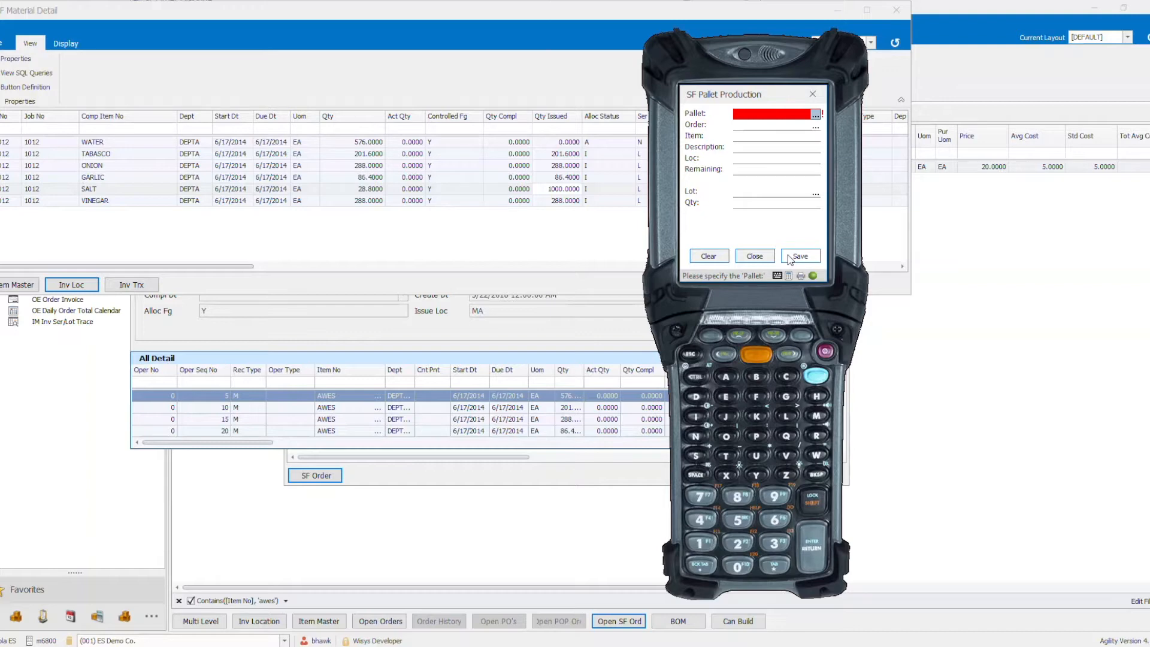
pyautogui.press('Tab')
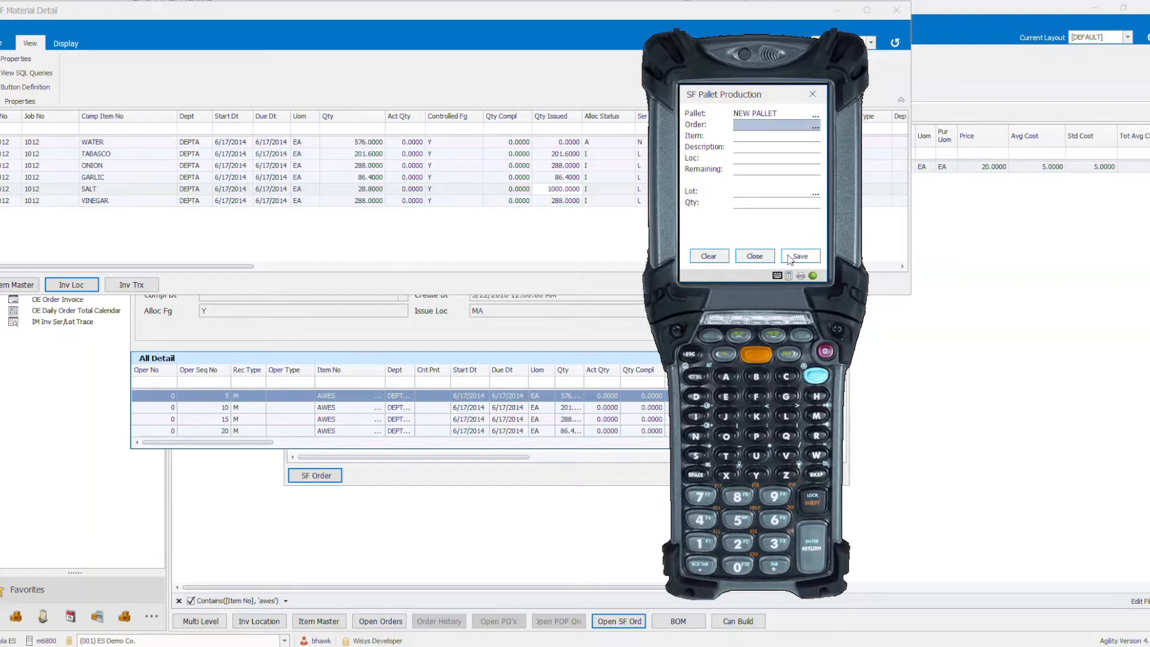
pyautogui.write('1012')
pyautogui.press('Return')
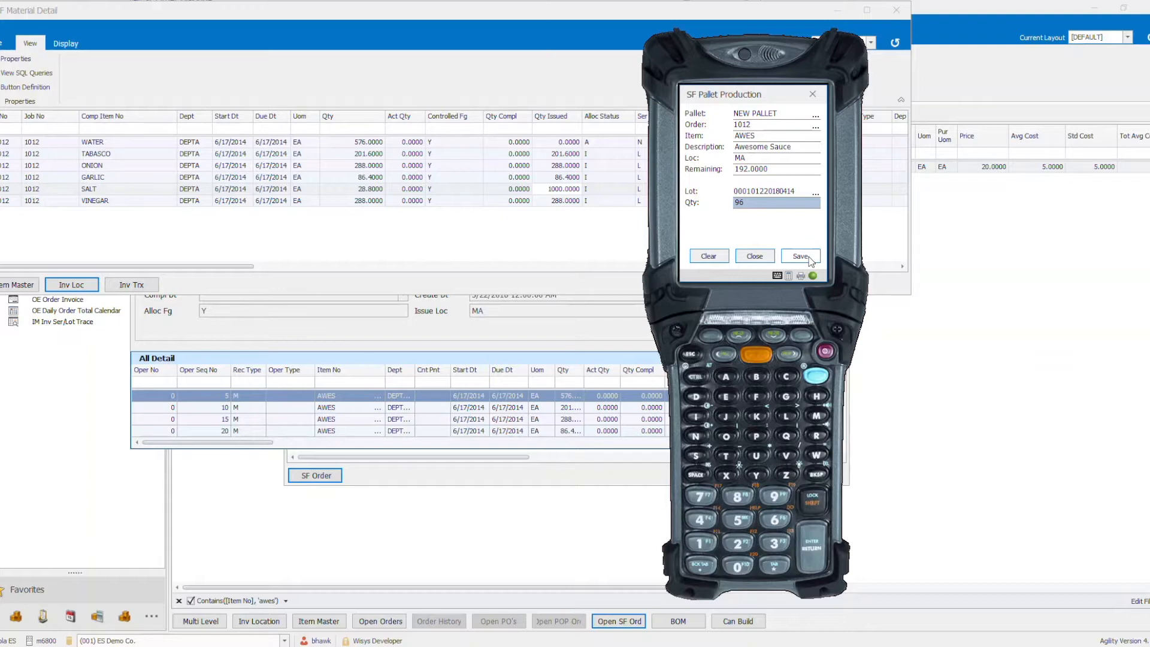
pyautogui.click(800, 255)
pyautogui.scroll(-3, 823, 233)
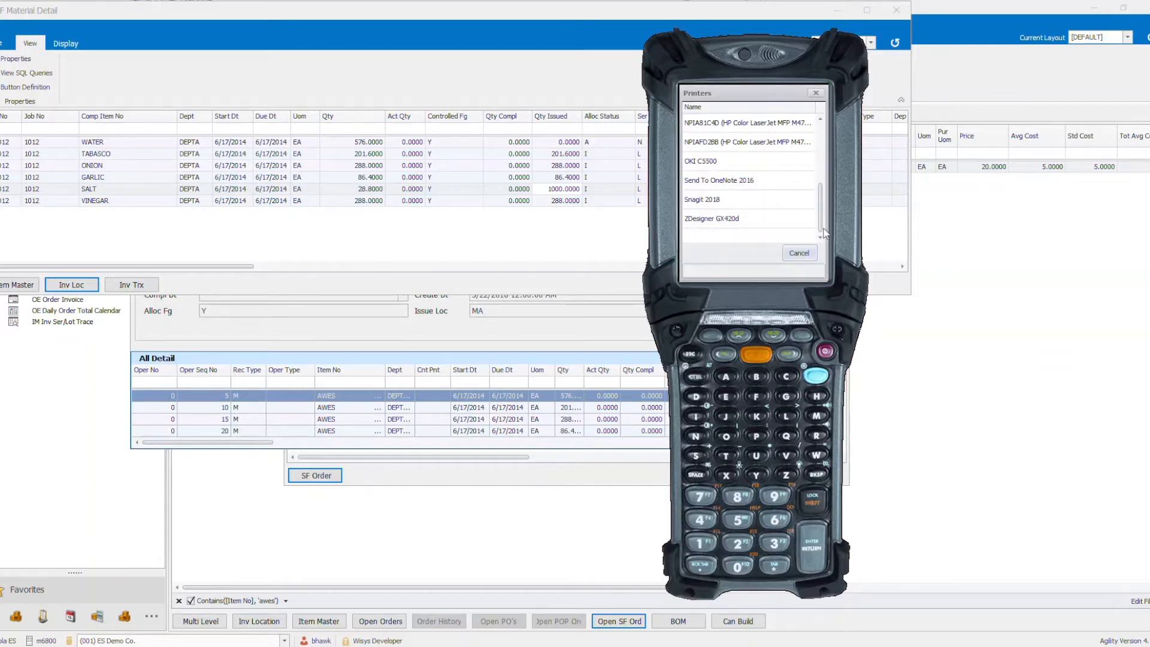
pyautogui.click(765, 226)
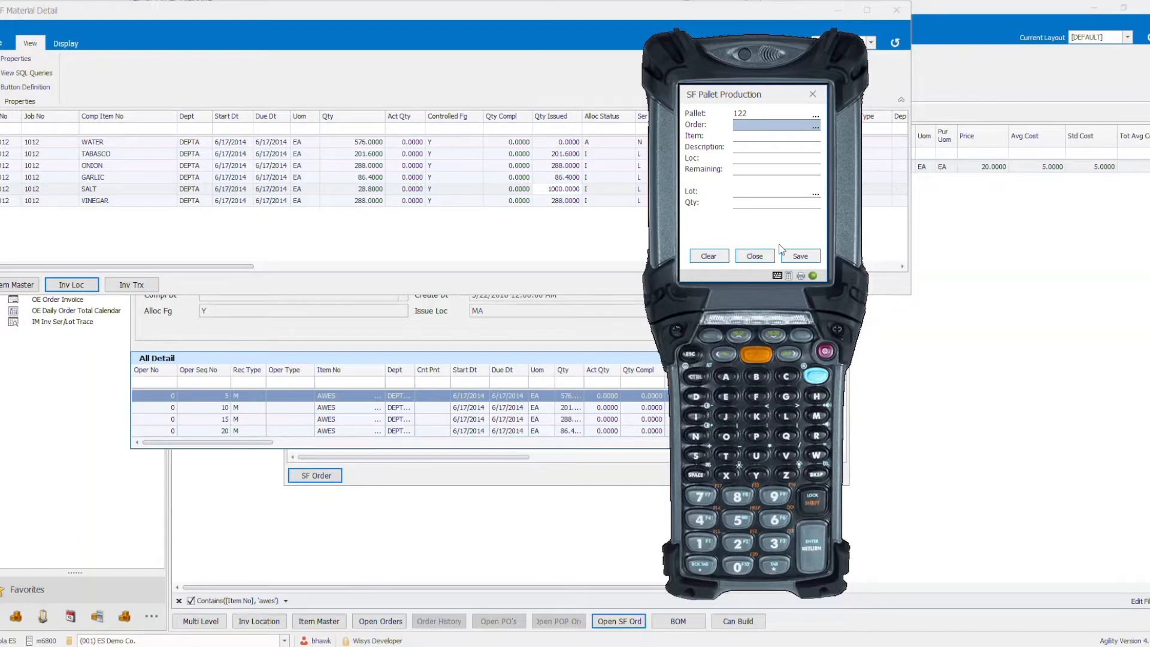
# - Assign the ZDesigner GX420d printer to the wsLabelSFPallet document in the device's printer definition
pyautogui.click(801, 277)
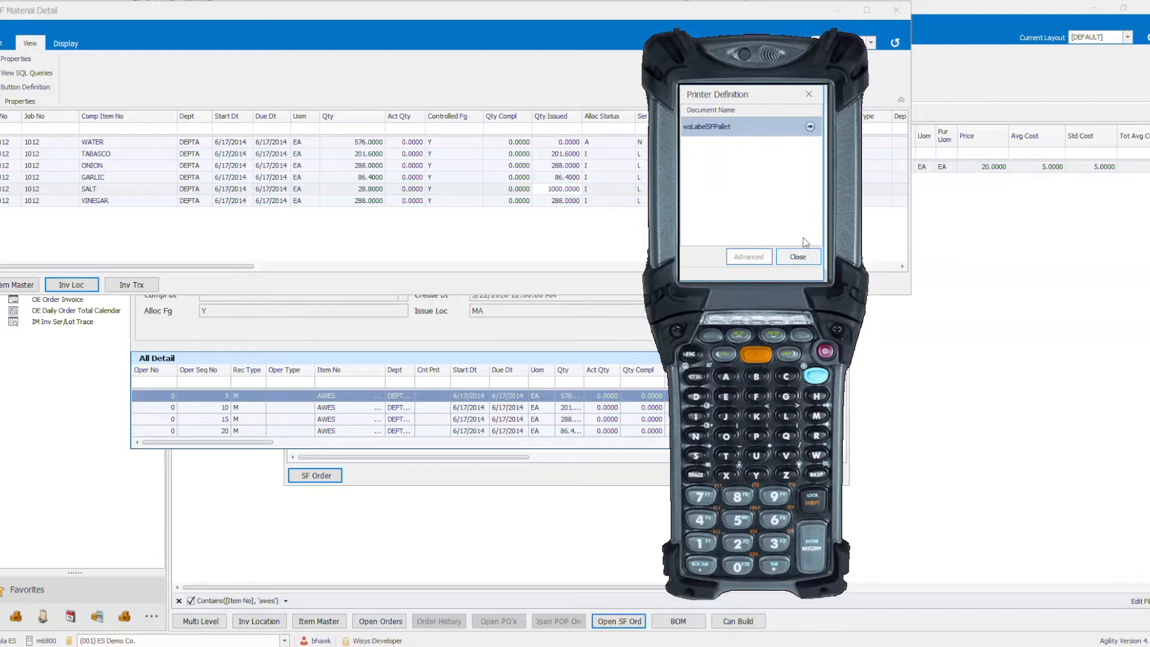
pyautogui.click(812, 128)
pyautogui.click(821, 228)
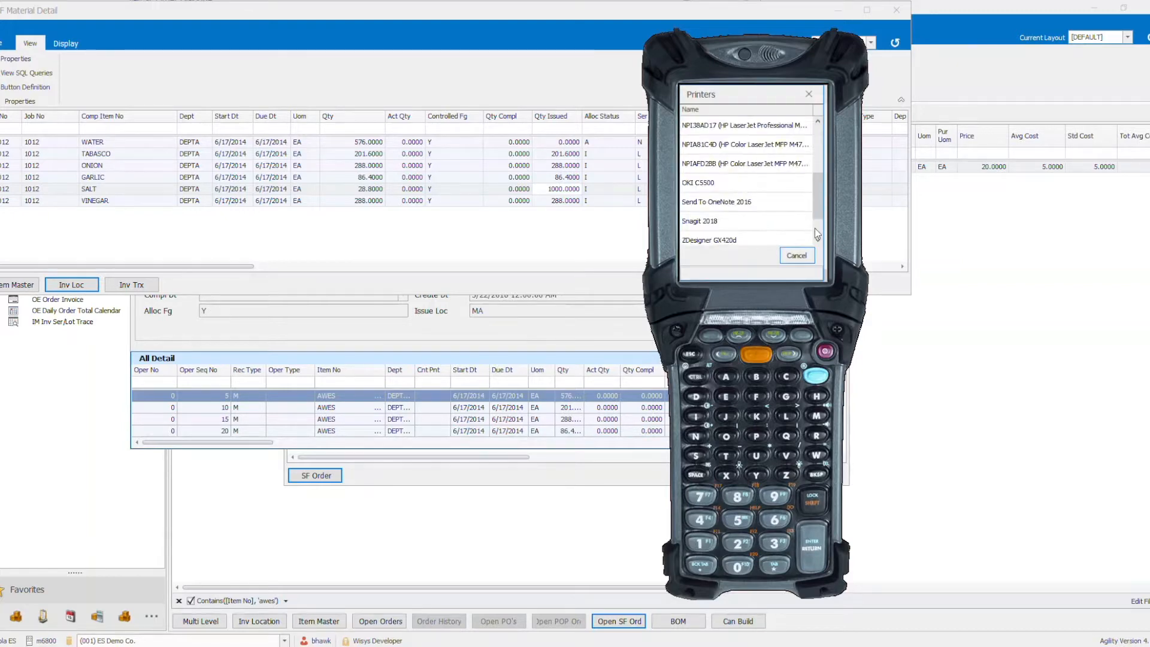
pyautogui.click(732, 223)
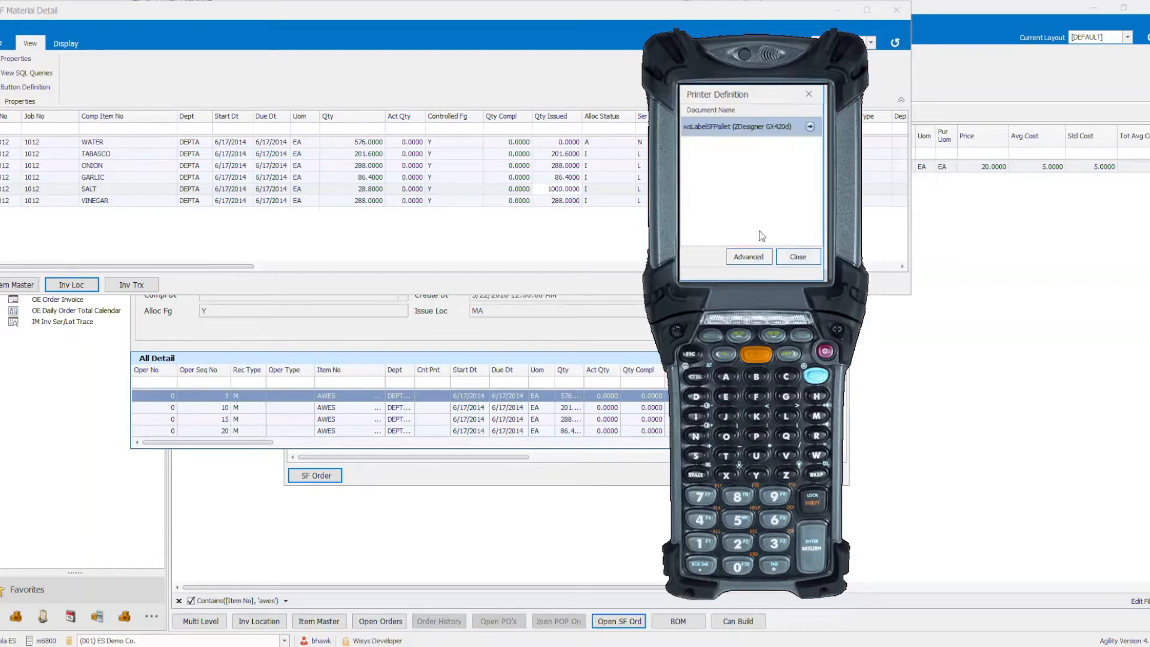
# - Close the printer definition, clear the production form, report a third new pallet of 96 Awesome Sauce against order 1012, and exit SF Pallet Production
pyautogui.click(798, 256)
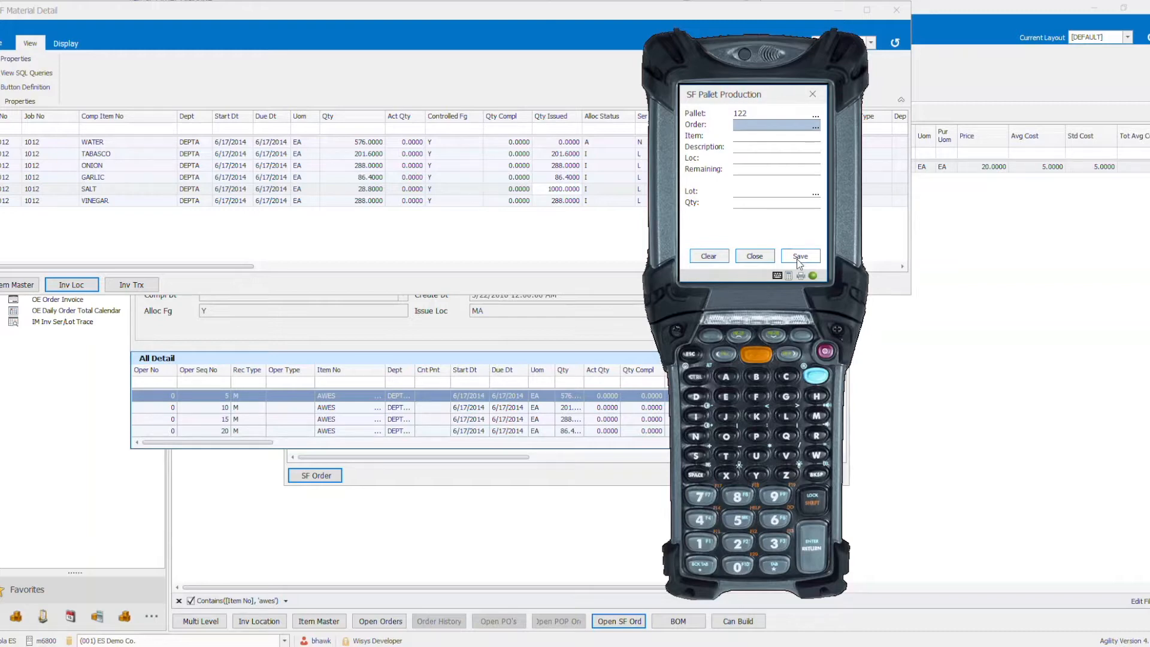
pyautogui.click(721, 257)
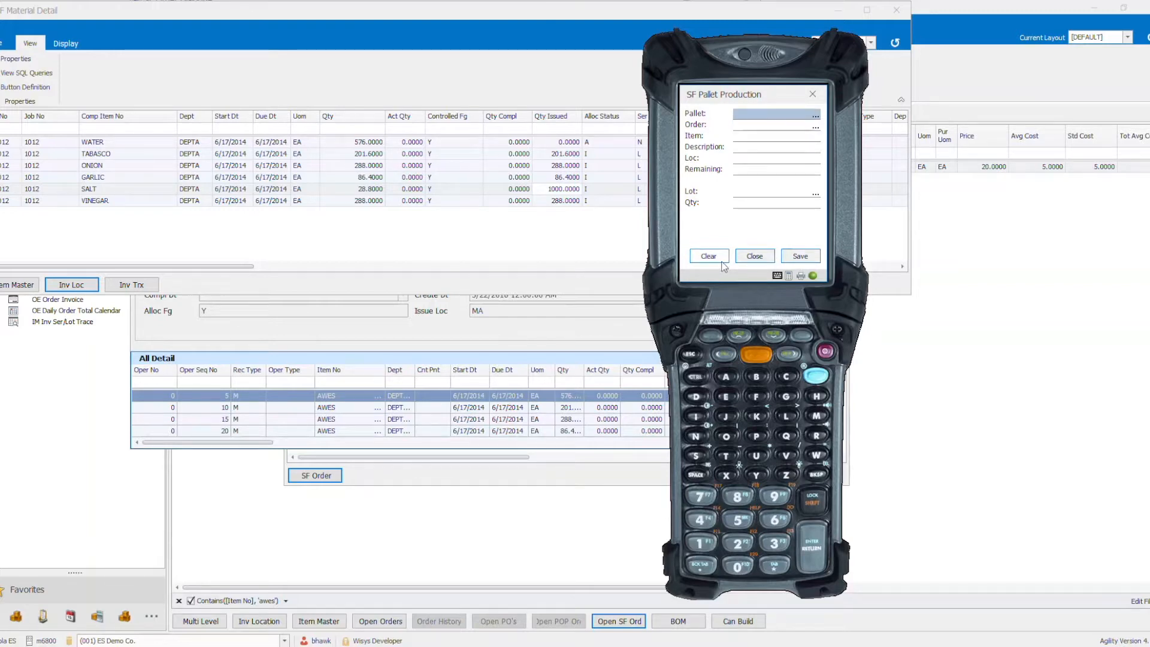
pyautogui.press('Return')
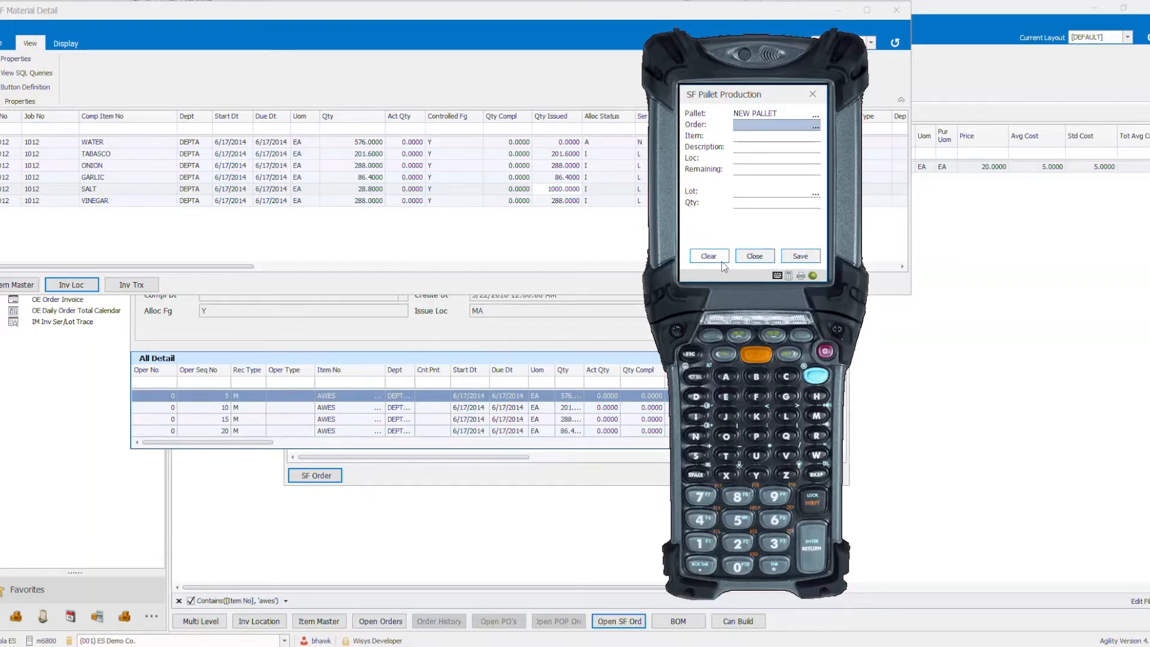
pyautogui.write('1012')
pyautogui.press('Return')
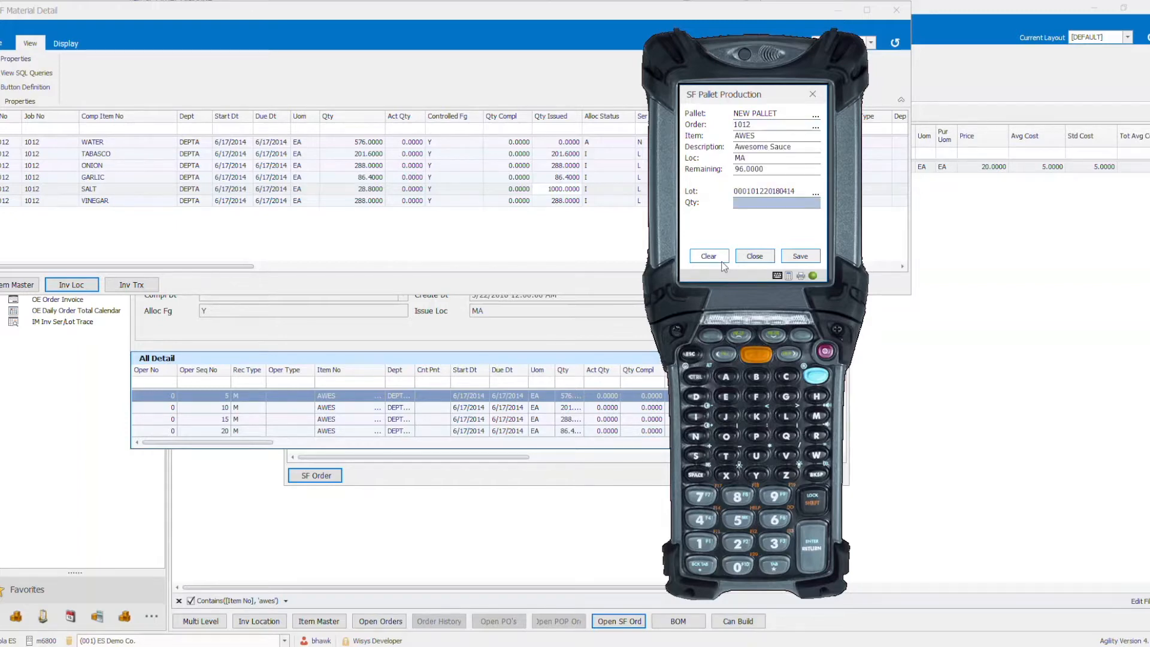
pyautogui.write('96')
pyautogui.click(801, 256)
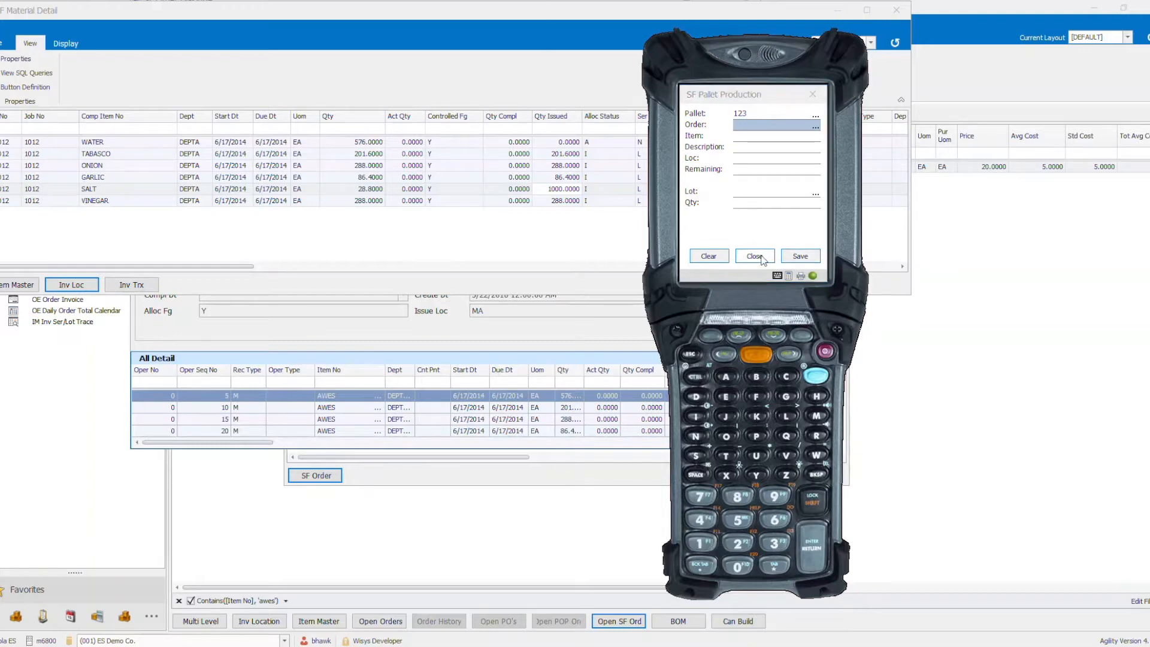
pyautogui.click(762, 258)
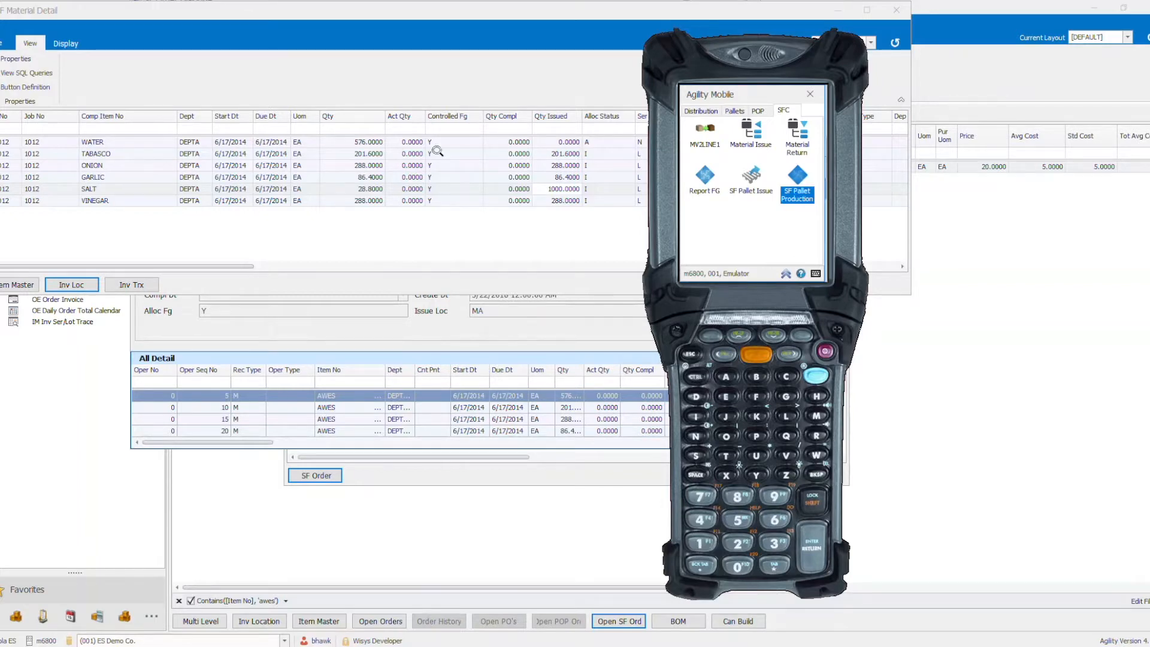
# - Close the material detail, refresh shop order 1012 and check its completed quantity before closing the order window
pyautogui.click(282, 267)
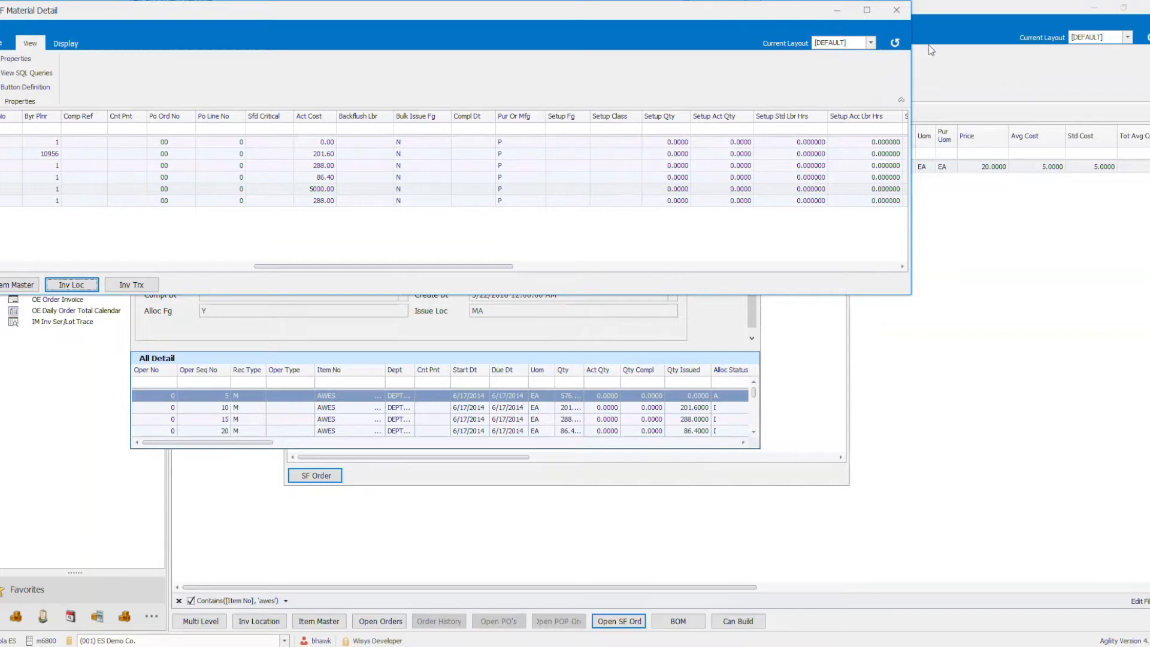
pyautogui.click(897, 9)
pyautogui.click(587, 192)
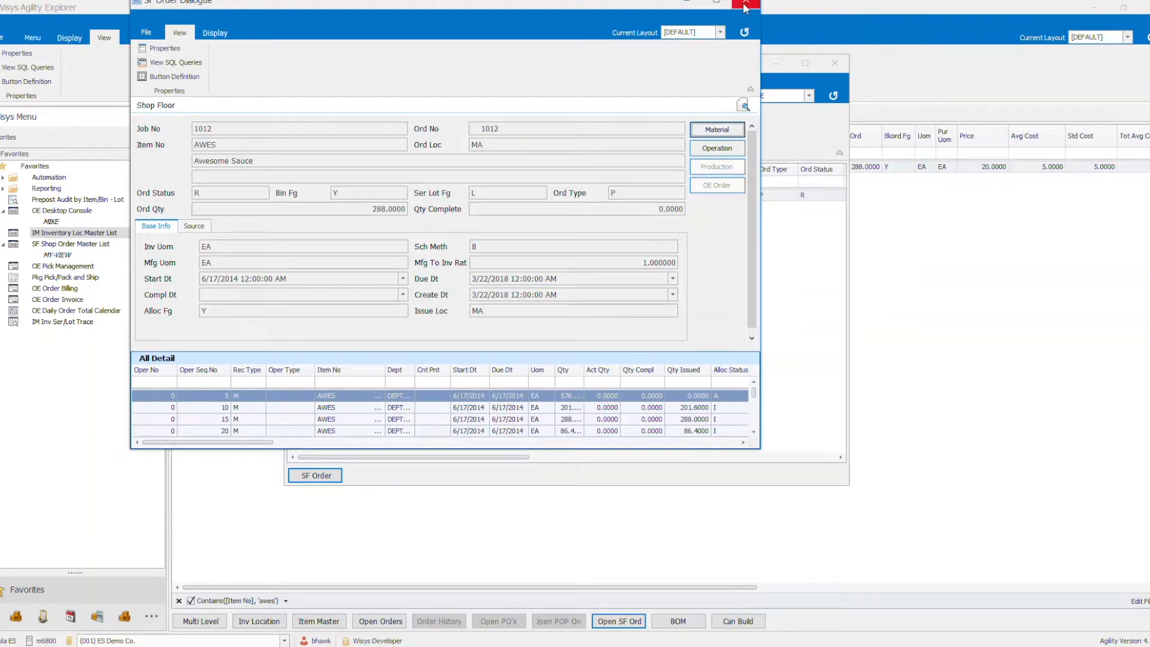
pyautogui.click(744, 32)
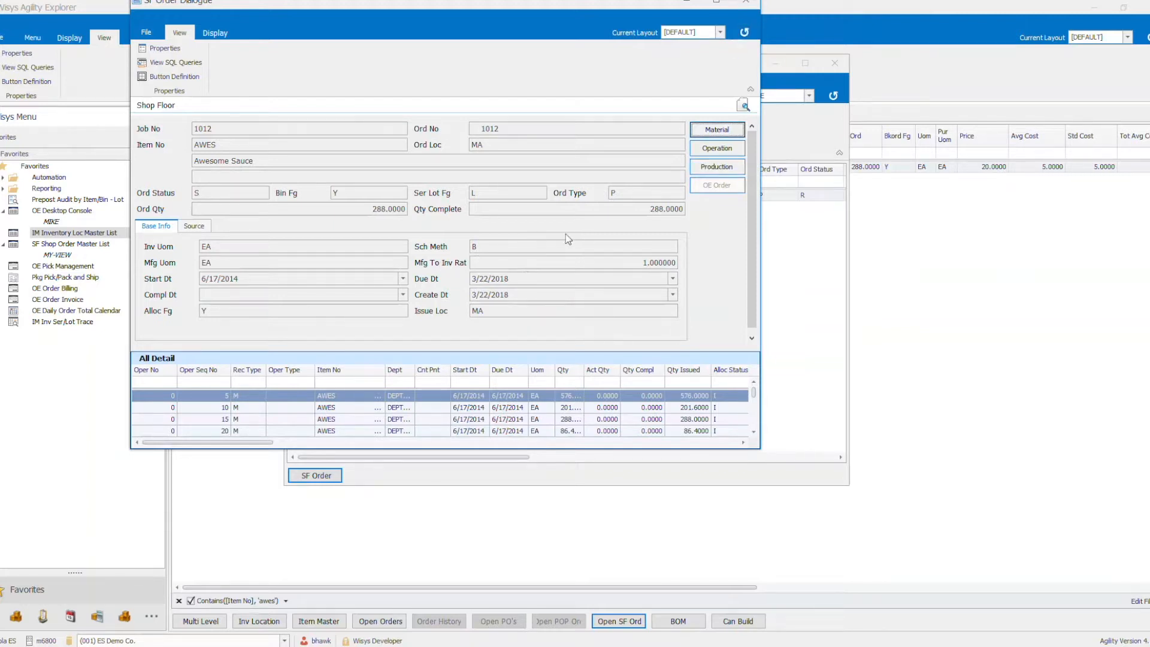
pyautogui.click(614, 210)
pyautogui.moveTo(614, 210); pyautogui.dragTo(682, 209)
pyautogui.click(745, 2)
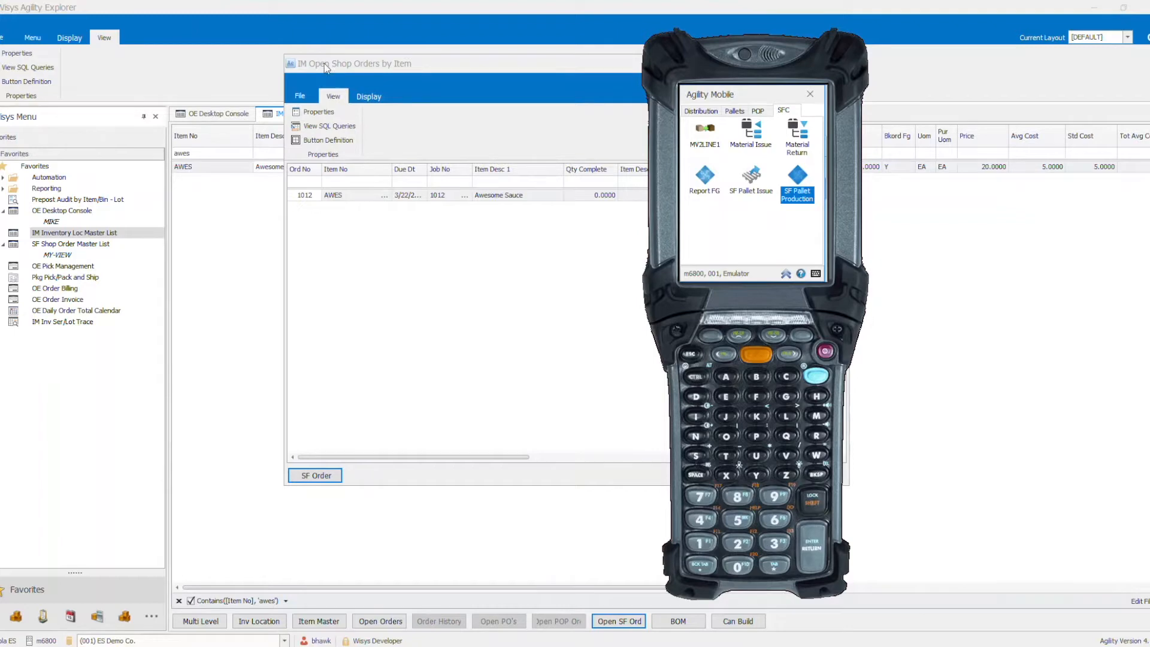
# - Close the IM Open Shop Orders by Item window and the IM Inventory Loc Master List
pyautogui.click(295, 66)
pyautogui.click(257, 154)
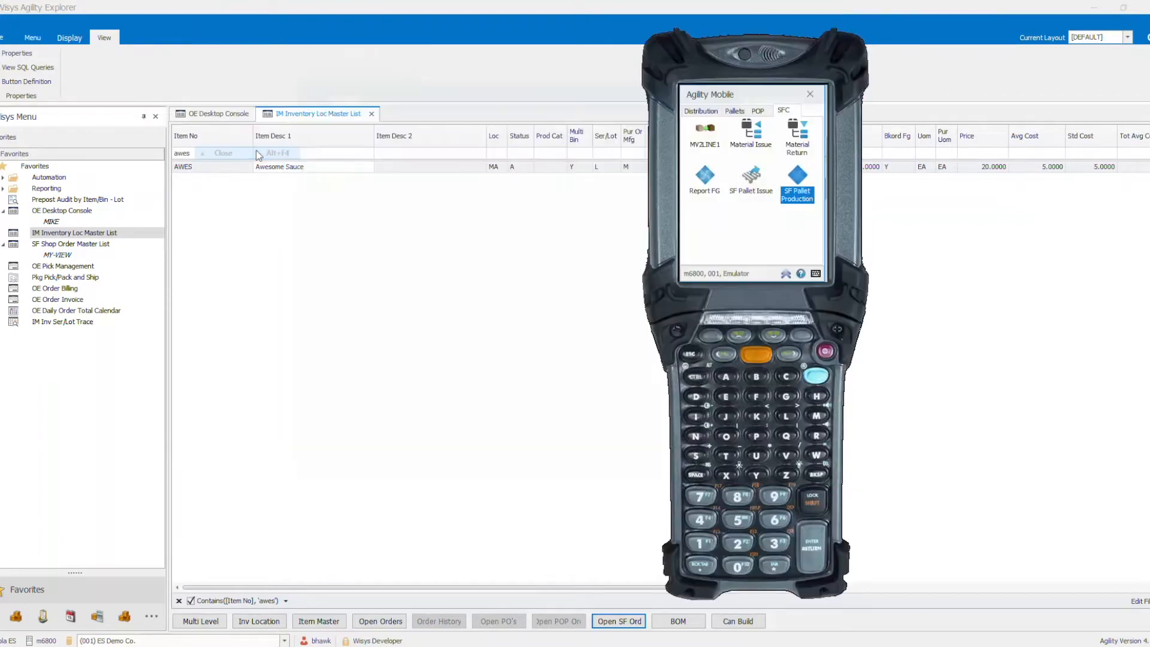
pyautogui.click(371, 113)
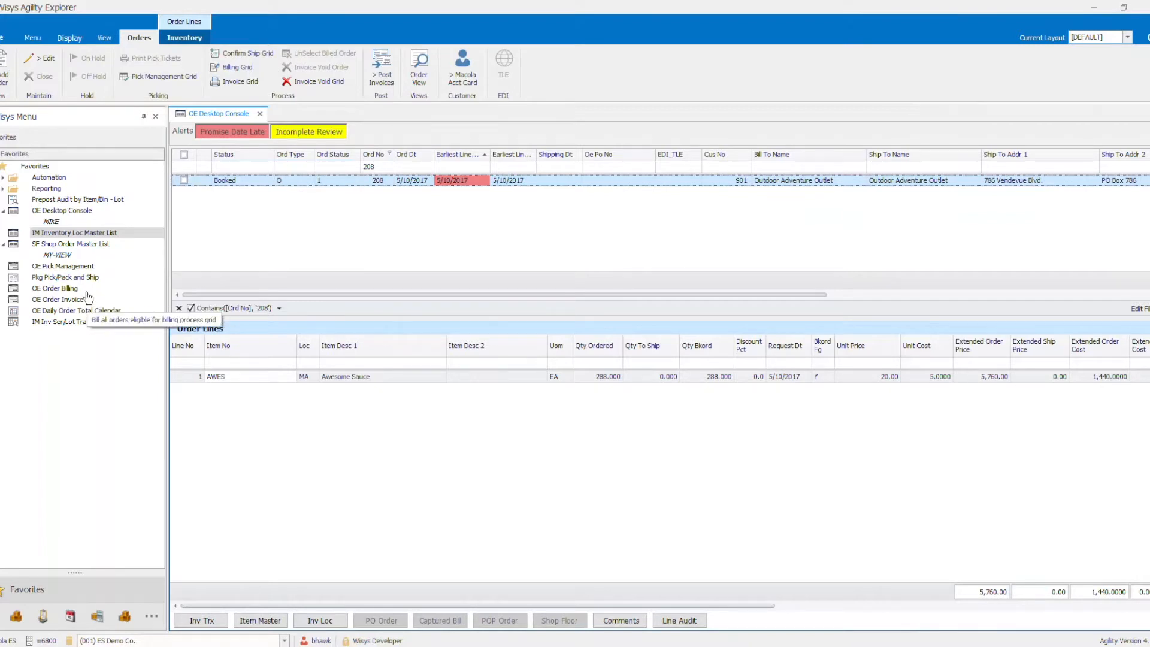
# - Open OE Pick Management and load the order lines with a request date on or before today at location MA
pyautogui.doubleClick(68, 266)
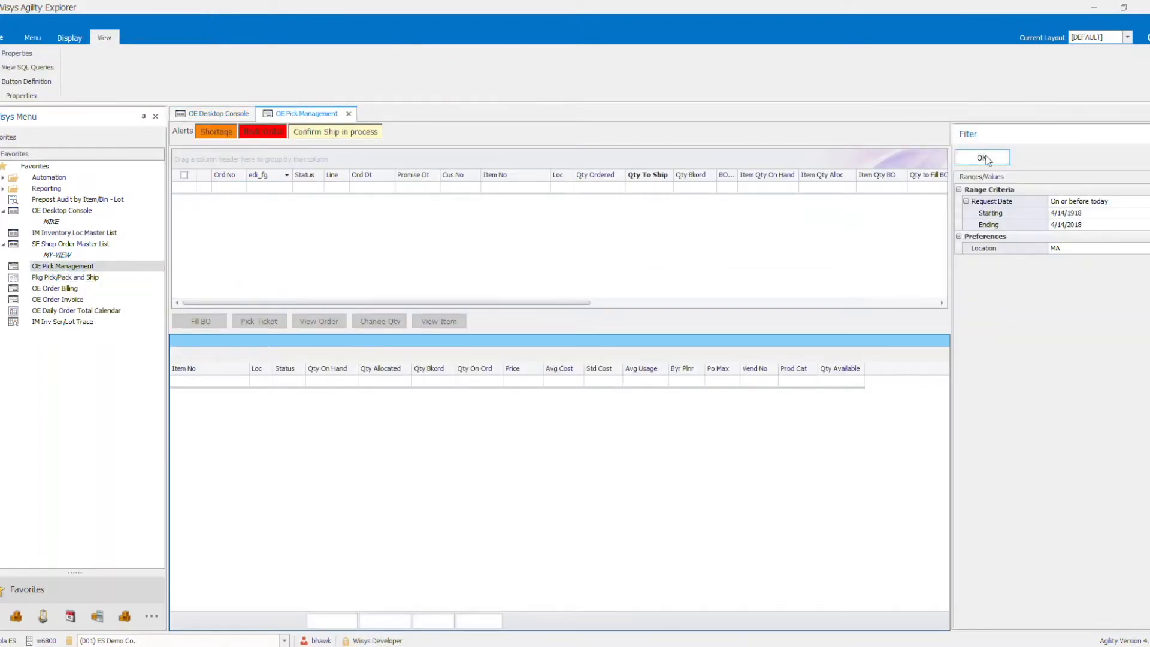
pyautogui.click(985, 157)
pyautogui.click(1145, 201)
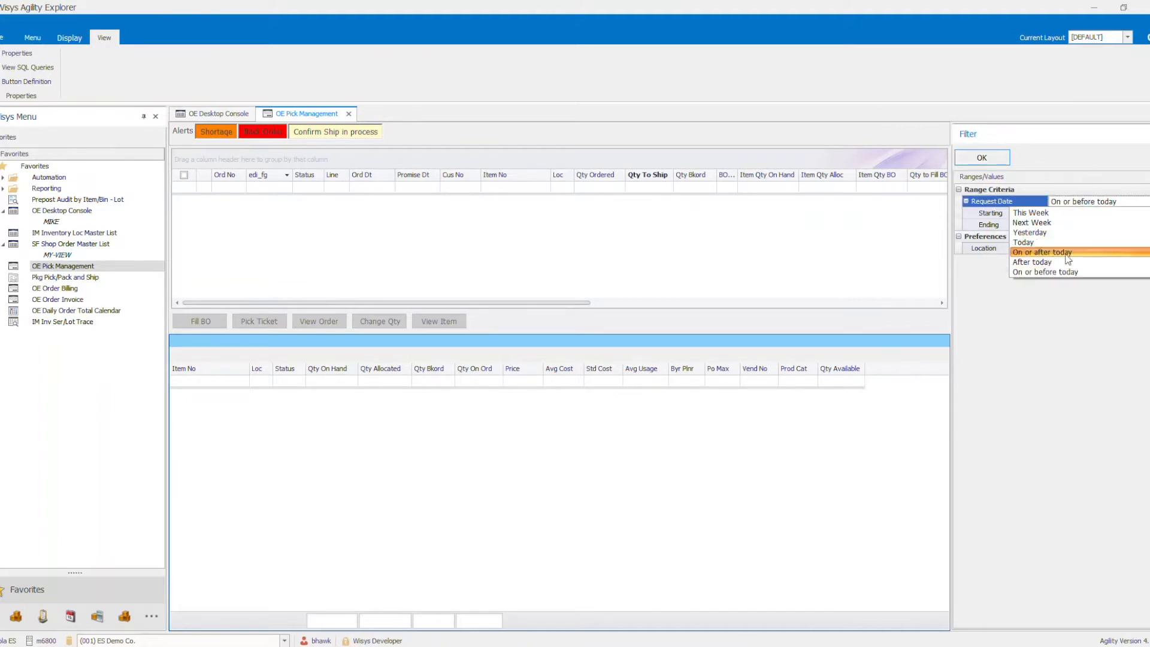
pyautogui.click(1044, 273)
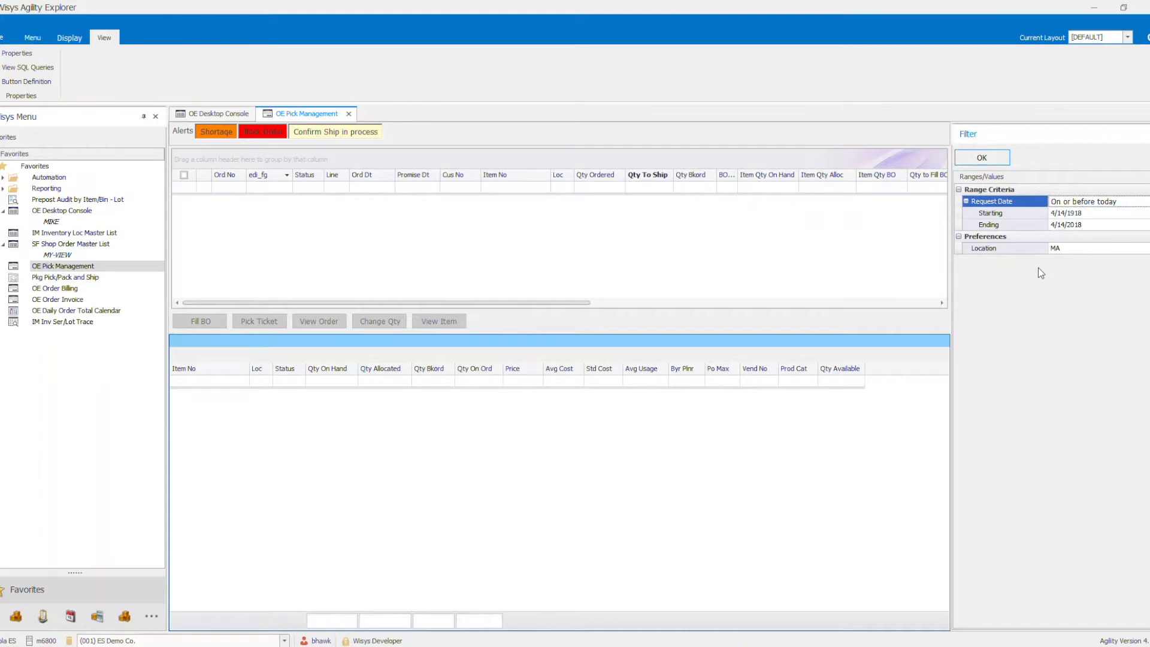
pyautogui.click(974, 159)
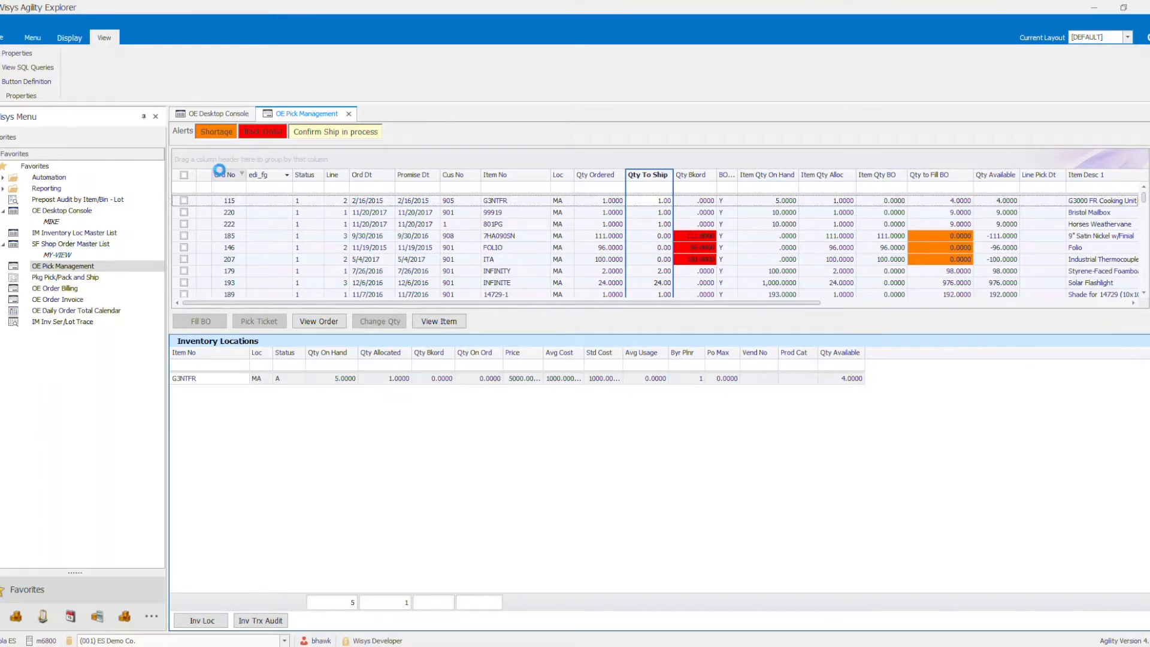
# - Sort the pick management lines by order number and filter them to order 208
pyautogui.click(220, 172)
pyautogui.scroll(-10, 230, 223)
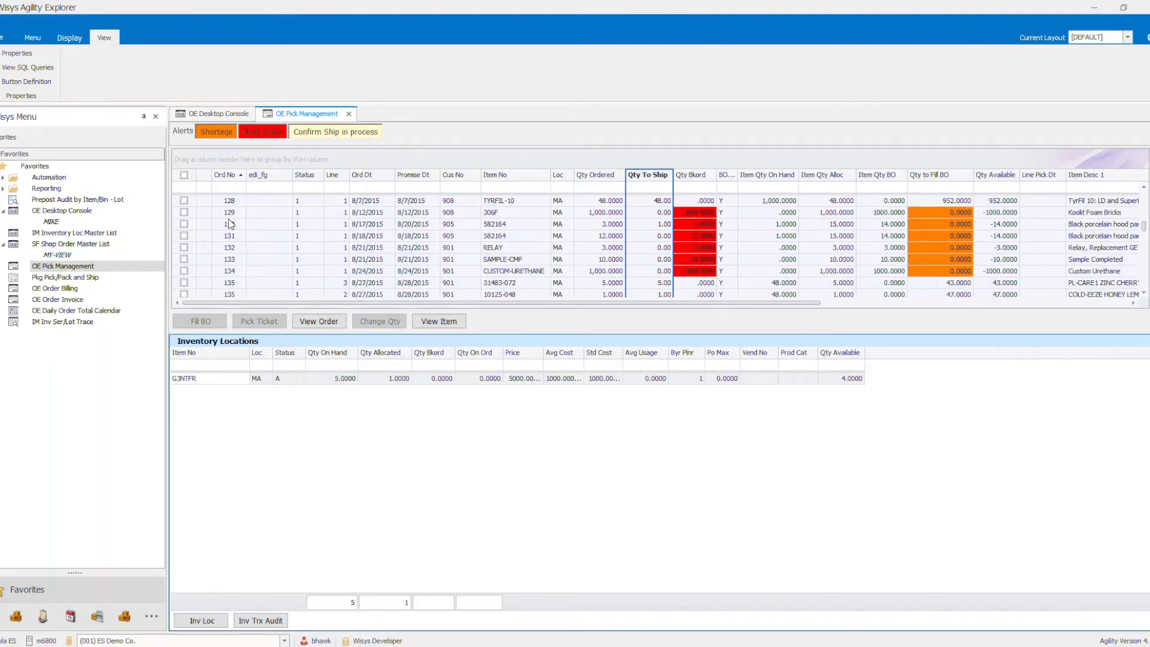
pyautogui.scroll(-5, 229, 223)
pyautogui.click(218, 187)
pyautogui.write('20')
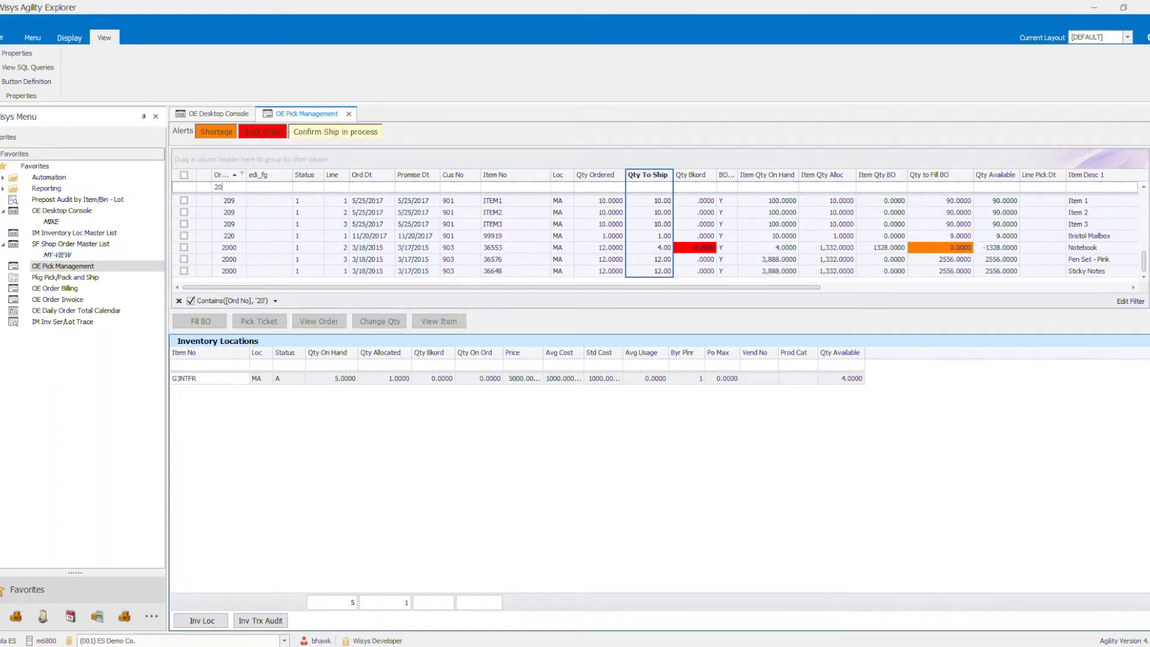
pyautogui.write('8')
# - Select the AWES line of order 208 and fill its backorder
pyautogui.click(256, 205)
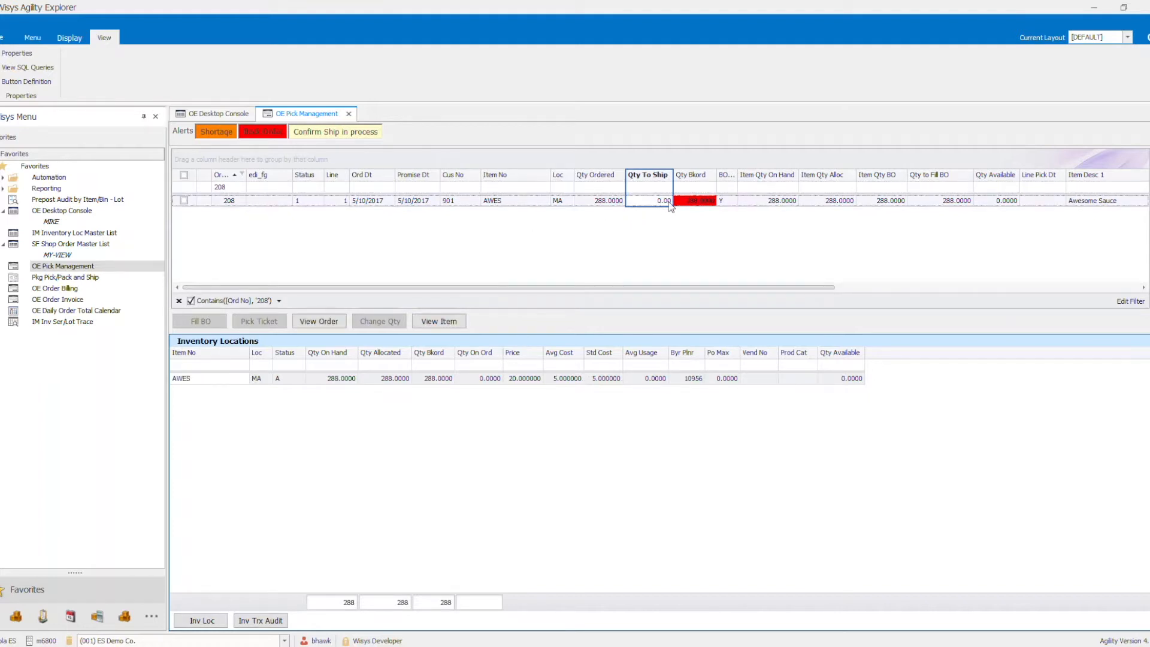
pyautogui.click(185, 201)
pyautogui.click(204, 321)
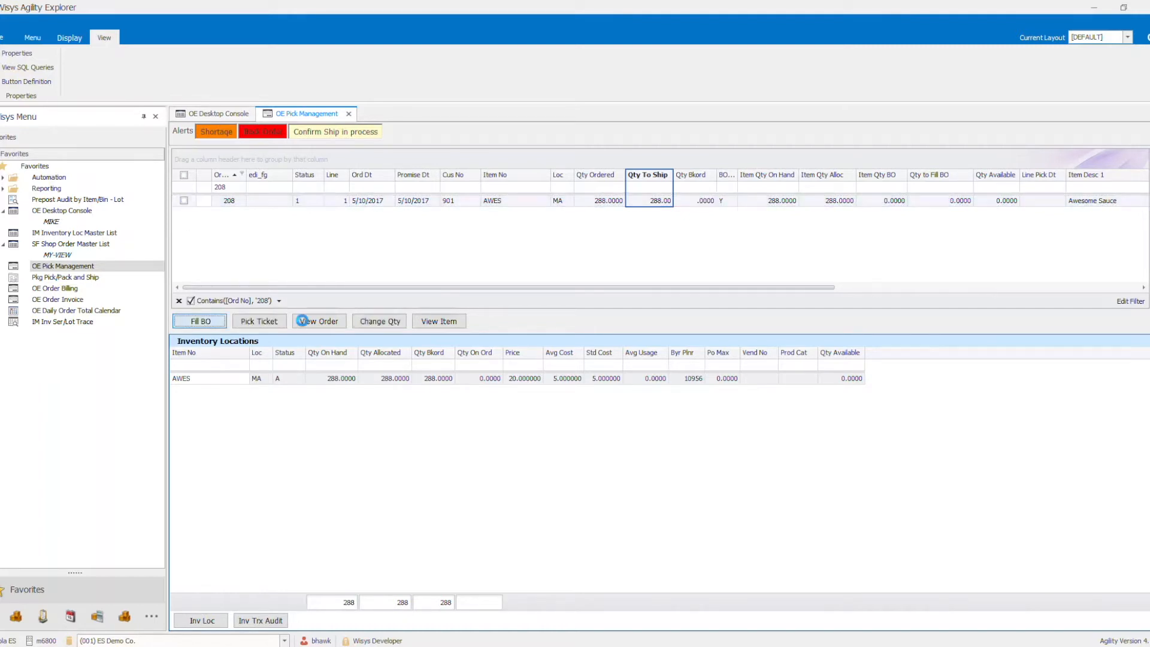
pyautogui.click(302, 321)
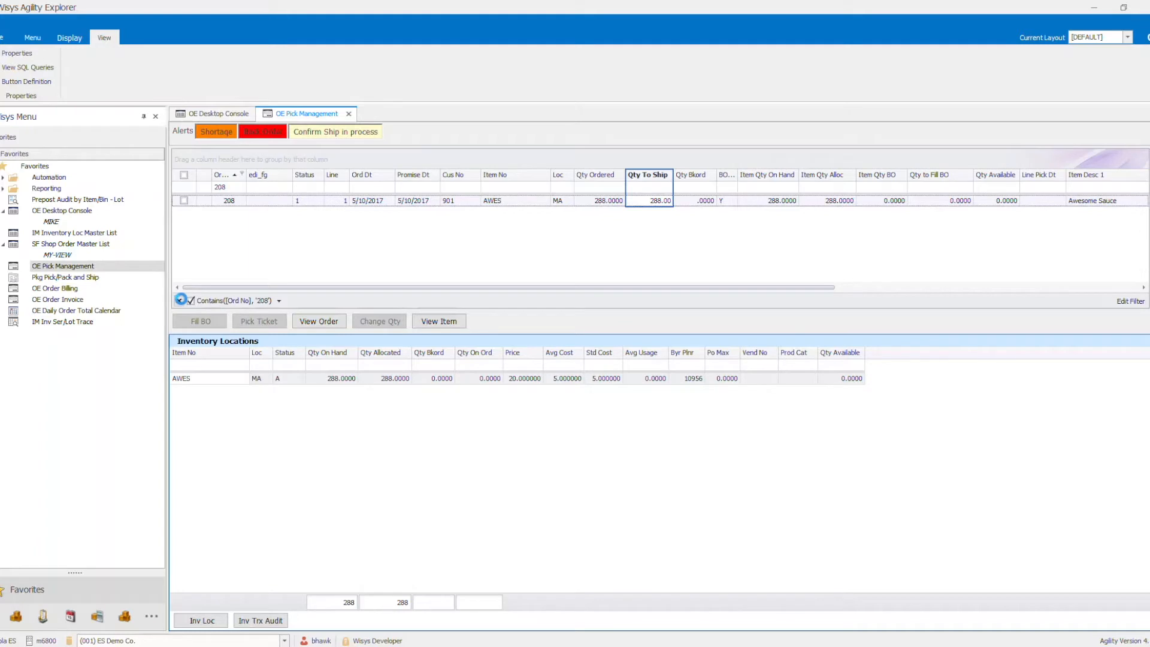
# - Clear the order number filter, select all listed order lines and fill their backorders
pyautogui.click(179, 300)
pyautogui.click(184, 175)
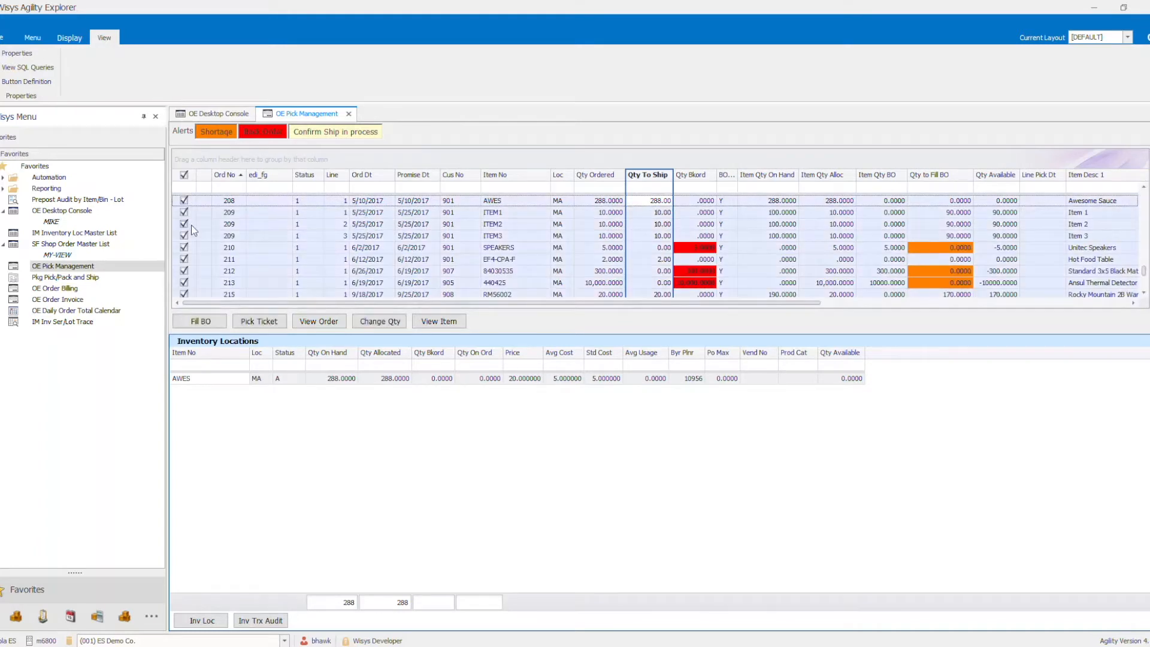
pyautogui.click(200, 321)
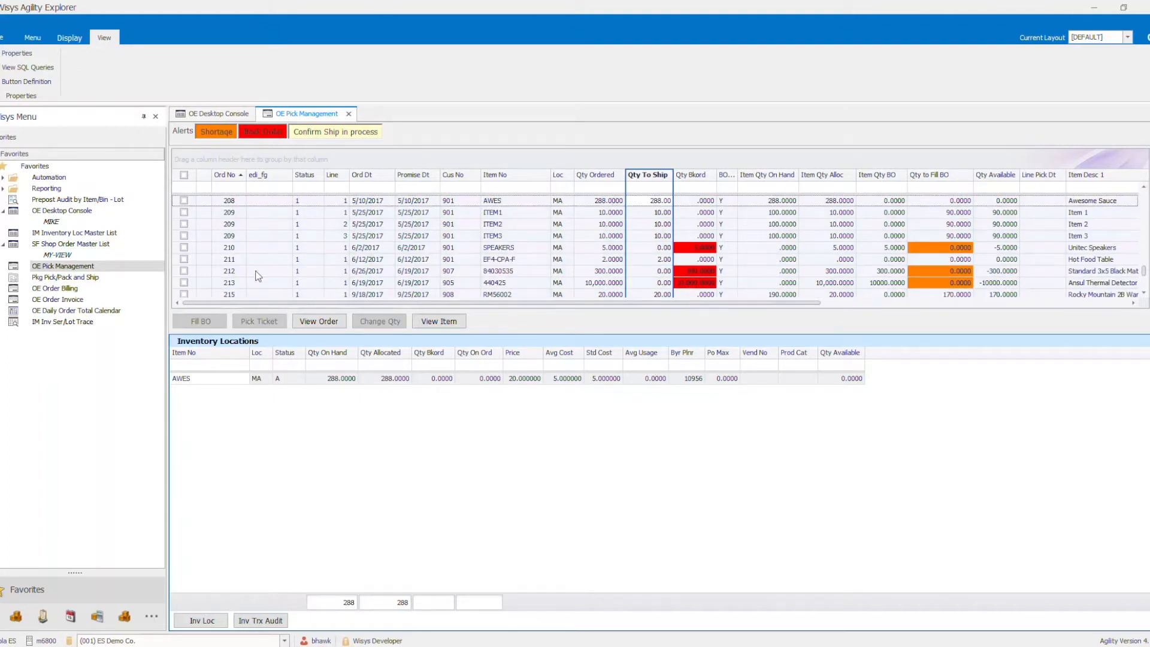
# - Generate the pick ticket for order 208's AWES line, view the document full screen and close it
pyautogui.scroll(-5, 670, 279)
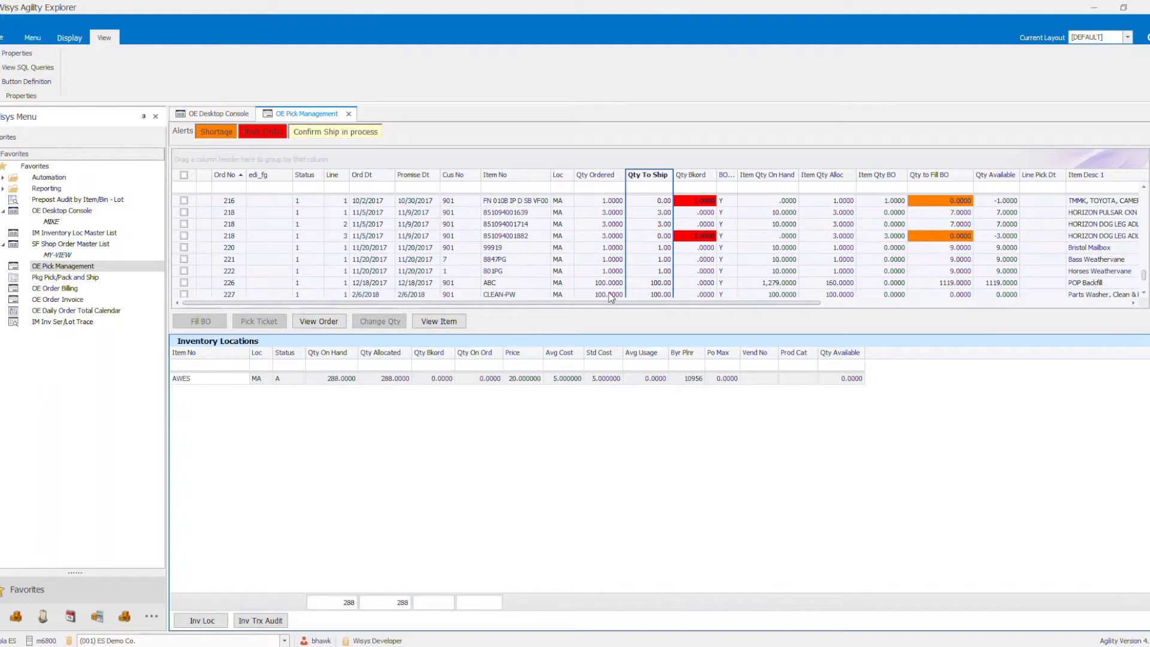
pyautogui.scroll(4, 317, 237)
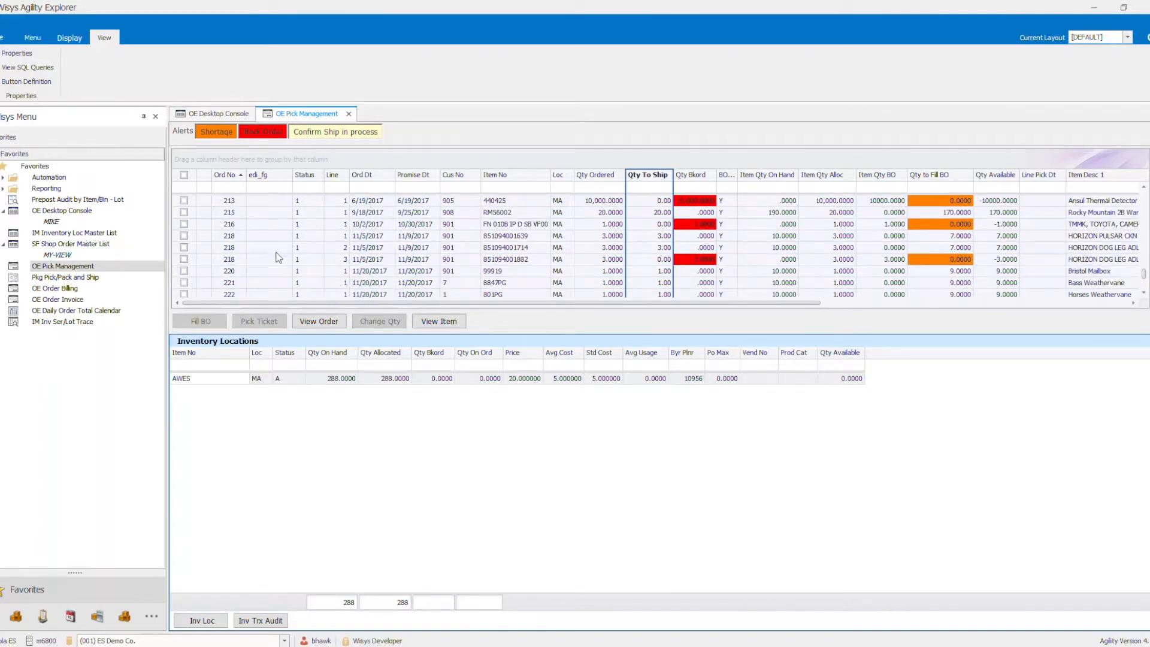
pyautogui.scroll(2, 279, 252)
pyautogui.scroll(1, 280, 252)
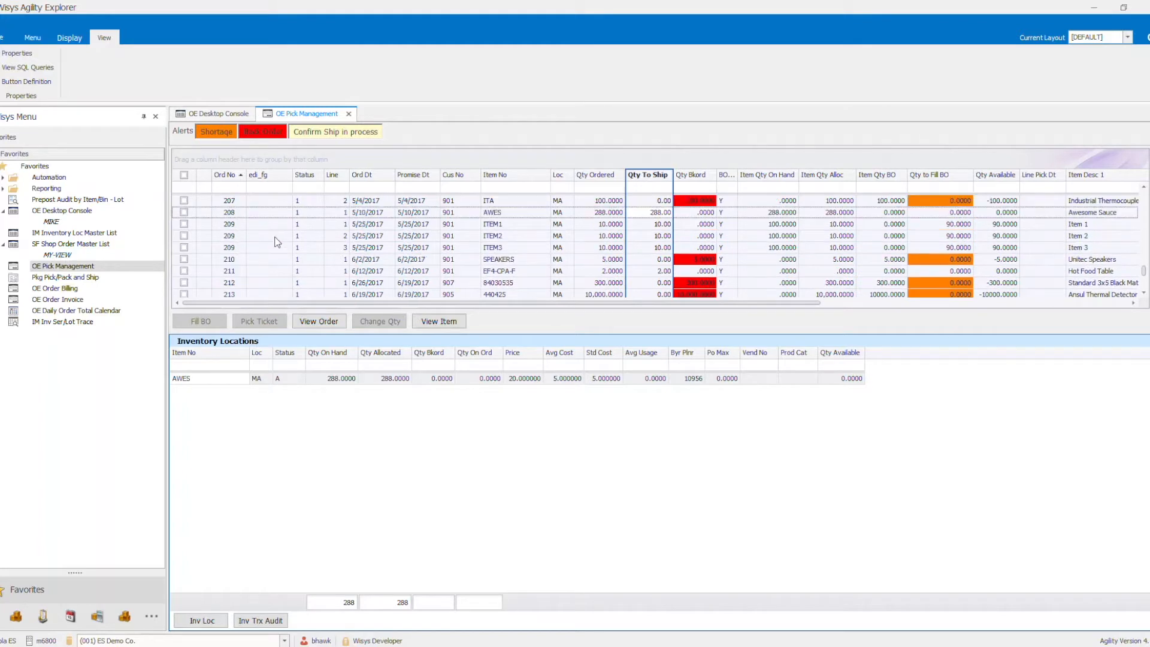
pyautogui.click(254, 201)
pyautogui.click(258, 212)
pyautogui.click(199, 214)
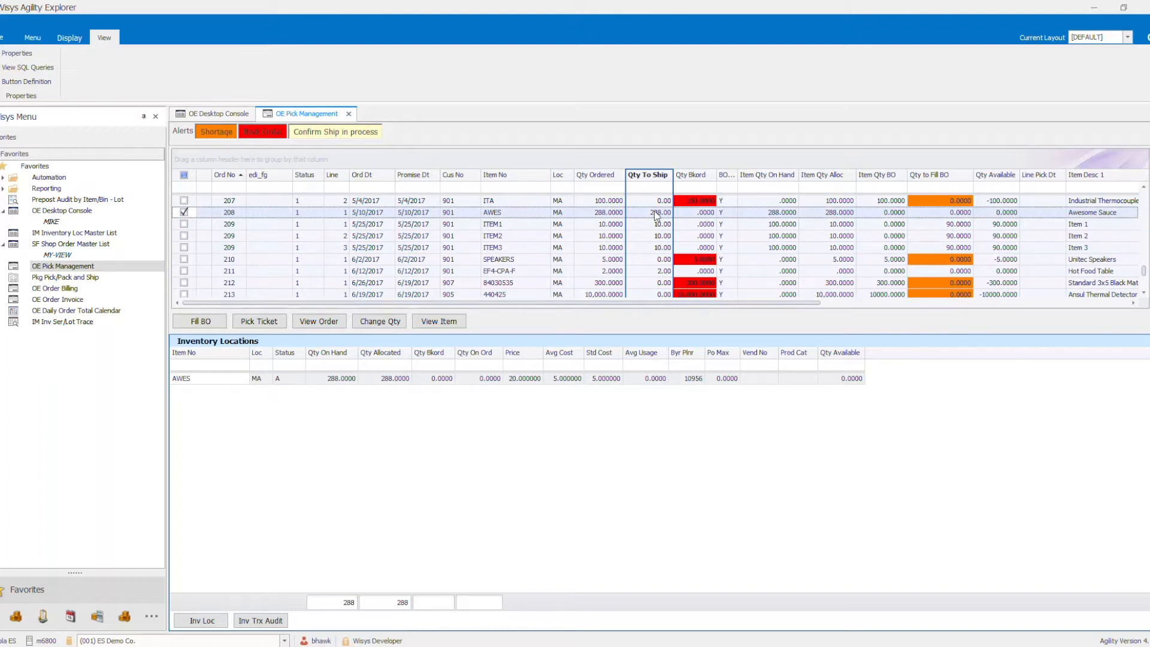
pyautogui.click(255, 324)
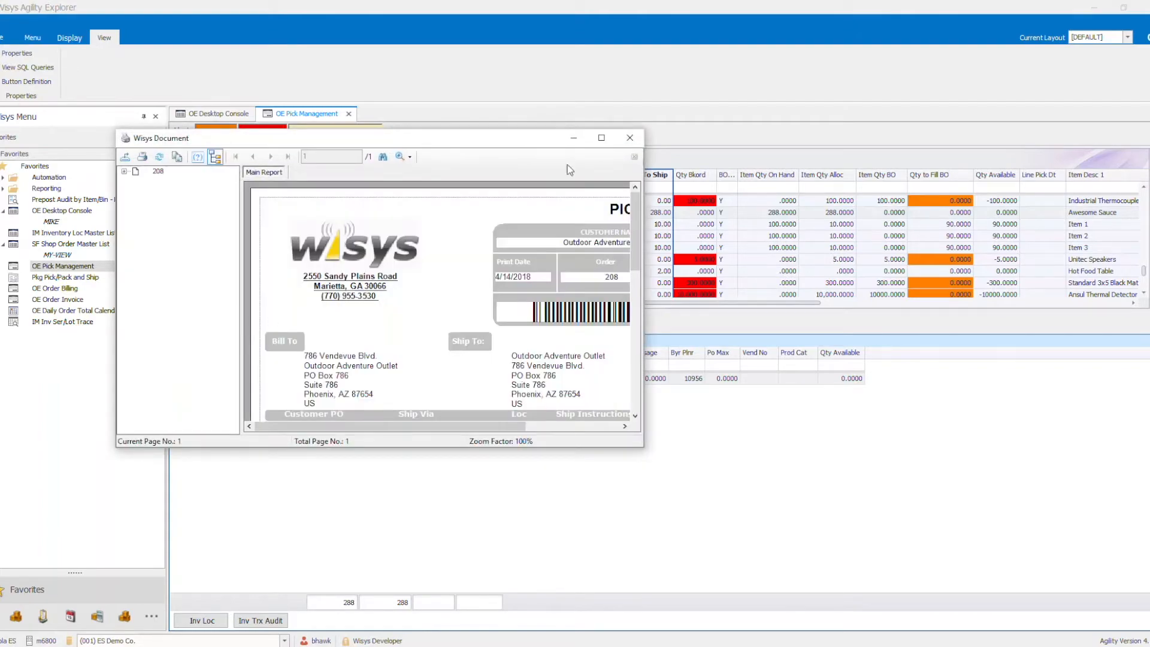
pyautogui.click(601, 137)
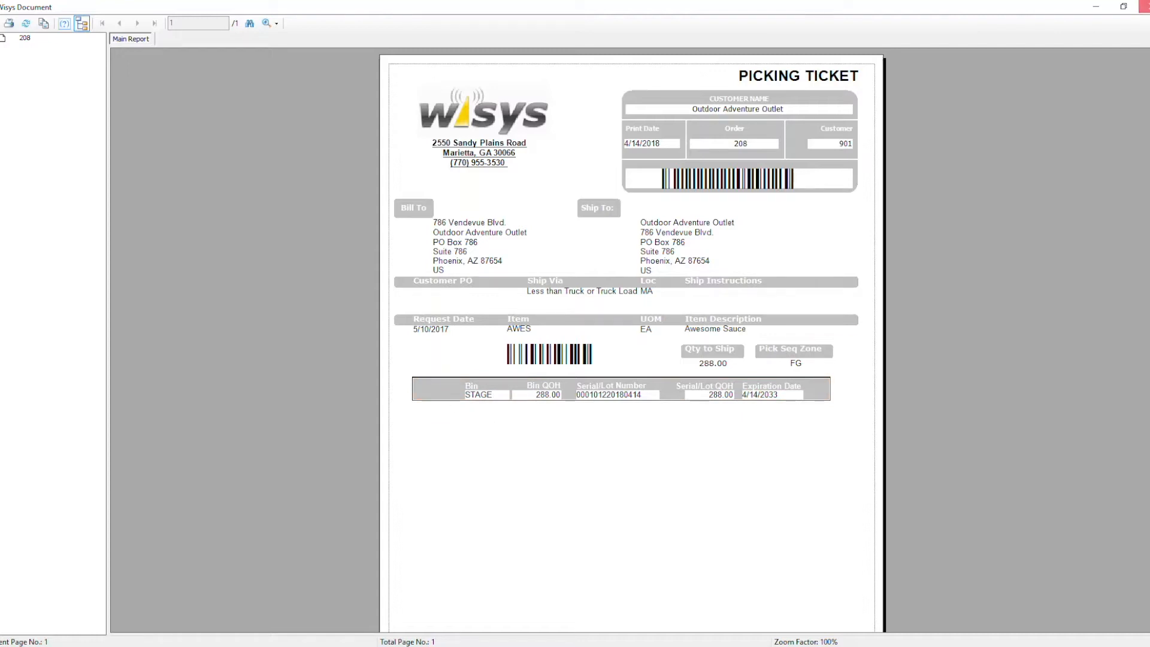
pyautogui.click(1144, 6)
pyautogui.click(565, 346)
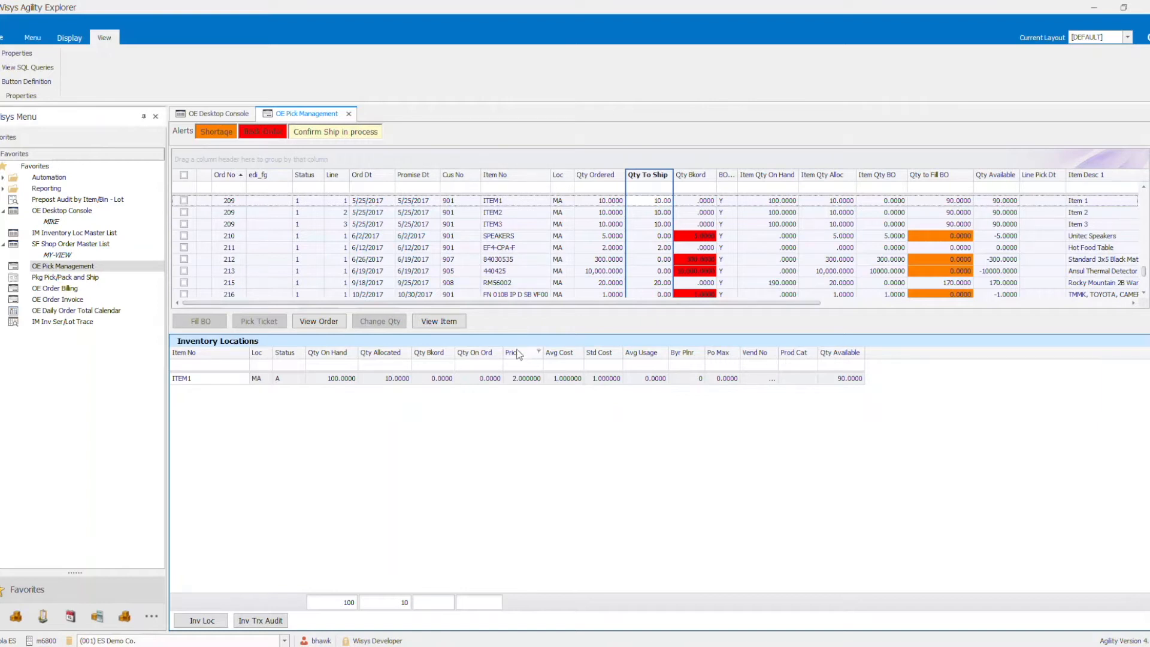
# - Open Pkg Pick/Pack and Ship with the side menu collapsed, and switch to Agility Mobile's Pallets functions
pyautogui.doubleClick(67, 278)
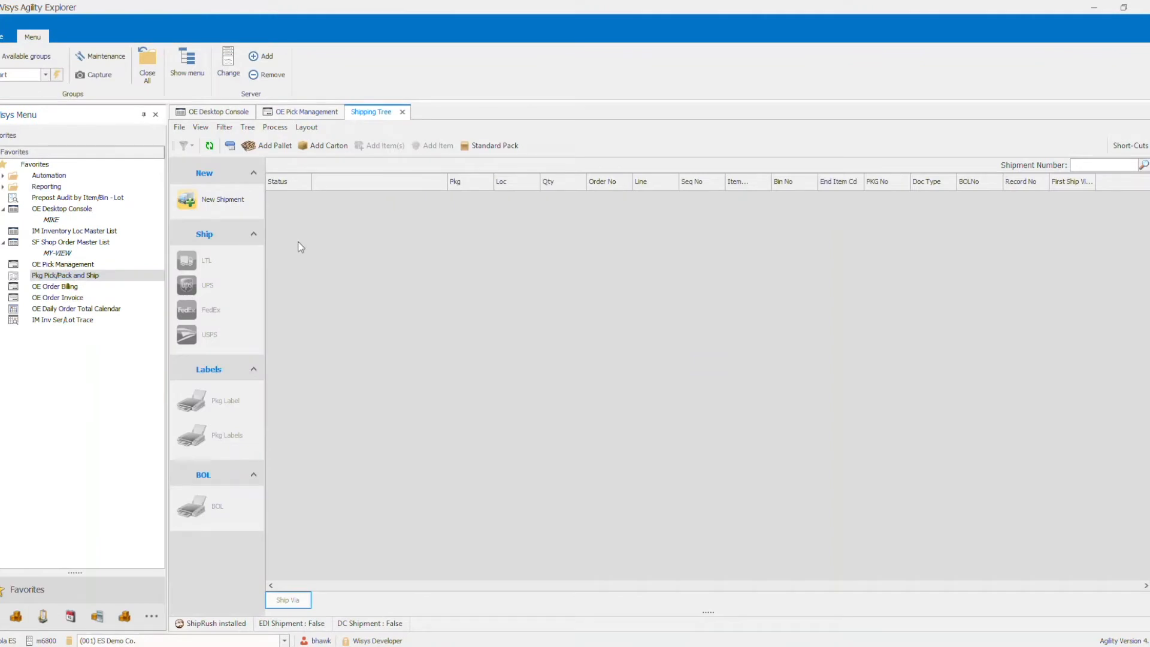
pyautogui.click(142, 117)
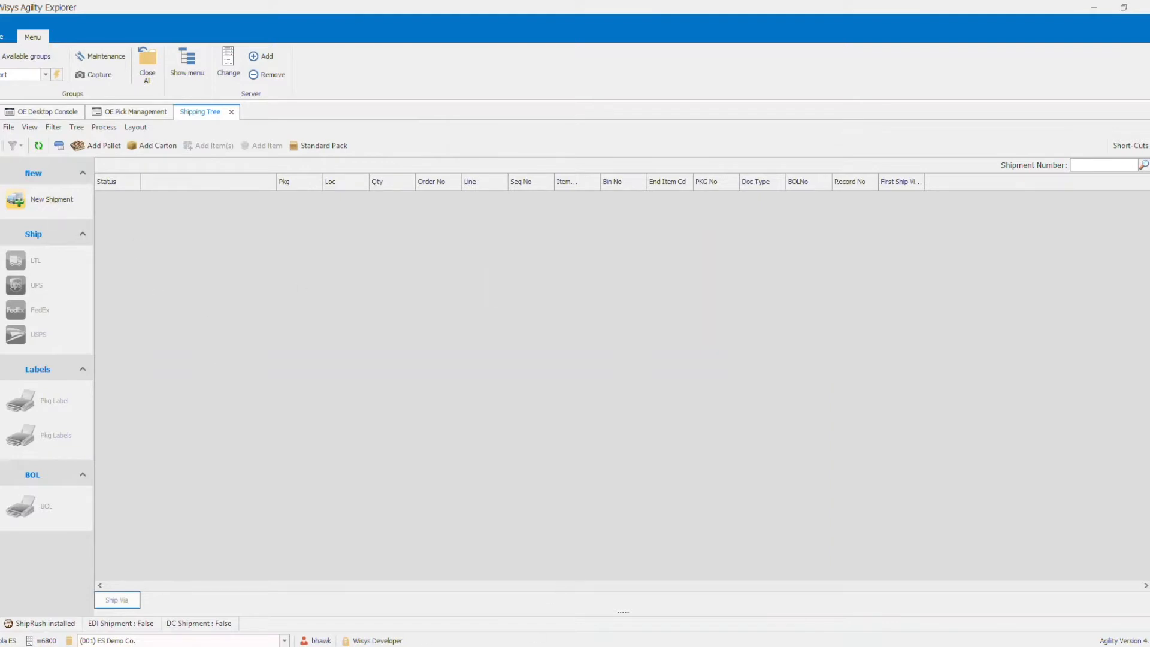
pyautogui.moveTo(416, 646)
pyautogui.click(478, 608)
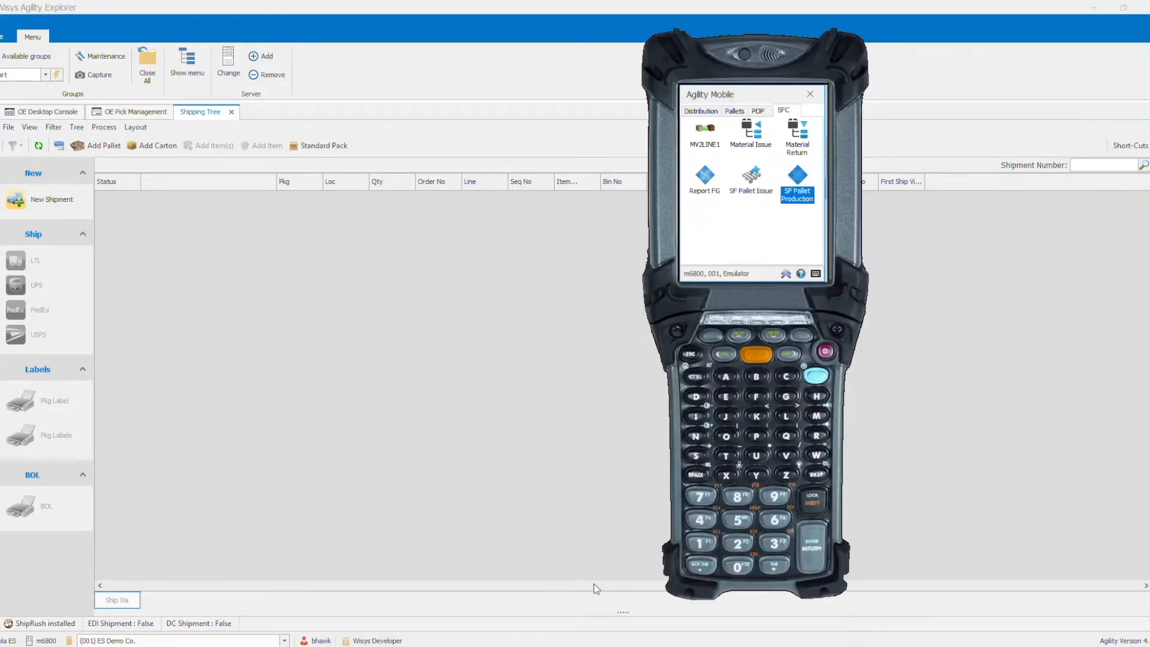
pyautogui.click(732, 112)
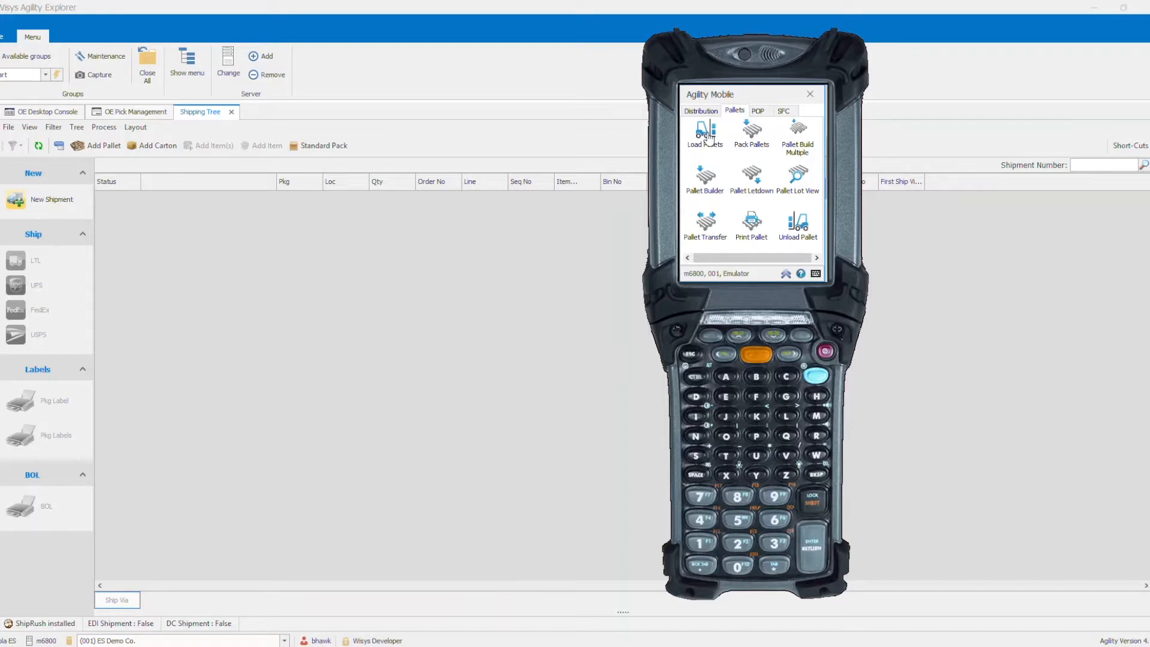
# - In Load Pallets, start a NEW SHIPMENT and load pallet 123 for item AWES on order 208
pyautogui.click(709, 140)
pyautogui.click(709, 140)
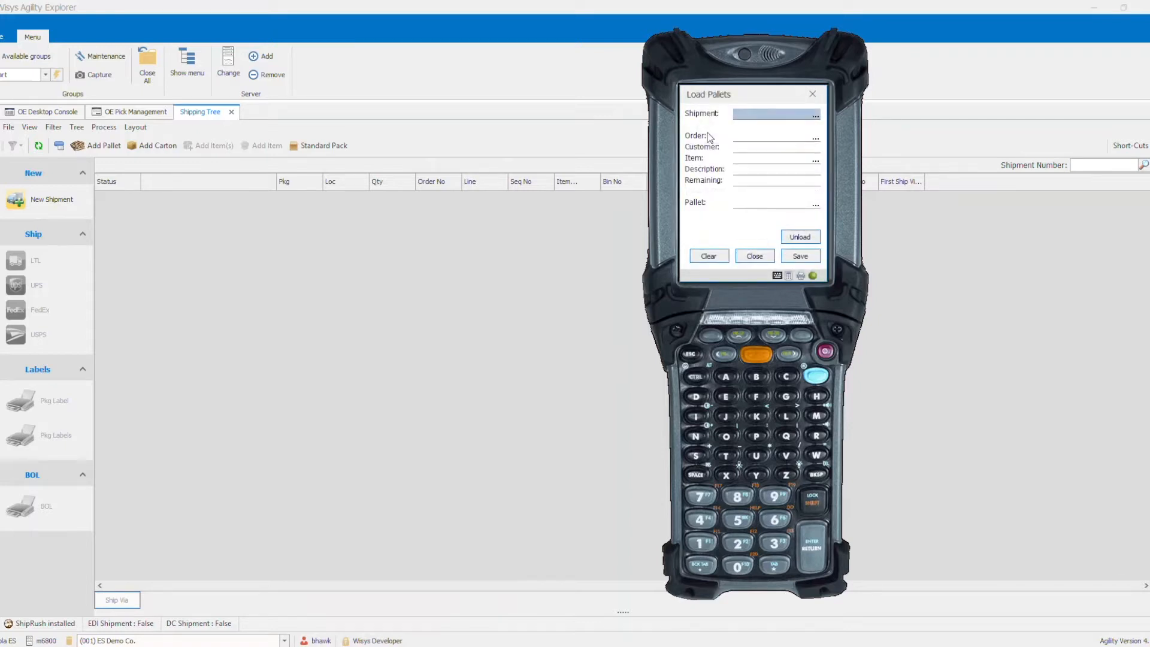
pyautogui.write('NEW SHIPMENT')
pyautogui.press('Return')
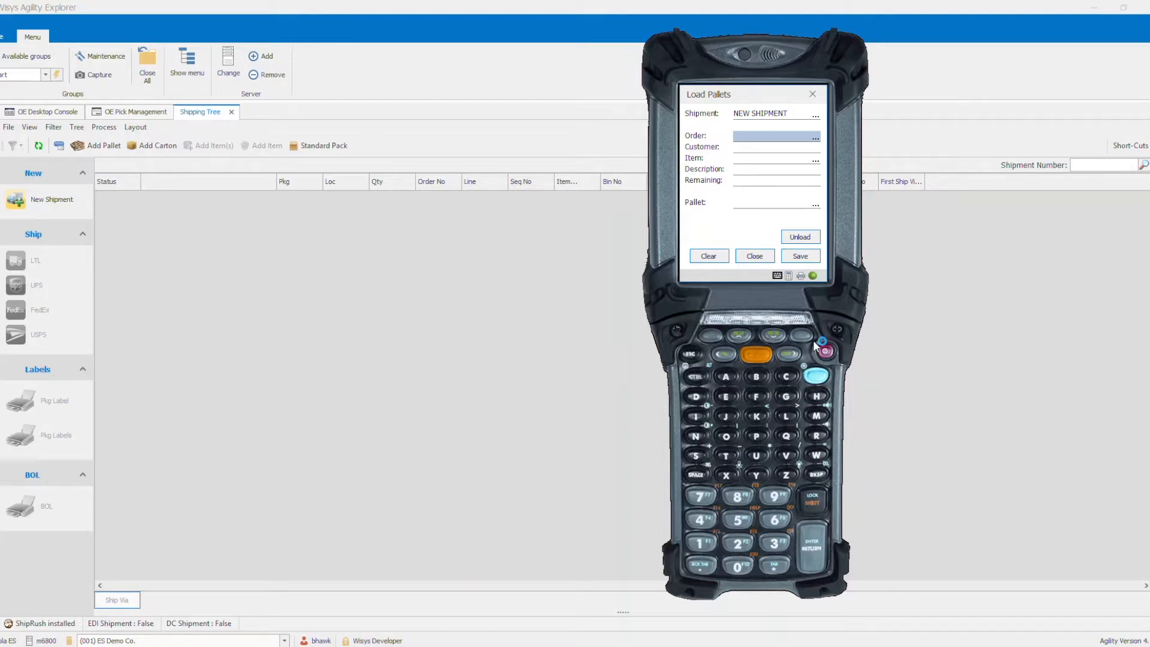
pyautogui.write('208')
pyautogui.press('Return')
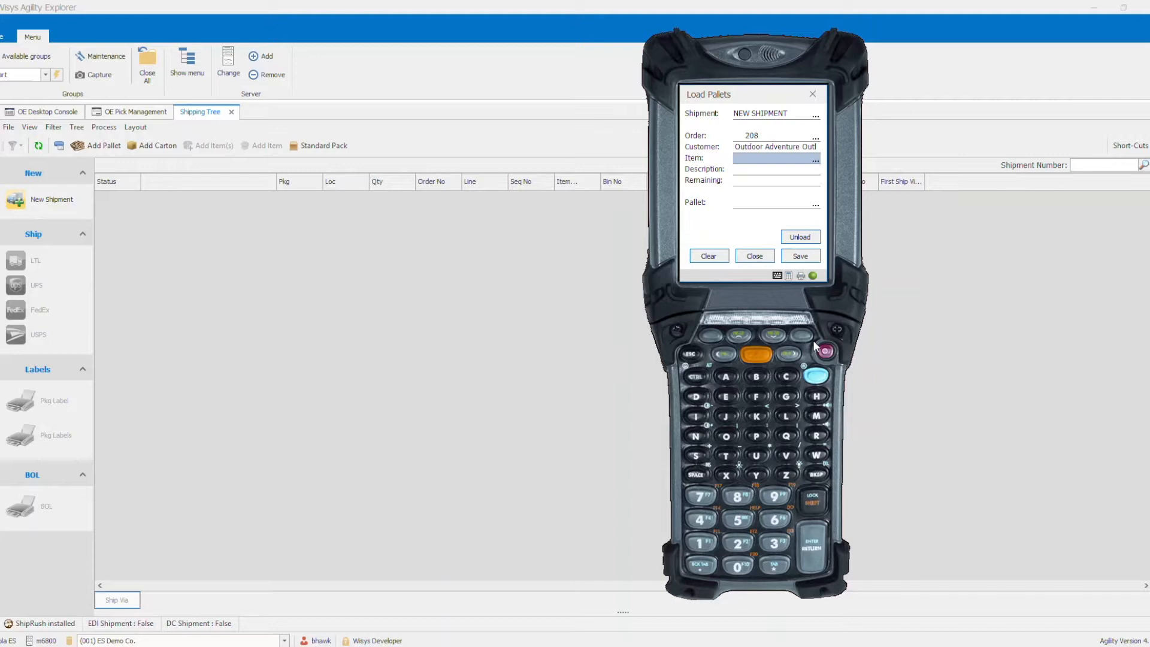
pyautogui.write('AWES')
pyautogui.press('Return')
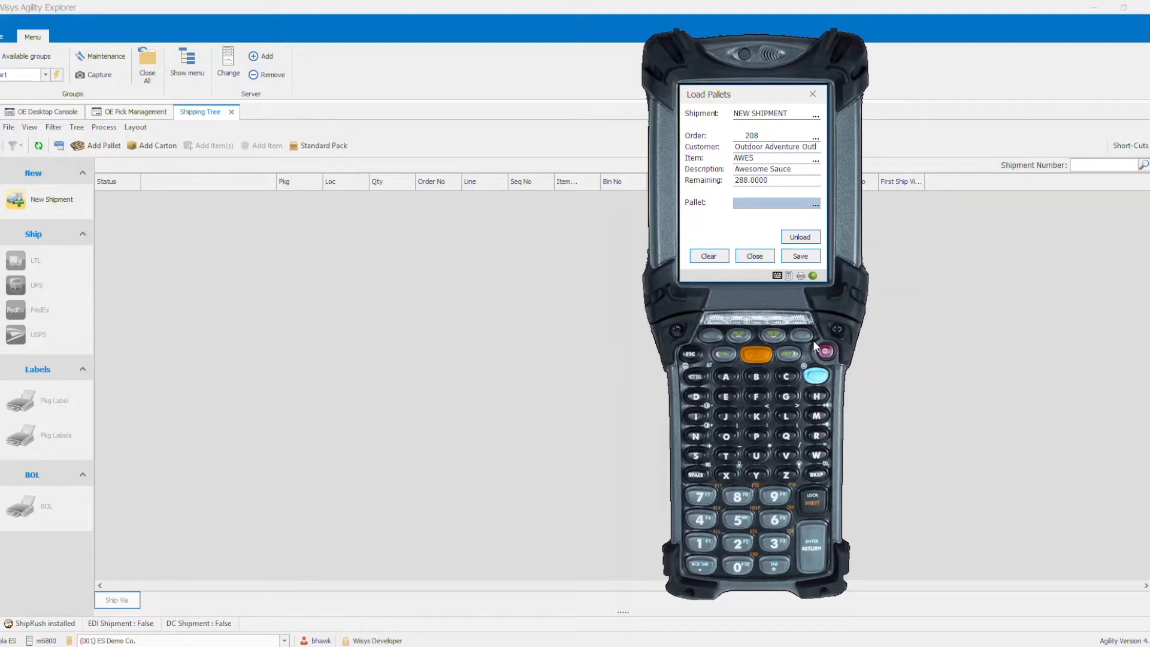
pyautogui.write('113')
pyautogui.press('Return')
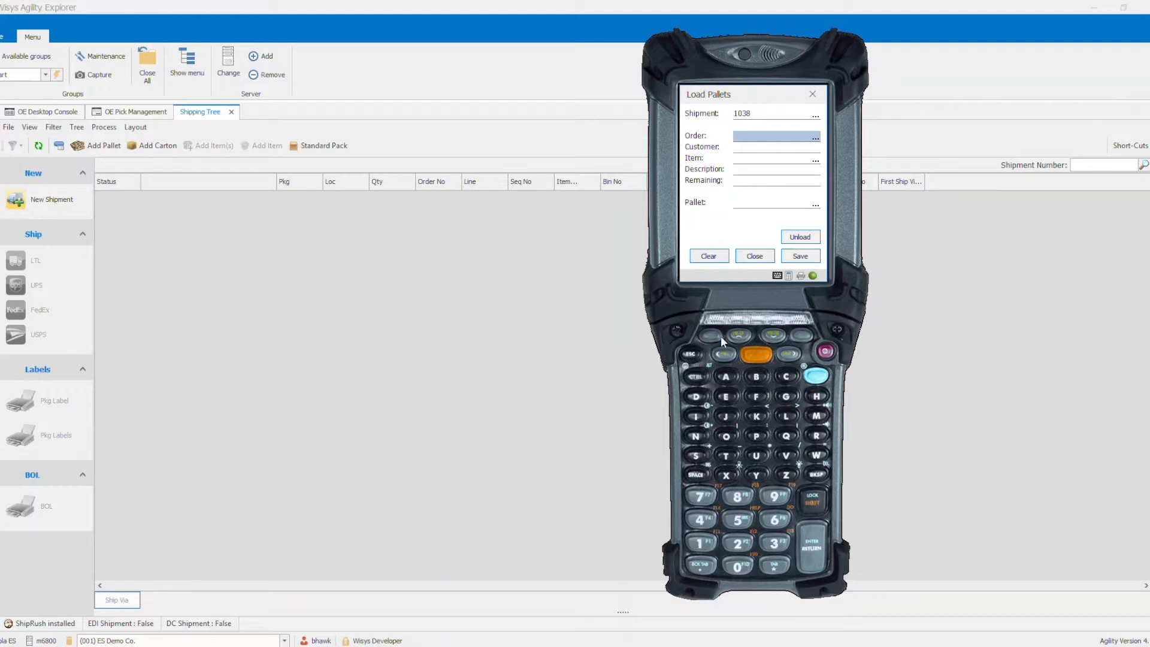
# - Switch to the Shipping Tree, open shipment 1038 and check the AWES item's lines still to pack
pyautogui.click(456, 282)
pyautogui.click(1093, 167)
pyautogui.write('1038')
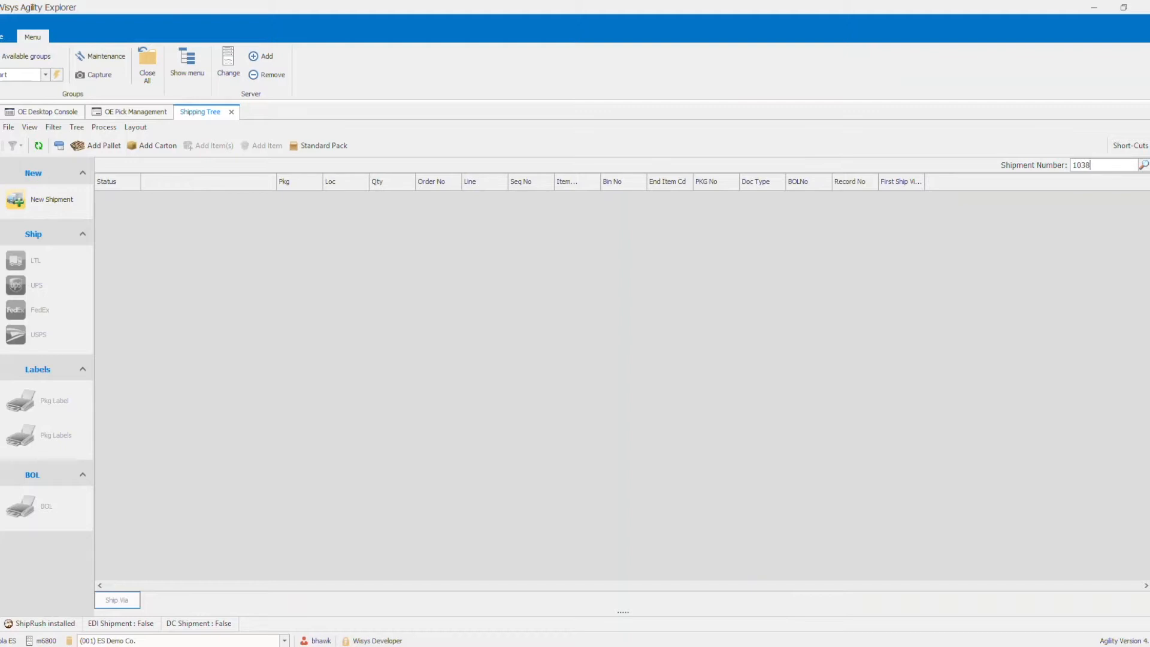
pyautogui.press('Return')
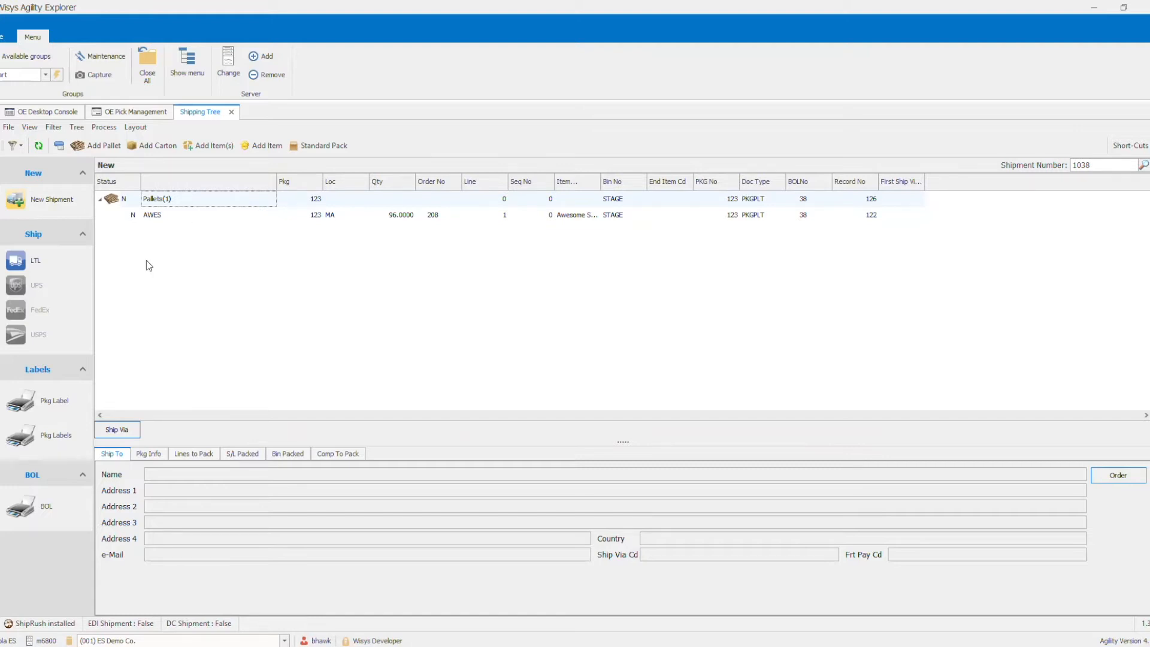
pyautogui.click(162, 214)
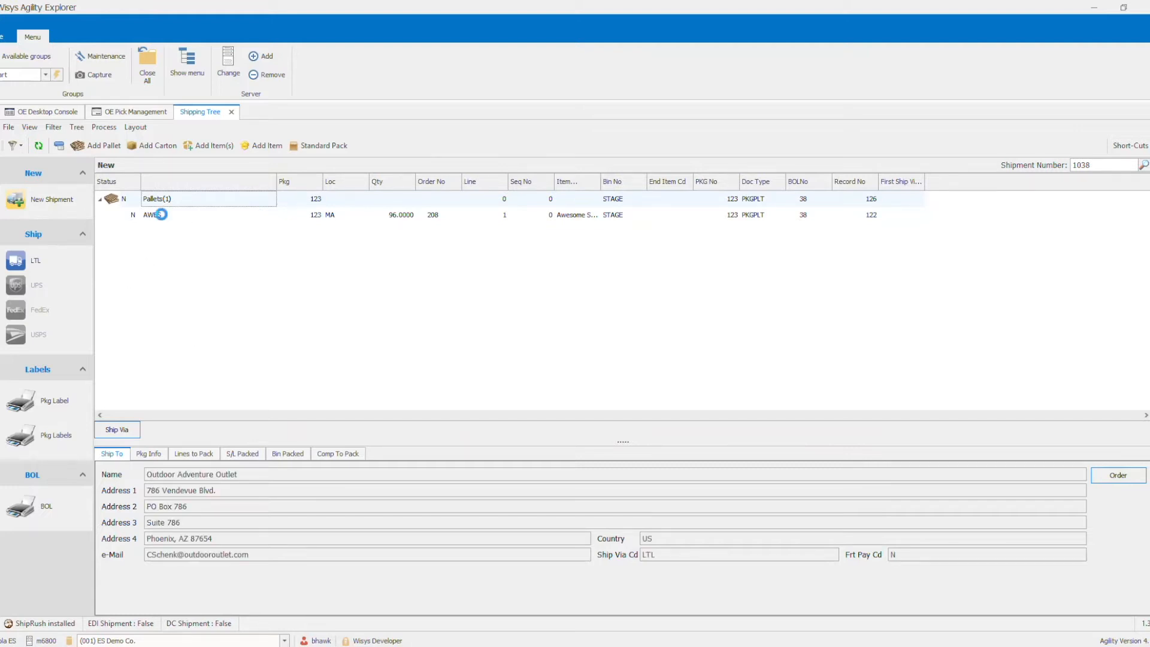
pyautogui.click(187, 455)
pyautogui.click(187, 455)
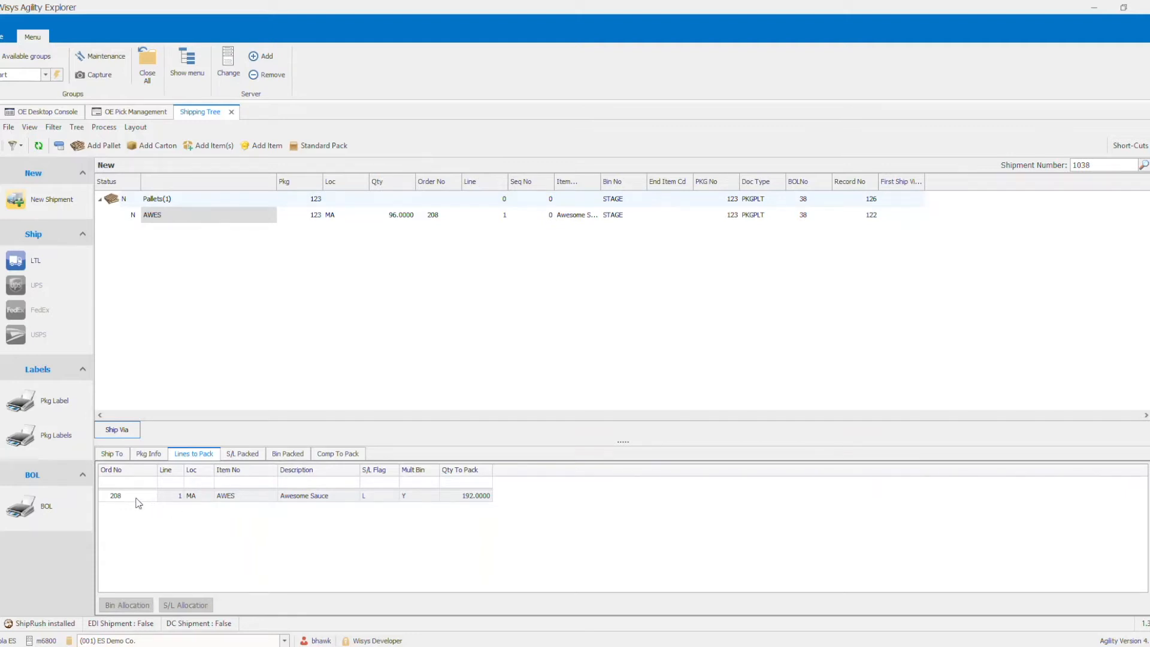
pyautogui.click(470, 497)
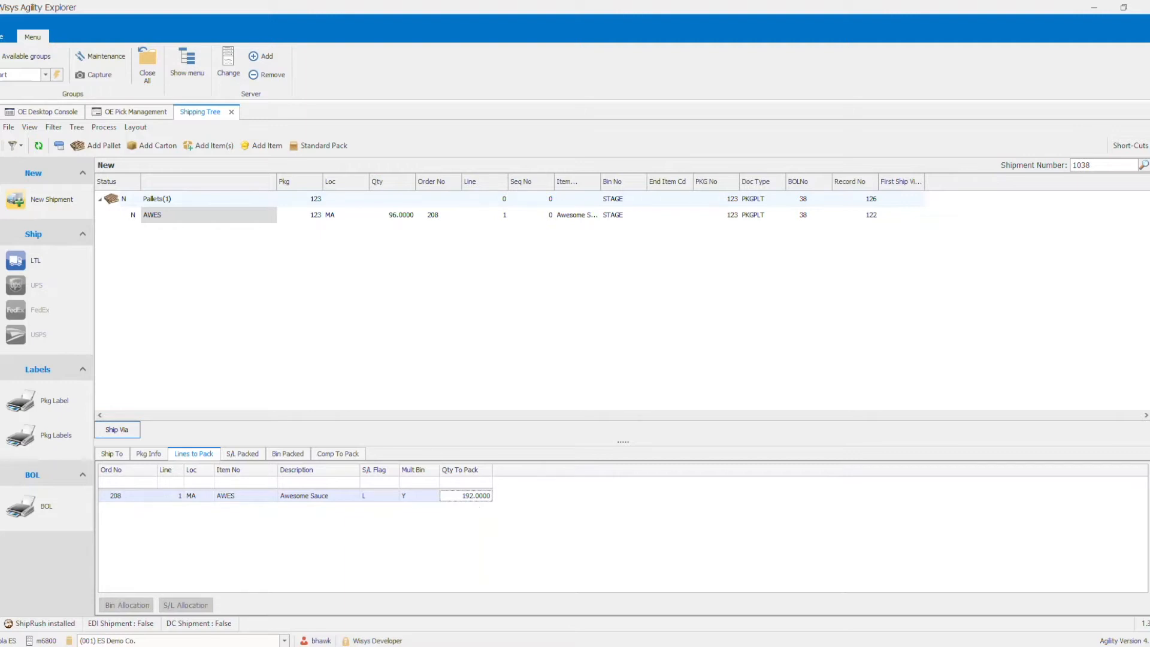
# - Return to Agility Mobile and load pallet 122 onto shipment 1038 for item AWES on order 208
pyautogui.hotkey('alt', 'Tab')
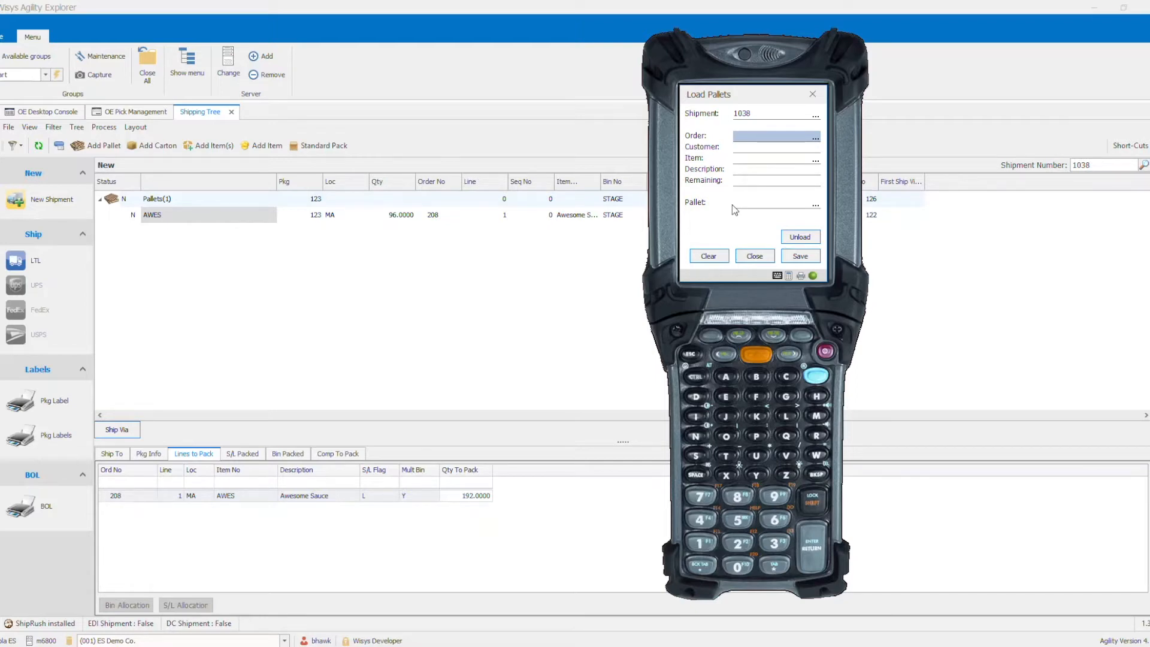
pyautogui.write('208')
pyautogui.press('Return')
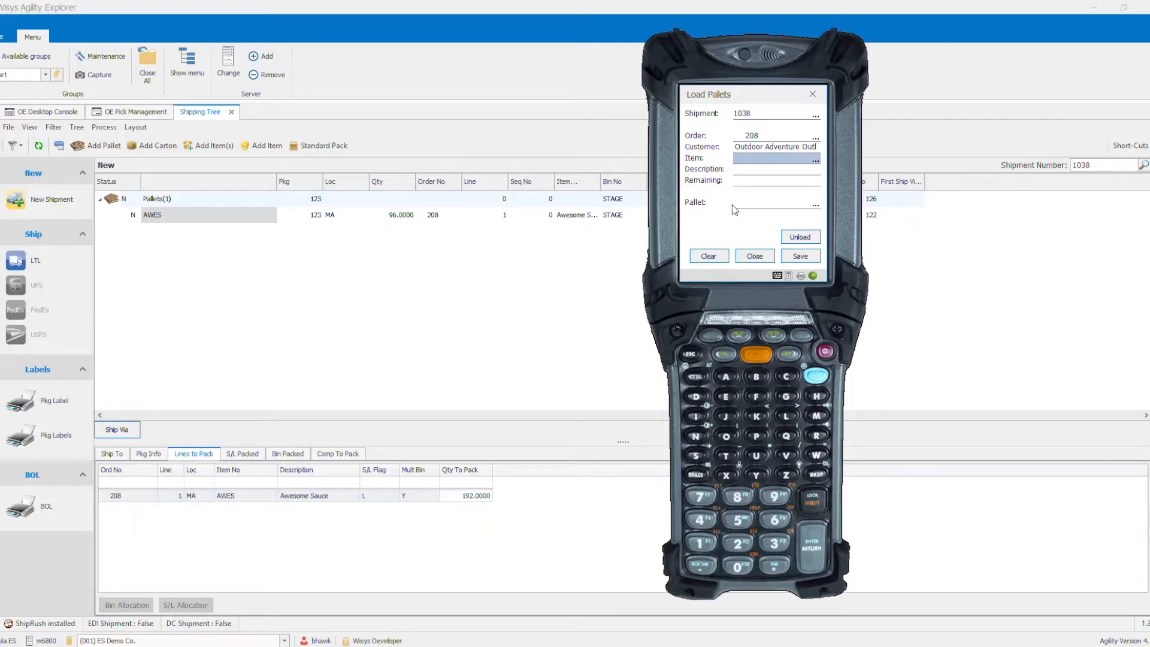
pyautogui.write('AWES')
pyautogui.press('Return')
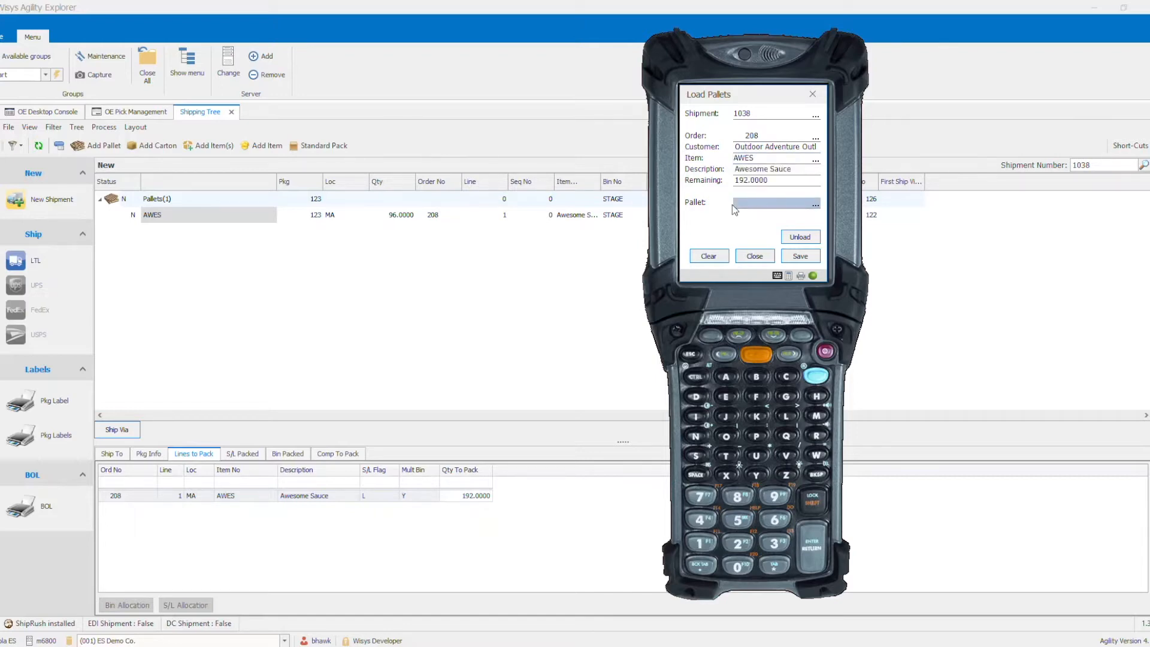
pyautogui.write('122')
pyautogui.press('Return')
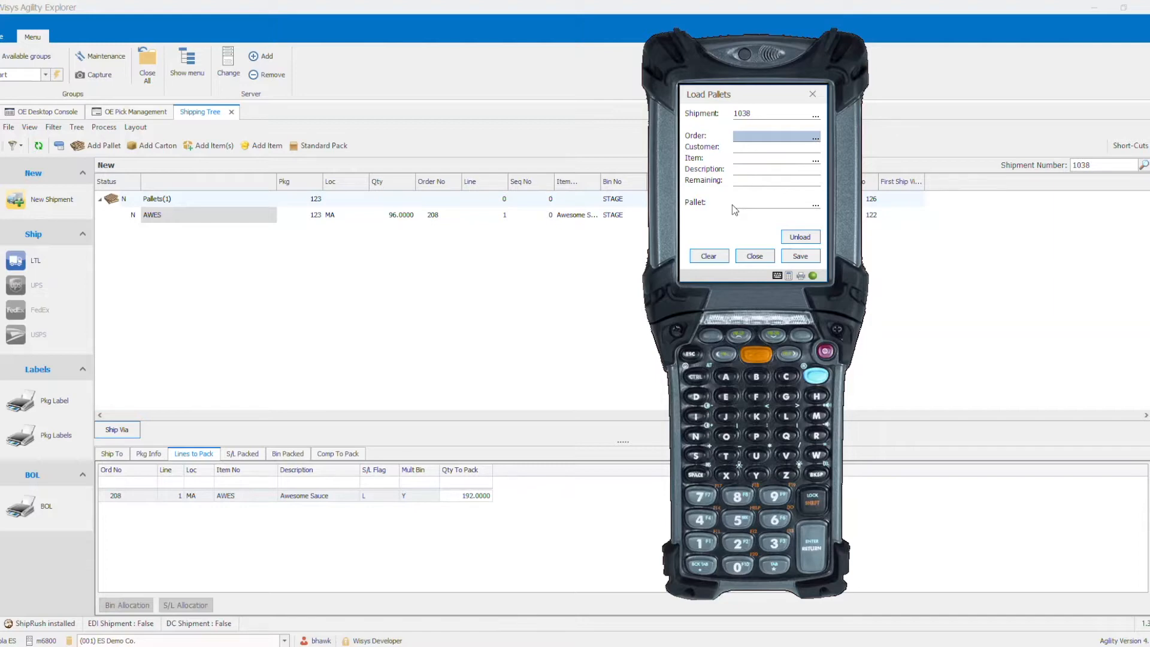
# - Load pallet 121 onto shipment 1038 for item AWES on order 208
pyautogui.write('208')
pyautogui.press('Return')
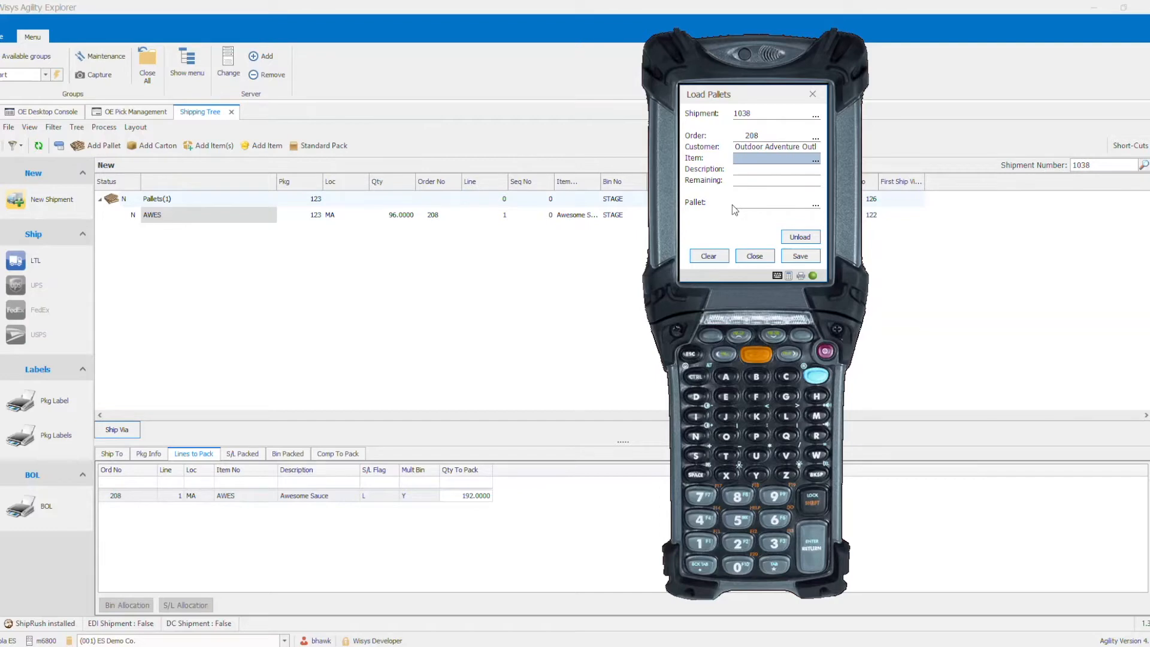
pyautogui.write('AWES')
pyautogui.press('Return')
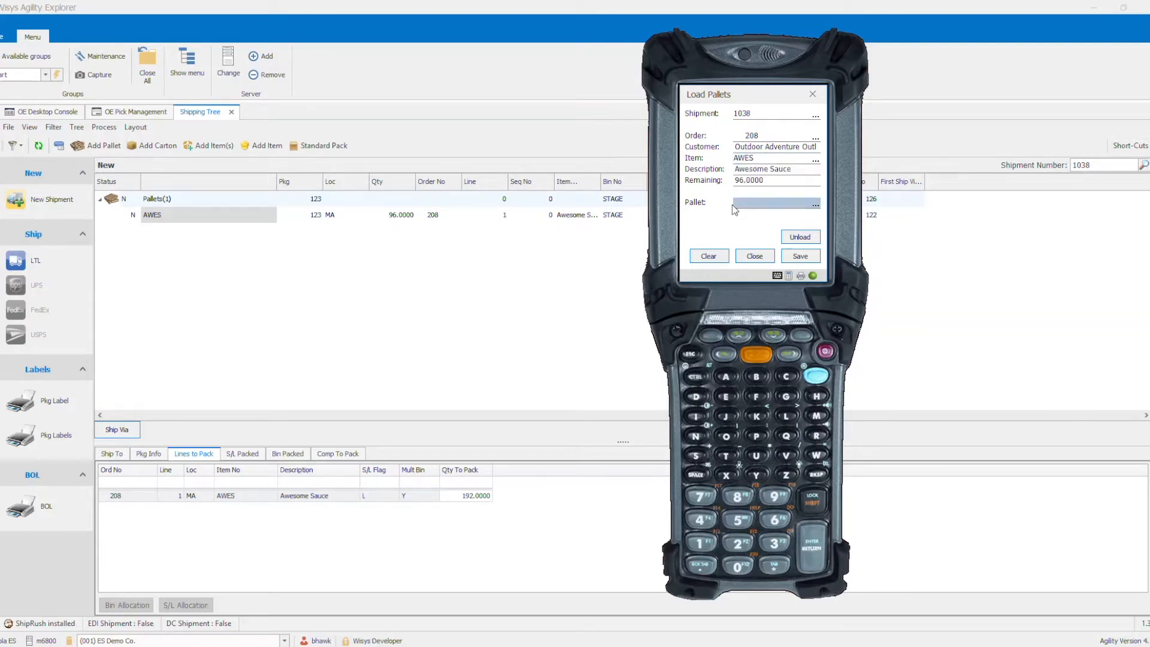
pyautogui.press('Return')
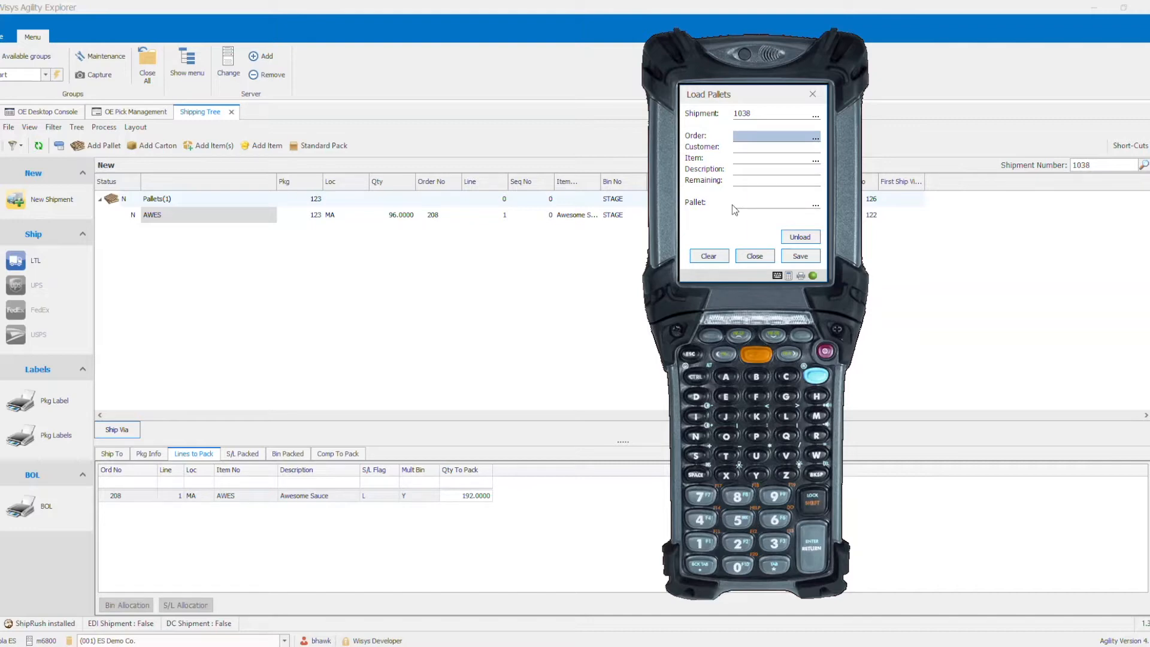
# - Refresh shipment 1038 in the Shipping Tree and examine its pallets and the lot packed on pallet 123
pyautogui.click(257, 326)
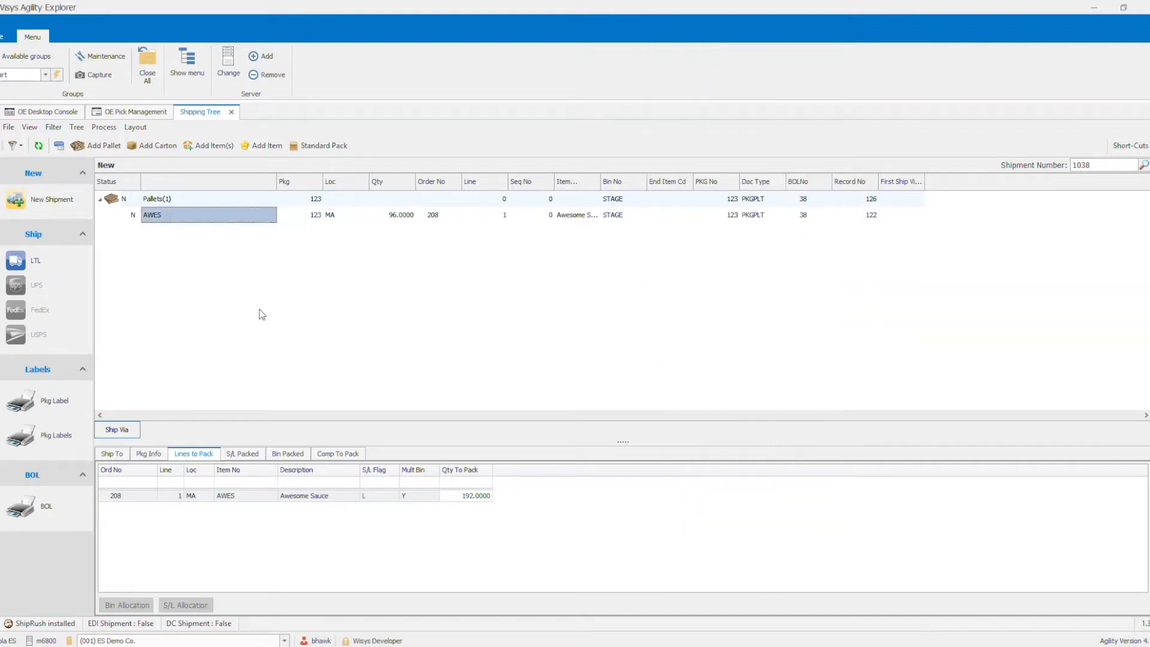
pyautogui.click(46, 146)
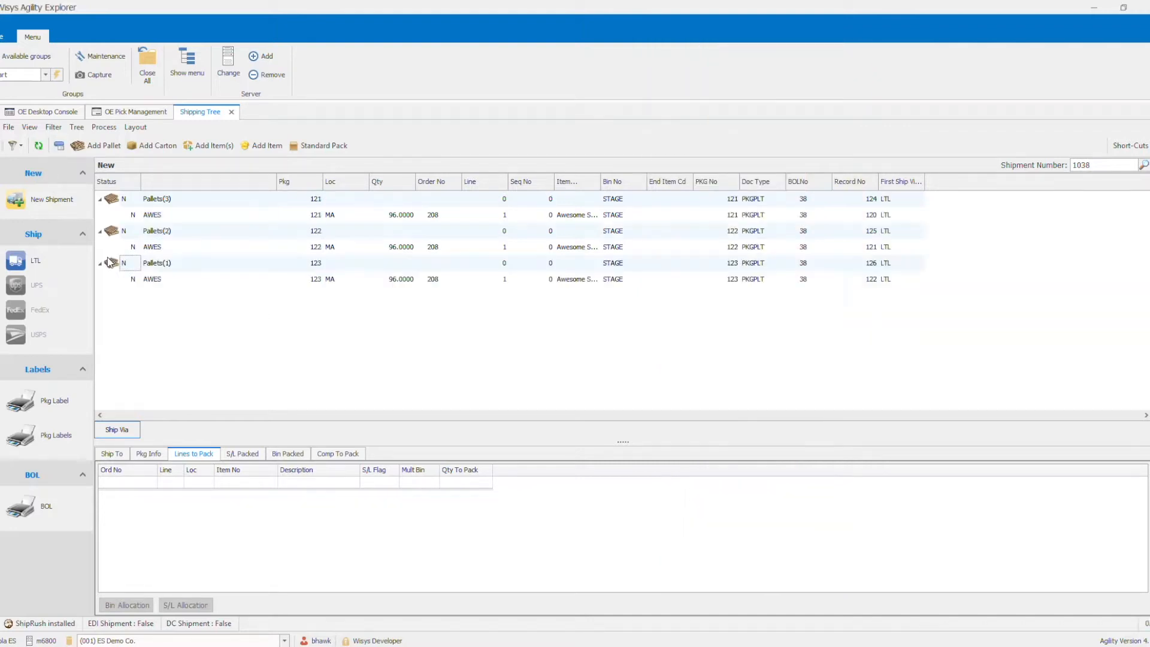
pyautogui.click(158, 265)
pyautogui.click(167, 231)
pyautogui.click(168, 201)
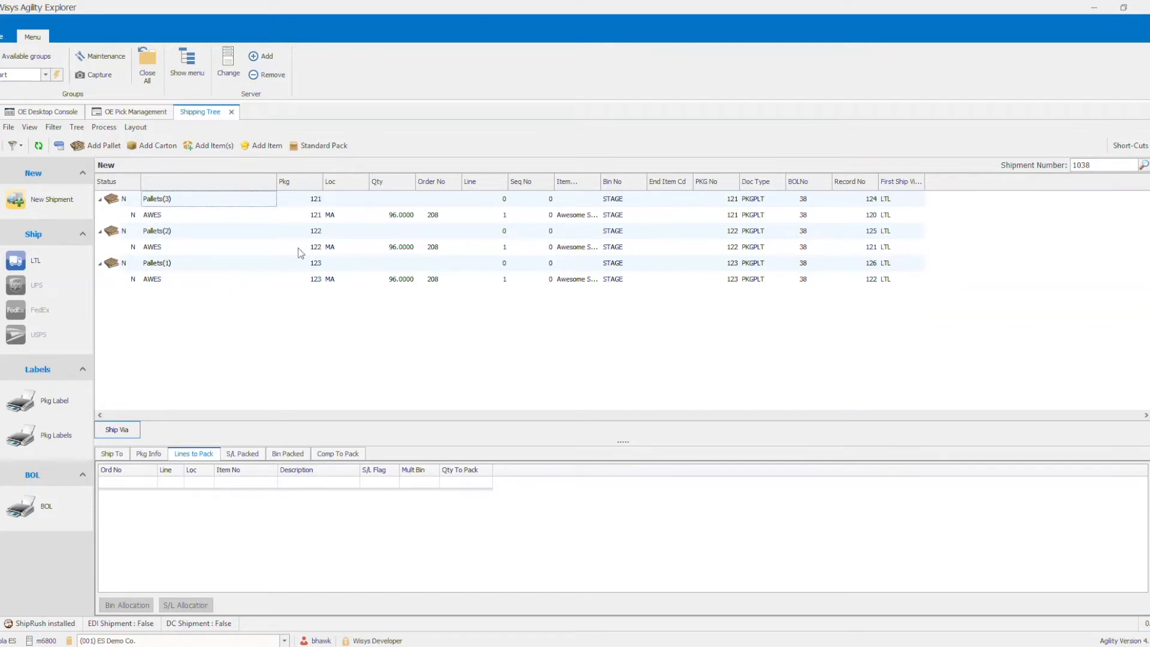
pyautogui.click(400, 284)
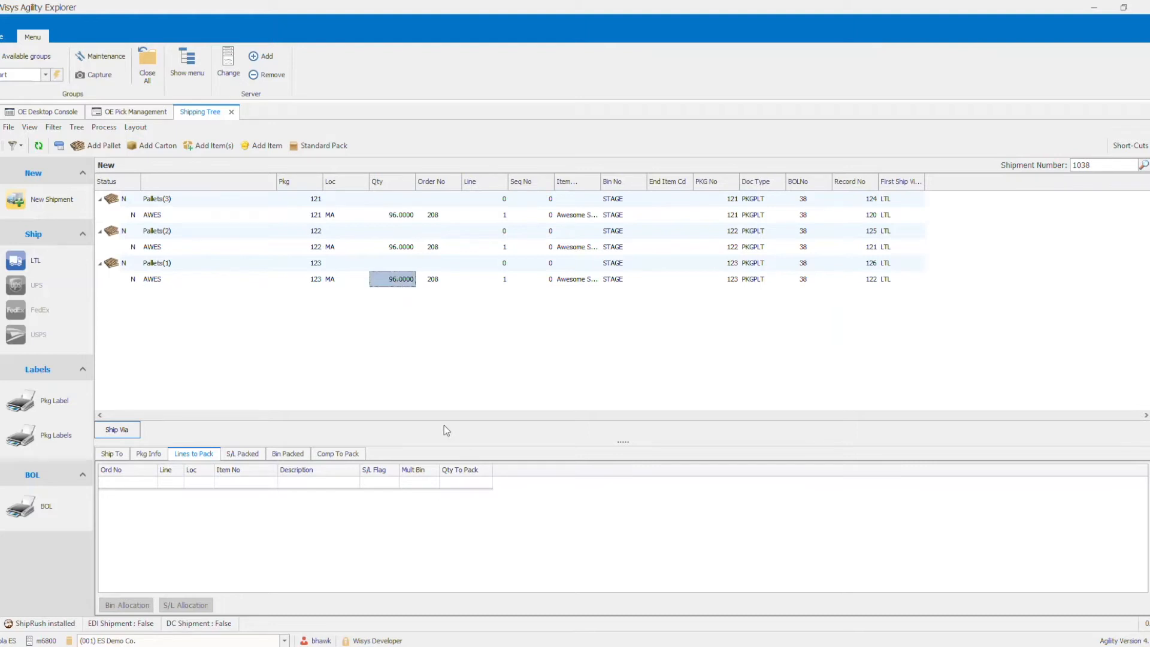
pyautogui.click(242, 458)
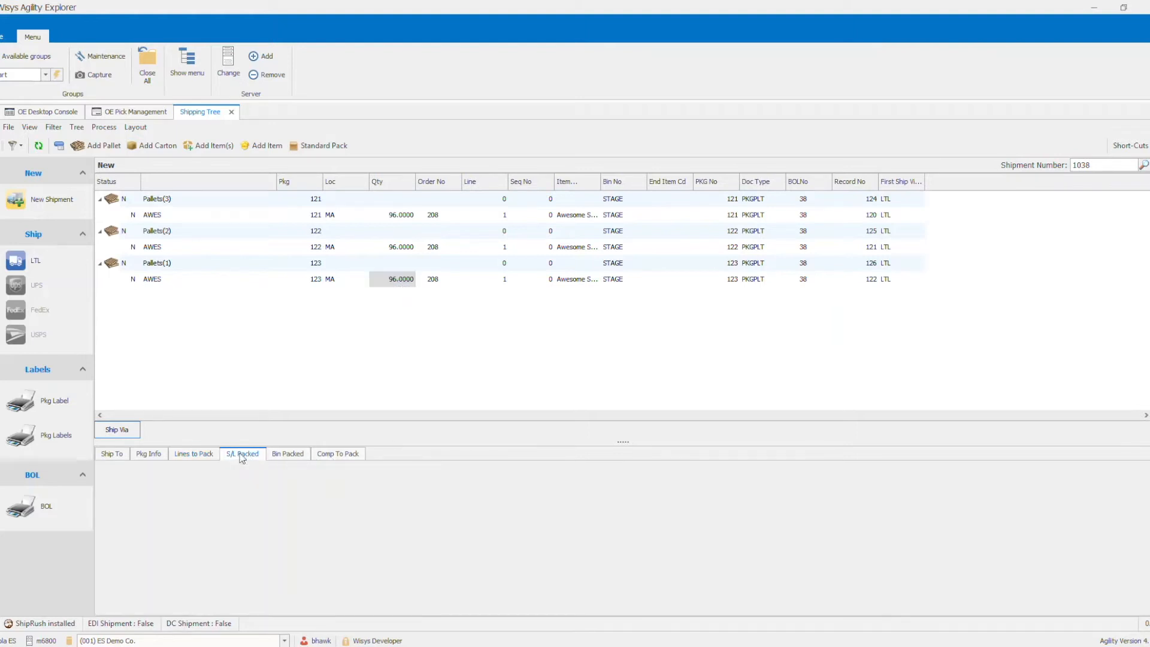
pyautogui.click(200, 519)
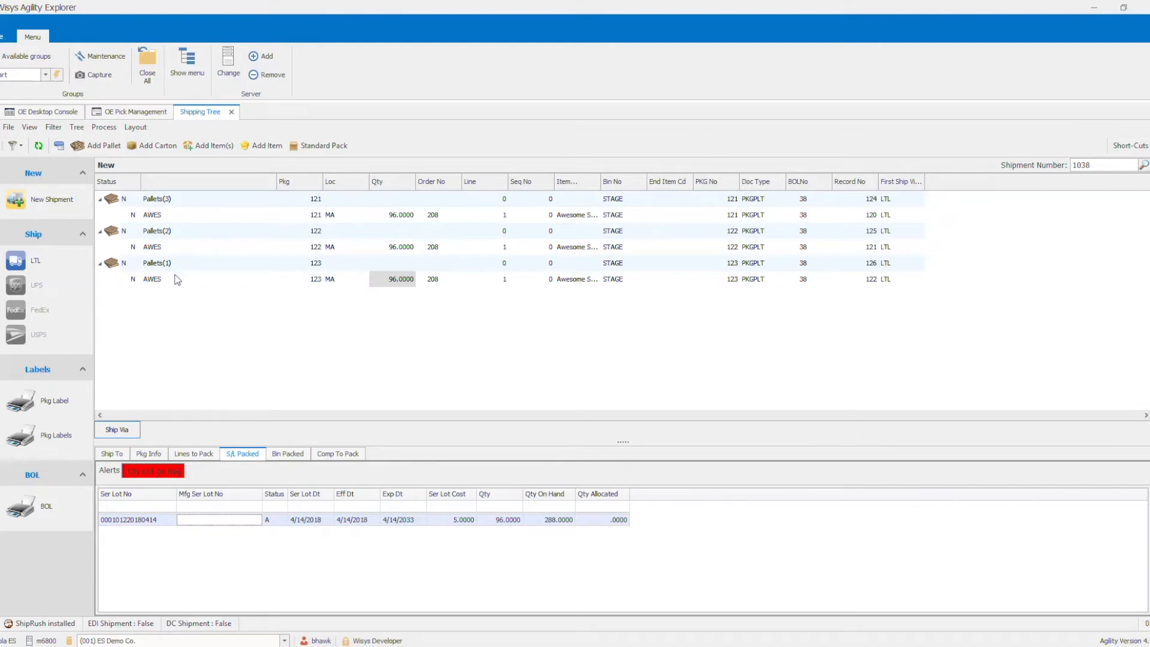
# - Ship the shipment by LTL with trailer number yellow and pro number 123123, and print the bill of lading
pyautogui.click(38, 264)
pyautogui.click(646, 198)
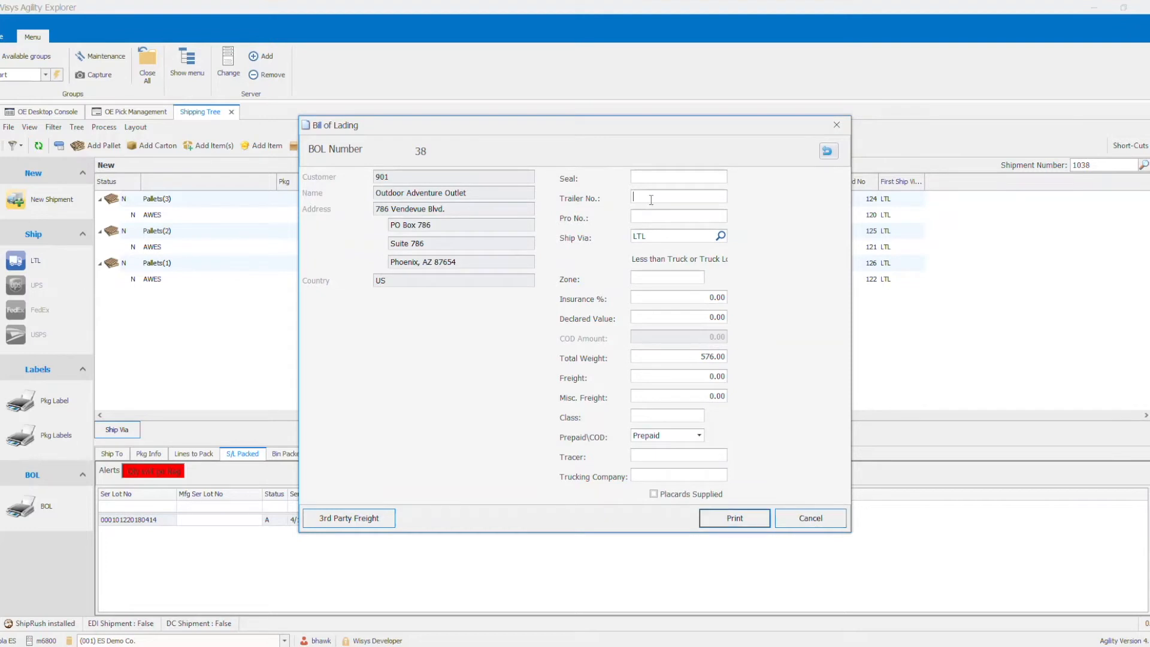
pyautogui.write('yellow')
pyautogui.write('123123')
pyautogui.click(732, 519)
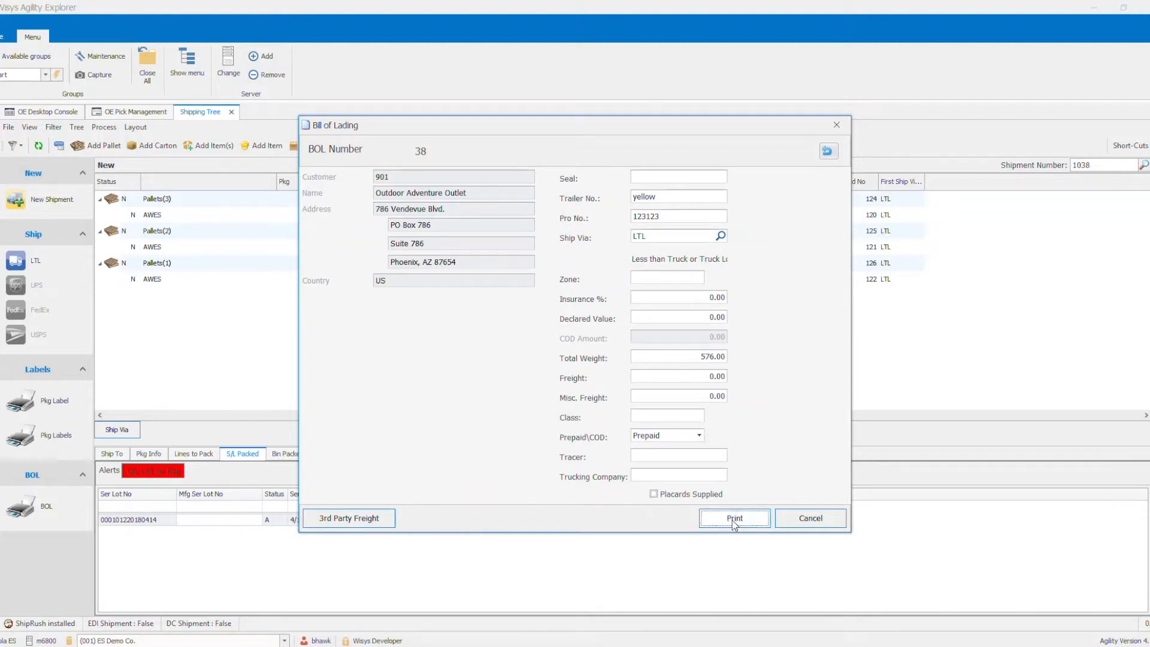
# - View the packing list and the bill of lading full screen, closing each document
pyautogui.click(506, 41)
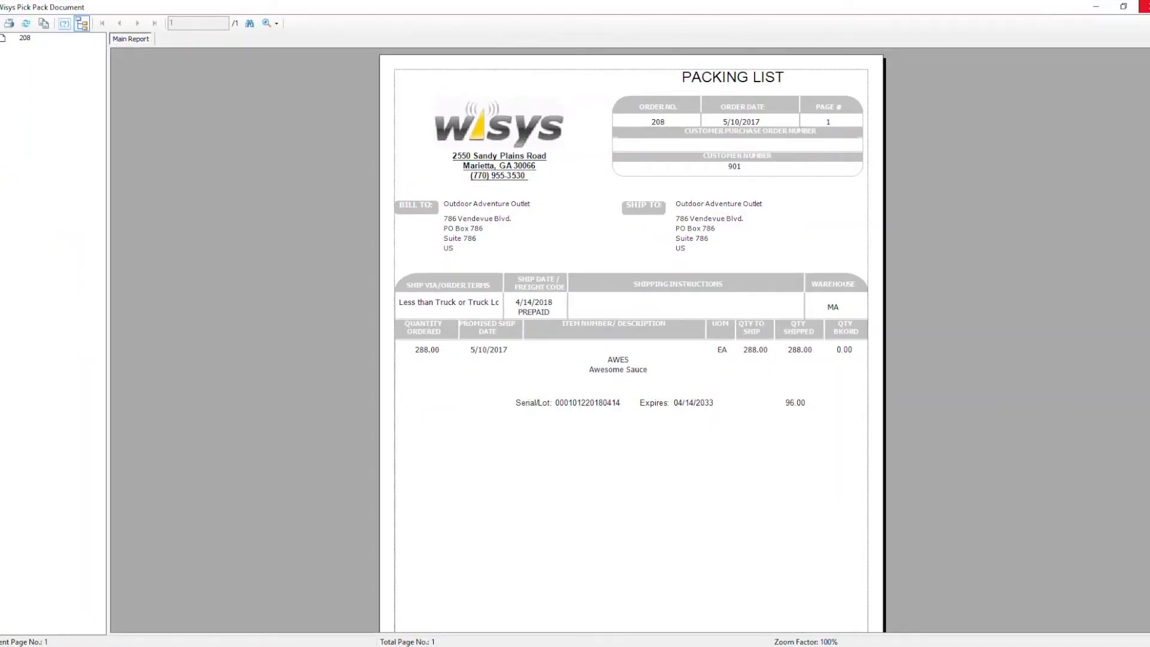
pyautogui.click(1144, 6)
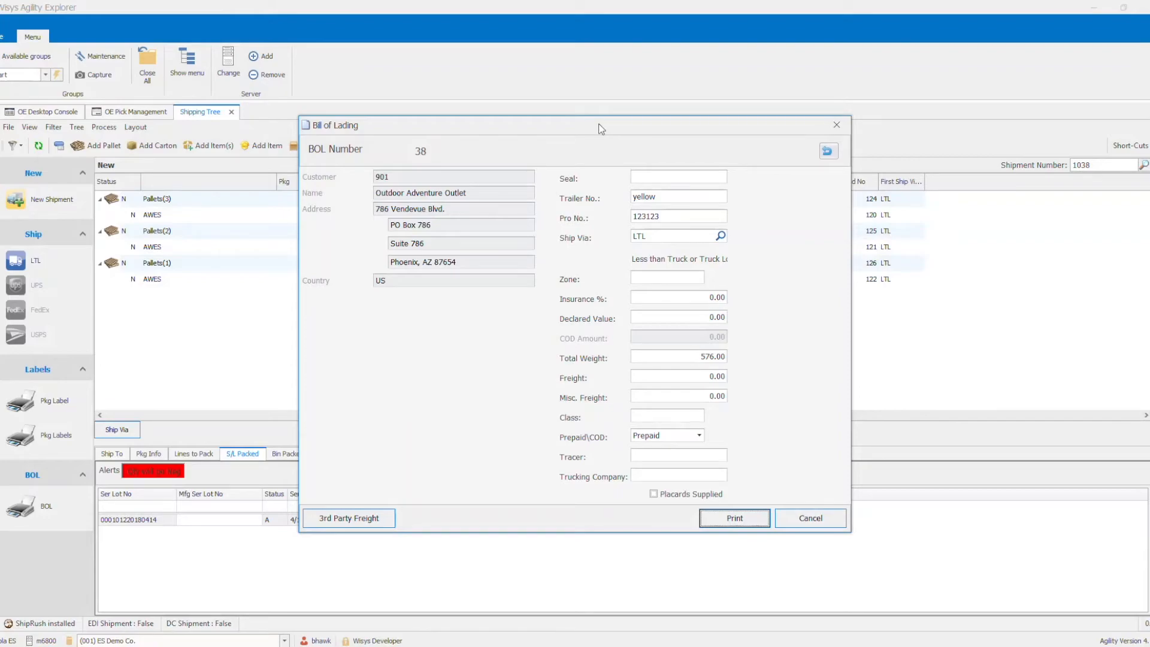
pyautogui.click(521, 57)
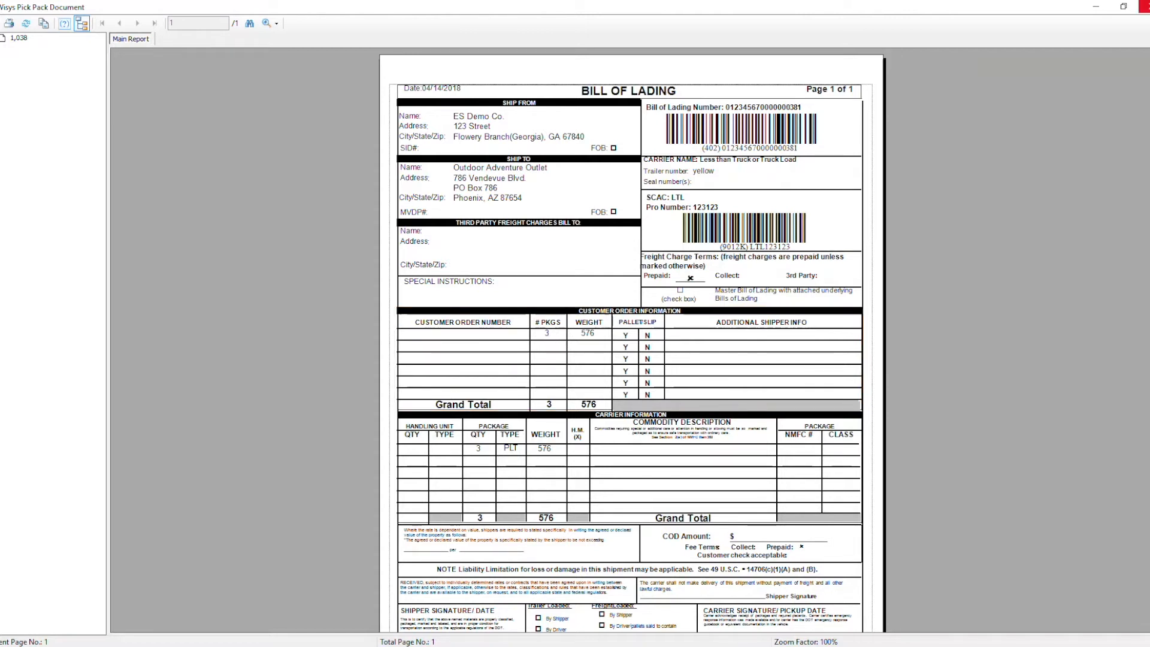
pyautogui.click(1144, 6)
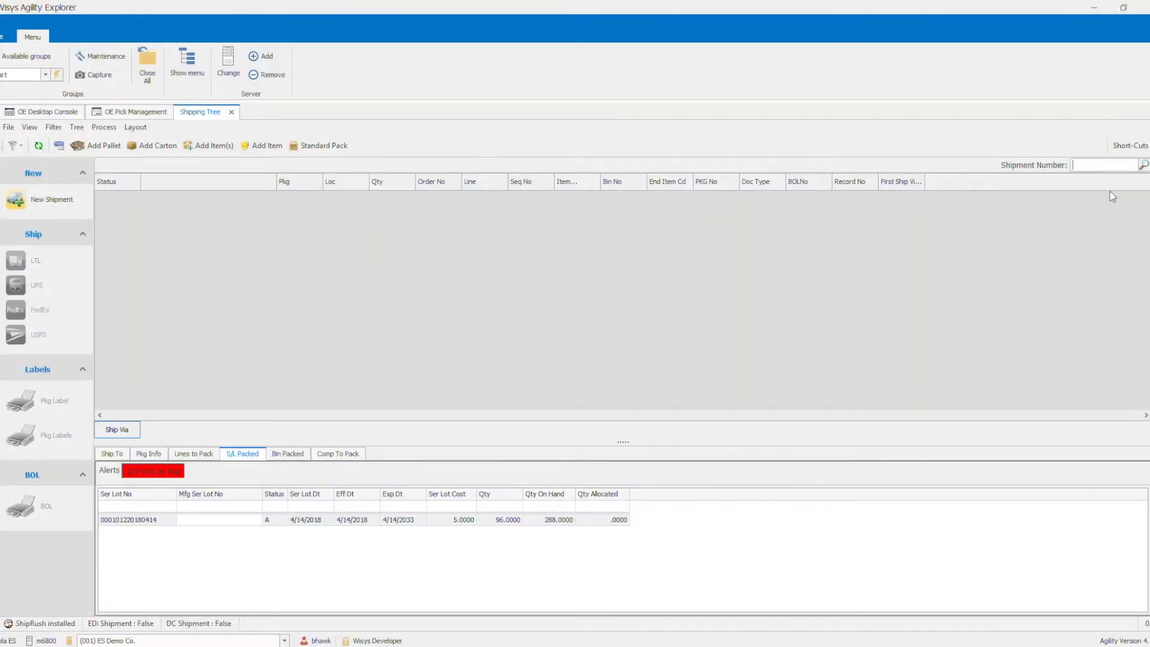
# - Reopen shipment 1038 in the Shipping Tree and check the status of its pallet lines
pyautogui.write('1038')
pyautogui.press('Return')
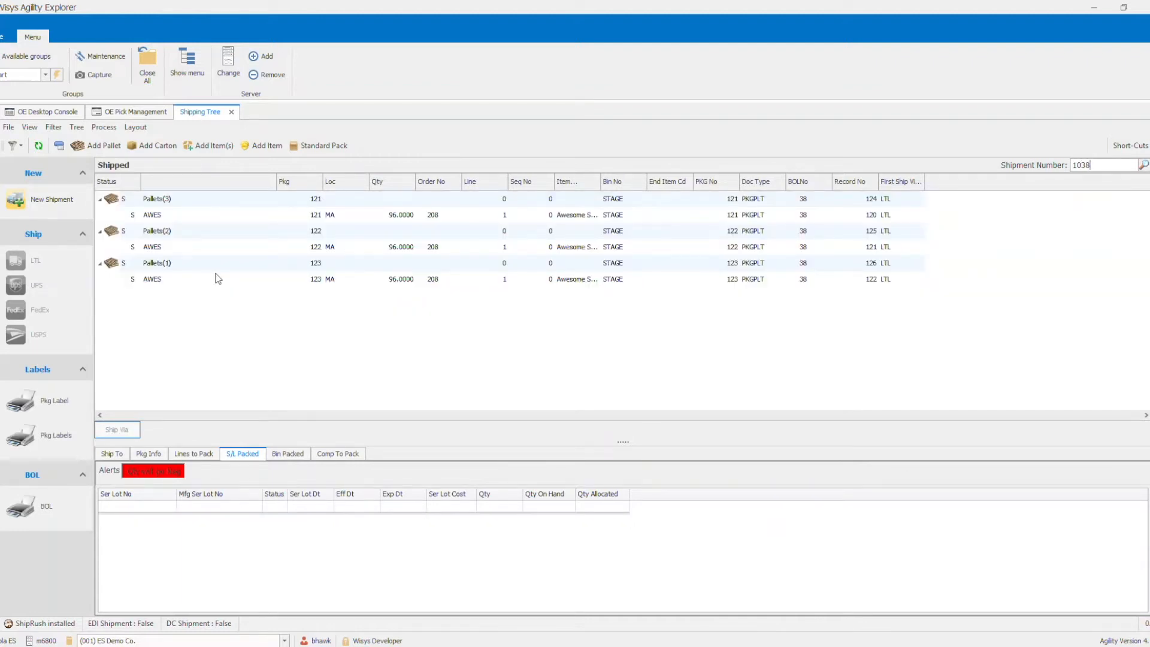
pyautogui.click(128, 216)
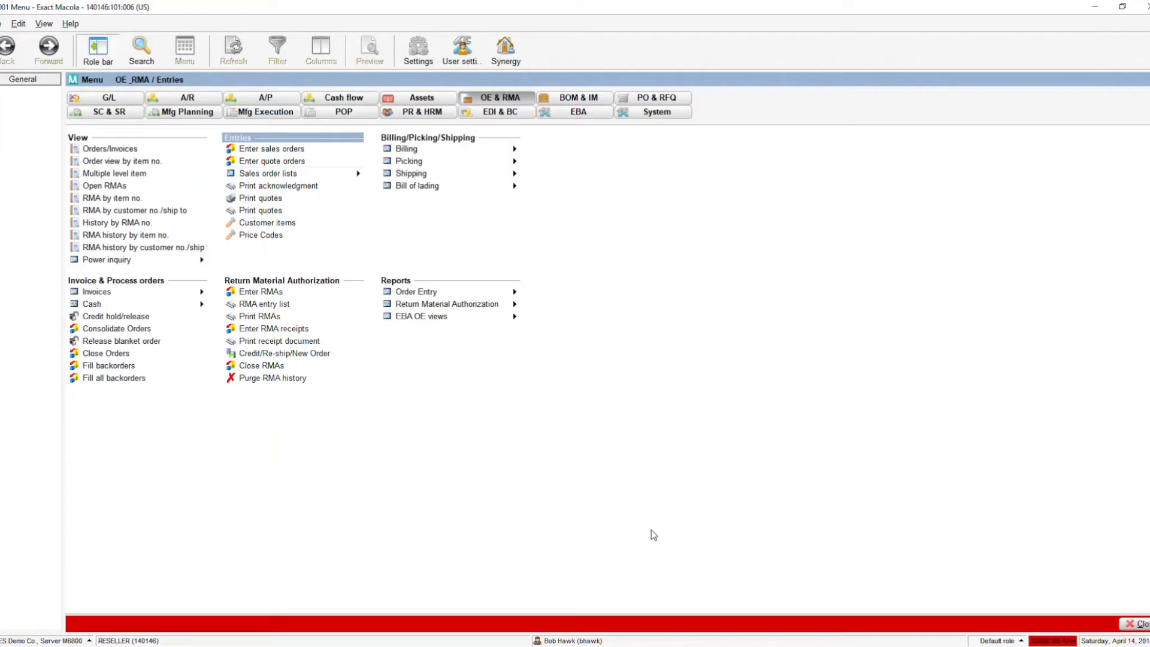
# - In Exact Macola's Orders/Invoices view, look up open order 208, open its details and request the order header
pyautogui.click(132, 149)
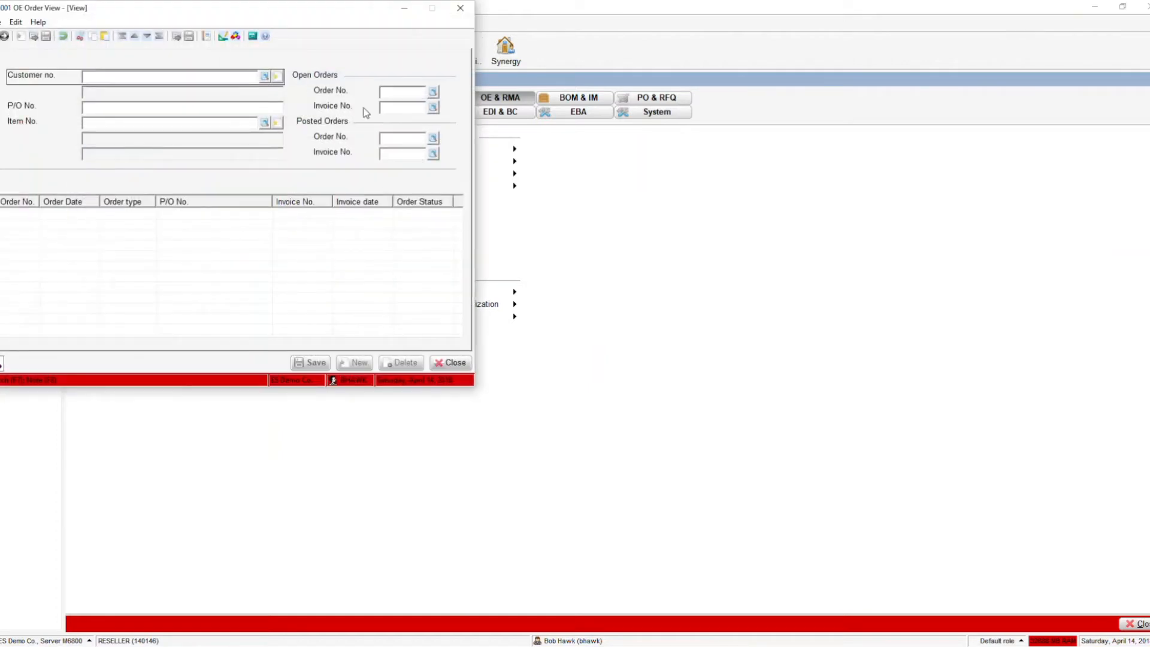
pyautogui.click(395, 94)
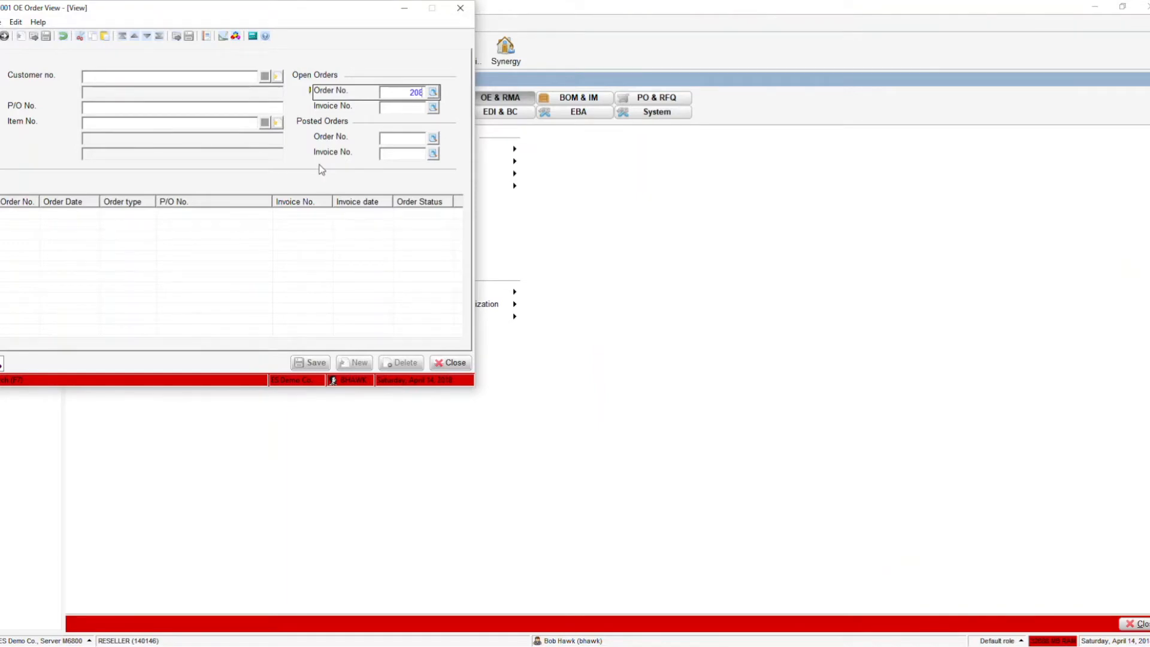
pyautogui.press('Return')
pyautogui.doubleClick(263, 213)
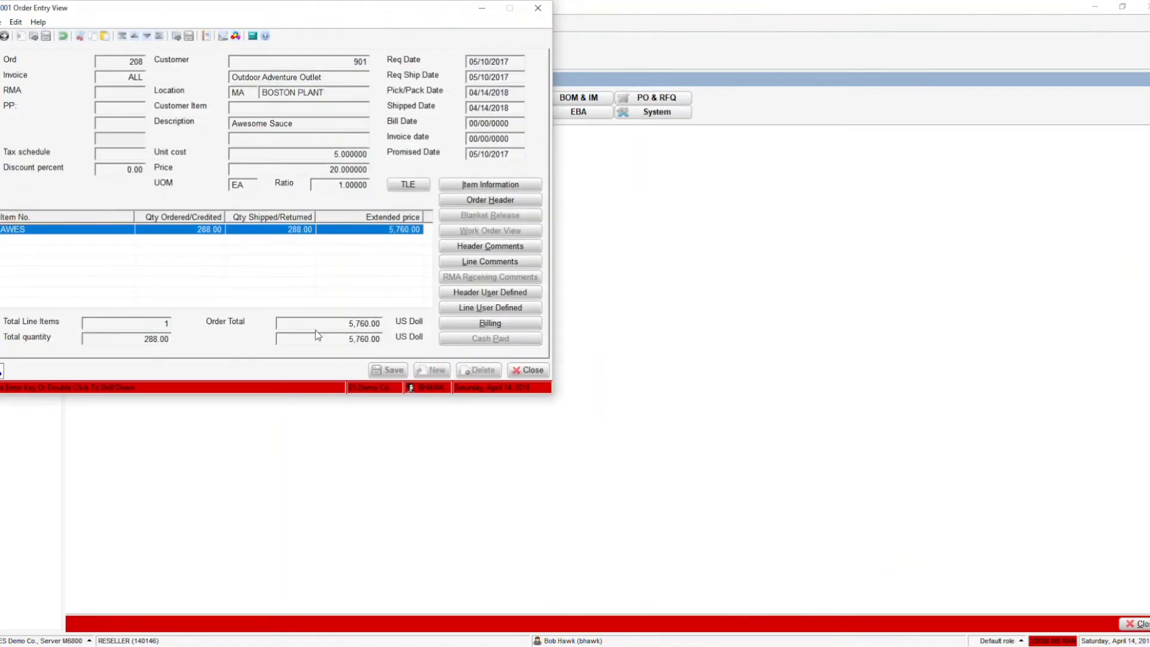
pyautogui.click(515, 200)
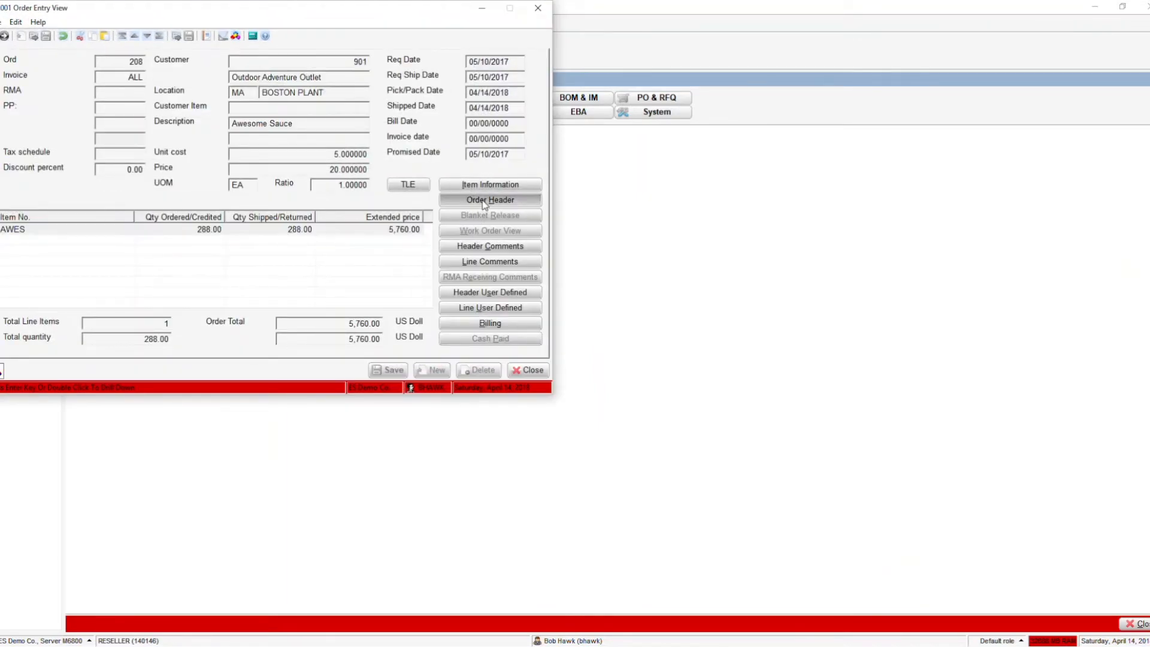
# - Check order 208's status in the order header, and read its shipment line comments, closing each view
pyautogui.moveTo(397, 139); pyautogui.dragTo(354, 138)
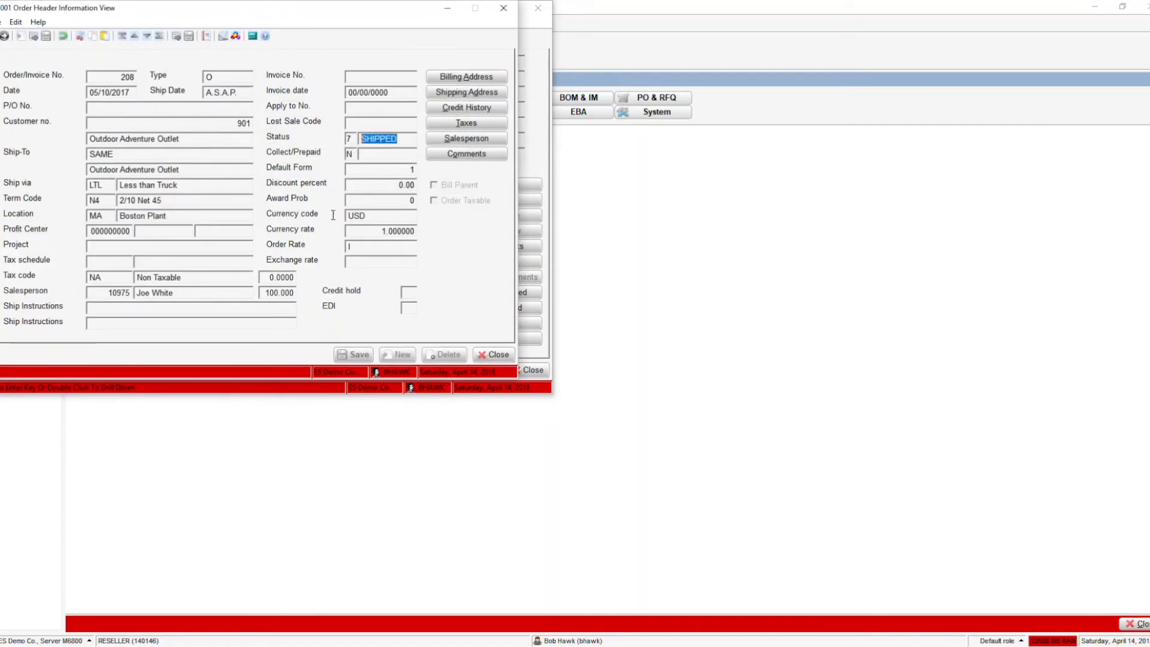
pyautogui.click(494, 354)
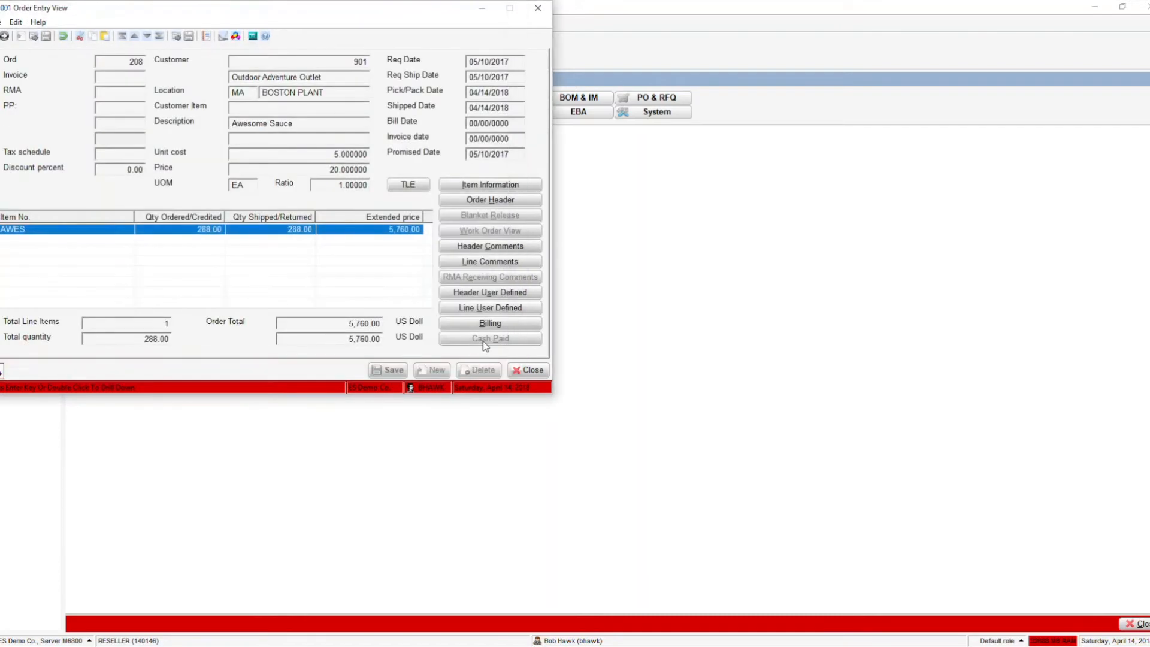
pyautogui.click(482, 262)
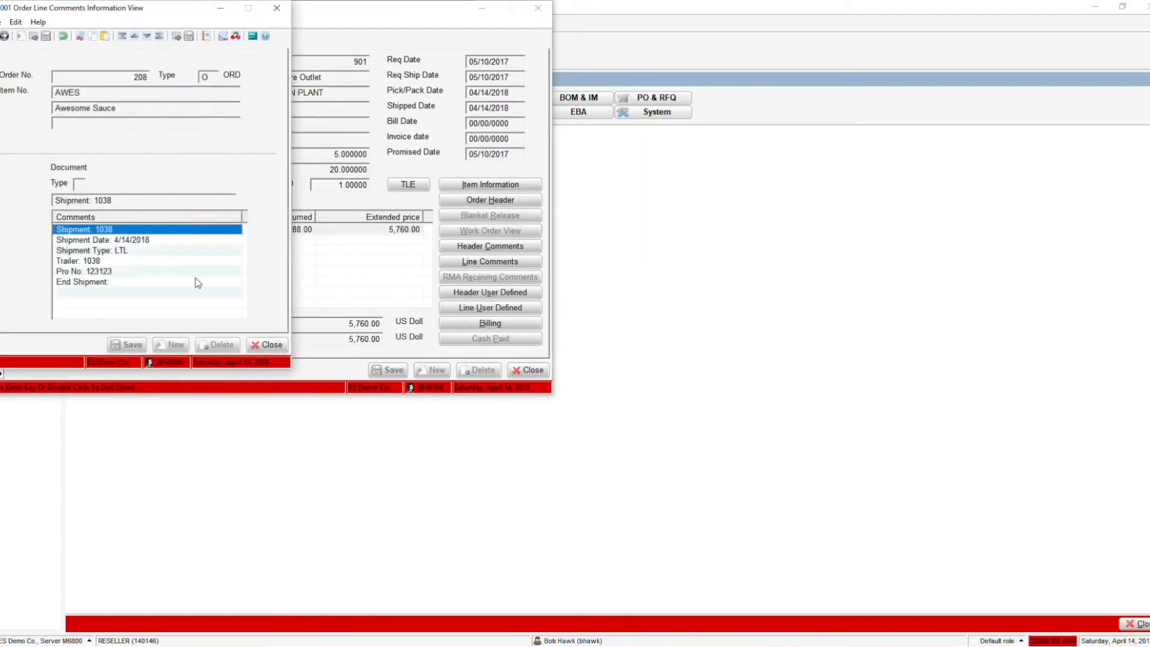
pyautogui.click(269, 345)
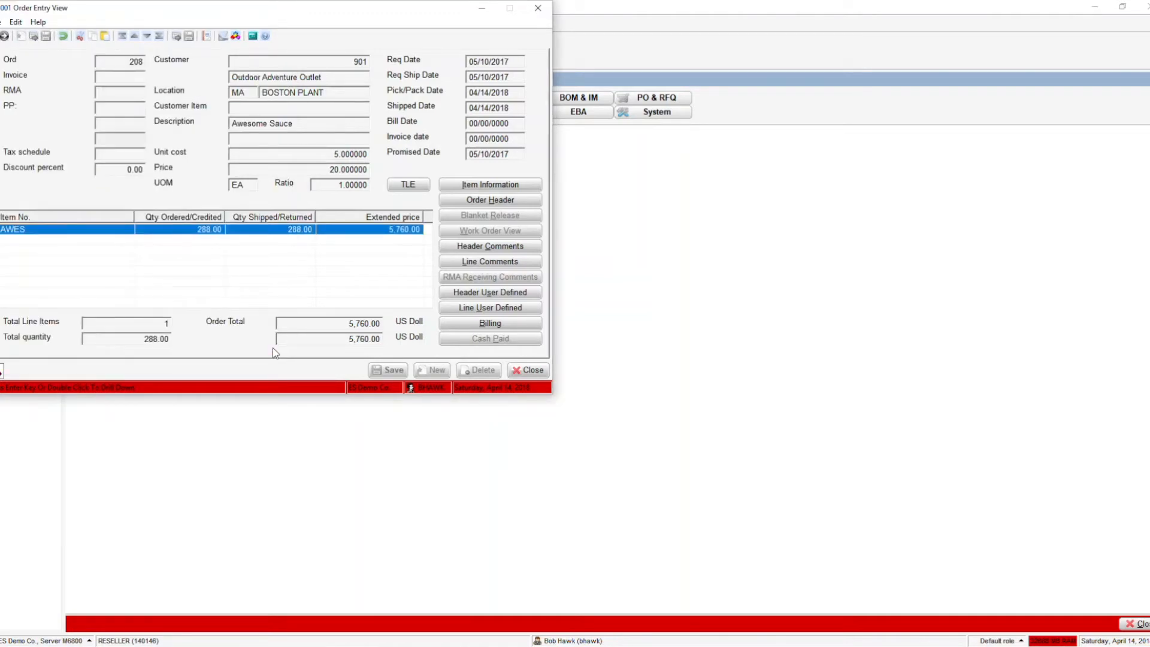
# - Close the order entry and order views, and leave Exact Macola for Wisys Agility Explorer
pyautogui.click(530, 370)
pyautogui.click(458, 367)
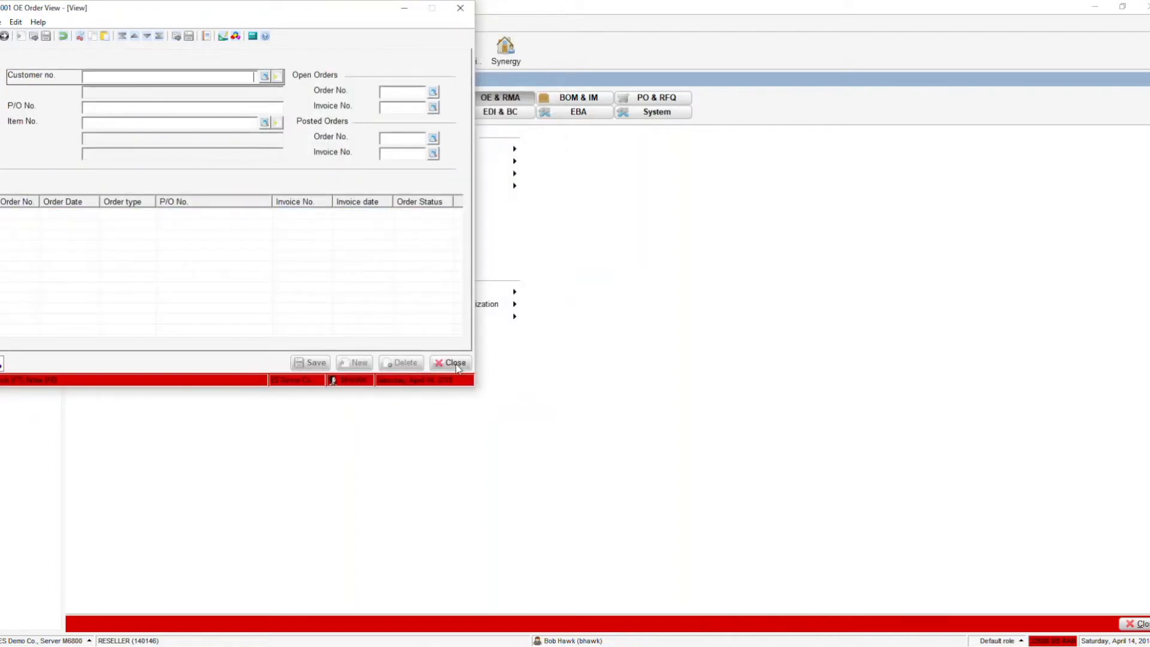
pyautogui.click(458, 367)
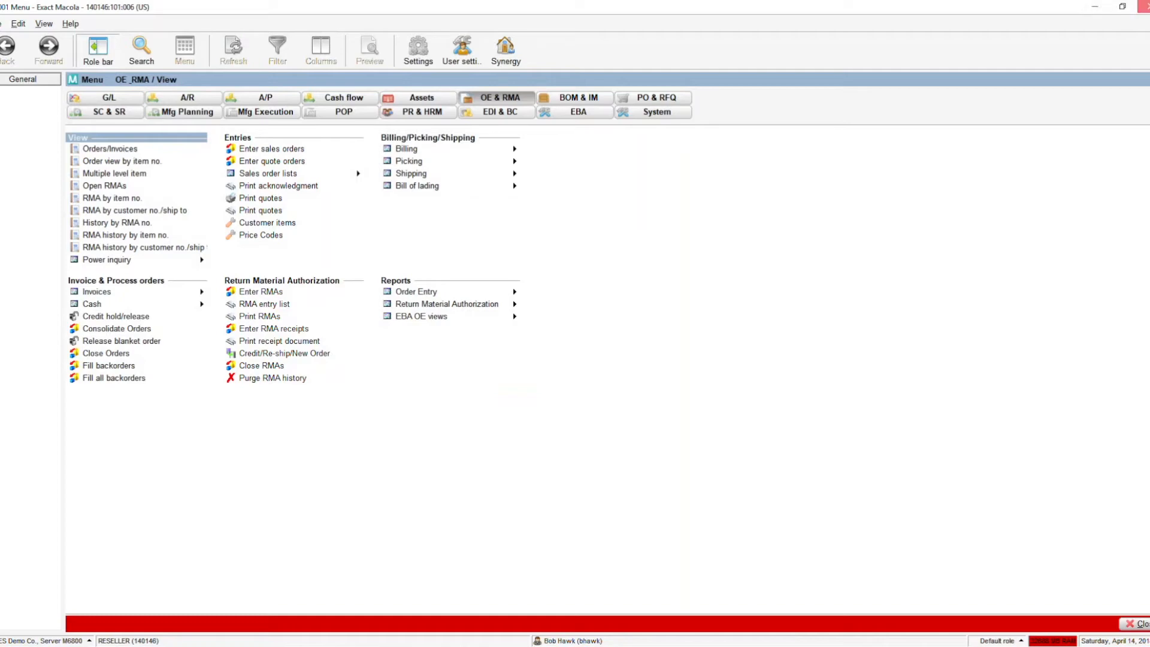
pyautogui.click(1142, 7)
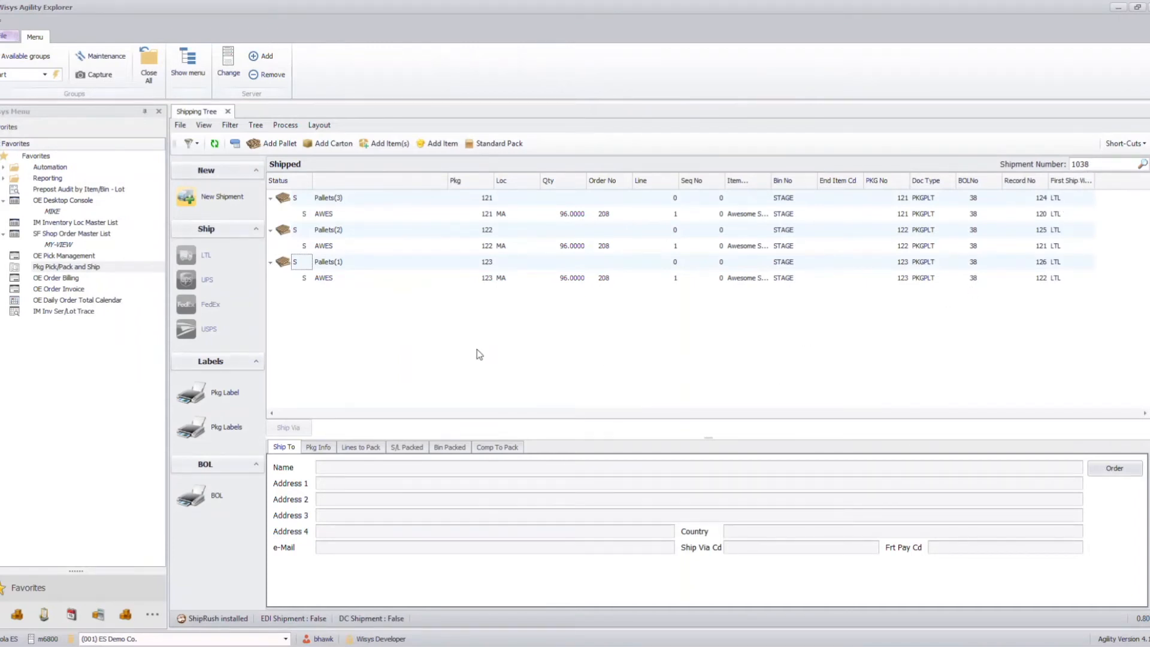
# - Run the IM Inv Ser/Lot Trace with the item number range from AWES to AWES
pyautogui.click(60, 312)
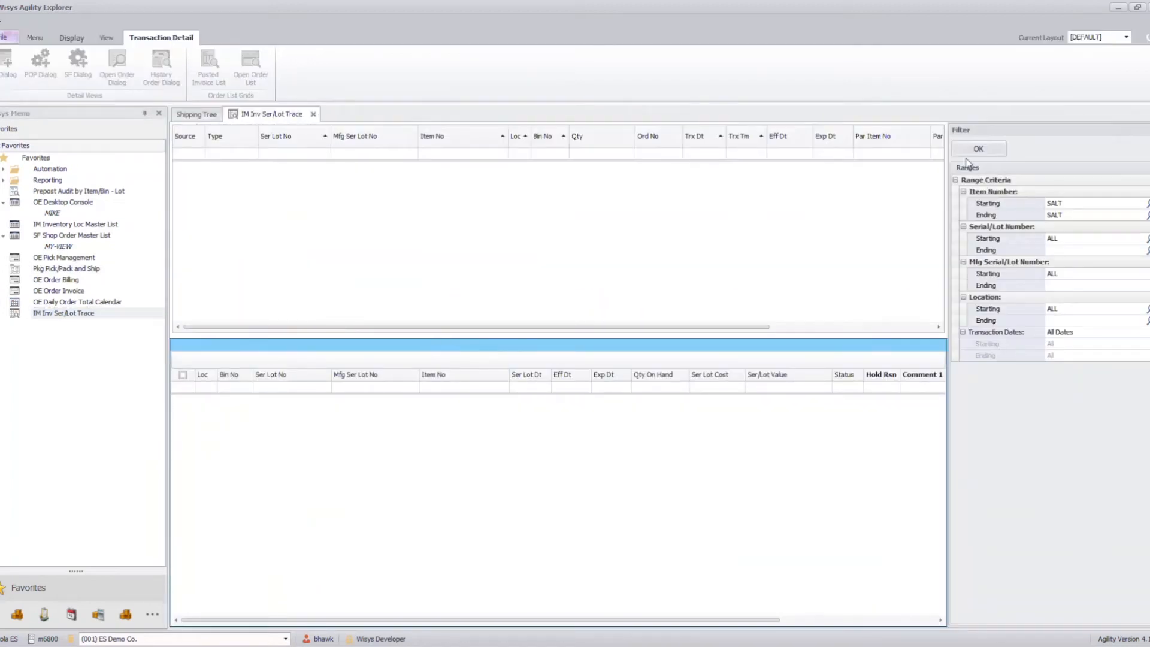
pyautogui.click(1076, 203)
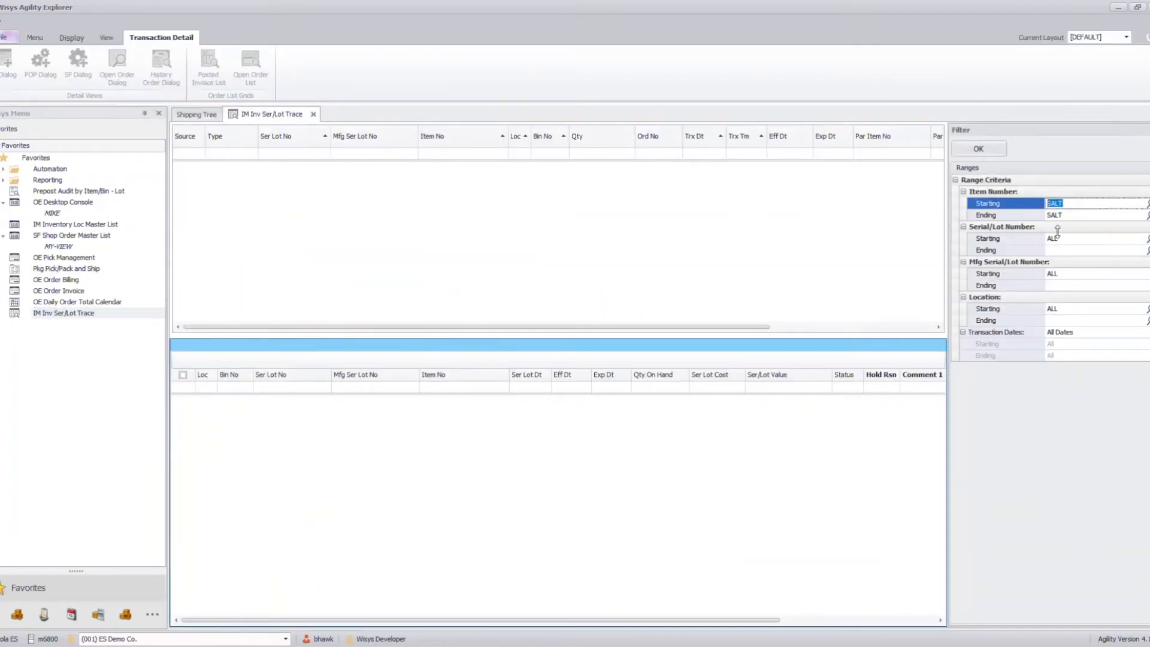
pyautogui.write('AWES')
pyautogui.click(1057, 217)
pyautogui.write('A')
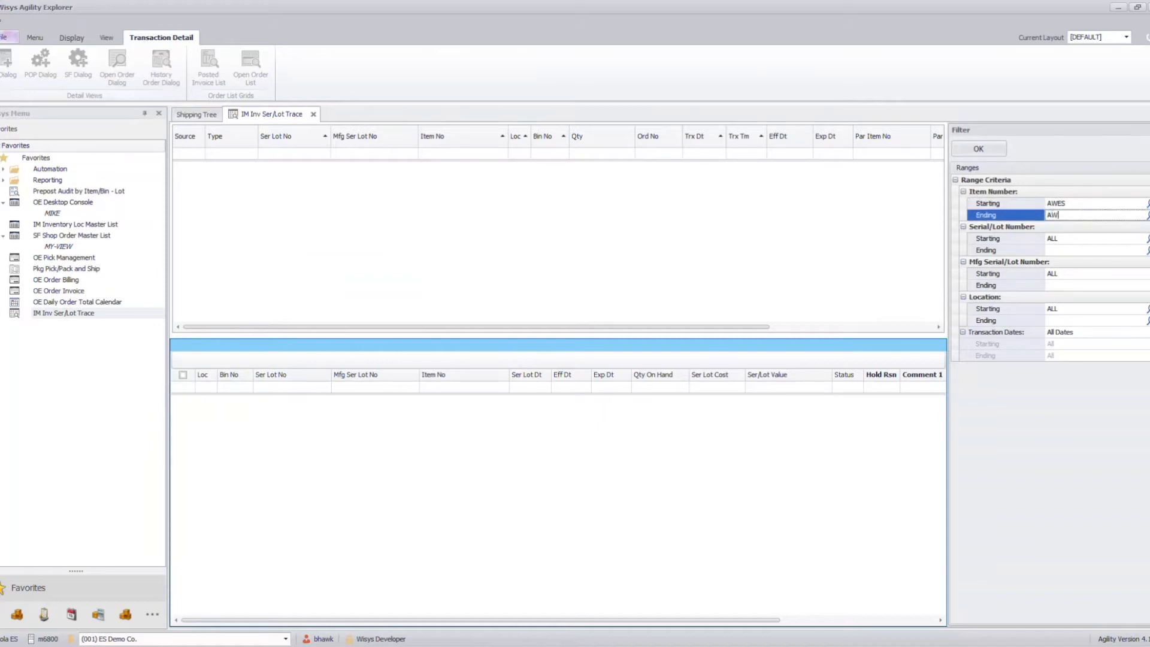
pyautogui.click(1055, 237)
pyautogui.click(980, 151)
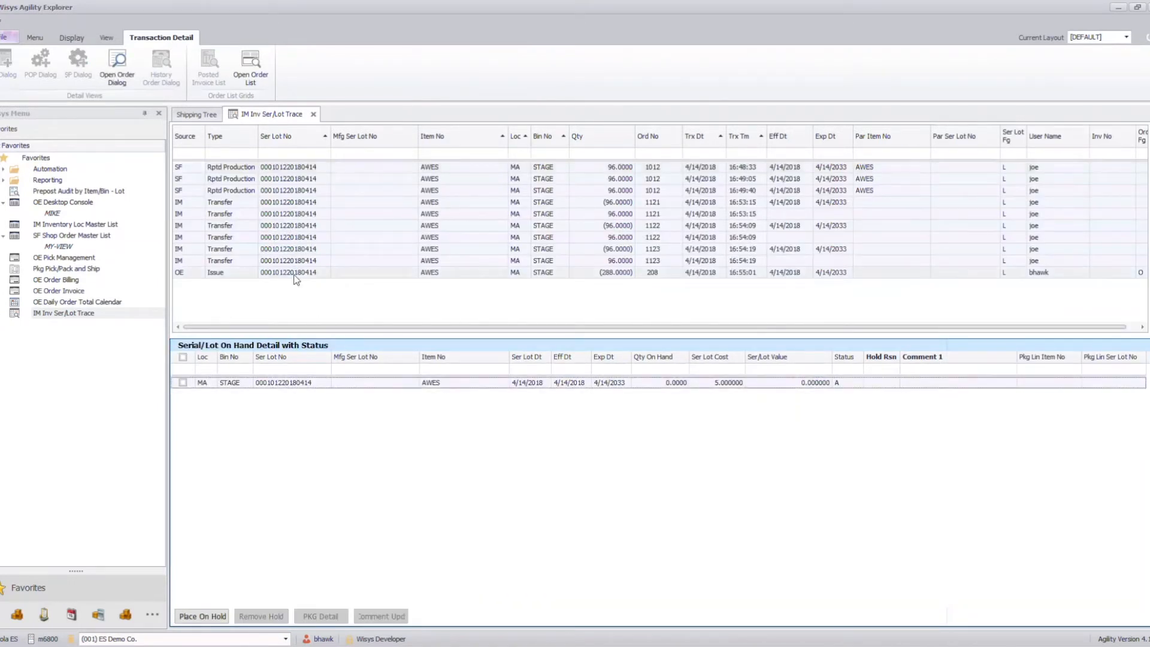
# - Open the sales order behind the AWES issue transaction, check the ship-to name and address, and close the order dialog
pyautogui.click(238, 273)
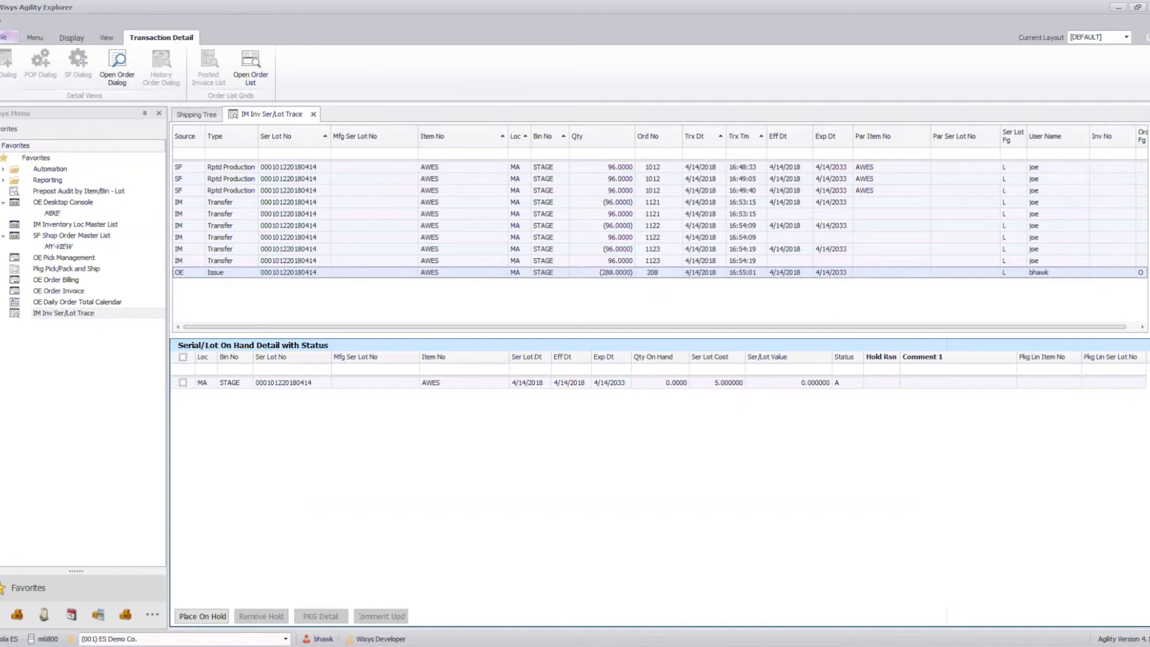
pyautogui.click(1148, 139)
pyautogui.click(294, 273)
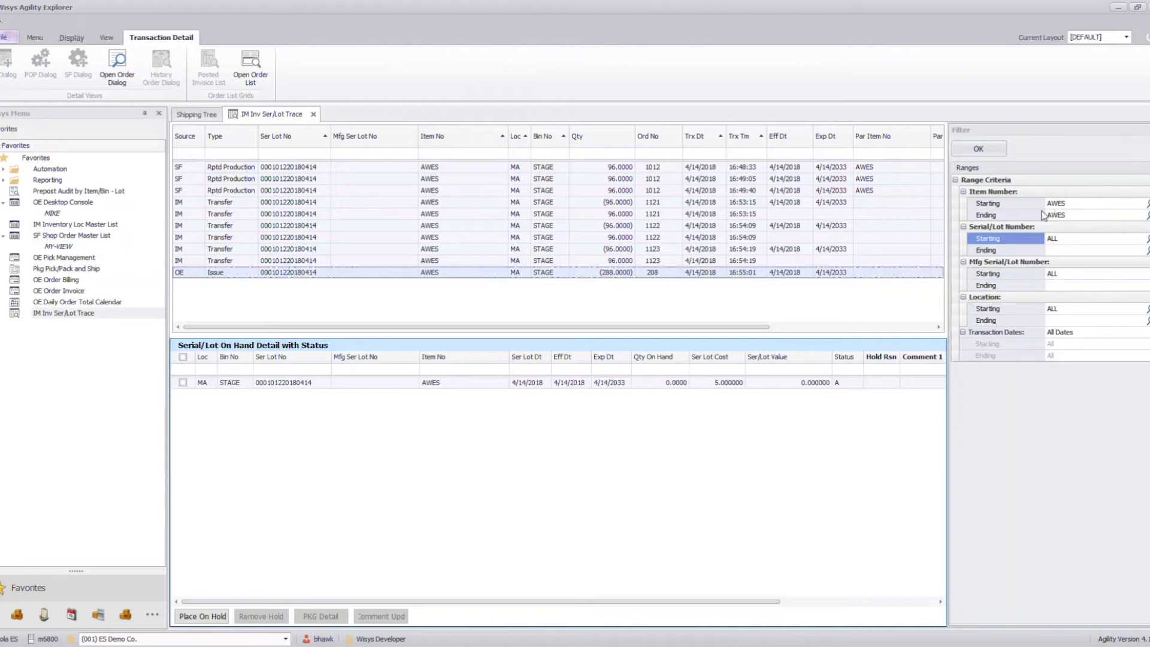
pyautogui.click(973, 157)
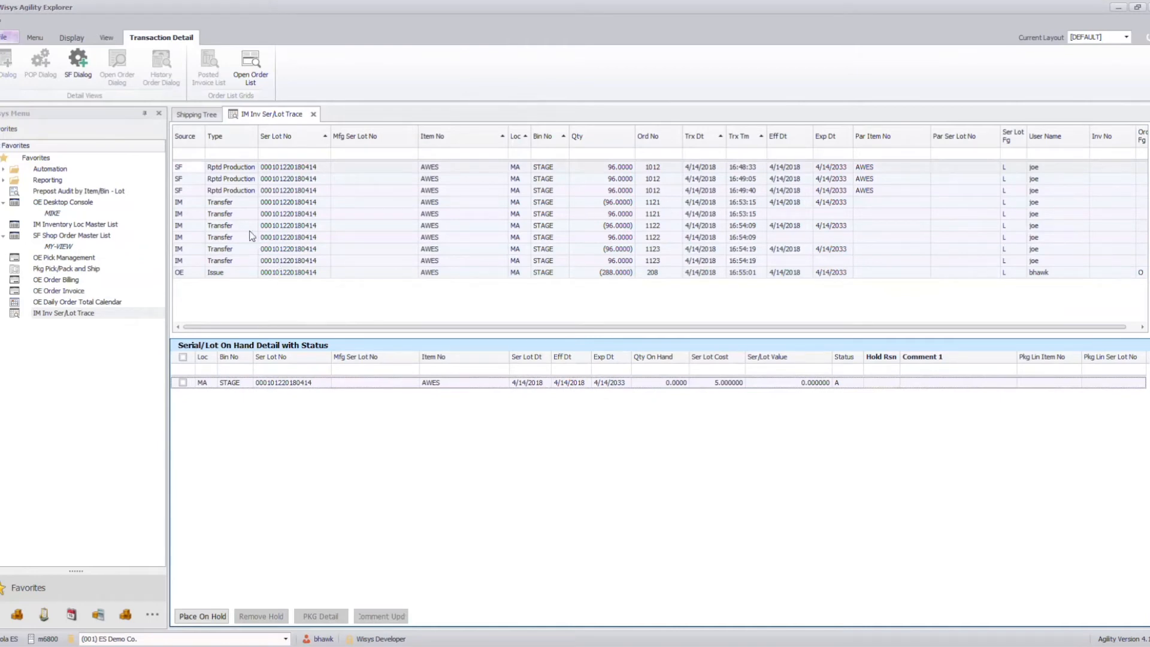
pyautogui.click(224, 273)
pyautogui.click(112, 73)
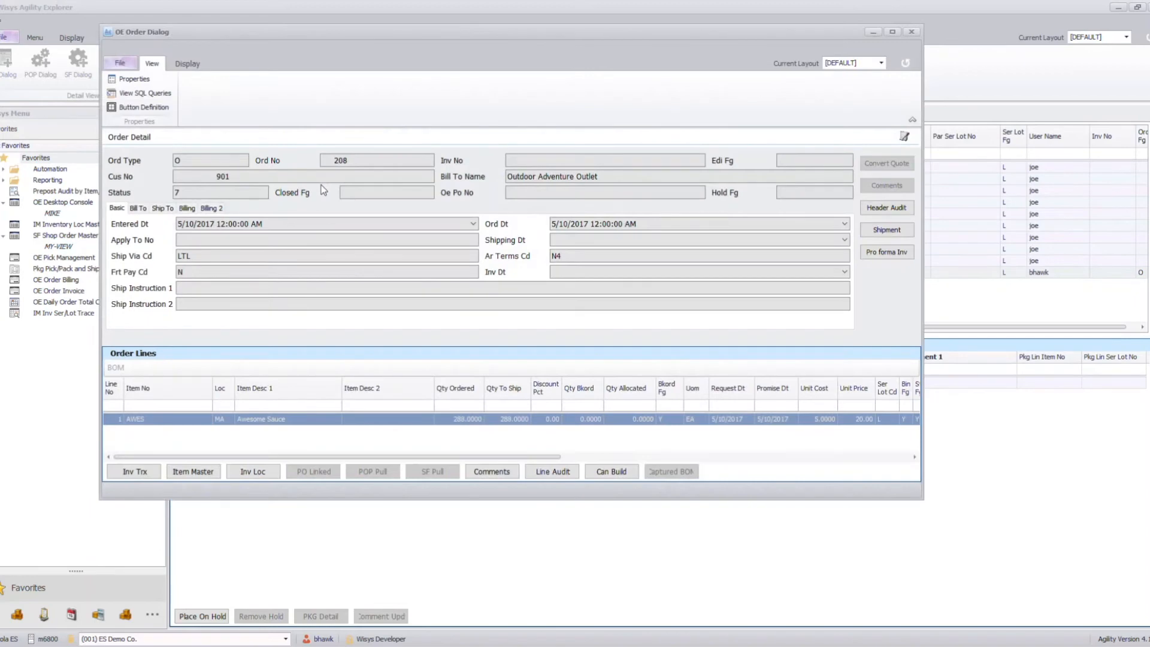
pyautogui.click(169, 209)
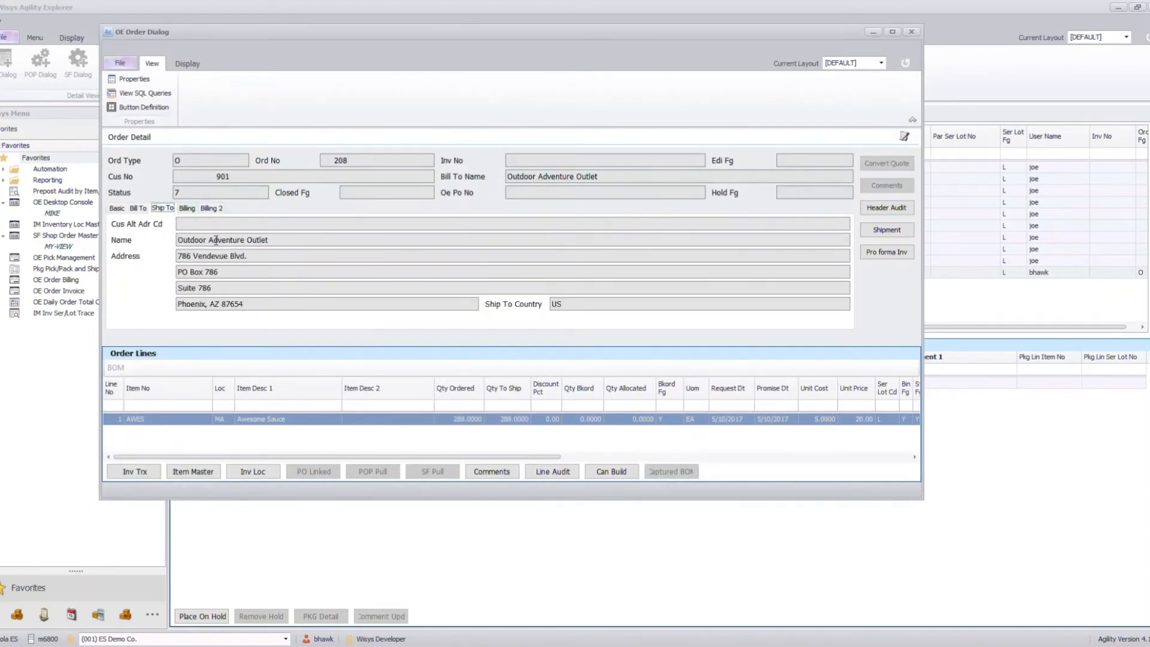
pyautogui.moveTo(278, 241); pyautogui.dragTo(178, 241)
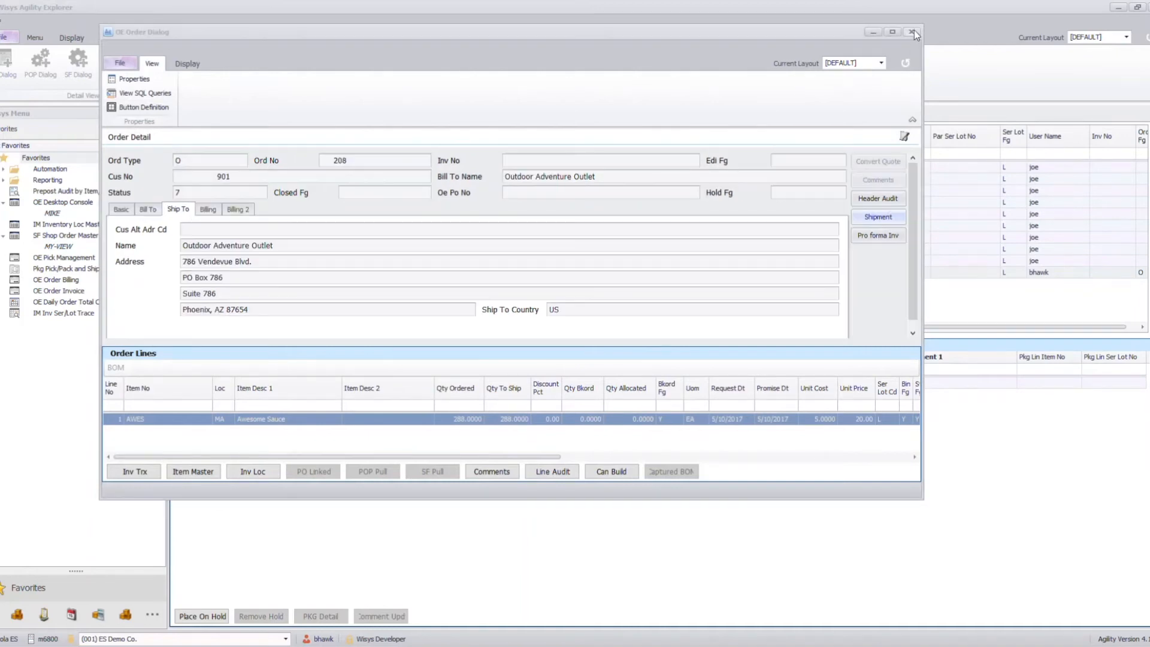
pyautogui.click(913, 31)
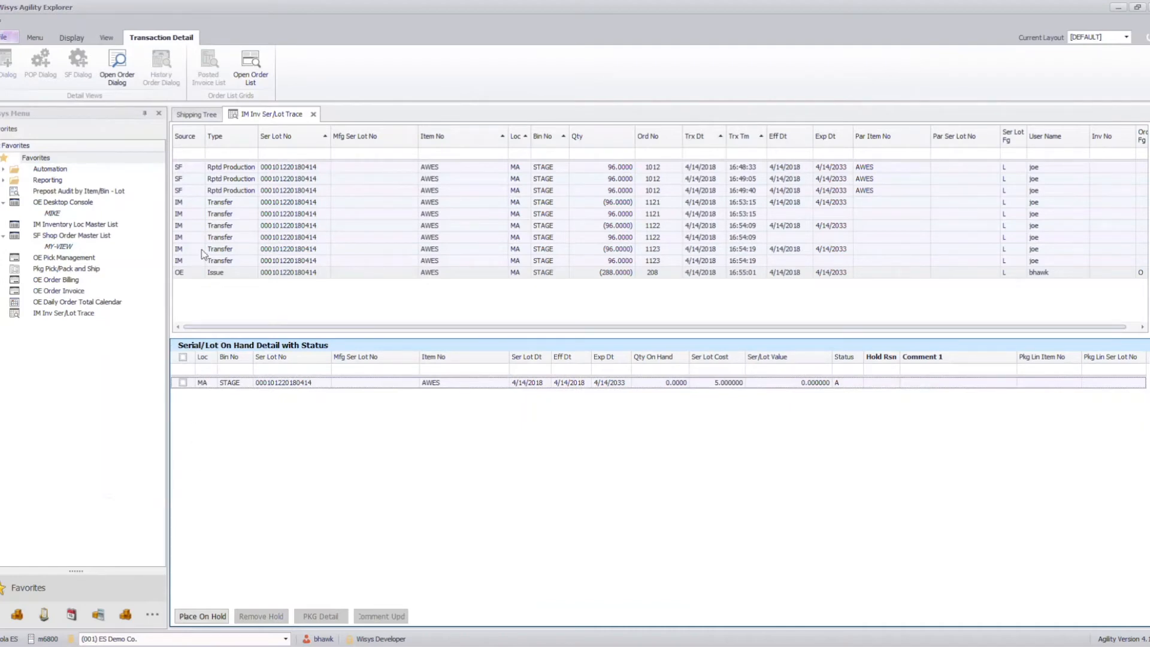
# - Open the shop floor order behind the last reported production transaction and display its material detail
pyautogui.click(180, 188)
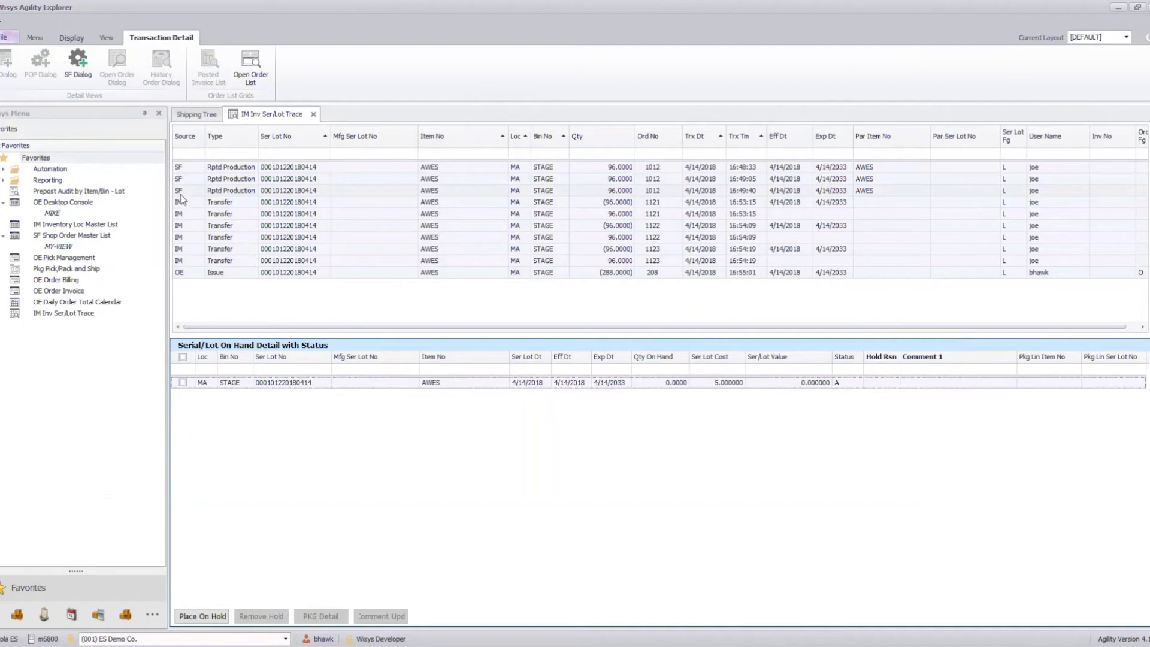
pyautogui.click(77, 65)
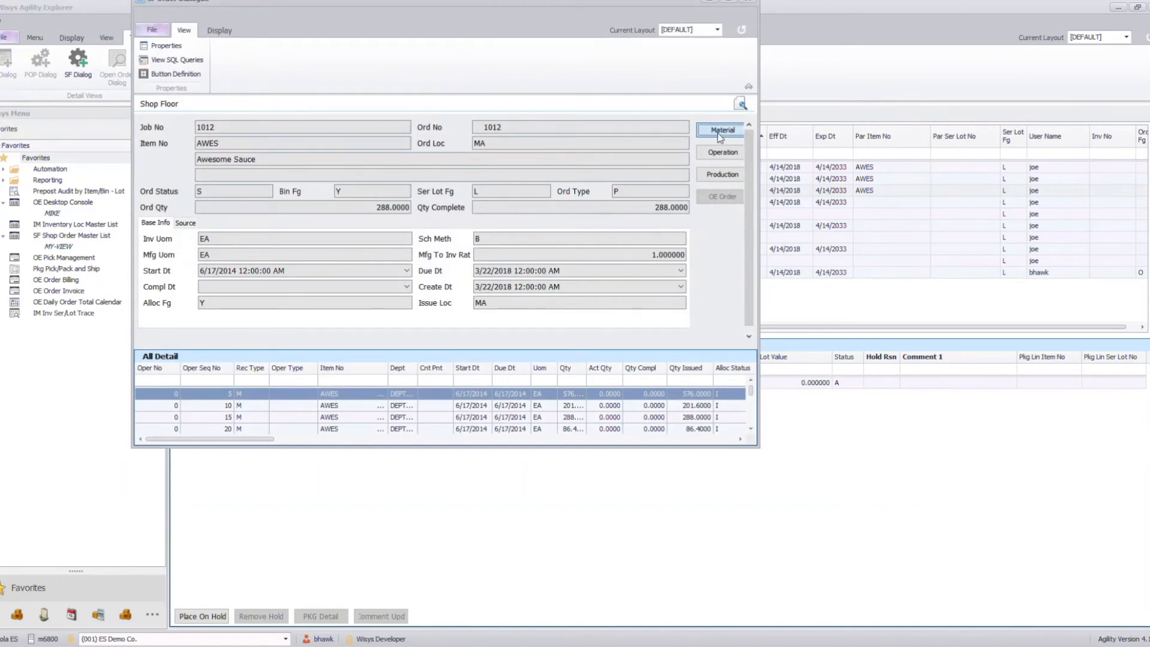
pyautogui.click(717, 131)
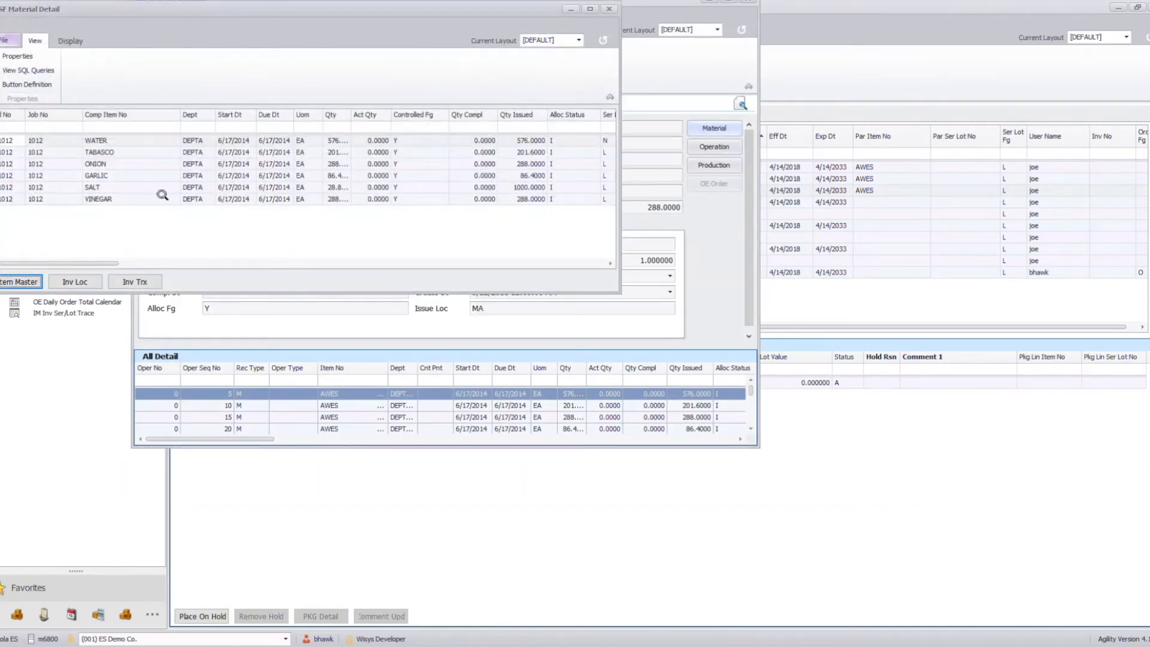
# - Trace the TABASCO component's inventory transaction to its serial/lot number, and close both transaction windows
pyautogui.click(120, 141)
pyautogui.click(113, 153)
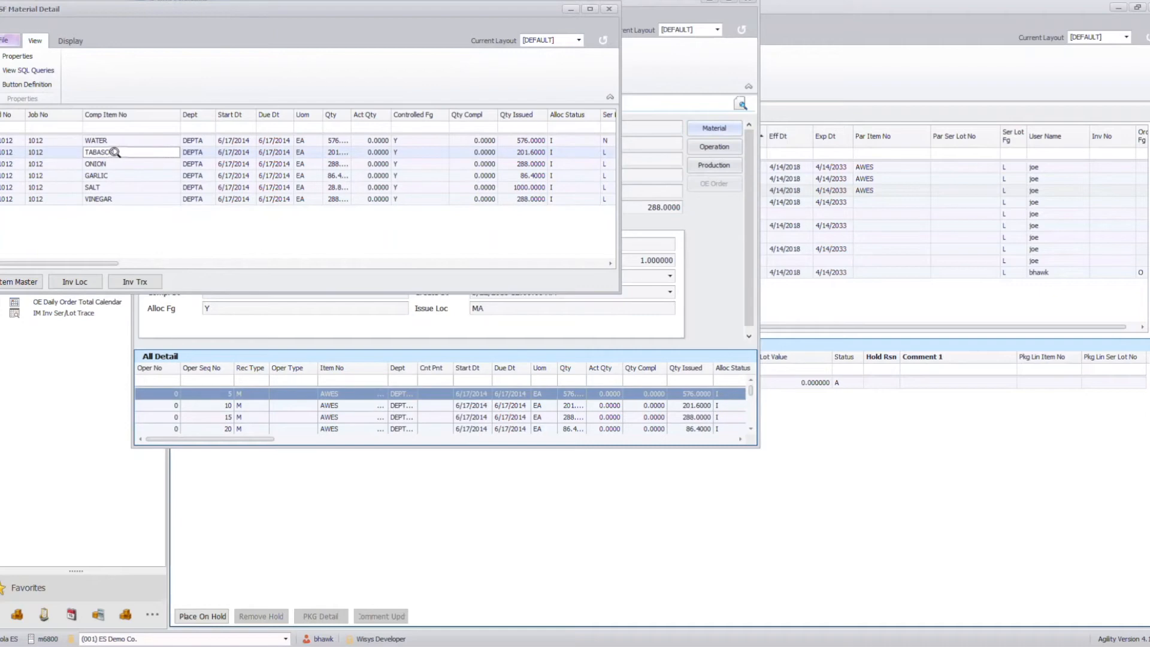
pyautogui.click(129, 286)
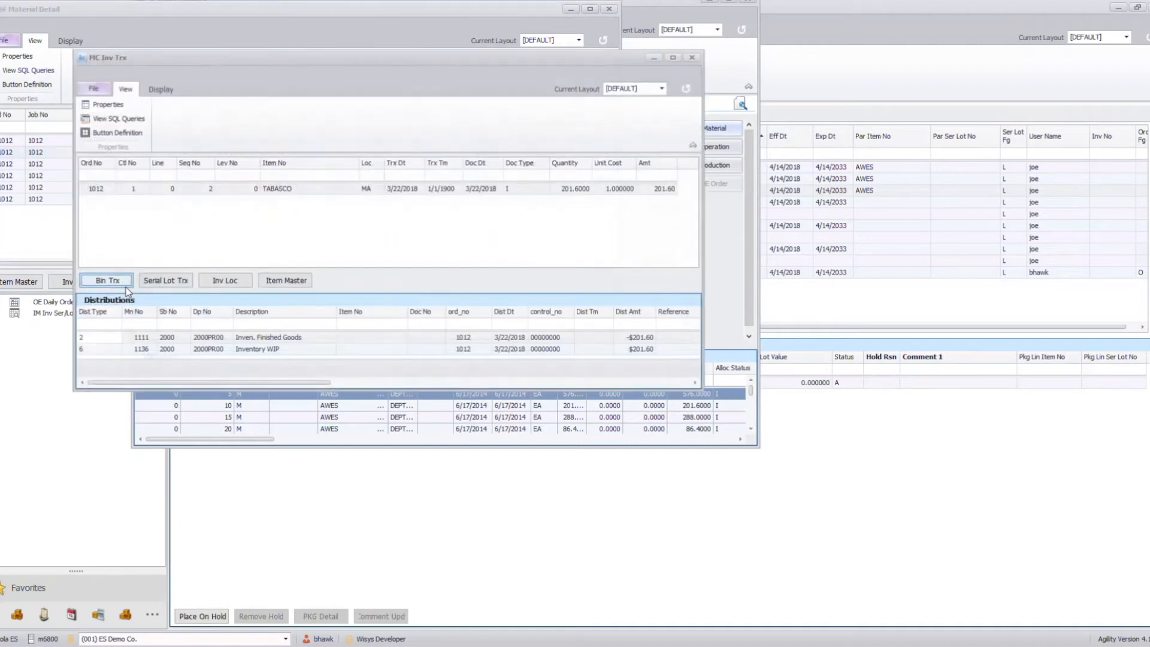
pyautogui.click(137, 188)
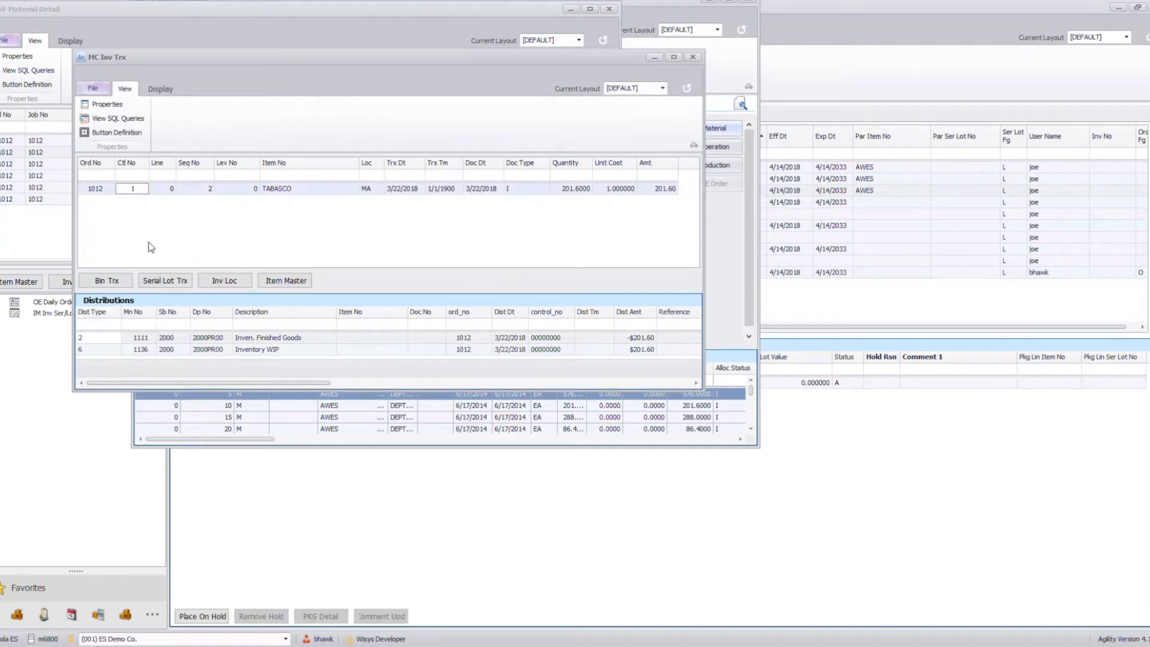
pyautogui.click(165, 280)
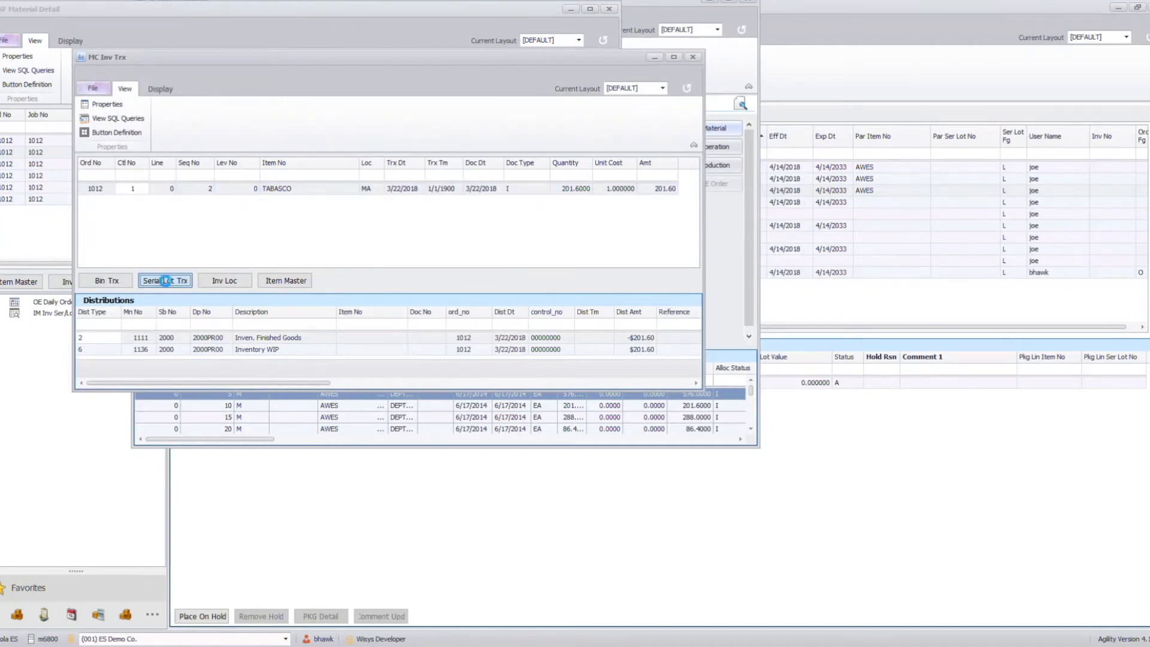
pyautogui.click(366, 201)
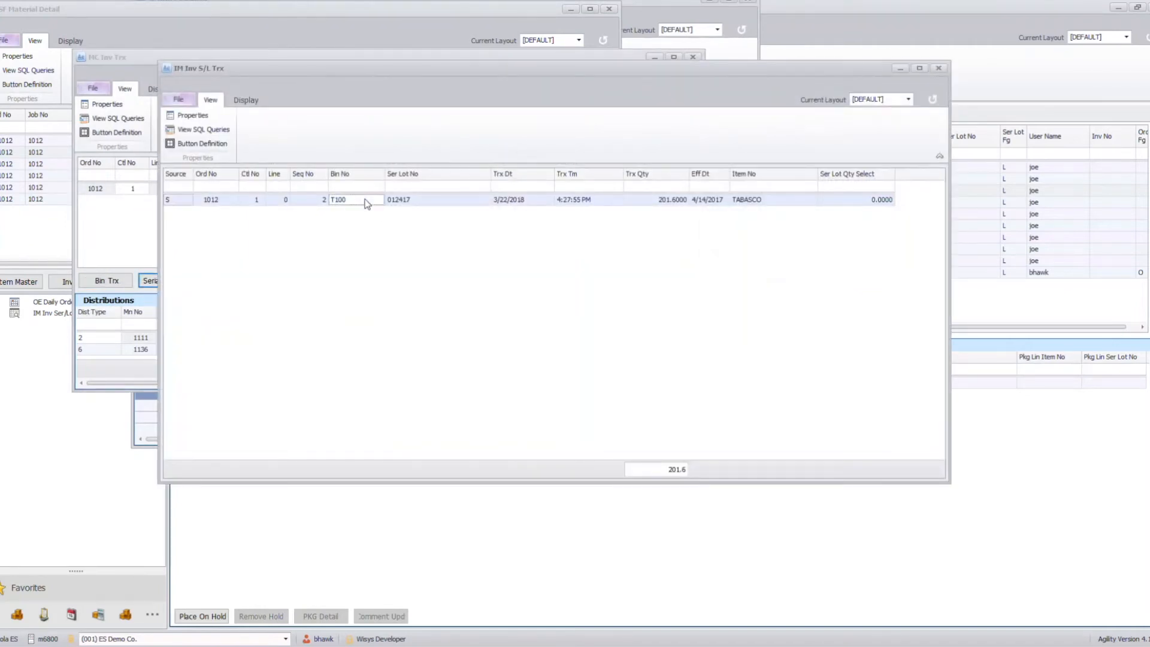
pyautogui.click(416, 199)
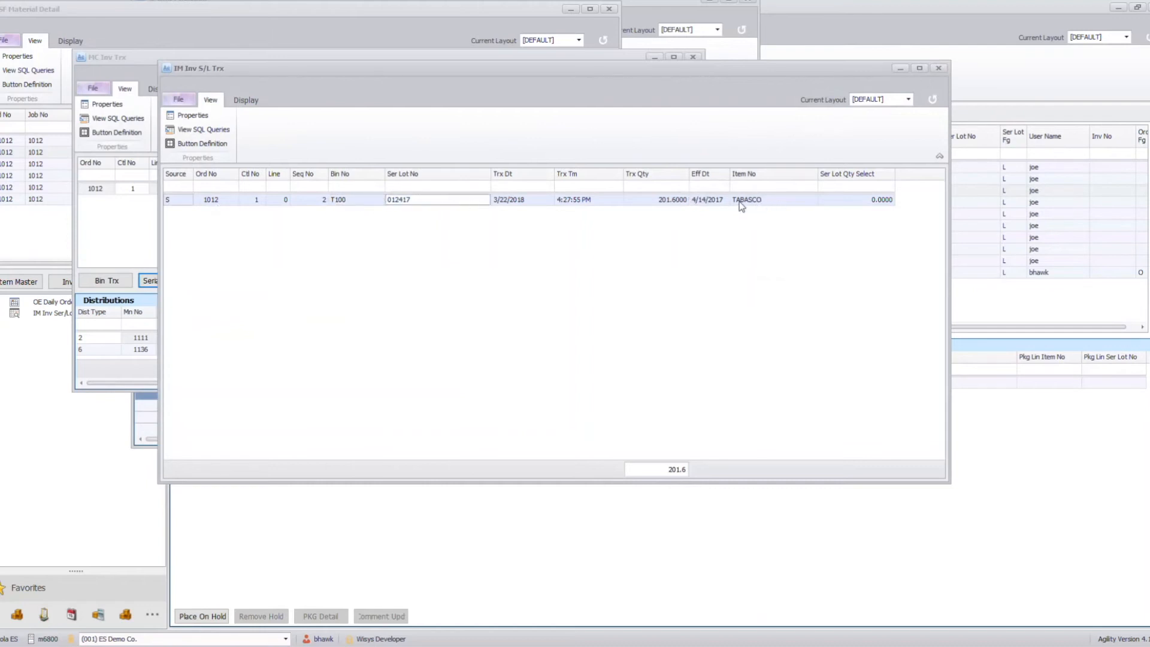
pyautogui.click(938, 69)
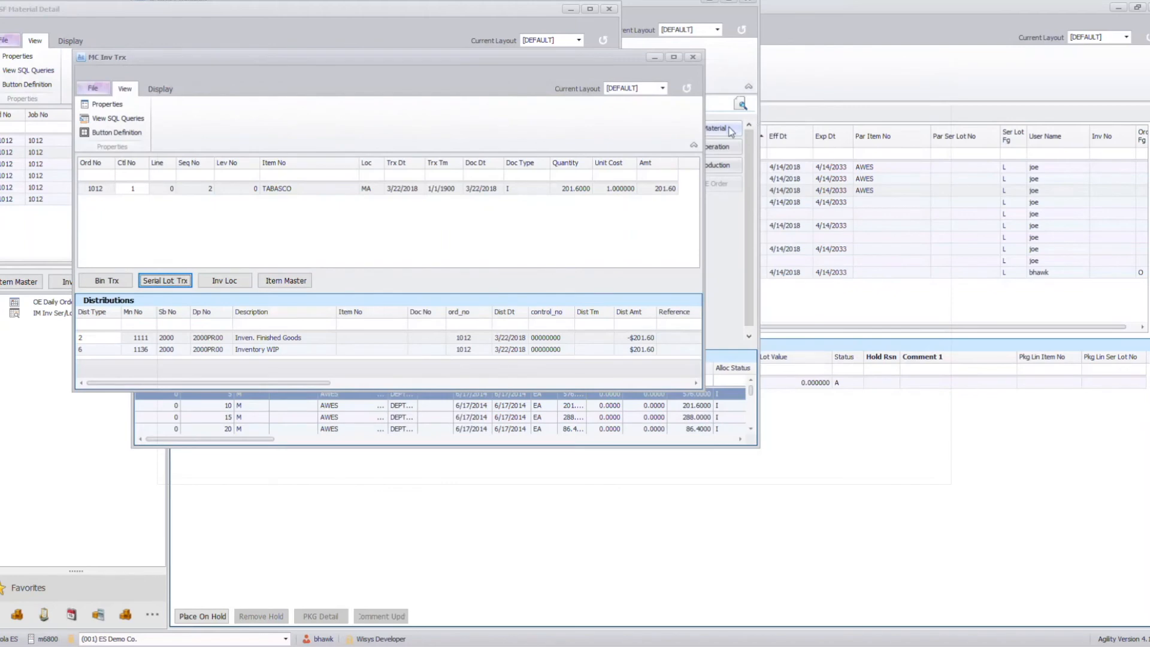
pyautogui.click(692, 58)
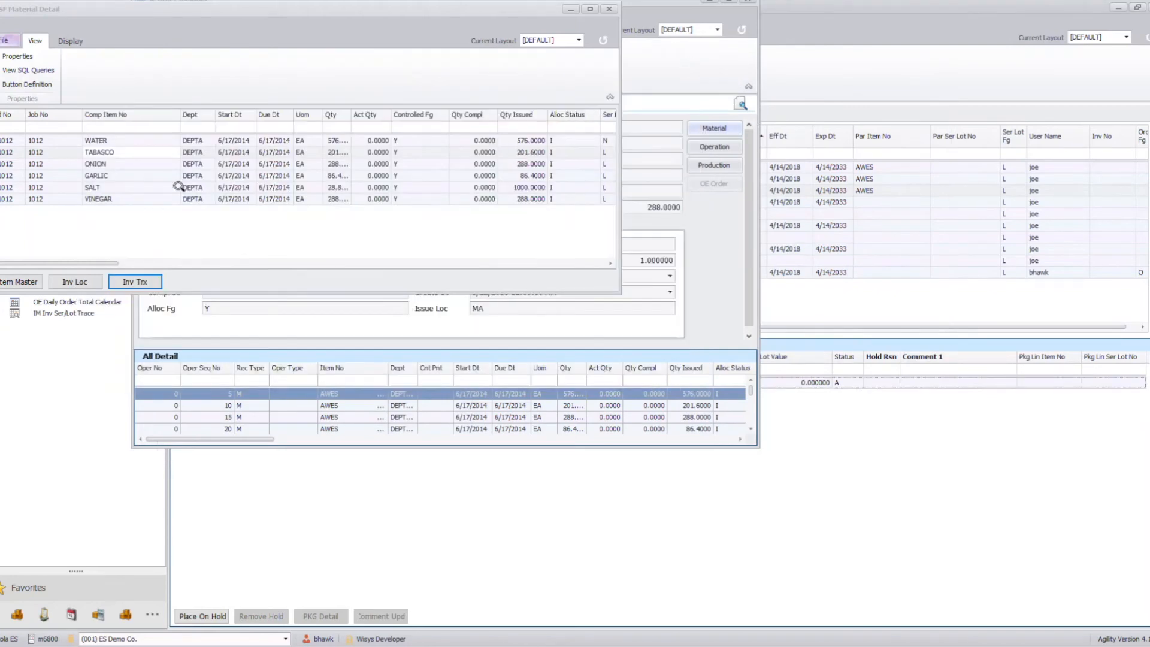
# - Trace the SALT component's inventory transaction to its serial/lot number, and close all windows back to the lot trace
pyautogui.click(104, 187)
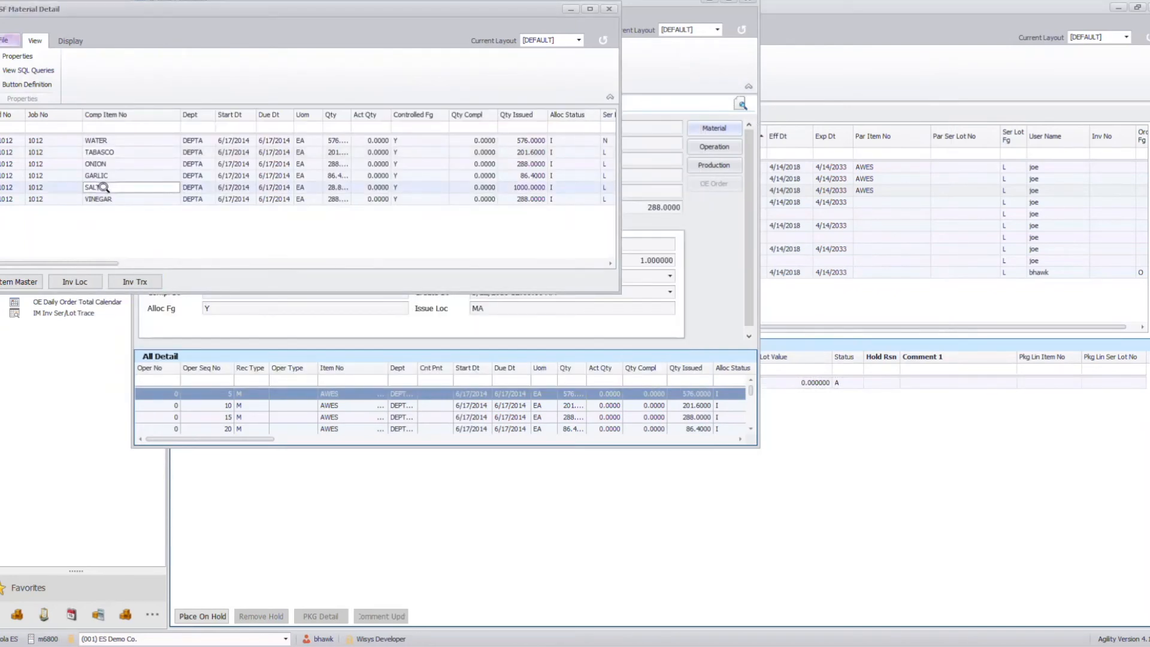
pyautogui.click(130, 282)
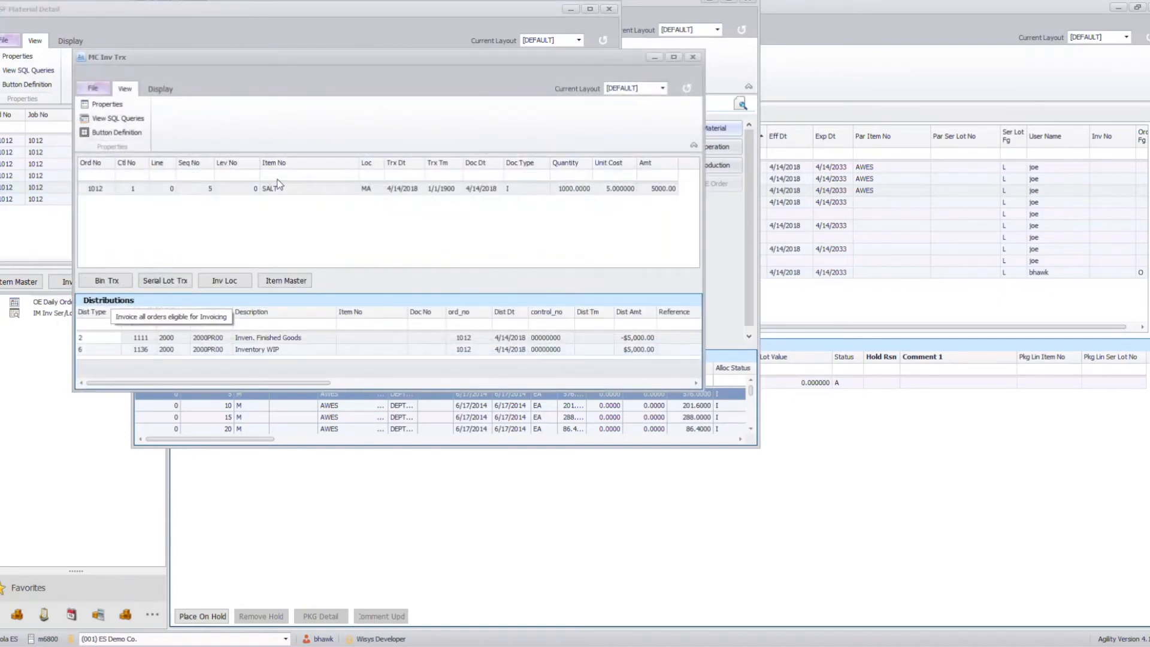
pyautogui.click(277, 177)
pyautogui.click(172, 281)
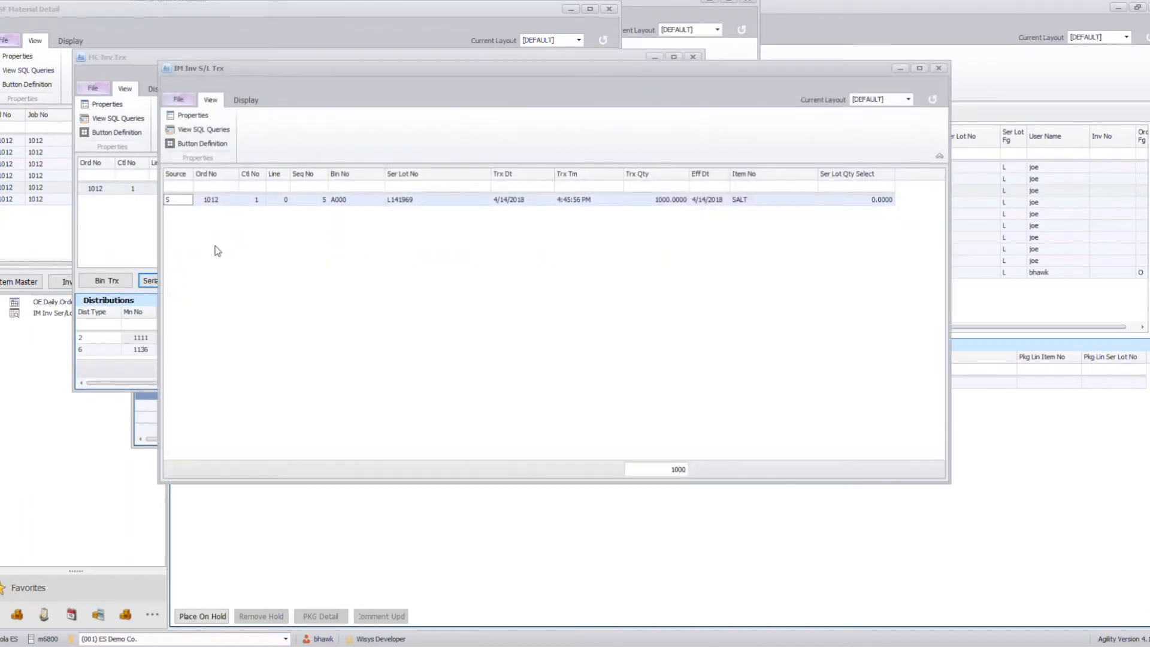
pyautogui.click(403, 202)
pyautogui.click(938, 70)
pyautogui.click(692, 58)
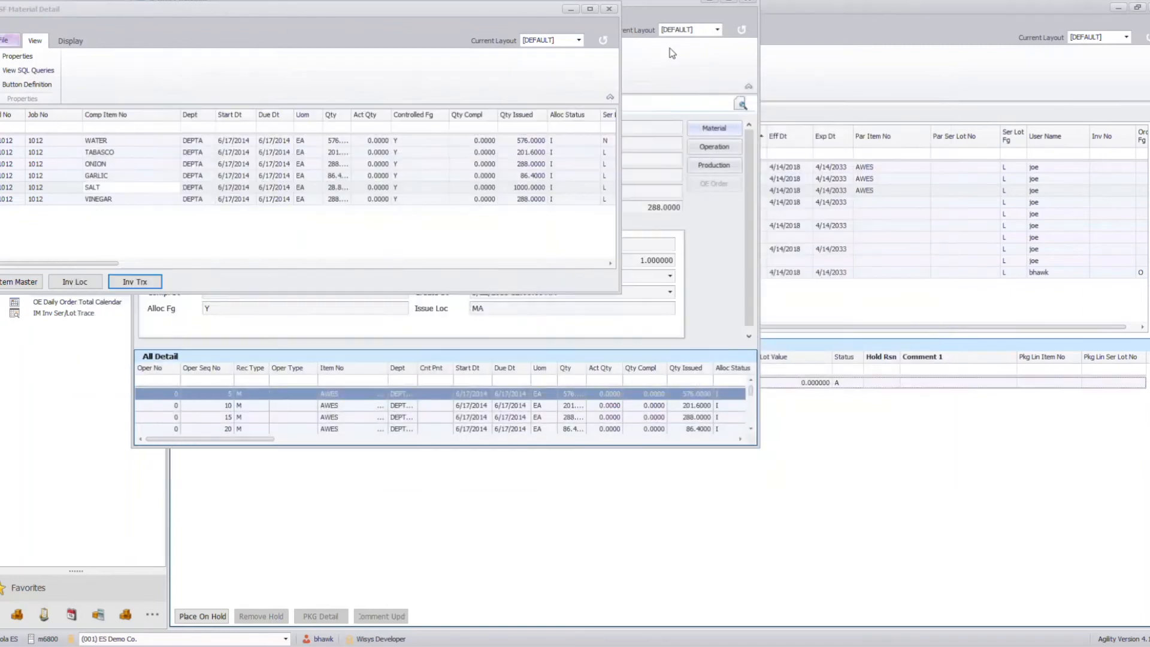
pyautogui.click(608, 9)
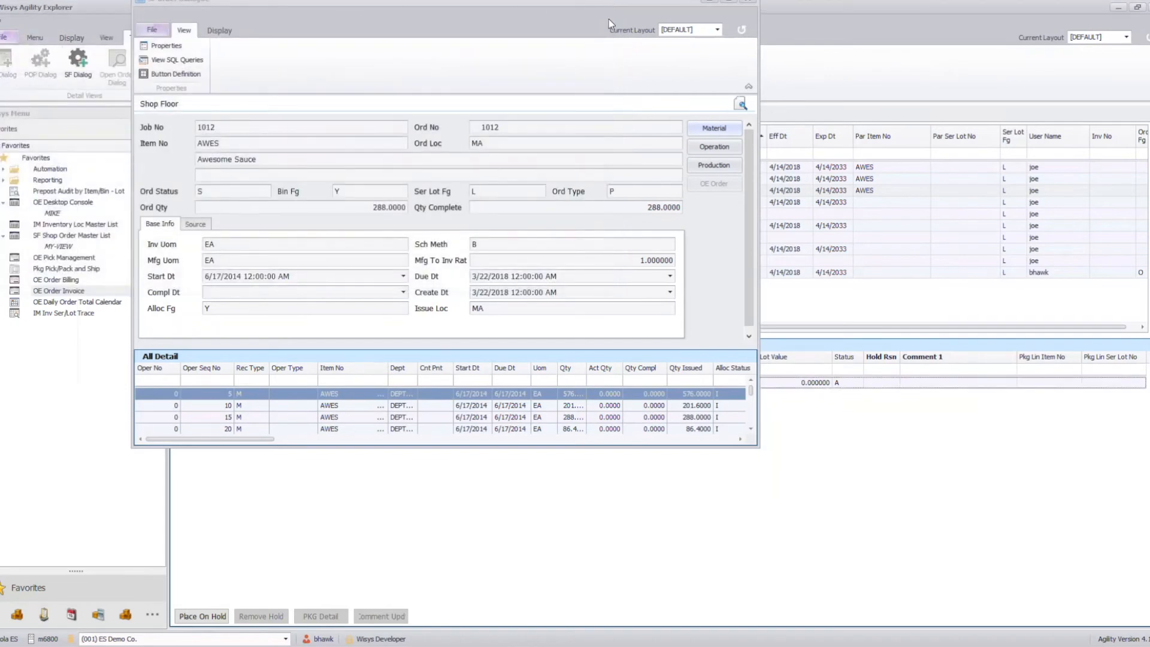
pyautogui.click(747, 2)
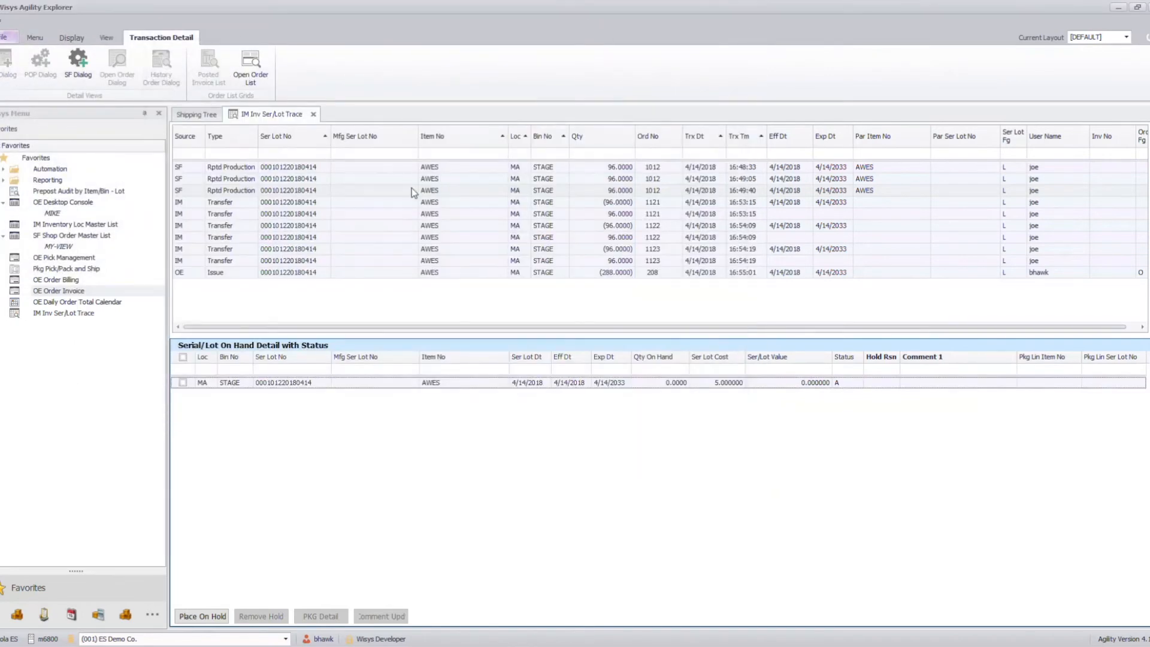
# - Rerun the serial/lot trace with both the starting and ending item number set to SALT
pyautogui.click(1147, 143)
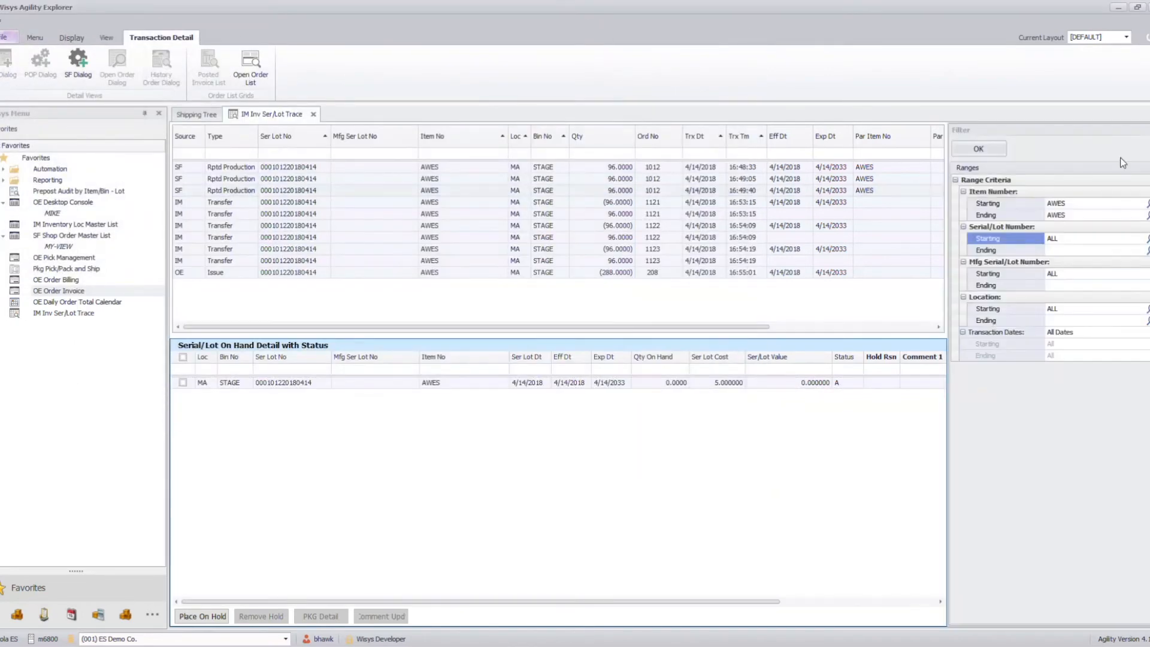
pyautogui.moveTo(1068, 205); pyautogui.dragTo(974, 218)
pyautogui.write('SALE')
pyautogui.click(972, 219)
pyautogui.hotkey('shift', 'Tab')
pyautogui.write('SAL')
pyautogui.click(971, 218)
pyautogui.write('S')
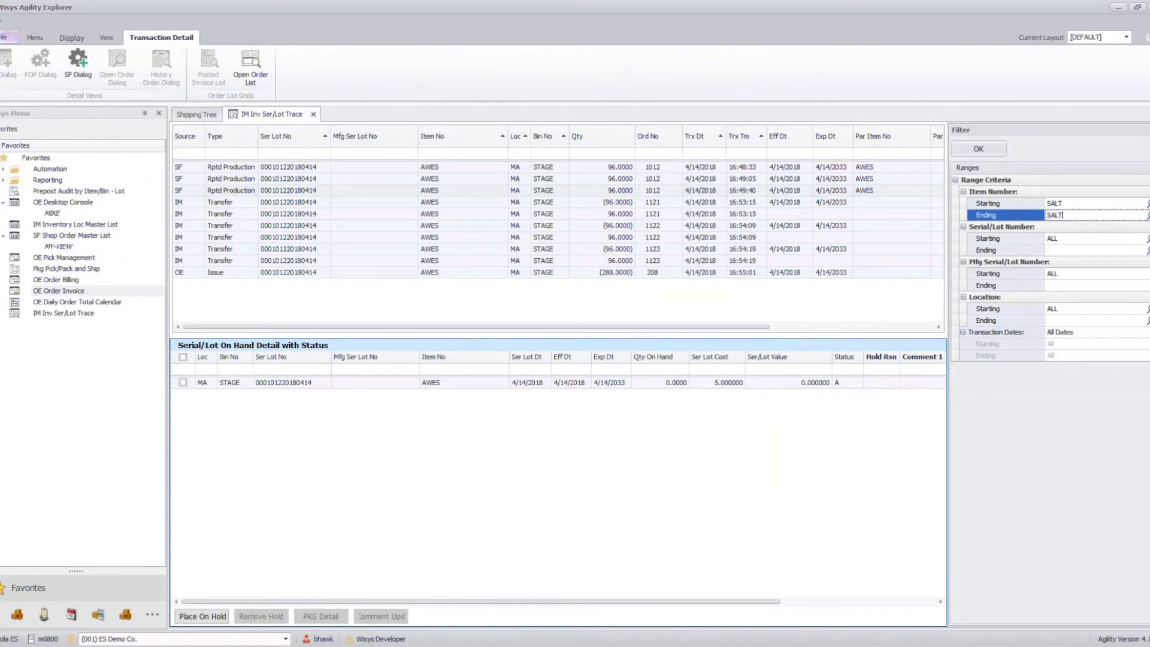
pyautogui.write('ALT')
pyautogui.press('Return')
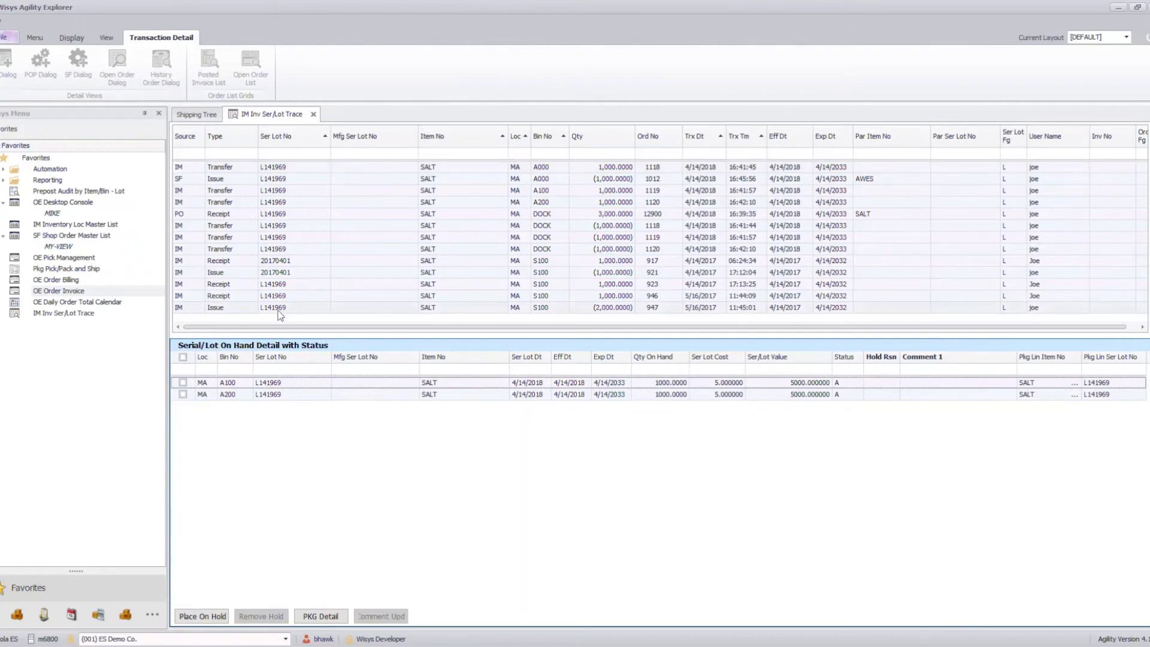
# - Examine the SALT lot transactions, comparing the shop floor issue to AWES with the purchase order receipt
pyautogui.click(265, 308)
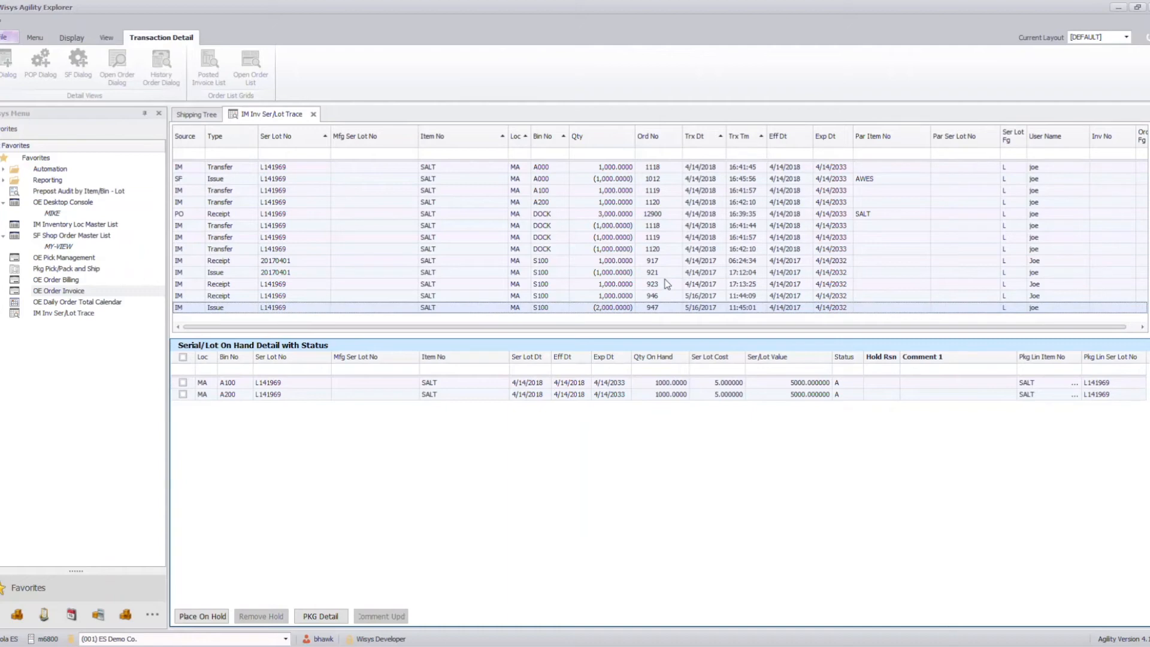
pyautogui.click(242, 180)
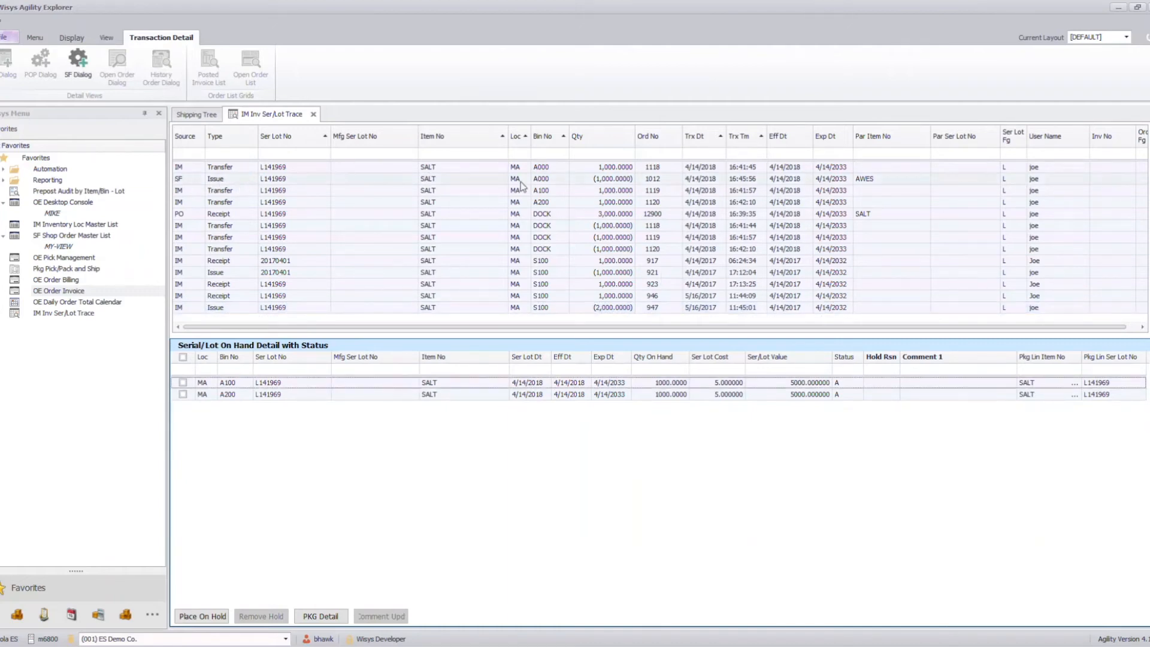
pyautogui.click(659, 181)
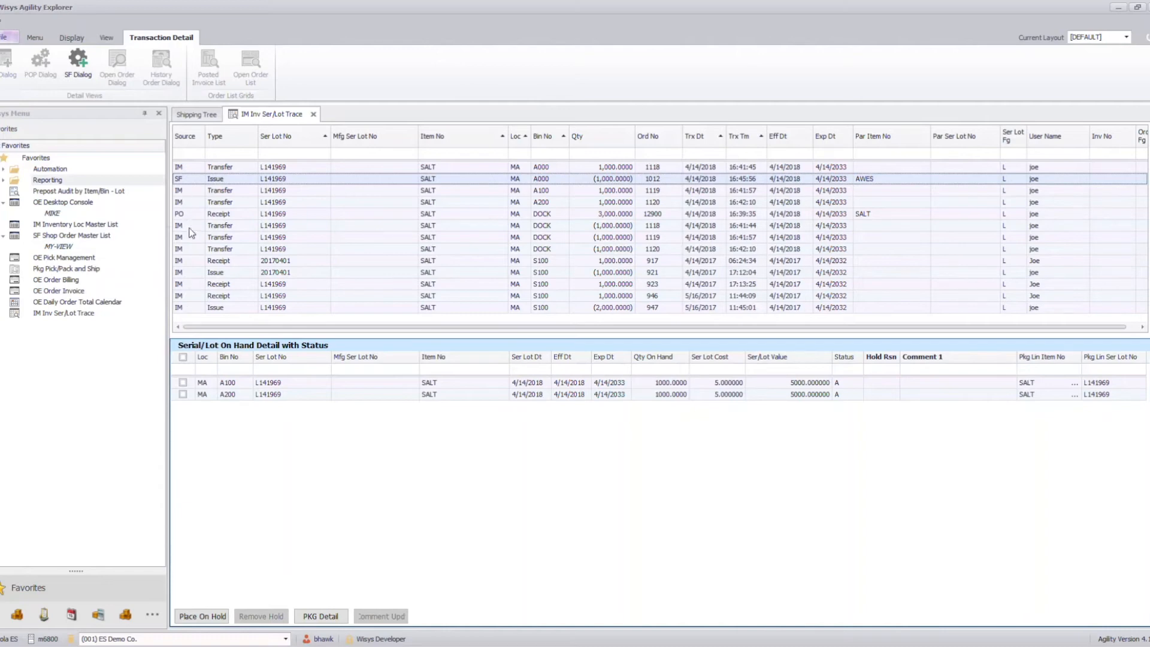
pyautogui.click(191, 216)
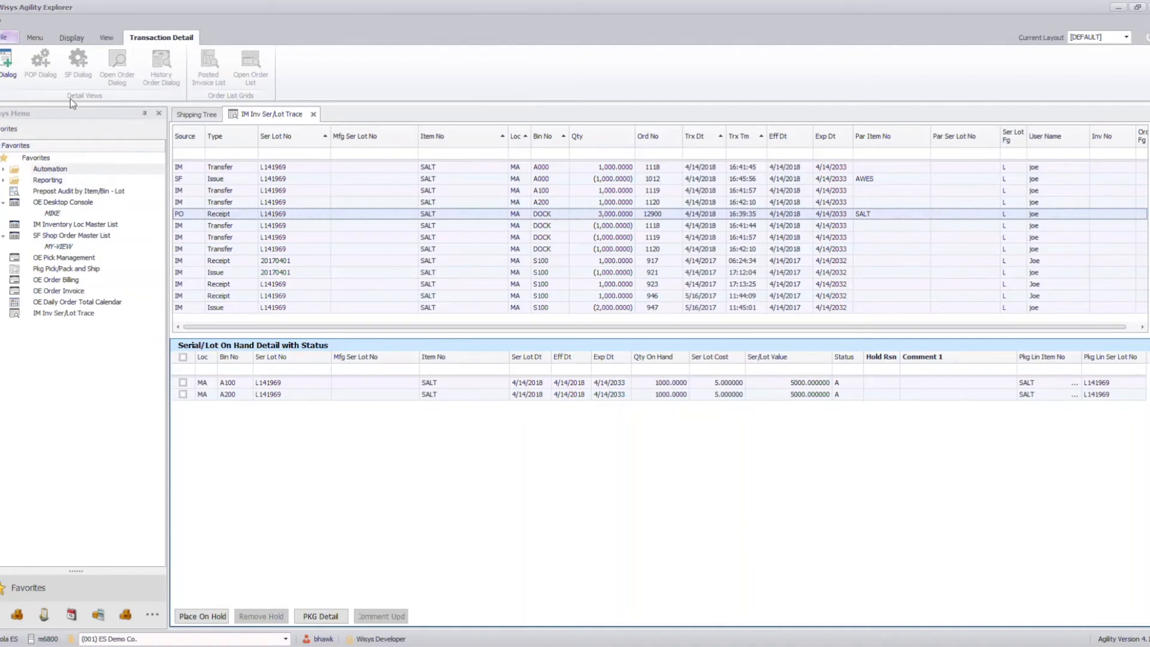
pyautogui.click(187, 178)
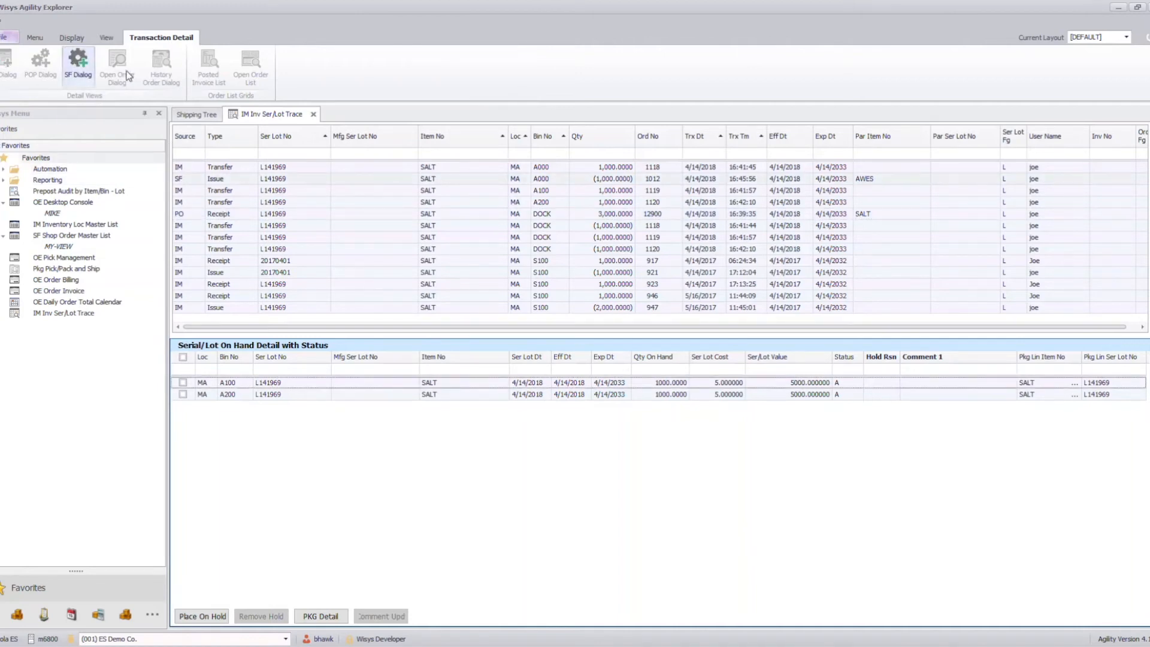
pyautogui.click(178, 180)
# - Open the purchase order behind the SALT receipt and trace its receiver through the inventory transaction to the serial/lot transaction
pyautogui.click(183, 213)
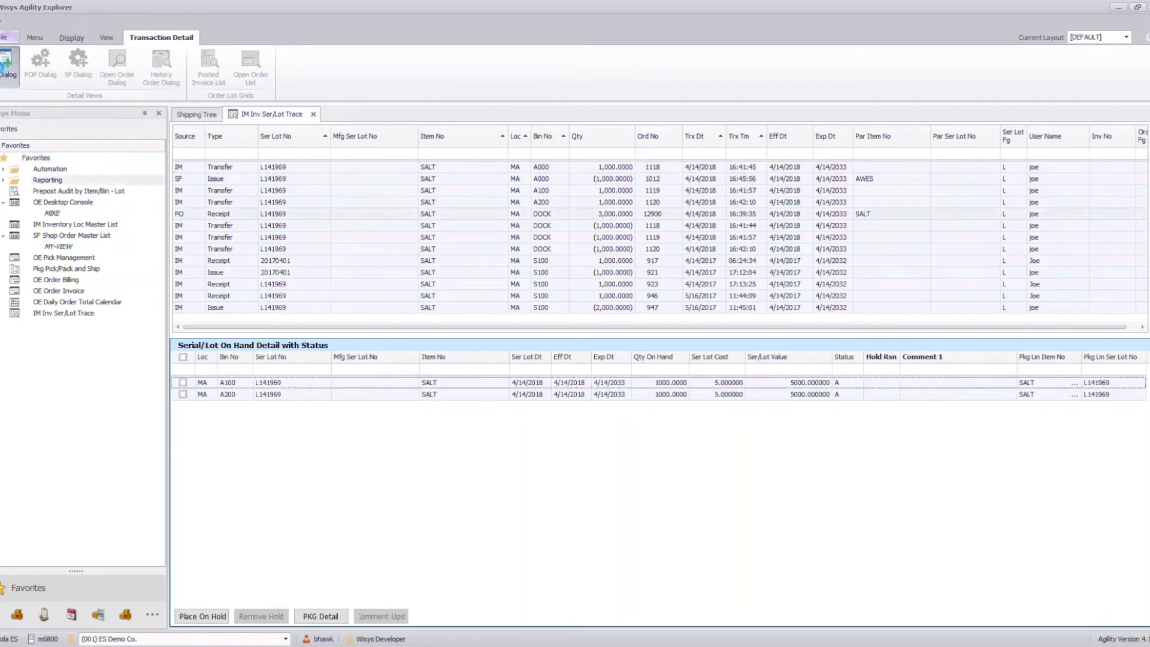
pyautogui.click(5, 68)
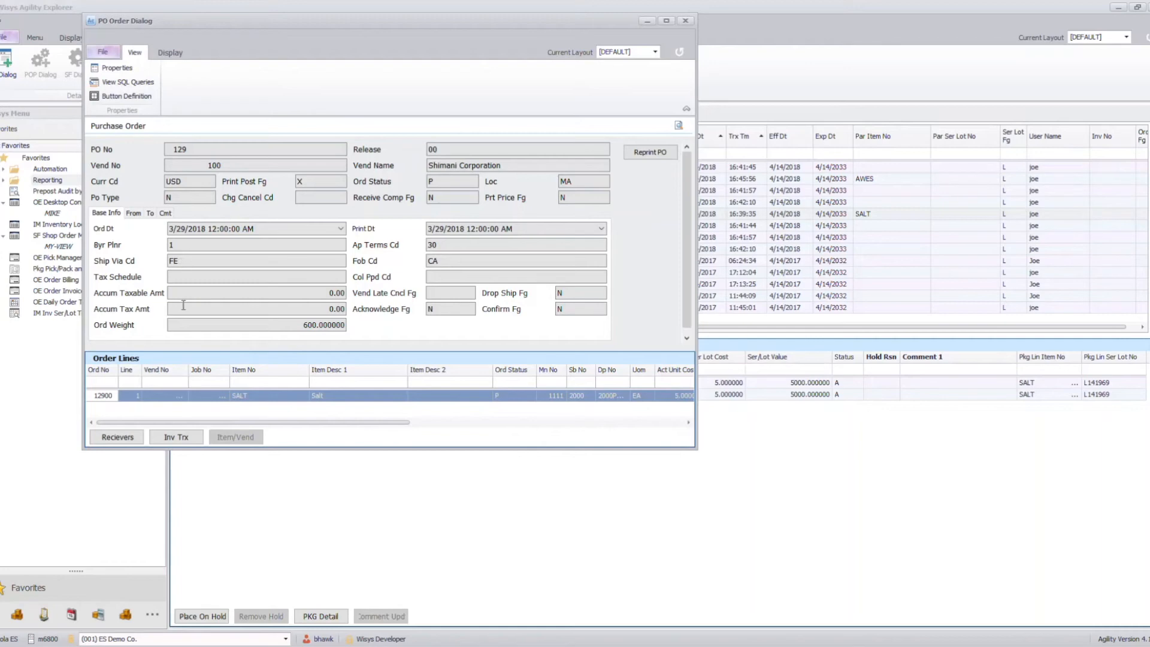
pyautogui.click(167, 397)
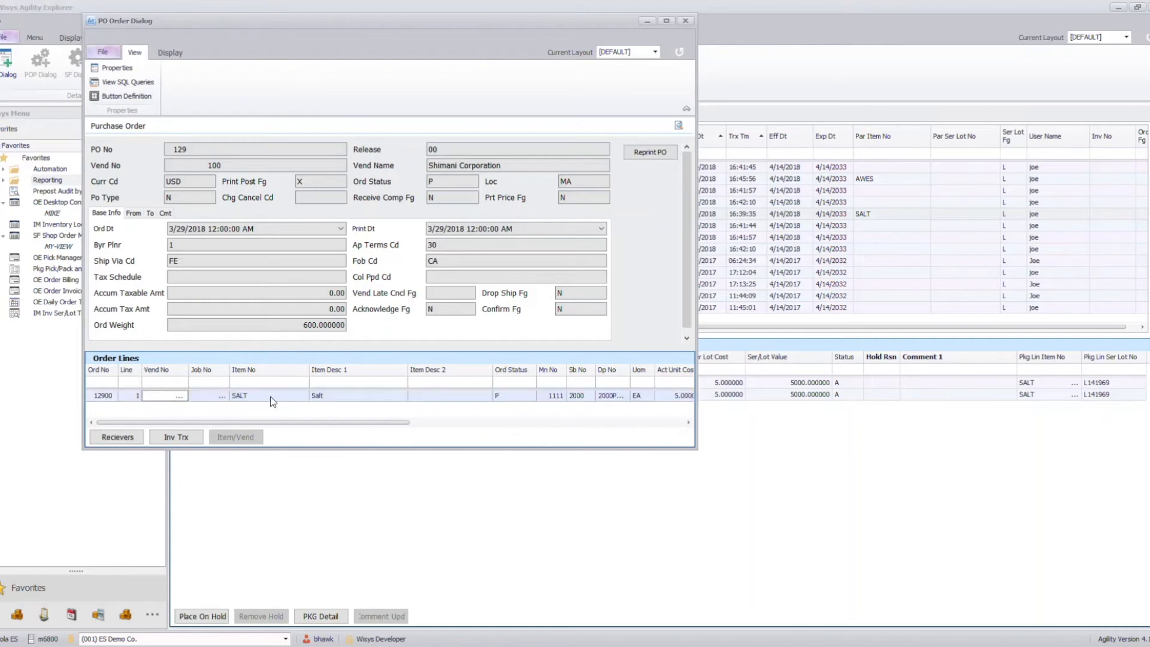
pyautogui.click(118, 437)
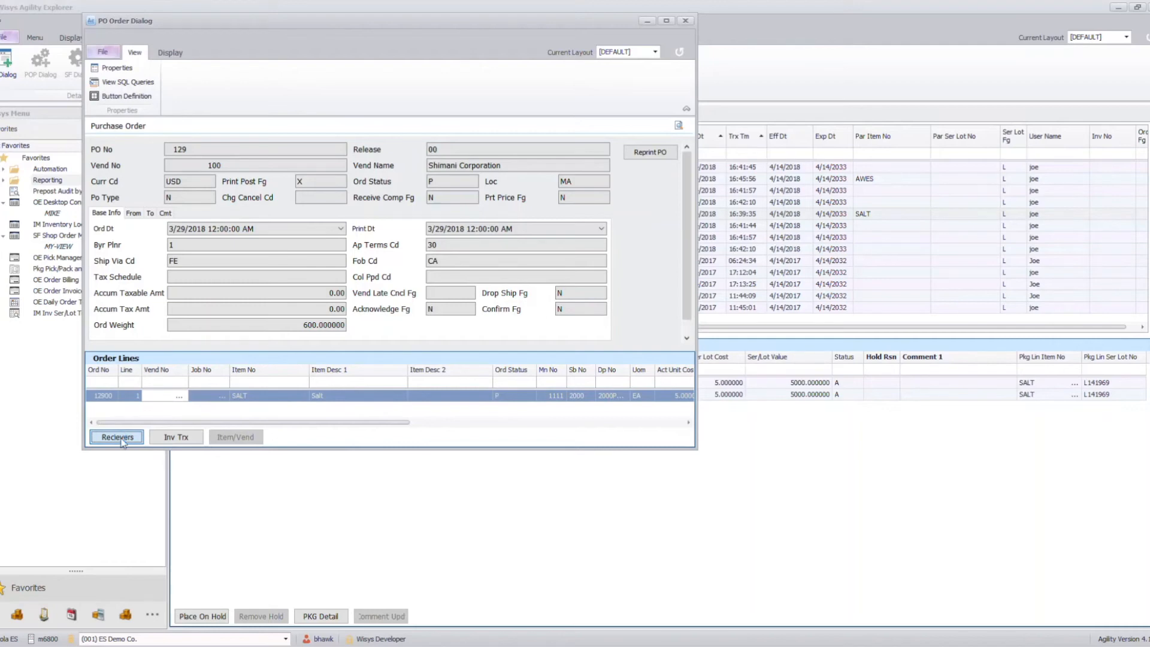
pyautogui.click(86, 183)
pyautogui.click(66, 263)
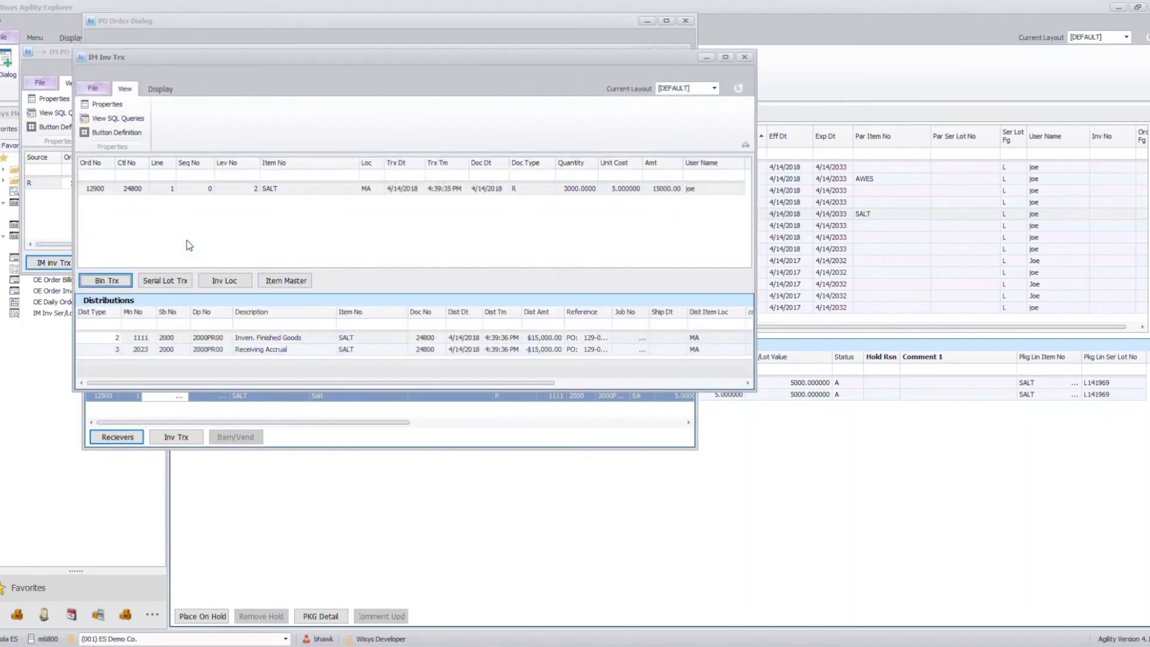
pyautogui.click(155, 283)
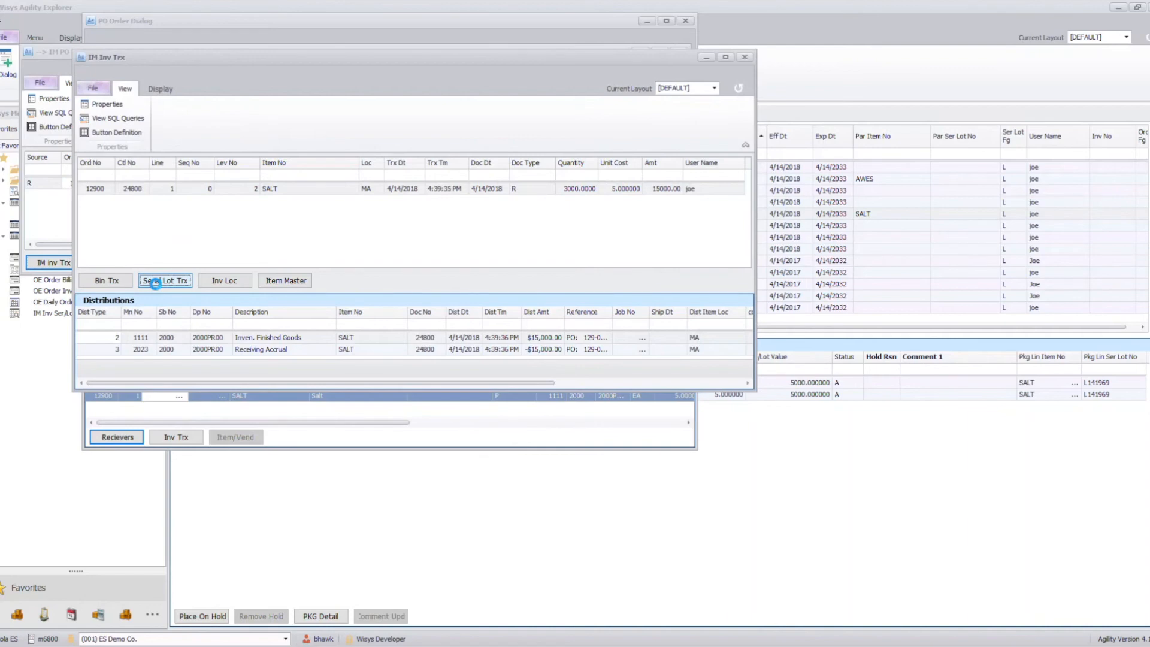
# - Export the serial/lot transaction's main grid in Excel XLSX format as wsAgilityData.XLSX in Documents, replacing the existing file
pyautogui.click(247, 101)
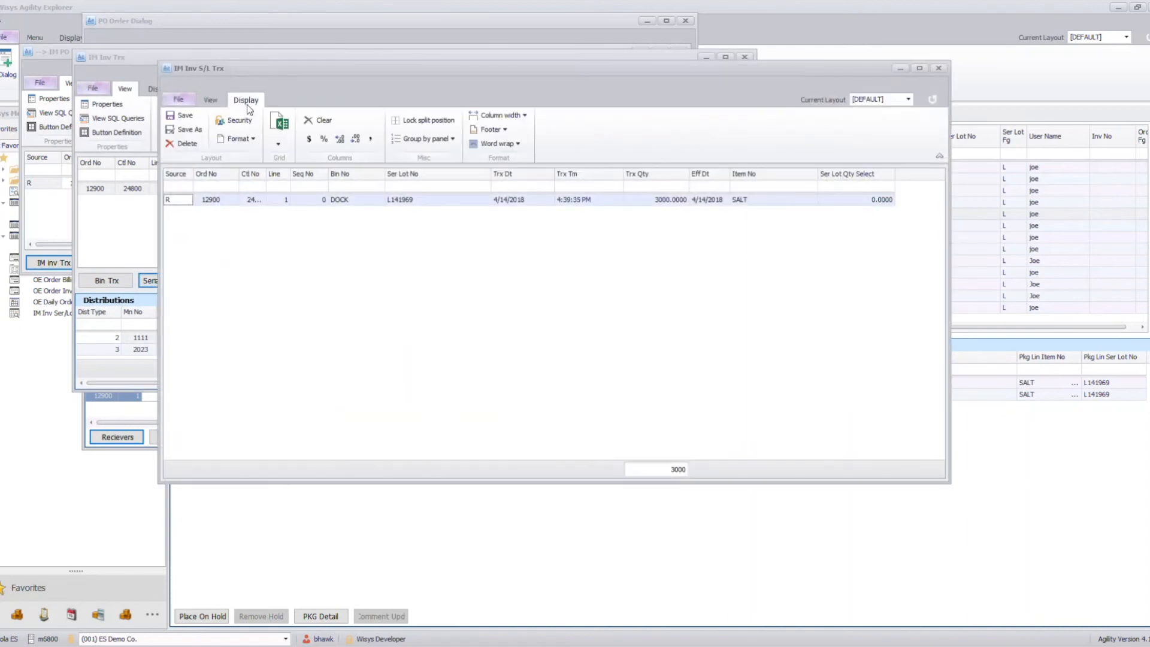
pyautogui.click(279, 127)
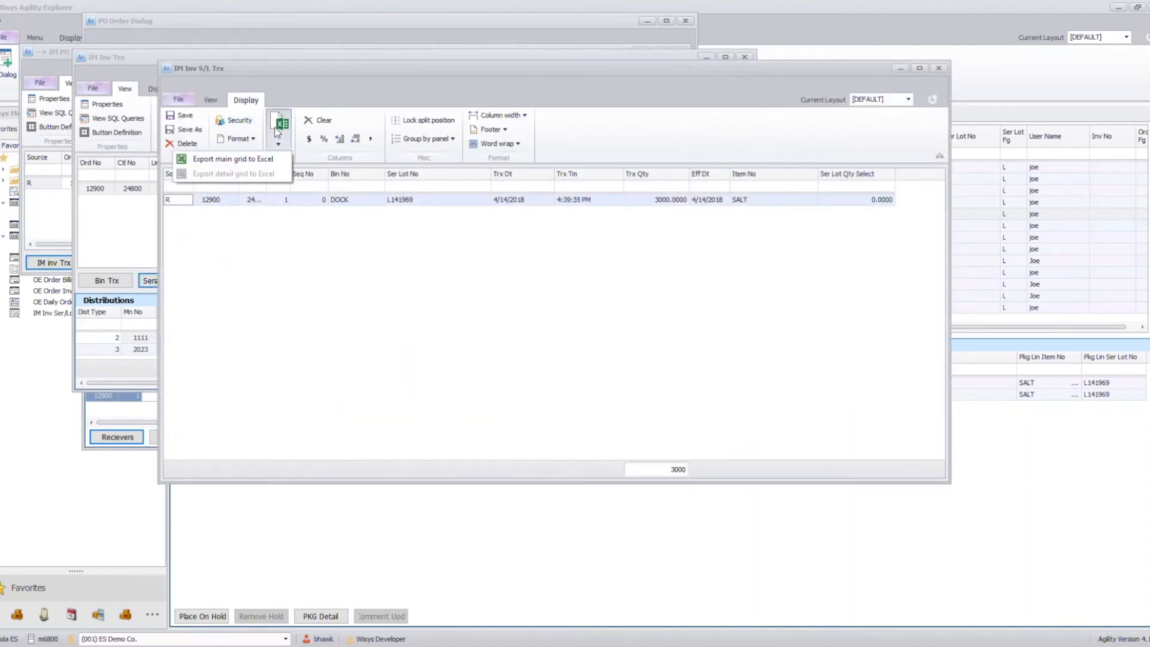
pyautogui.click(243, 159)
pyautogui.click(91, 133)
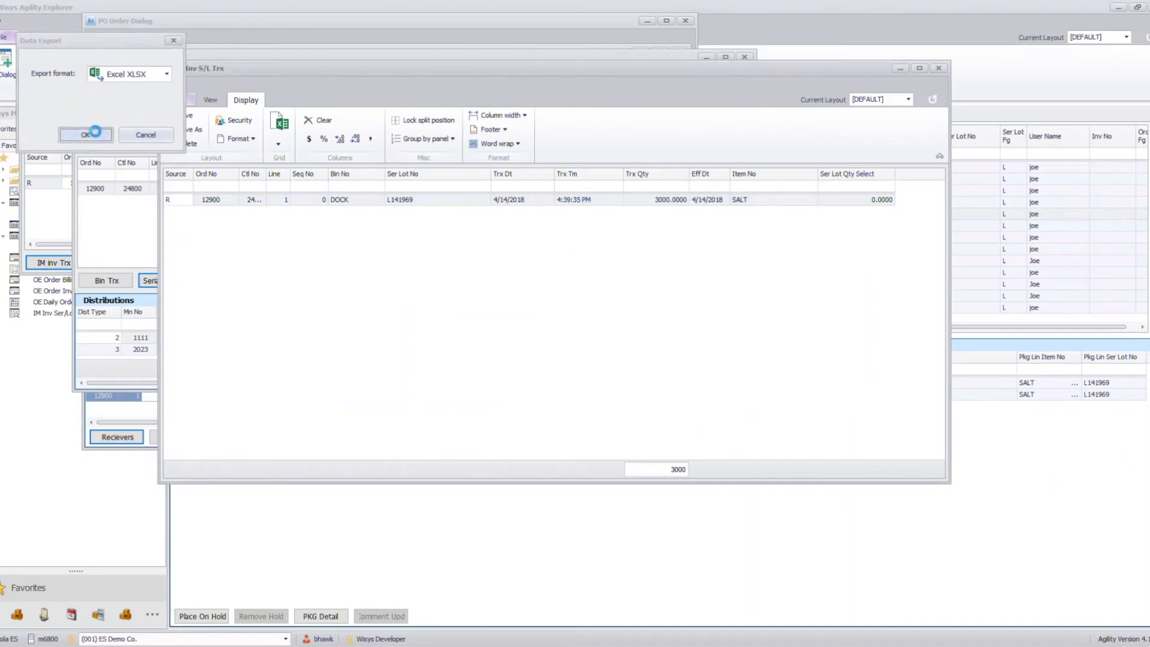
pyautogui.click(623, 393)
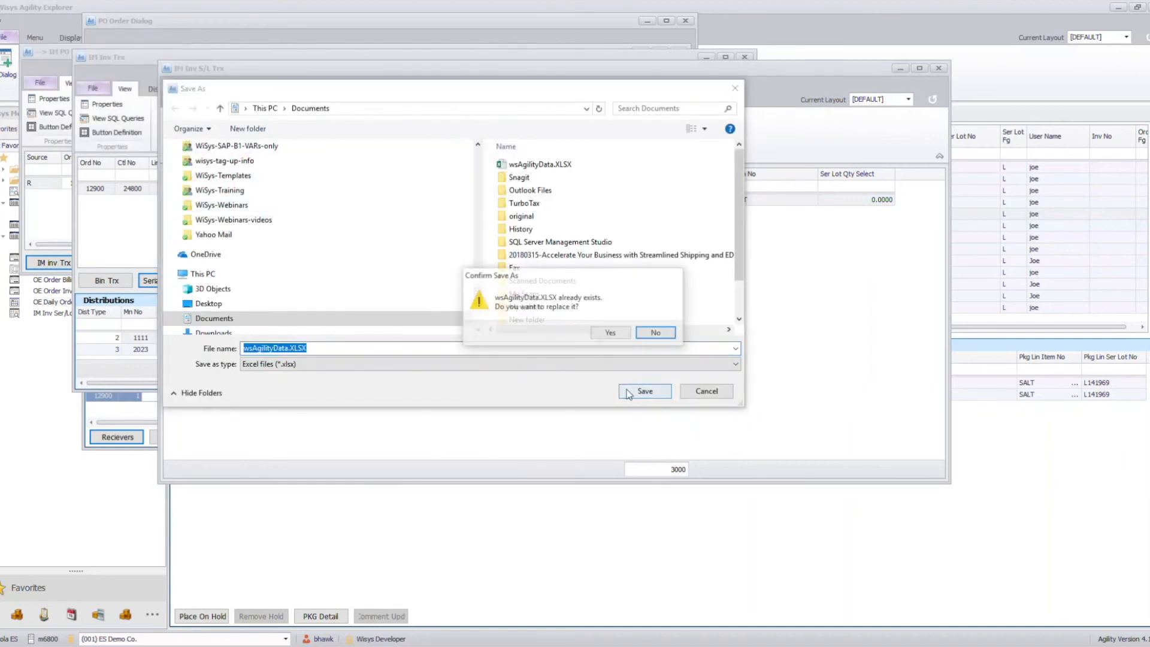
pyautogui.click(615, 329)
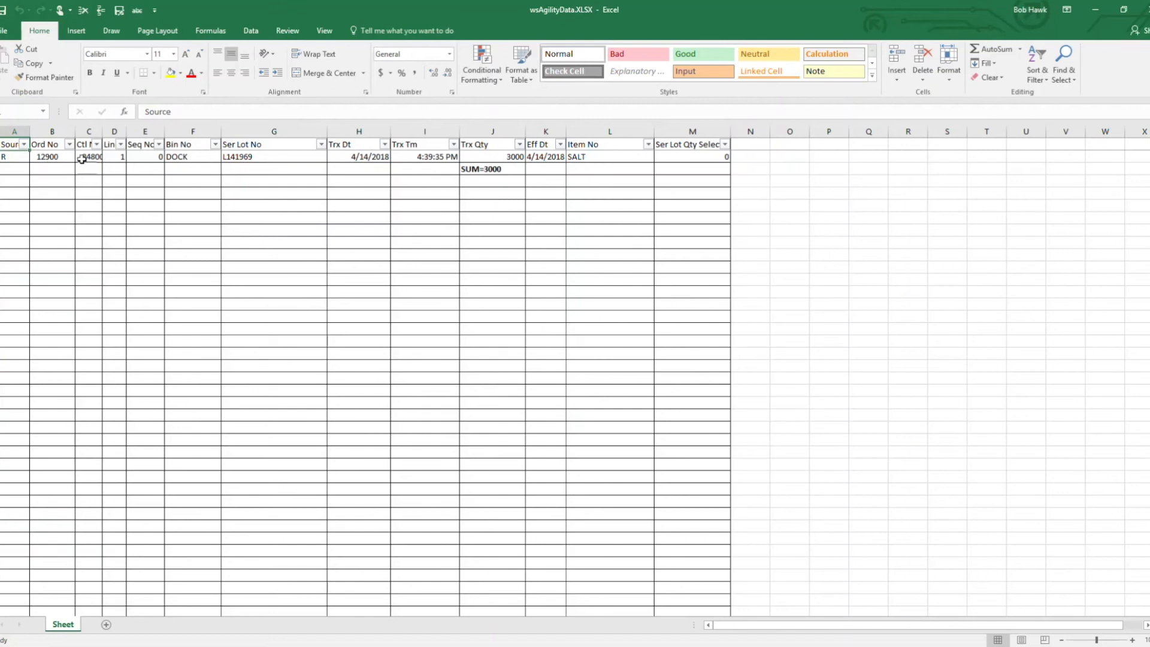
# - Auto-fit all columns of the exported sheet to review the data, and close the workbook without saving changes
pyautogui.click(1, 131)
pyautogui.doubleClick(30, 131)
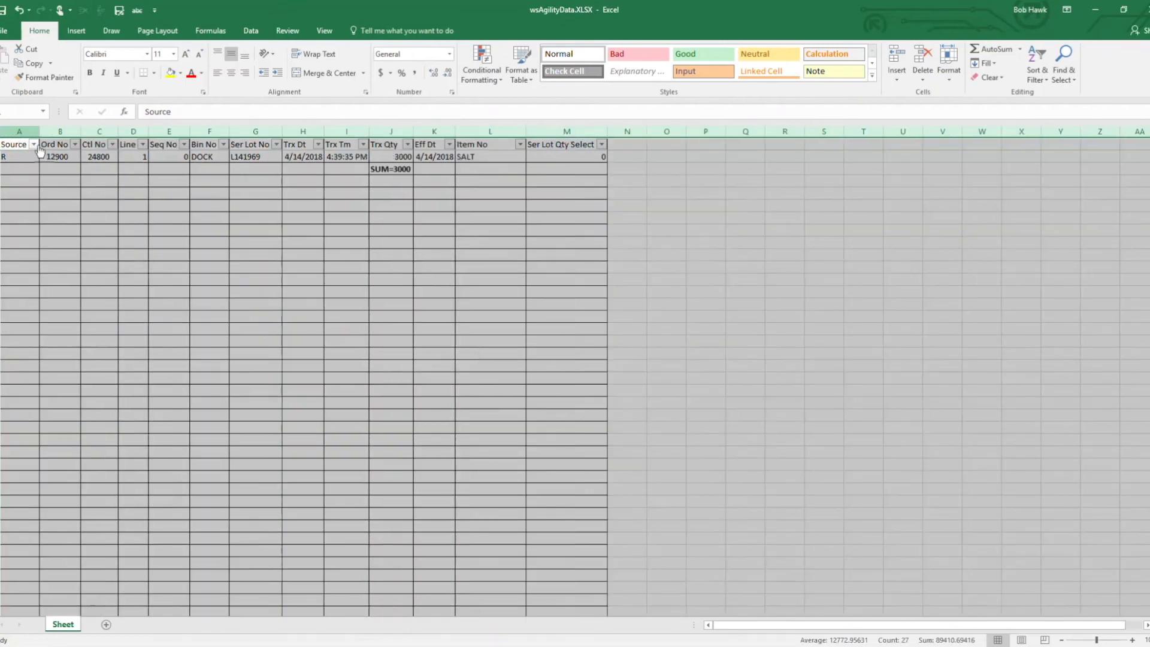
pyautogui.click(112, 249)
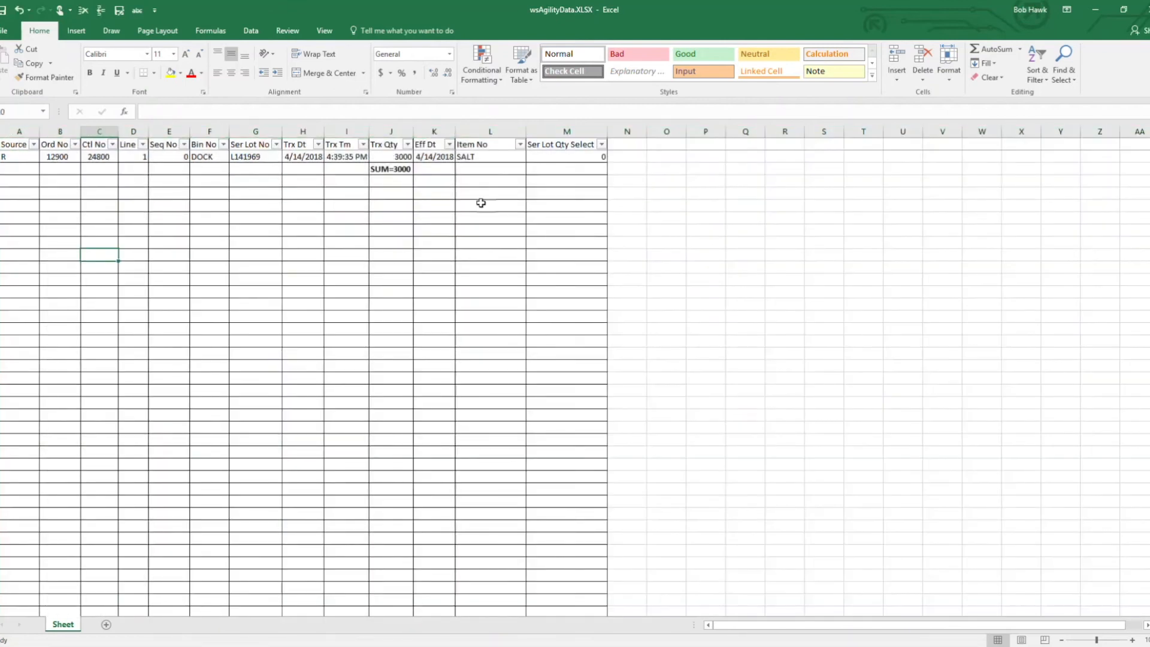
pyautogui.click(1142, 9)
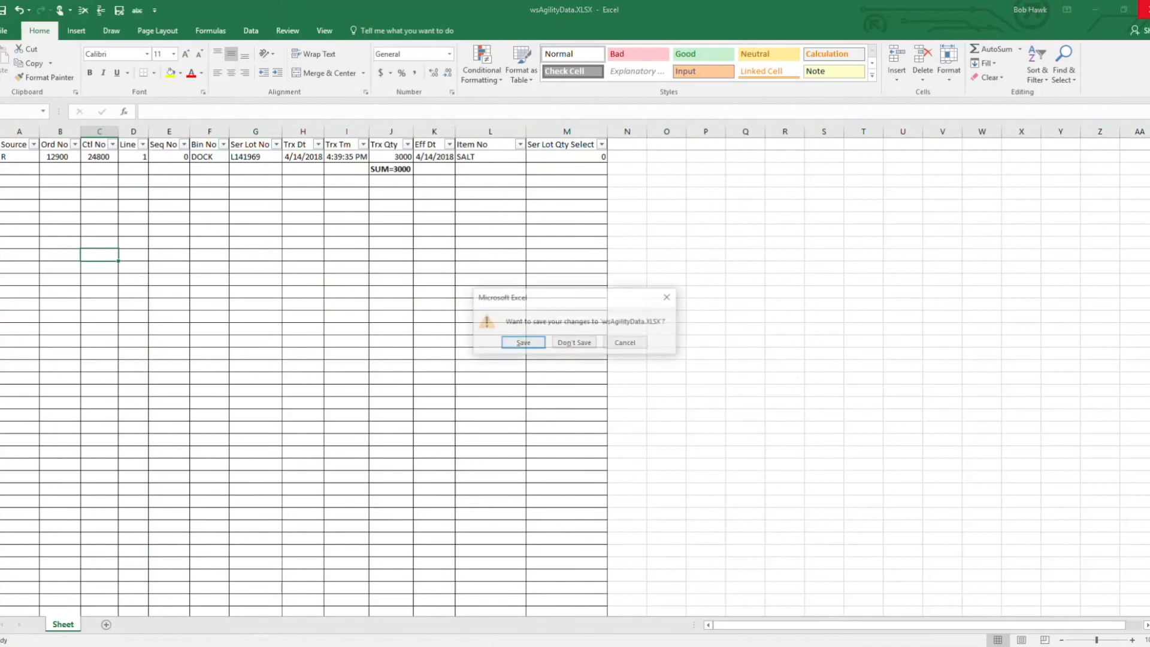
pyautogui.click(573, 342)
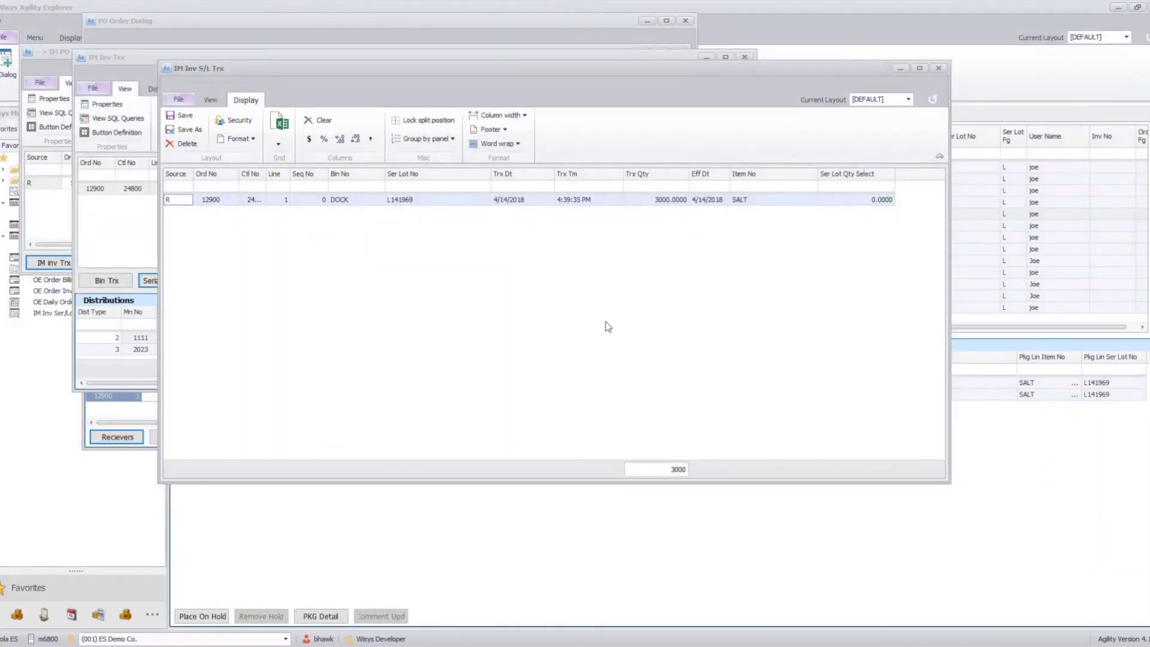
# - Close the serial/lot, inventory transaction, receivers and purchase order windows to return to the lot trace
pyautogui.click(939, 67)
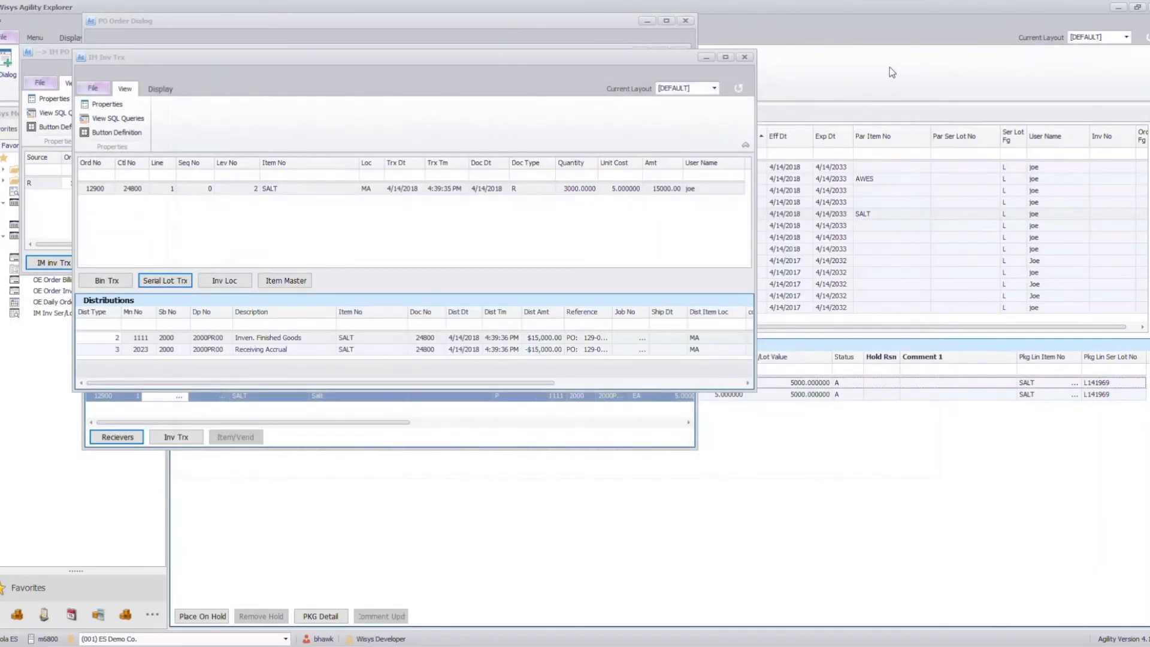
pyautogui.click(746, 57)
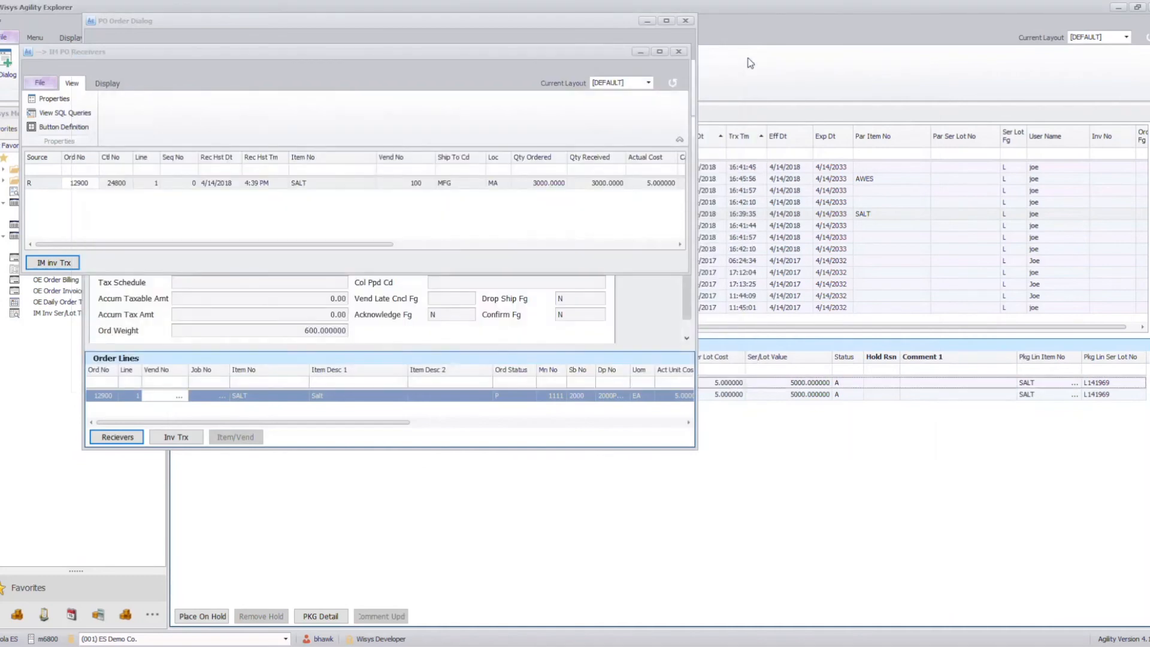
pyautogui.click(680, 51)
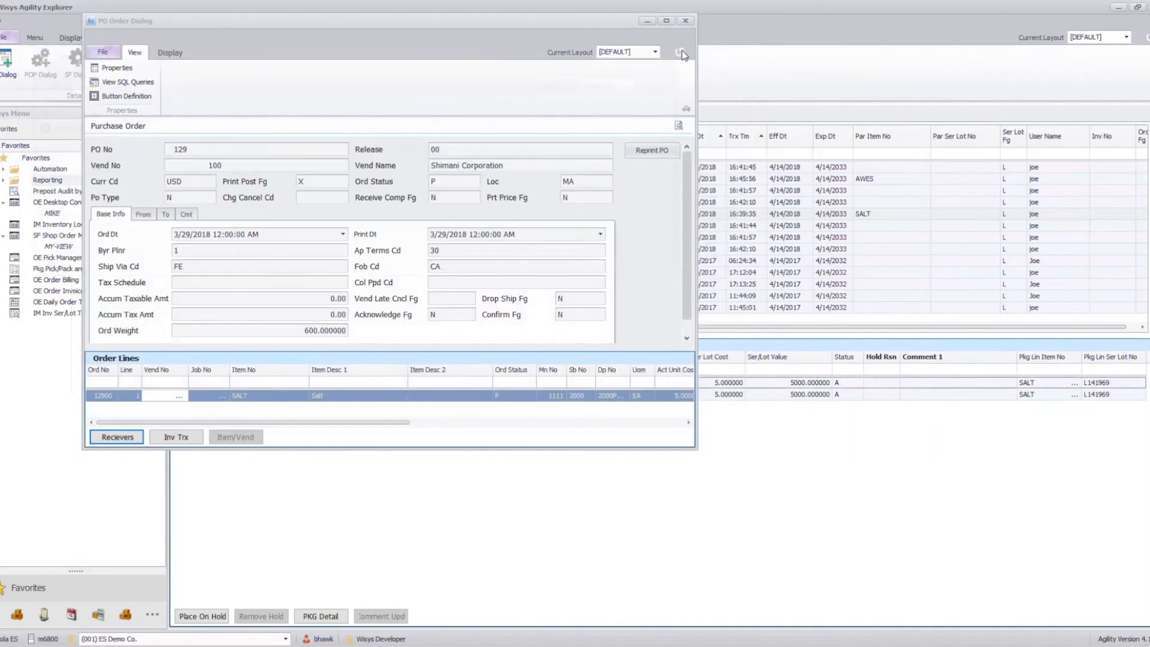
pyautogui.click(690, 22)
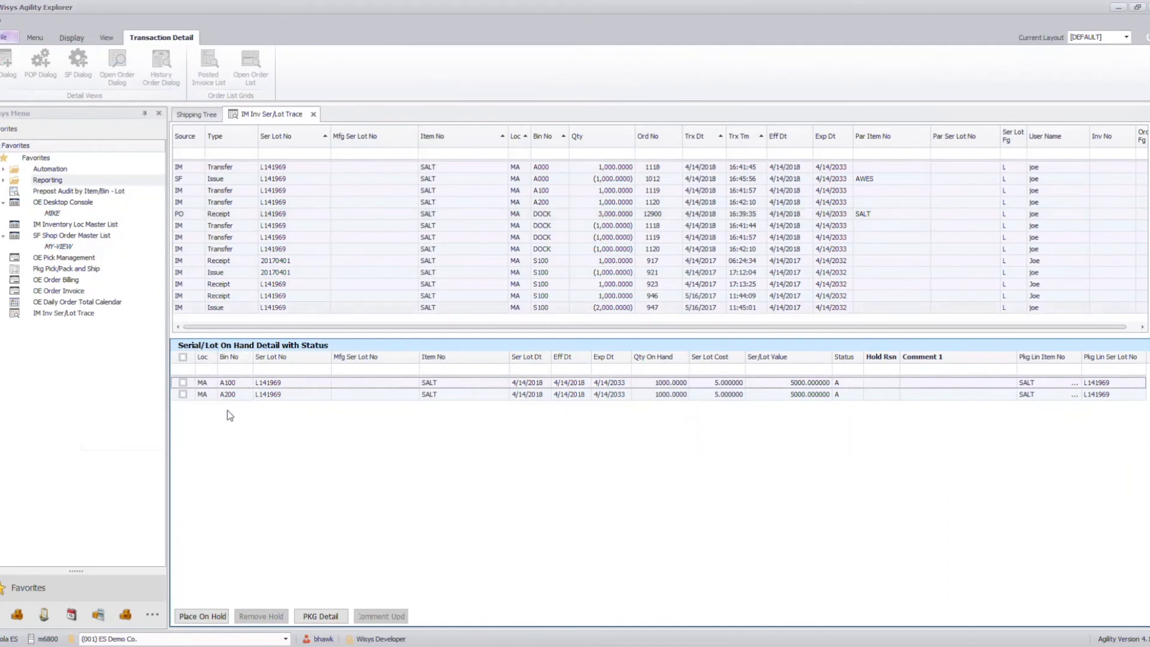
# - Select the on-hand SALT lot L141969 records in bins A100 and A200 and place them on hold
pyautogui.click(211, 395)
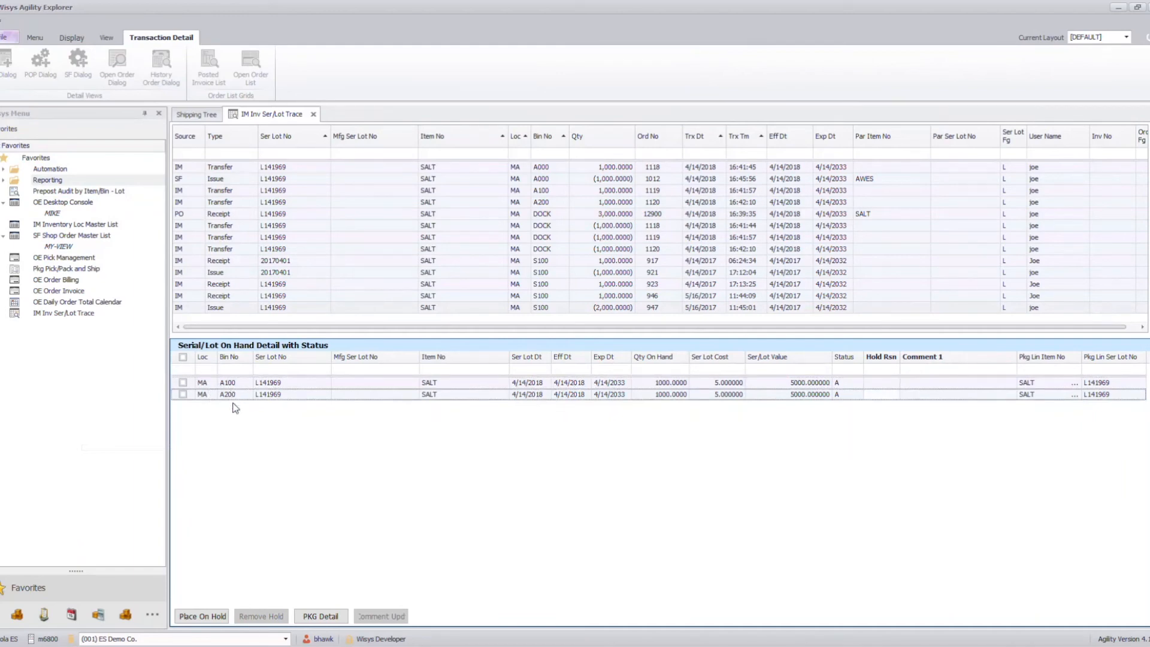
pyautogui.click(183, 382)
pyautogui.click(183, 394)
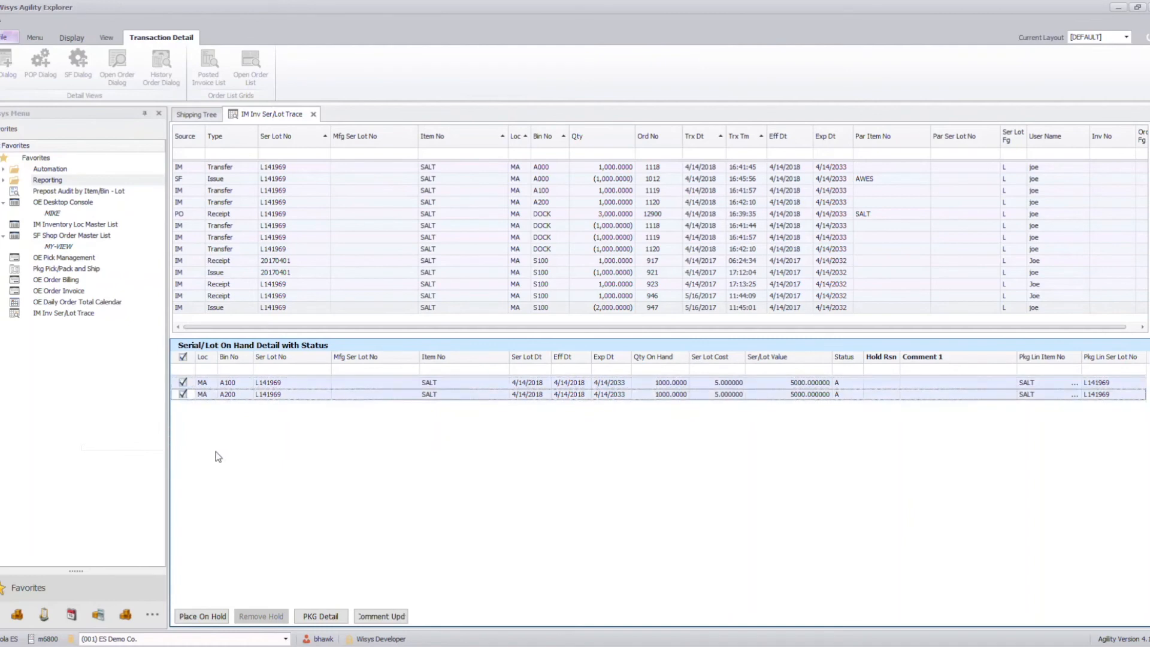
pyautogui.click(215, 615)
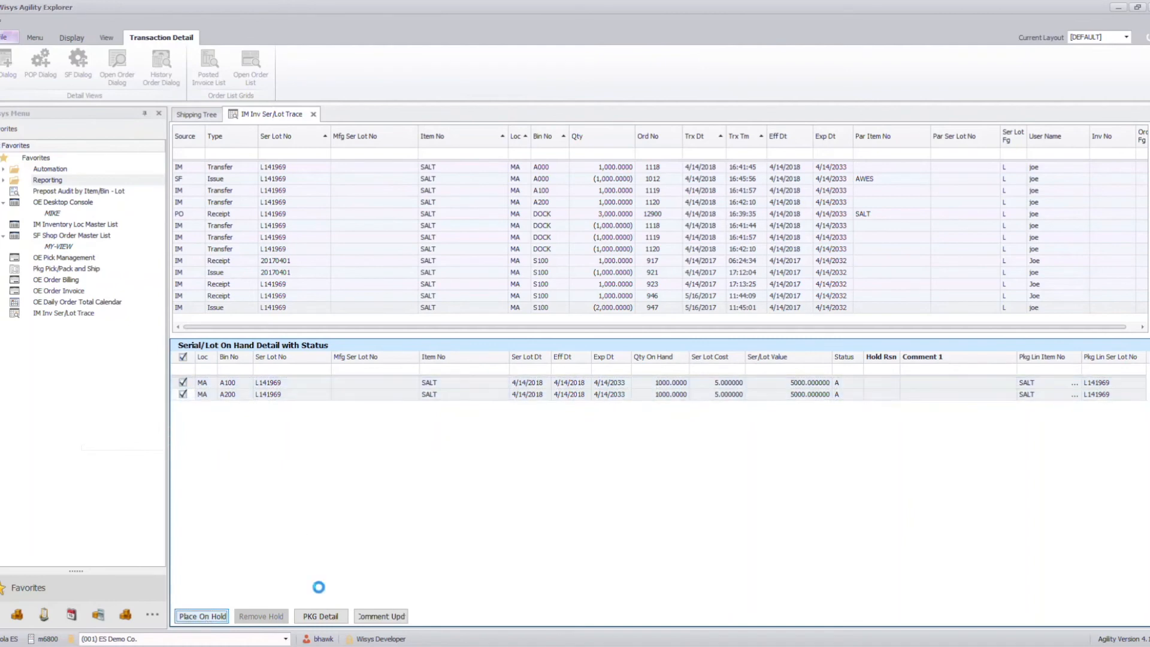